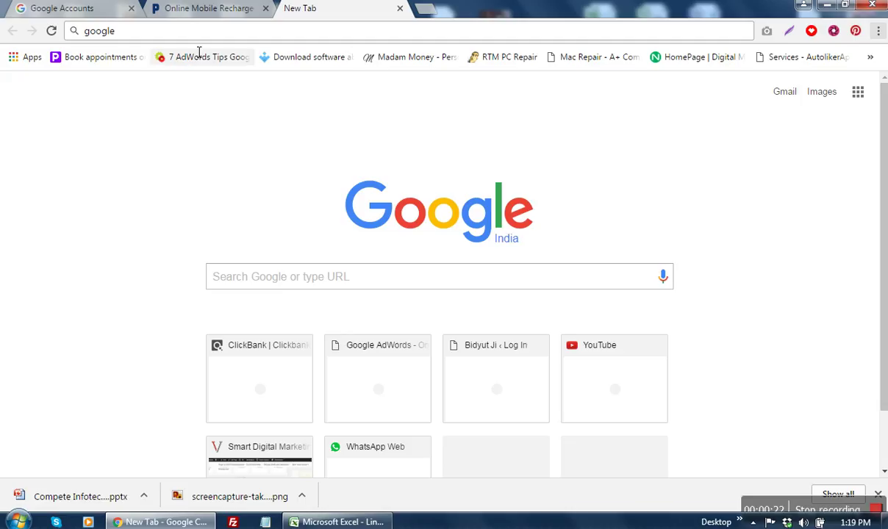
Step: Search Google for 'google local business listing'
{"action": "left_click", "coordinate": [192, 30]}
{"action": "left_click", "coordinate": [173, 34]}
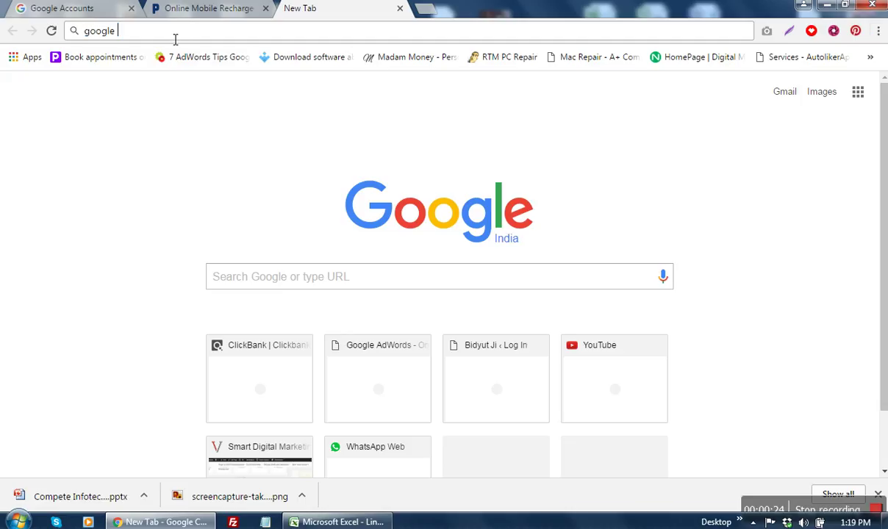
{"action": "type", "text": "loc"}
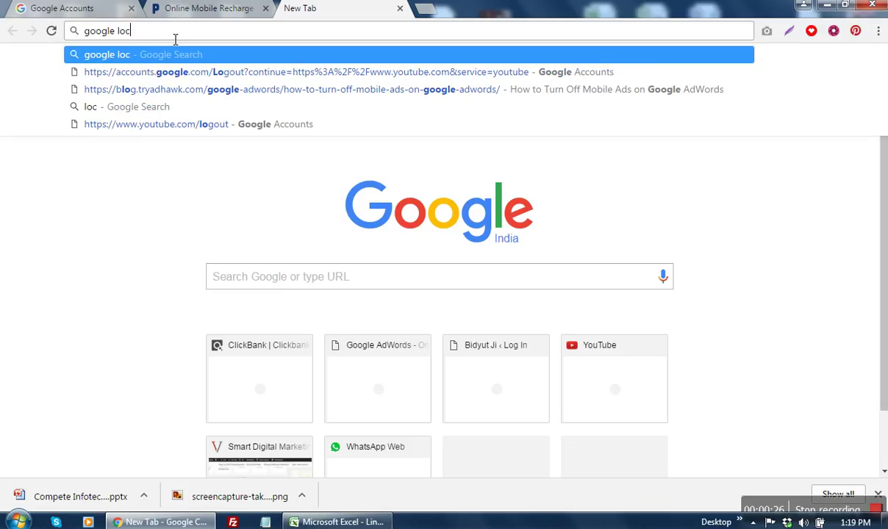
{"action": "type", "text": "al "}
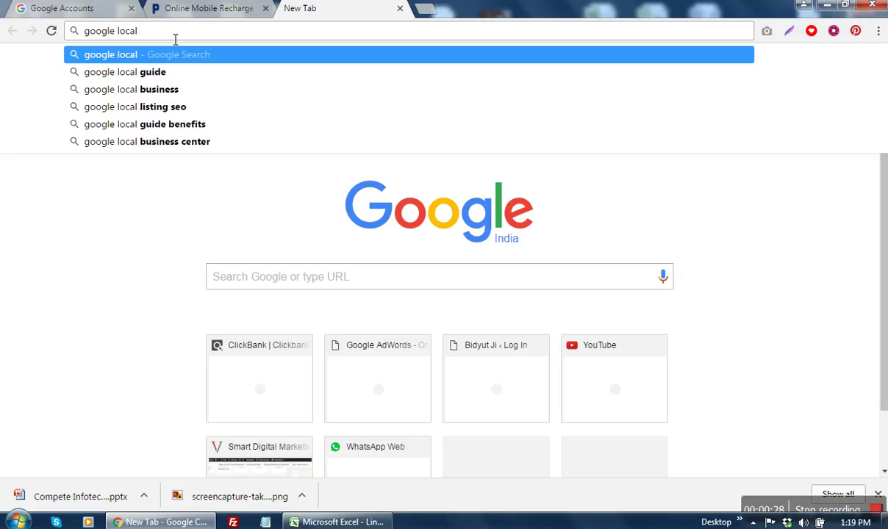
{"action": "type", "text": "busi"}
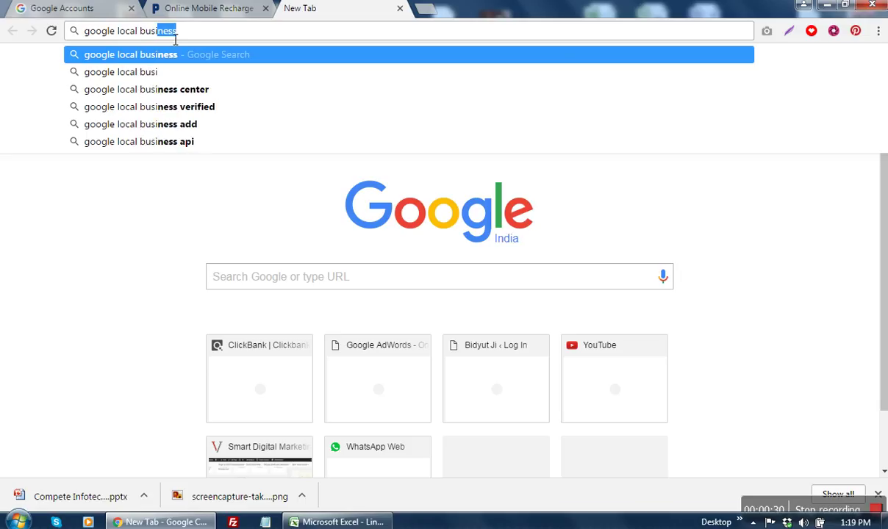
{"action": "type", "text": "ness l"}
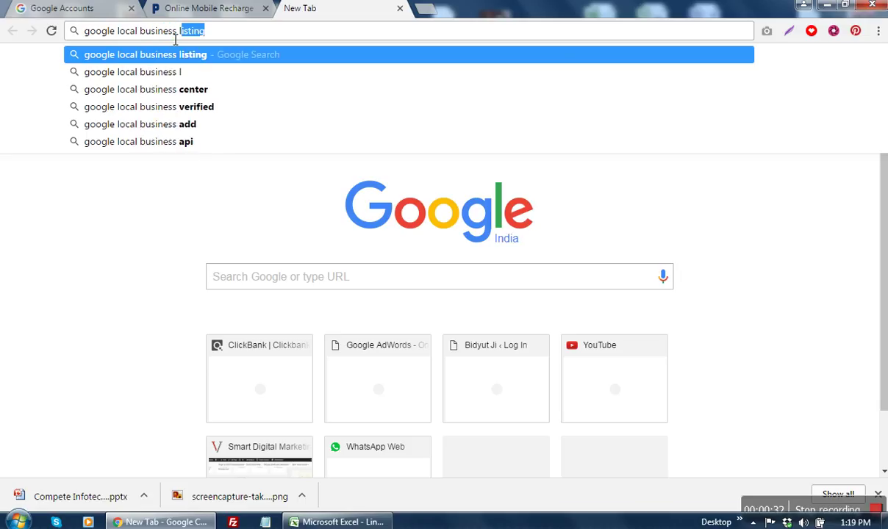
{"action": "type", "text": "isting"}
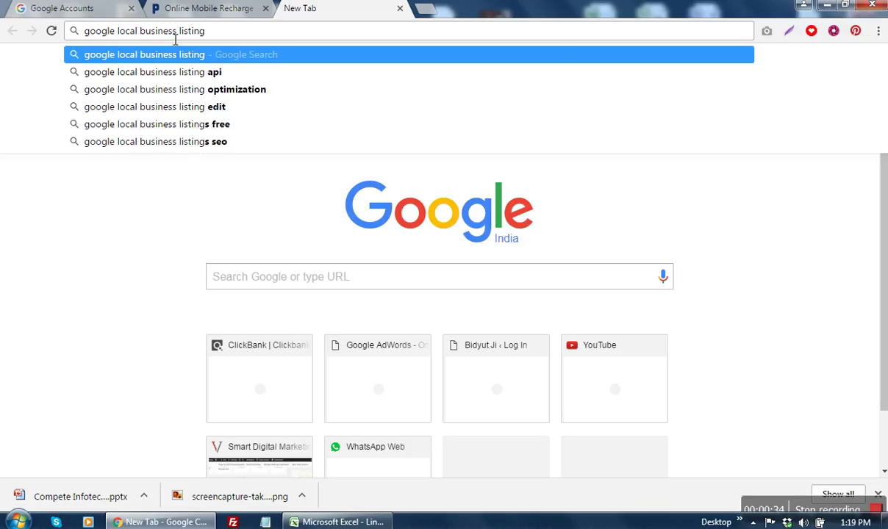
{"action": "key", "text": "Return"}
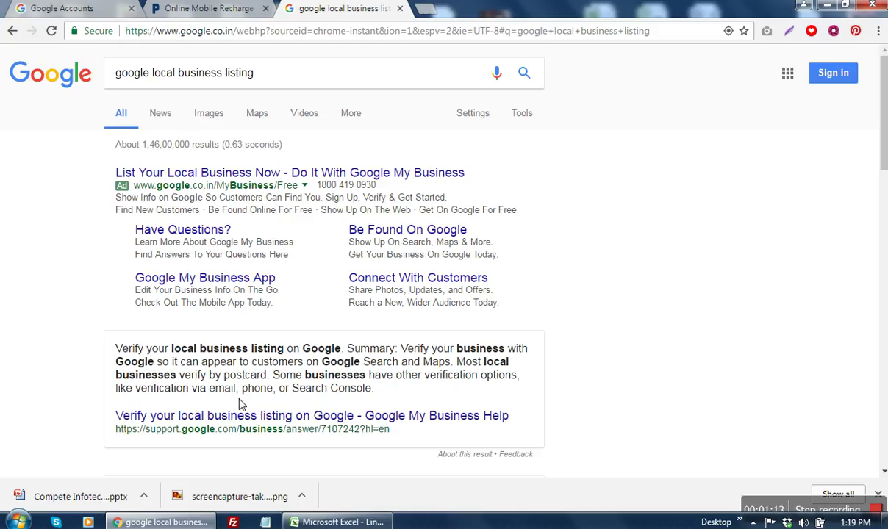
Step: Open the Google My Business ad in a new tab and start the listing signup
{"action": "right_click", "coordinate": [313, 169]}
{"action": "left_click", "coordinate": [328, 182]}
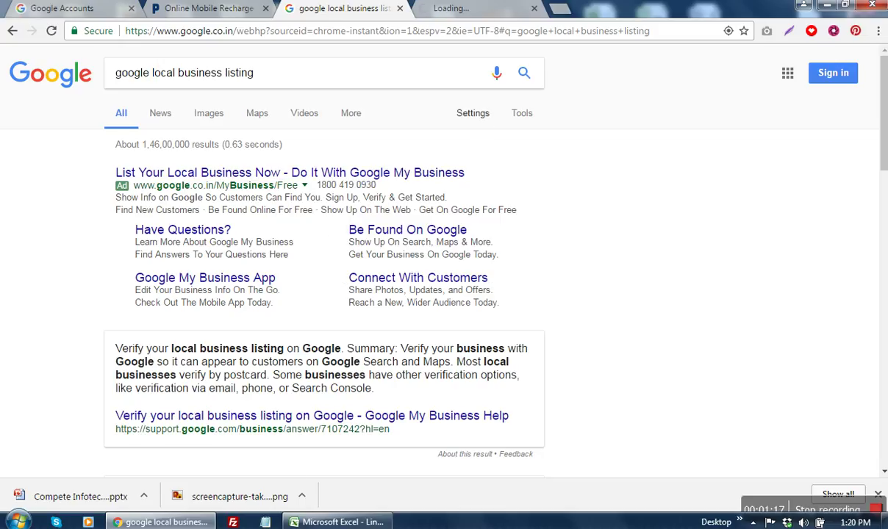
{"action": "left_click", "coordinate": [443, 11]}
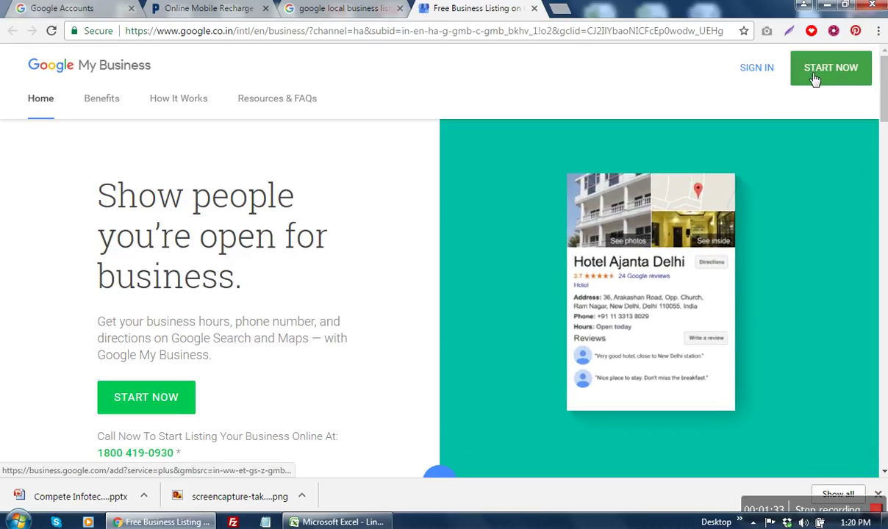
{"action": "left_click", "coordinate": [817, 78]}
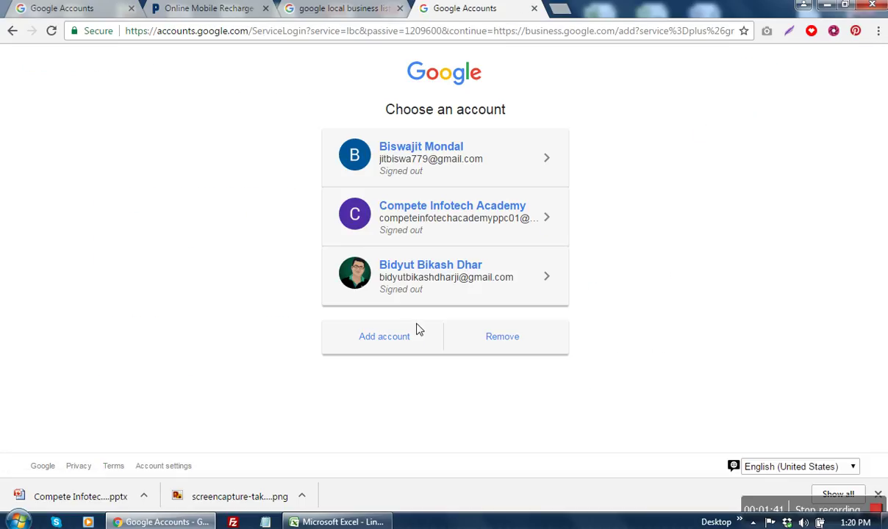
Step: Sign in with a new business Google account using its e-mail address and password
{"action": "left_click", "coordinate": [395, 336]}
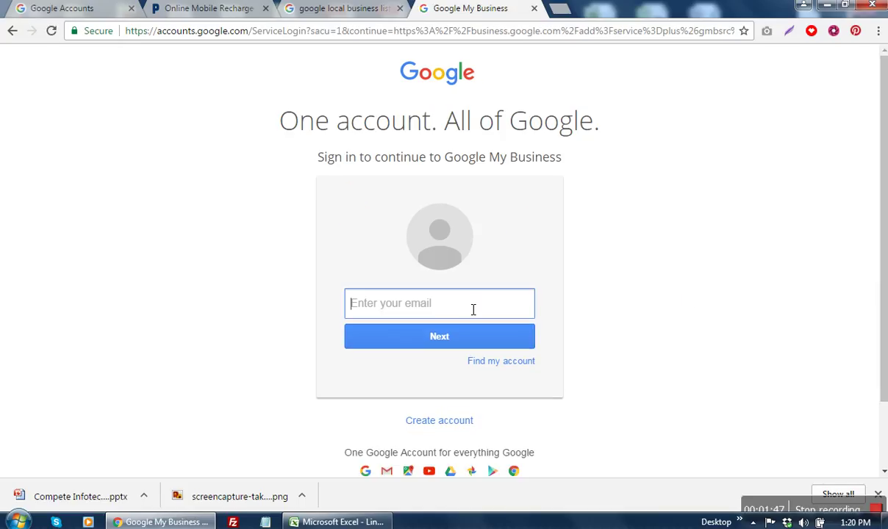
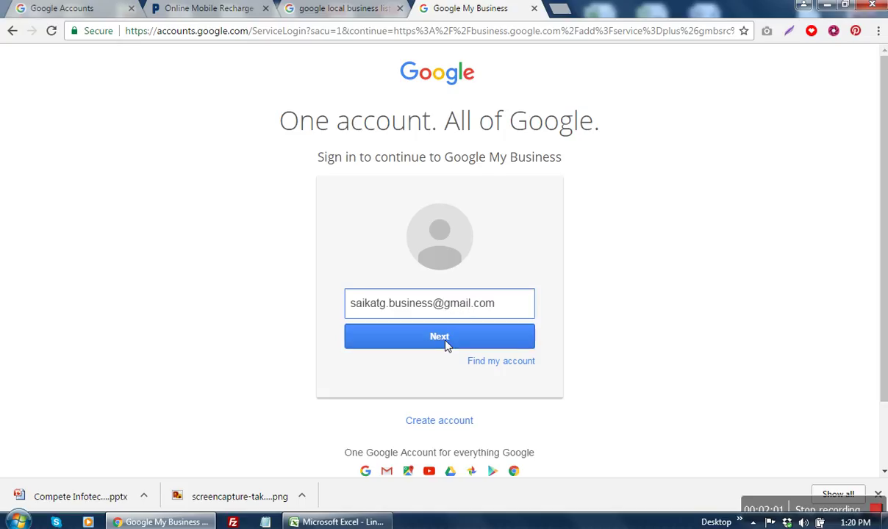
{"action": "left_click", "coordinate": [450, 338]}
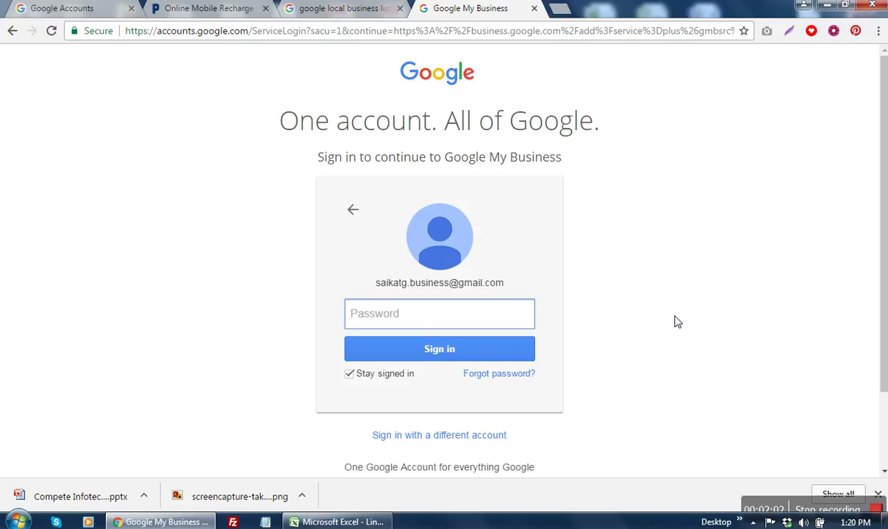
{"action": "type", "text": "********"}
{"action": "left_click", "coordinate": [517, 352]}
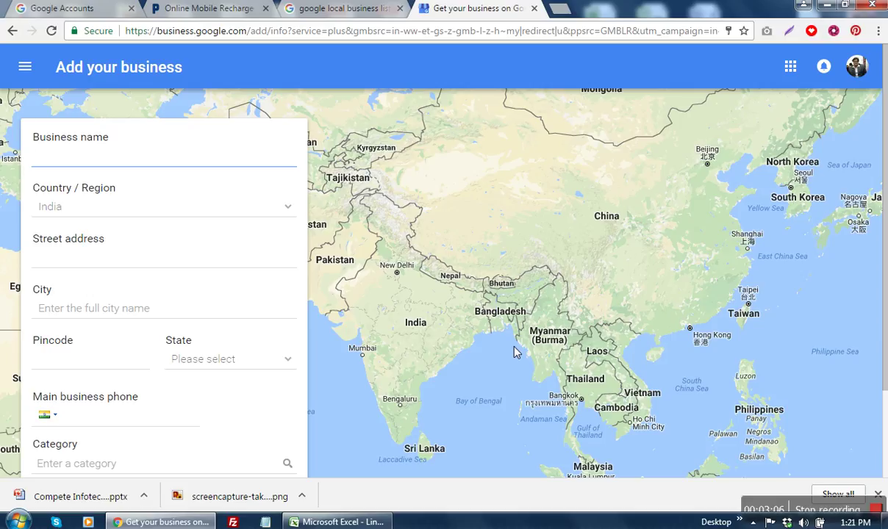
Step: Enter the business name 'Digital Marketing Consultant - ' followed by the owner's full name
{"action": "type", "text": "Web"}
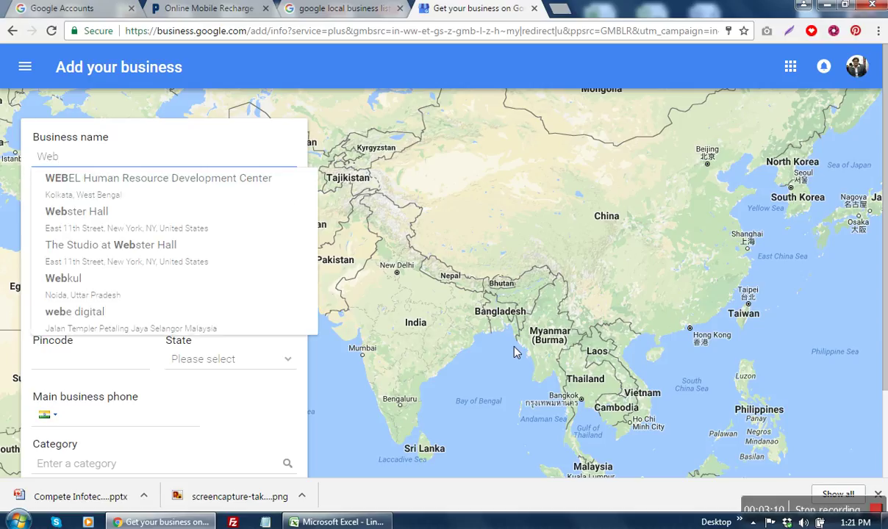
{"action": "type", "text": "orbit"}
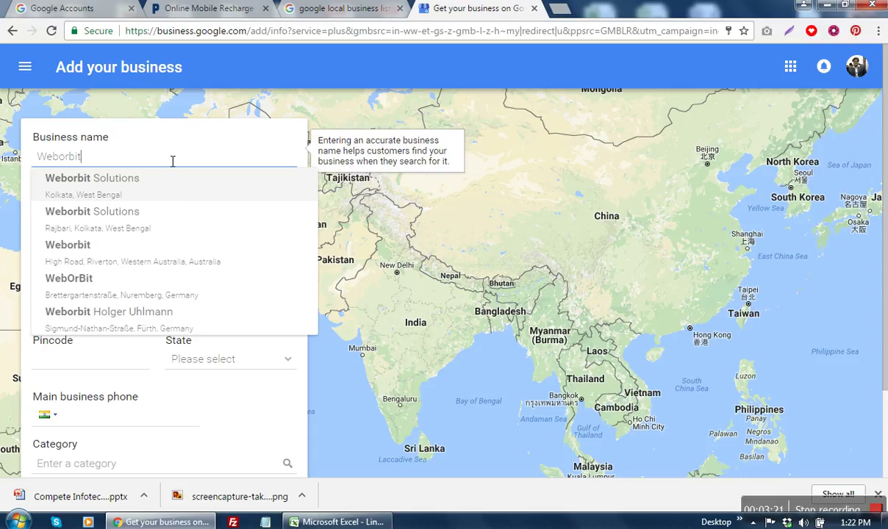
{"action": "key", "text": "BackSpace"}
{"action": "key", "text": "BackSpace"}
{"action": "key", "text": "BackSpace"}
{"action": "key", "text": "BackSpace"}
{"action": "key", "text": "BackSpace"}
{"action": "key", "text": "BackSpace"}
{"action": "key", "text": "BackSpace"}
{"action": "key", "text": "BackSpace"}
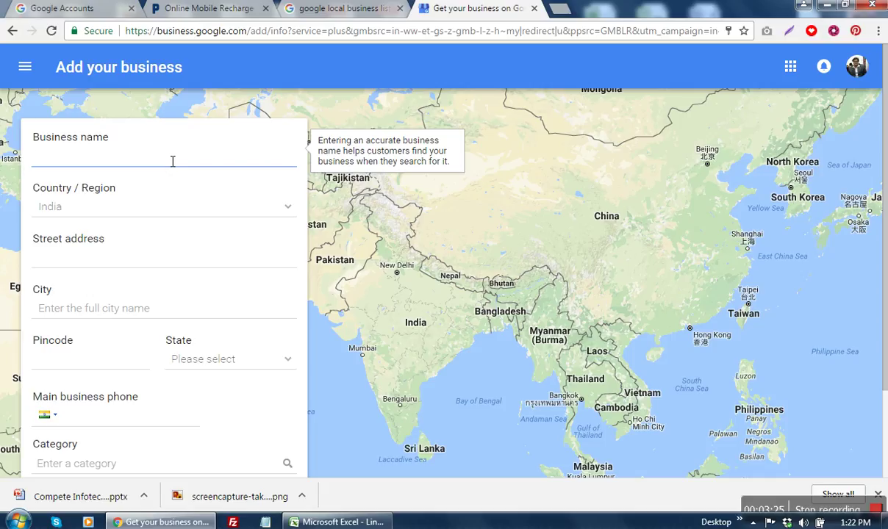
{"action": "type", "text": "Diti"}
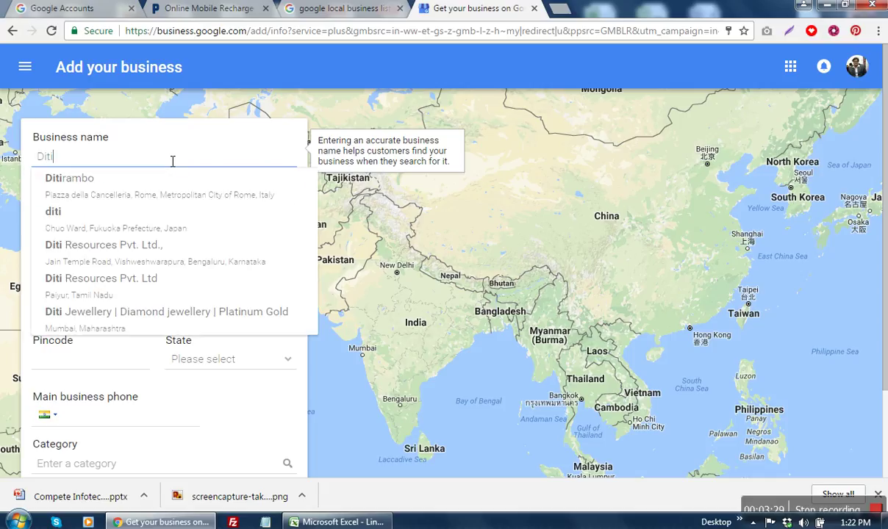
{"action": "key", "text": "BackSpace"}
{"action": "key", "text": "BackSpace"}
{"action": "type", "text": "gi"}
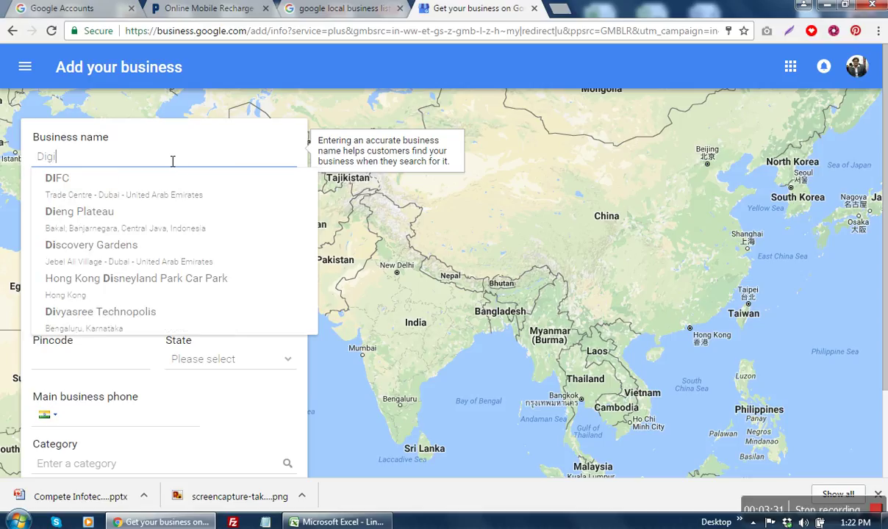
{"action": "type", "text": "ta"}
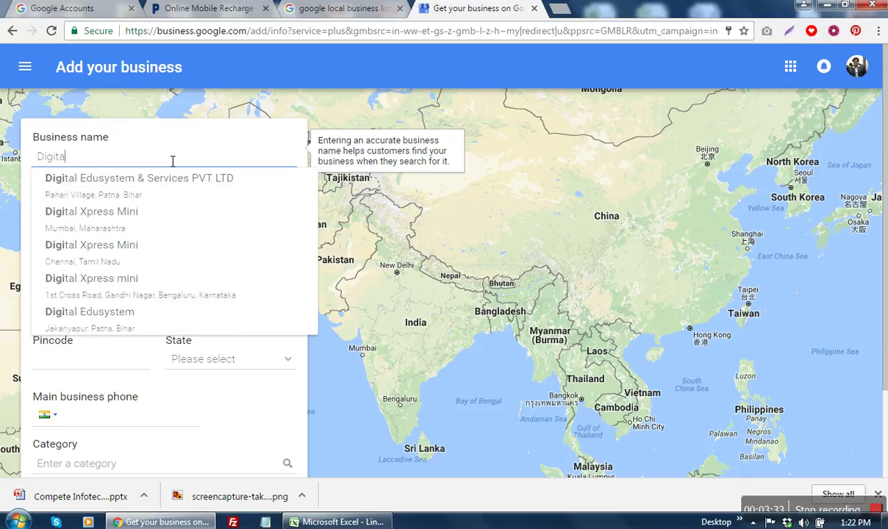
{"action": "type", "text": "l Mark"}
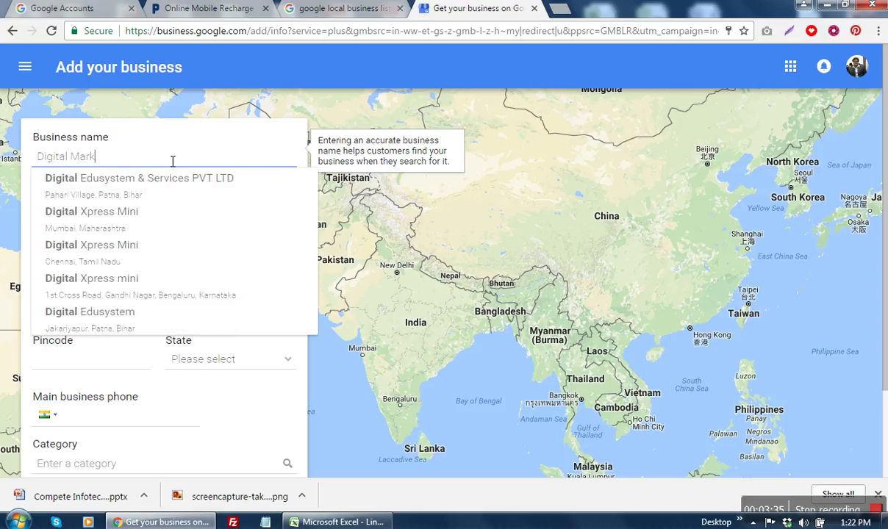
{"action": "type", "text": "eting Consultant"}
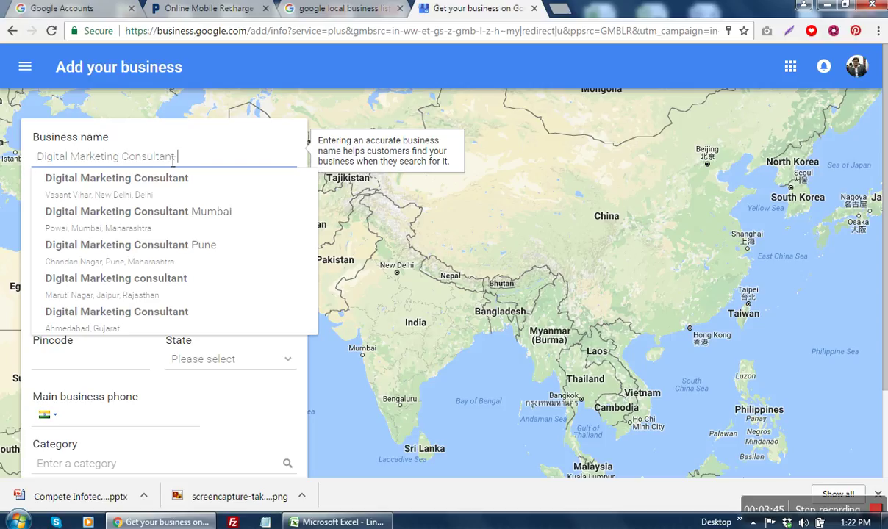
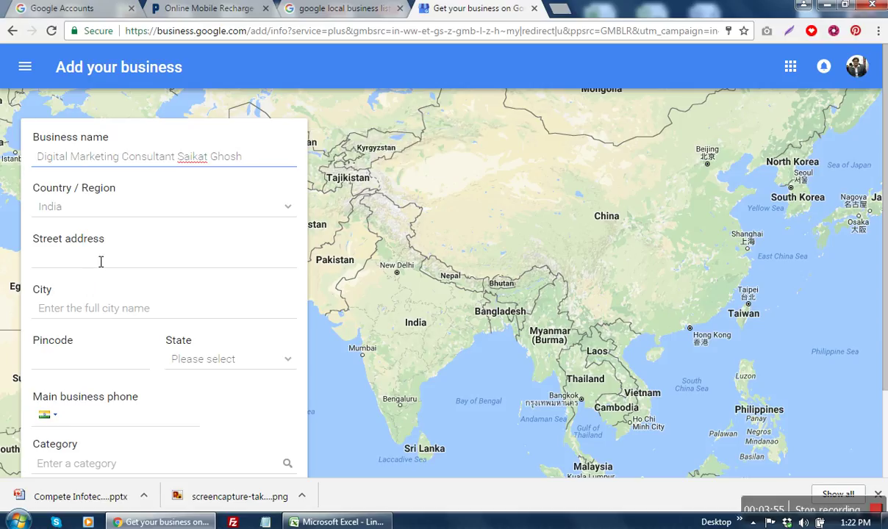
{"action": "left_click", "coordinate": [185, 165]}
{"action": "key", "text": "BackSpace"}
{"action": "type", "text": "-"}
{"action": "left_click", "coordinate": [178, 163]}
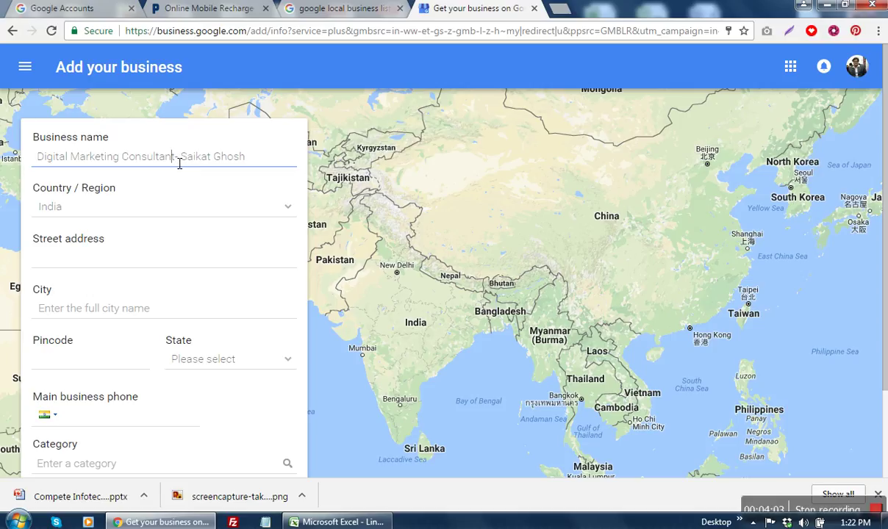
{"action": "key", "text": "BackSpace"}
{"action": "type", "text": "-"}
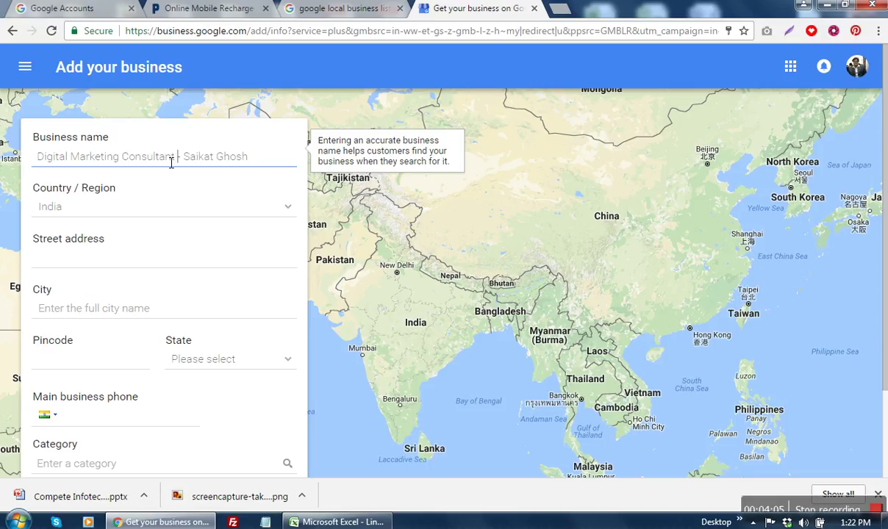
Step: Enter the business's street address and the city Hooghly
{"action": "left_click", "coordinate": [144, 257]}
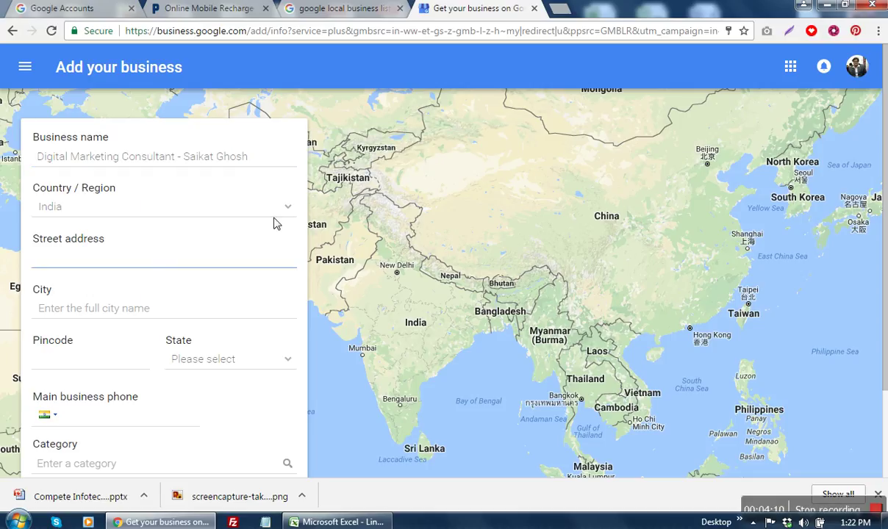
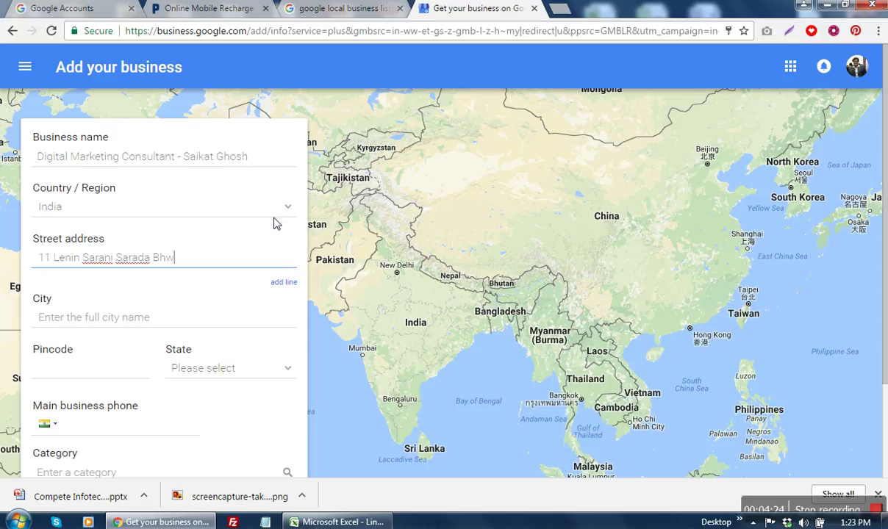
{"action": "key", "text": "Tab"}
{"action": "key", "text": "Tab"}
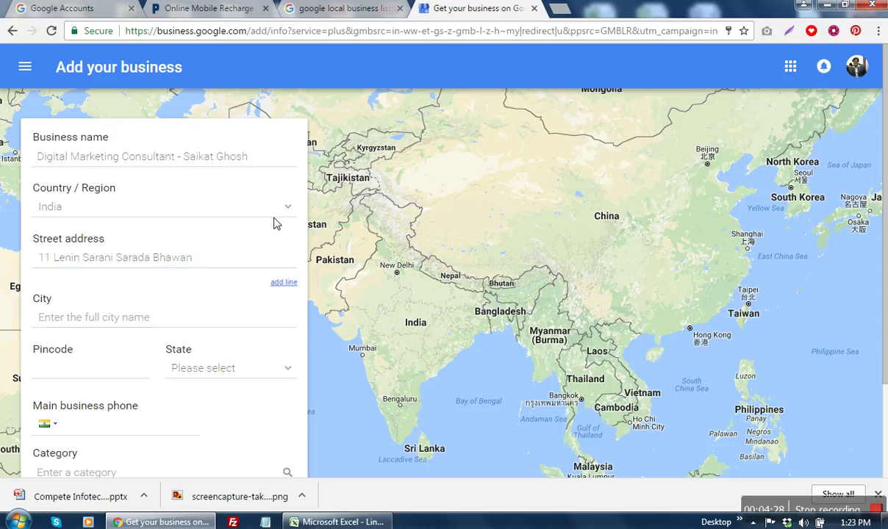
{"action": "type", "text": "Hoghly"}
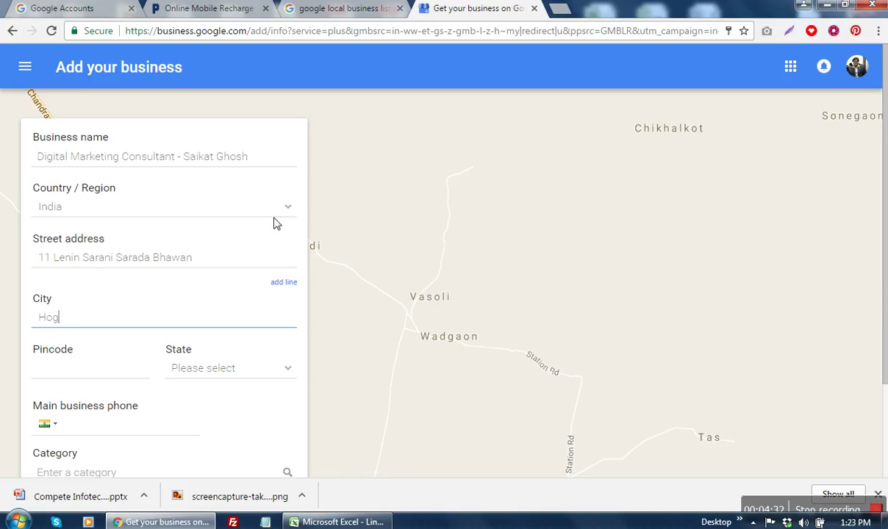
{"action": "key", "text": "BackSpace"}
{"action": "key", "text": "BackSpace"}
{"action": "key", "text": "BackSpace"}
{"action": "key", "text": "BackSpace"}
{"action": "type", "text": "oghly"}
Step: Revise the street address, adding the town Serampore and moving the building name to the front
{"action": "left_click", "coordinate": [227, 266]}
{"action": "type", "text": ", Serampore"}
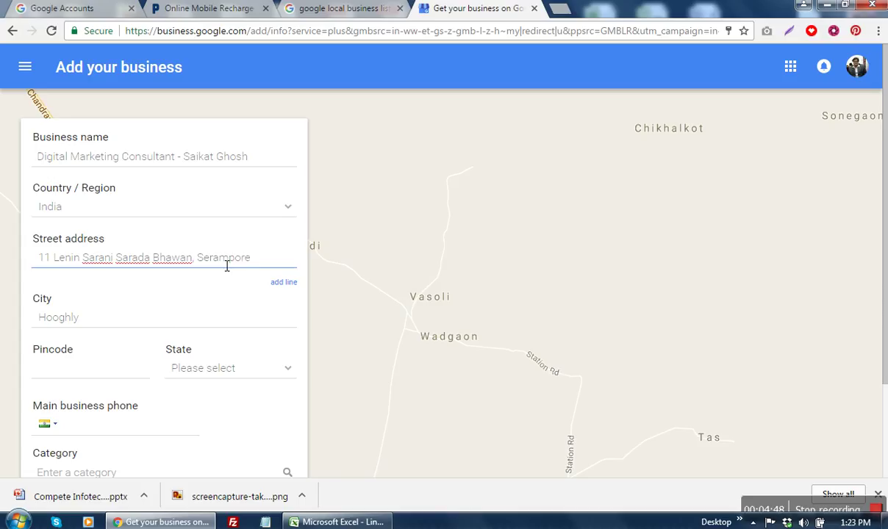
{"action": "key", "text": "Left"}
{"action": "key", "text": "Left"}
{"action": "key", "text": "Left"}
{"action": "key", "text": "Left"}
{"action": "key", "text": "Left"}
{"action": "key", "text": "Left"}
{"action": "key", "text": "Left"}
{"action": "key", "text": "Left"}
{"action": "key", "text": "Left"}
{"action": "key", "text": "Left"}
{"action": "key", "text": "Left"}
{"action": "key", "text": "shift+Left"}
{"action": "key", "text": "shift+Left"}
{"action": "key", "text": "shift+Left"}
{"action": "key", "text": "shift+Left"}
{"action": "key", "text": "shift+Left"}
{"action": "key", "text": "shift+Left"}
{"action": "key", "text": "shift+Left"}
{"action": "key", "text": "shift+Left"}
{"action": "key", "text": "shift+Left"}
{"action": "key", "text": "shift+Left"}
{"action": "key", "text": "shift+Left"}
{"action": "key", "text": "shift+Left"}
{"action": "key", "text": "shift+Left"}
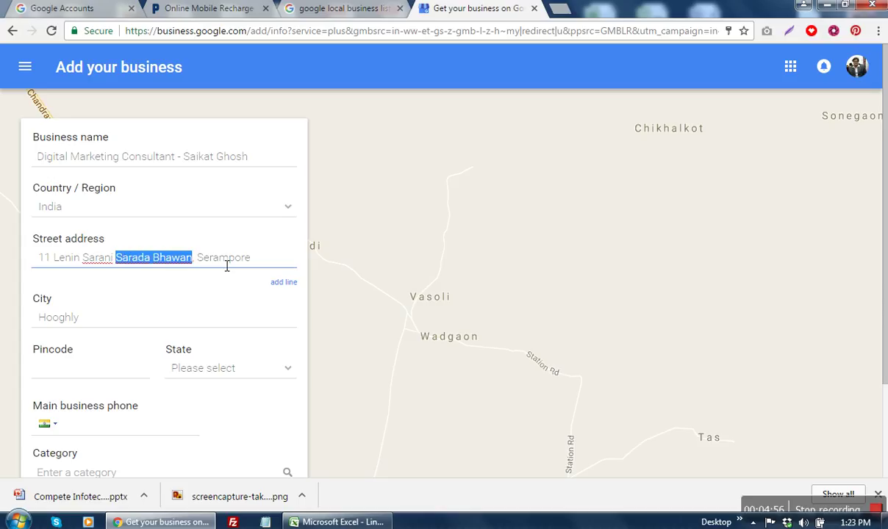
{"action": "key", "text": "BackSpace"}
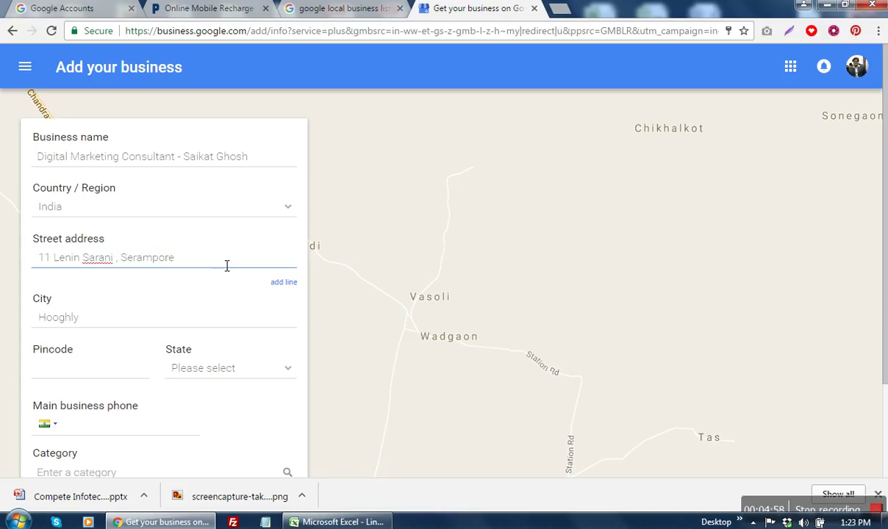
{"action": "key", "text": "Left"}
{"action": "key", "text": "Left"}
{"action": "key", "text": "Left"}
{"action": "key", "text": "Left"}
{"action": "key", "text": "Left"}
{"action": "key", "text": "Left"}
{"action": "key", "text": "Left"}
{"action": "key", "text": "Left"}
{"action": "key", "text": "Left"}
{"action": "key", "text": "Left"}
{"action": "key", "text": "Left"}
{"action": "key", "text": "Left"}
{"action": "key", "text": "Left"}
{"action": "key", "text": "Left"}
{"action": "key", "text": "Left"}
{"action": "type", "text": "Sarada "}
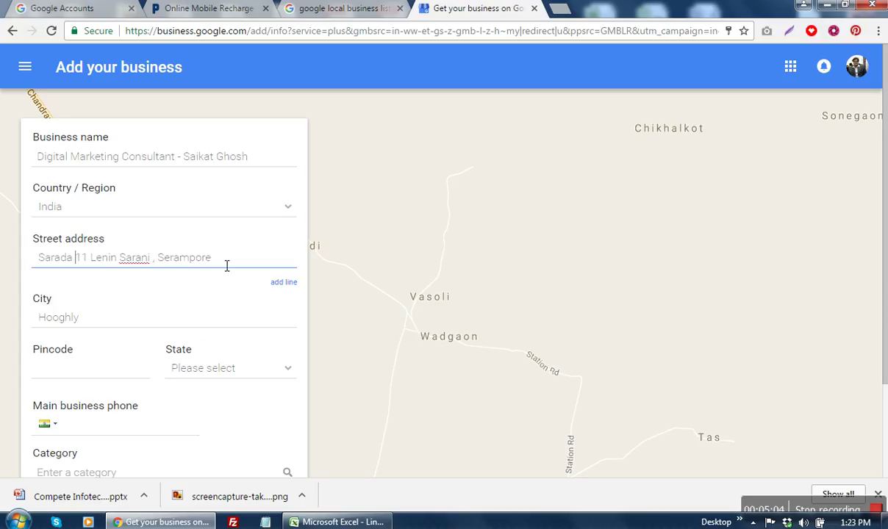
{"action": "type", "text": "Bhwa"}
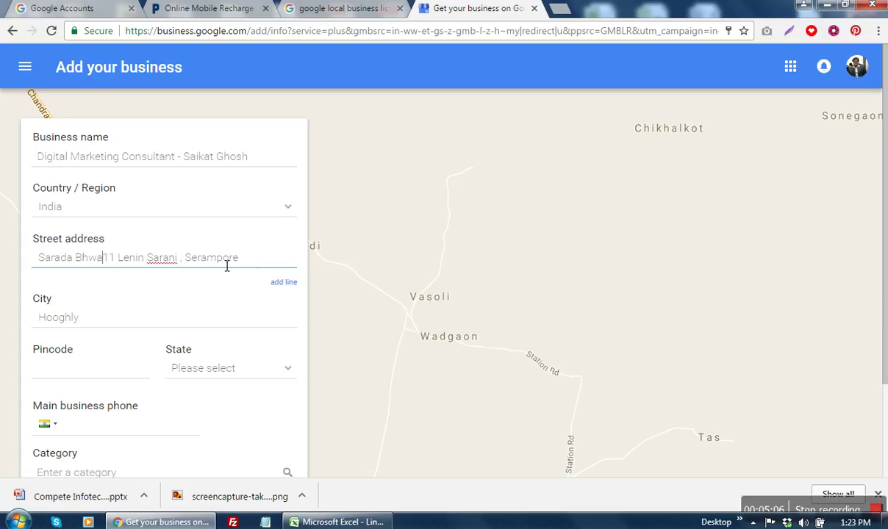
{"action": "key", "text": "BackSpace"}
{"action": "key", "text": "BackSpace"}
{"action": "type", "text": "aw"}
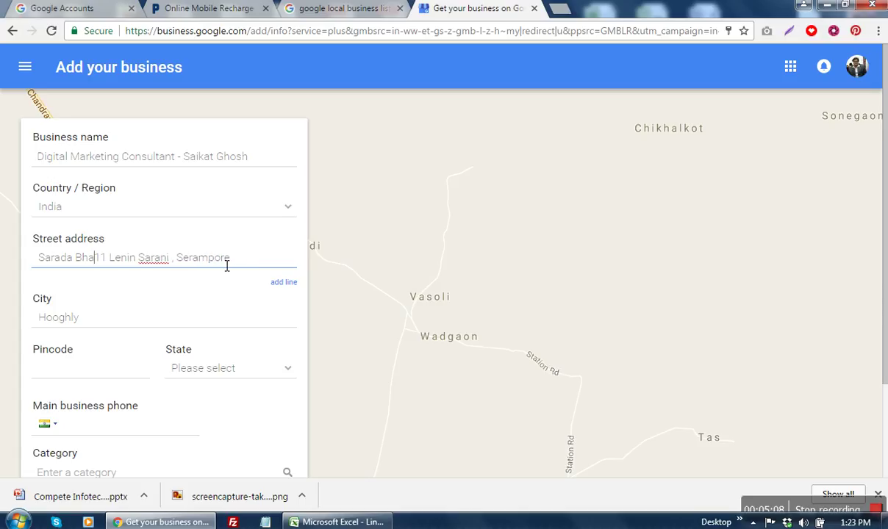
{"action": "type", "text": "an,"}
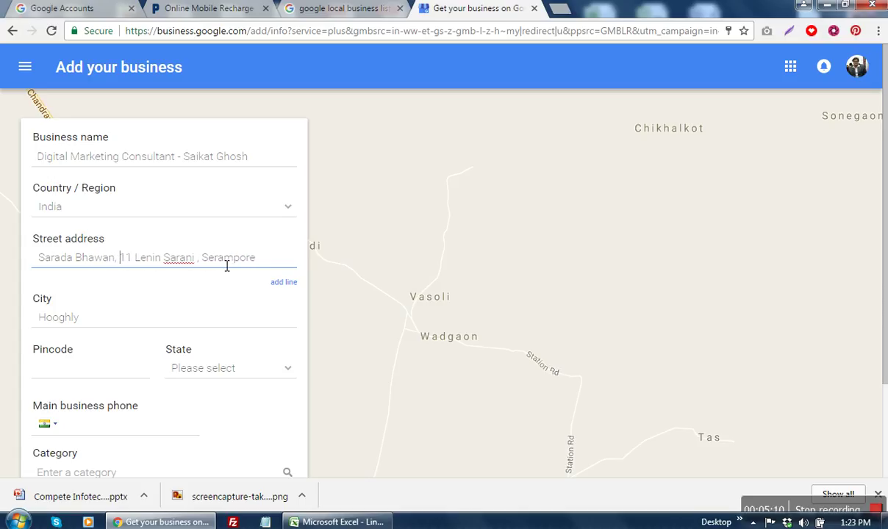
Step: Fill in the pincode, choose West Bengal as state, and enter the main business phone number
{"action": "left_click", "coordinate": [123, 371]}
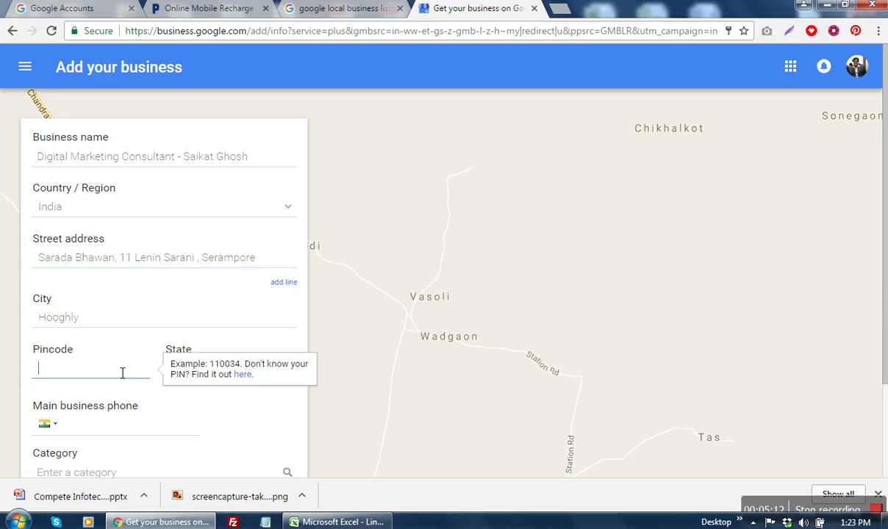
{"action": "type", "text": "712203"}
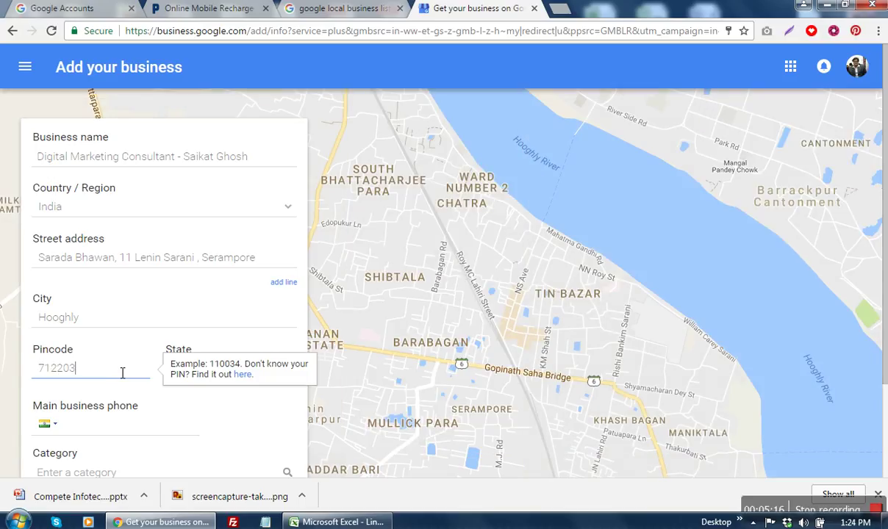
{"action": "left_click", "coordinate": [250, 404]}
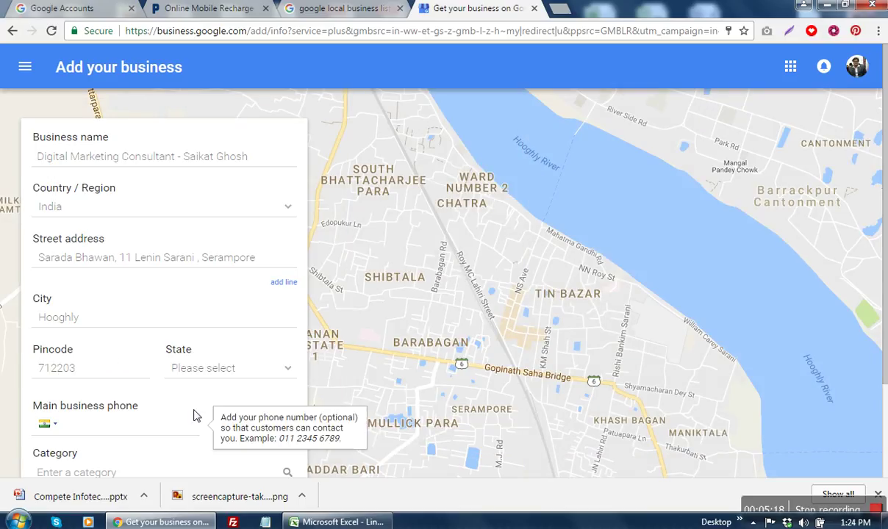
{"action": "left_click", "coordinate": [203, 375]}
{"action": "scroll", "coordinate": [218, 406], "scroll_direction": "down", "scroll_amount": 7}
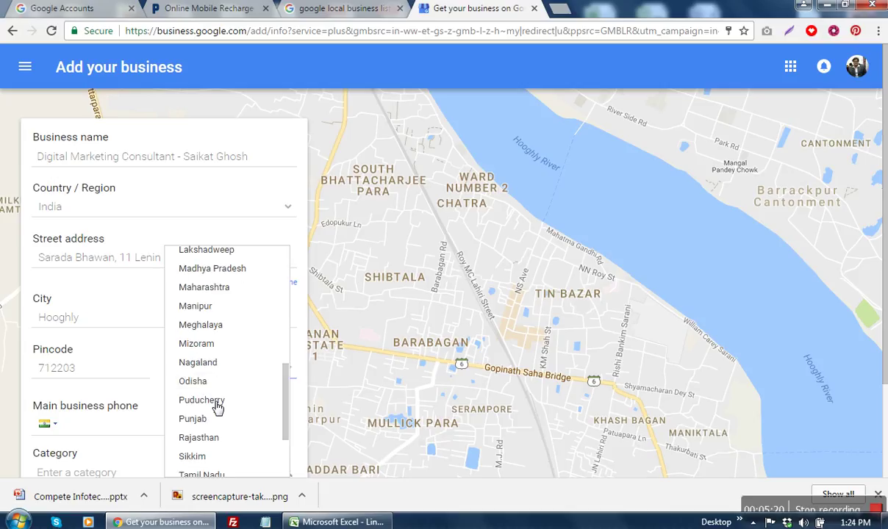
{"action": "scroll", "coordinate": [213, 408], "scroll_direction": "down", "scroll_amount": 6}
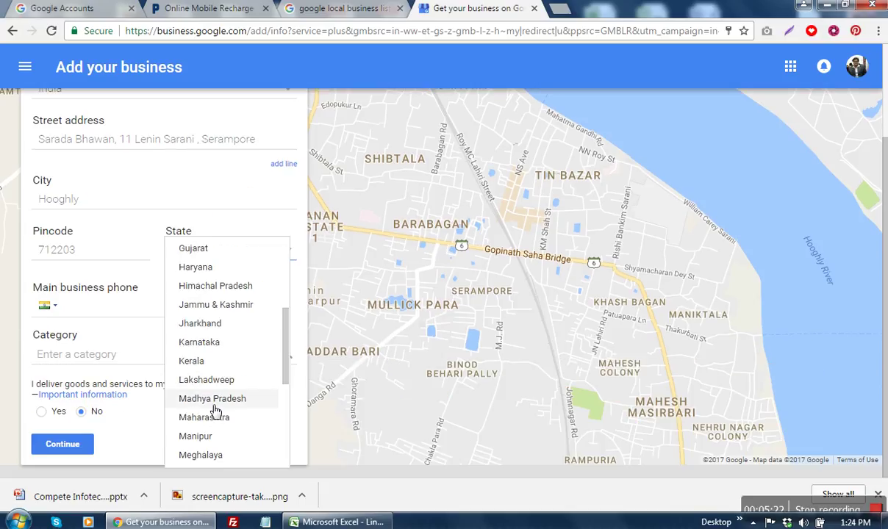
{"action": "scroll", "coordinate": [214, 410], "scroll_direction": "down", "scroll_amount": 2}
{"action": "left_click", "coordinate": [205, 457]}
{"action": "left_click", "coordinate": [108, 306]}
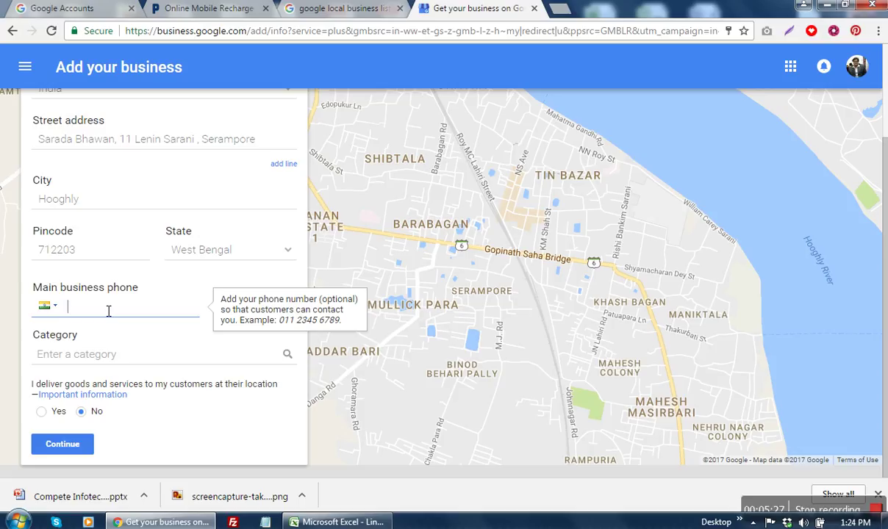
{"action": "left_click", "coordinate": [103, 348]}
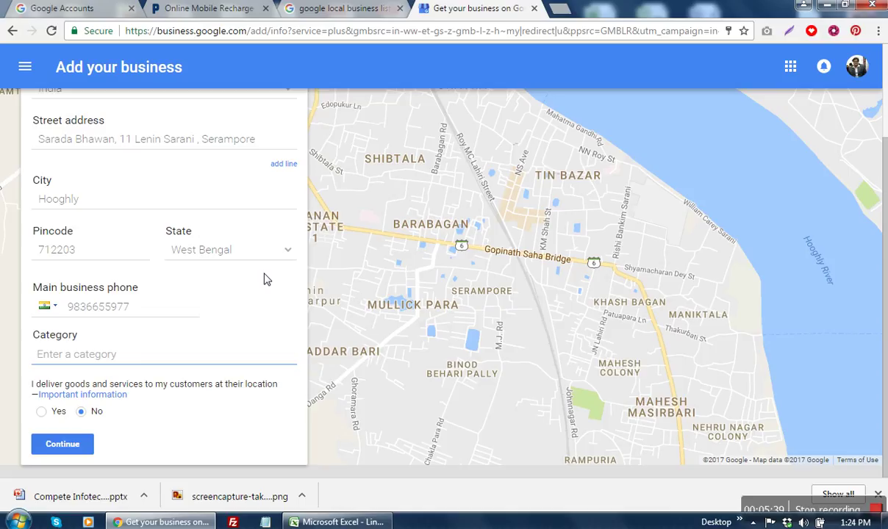
Step: Set the business category to Internet Marketing Service
{"action": "type", "text": "Di"}
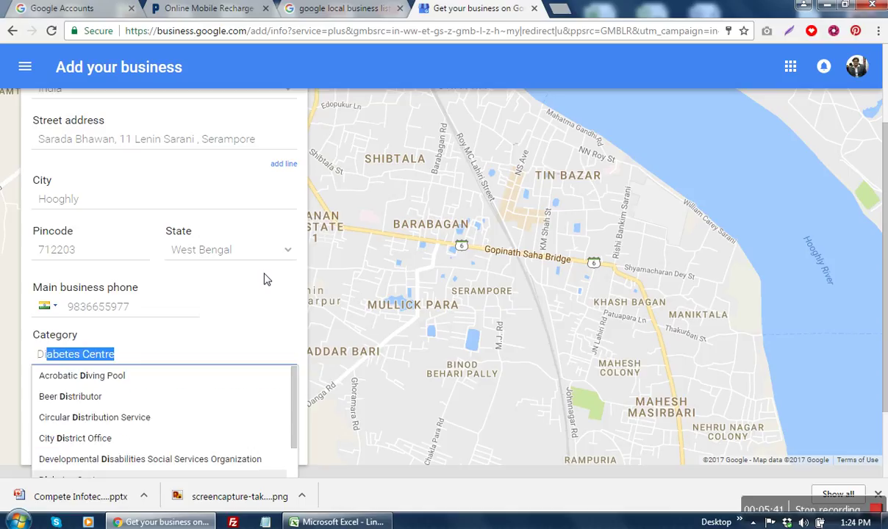
{"action": "type", "text": "git"}
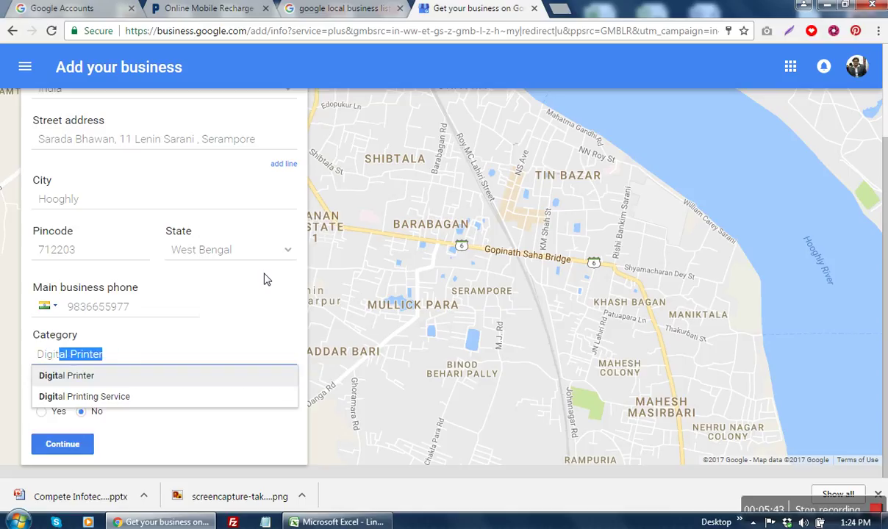
{"action": "type", "text": "al mar"}
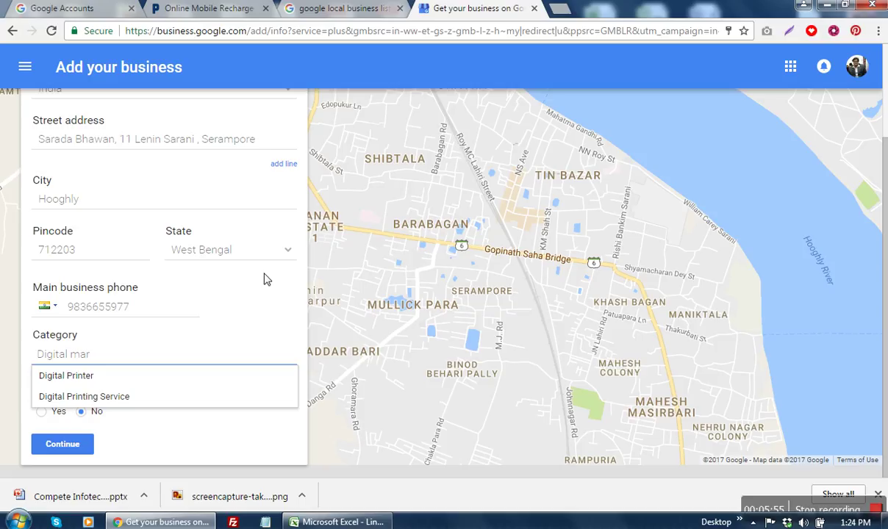
{"action": "key", "text": "BackSpace"}
{"action": "key", "text": "BackSpace"}
{"action": "key", "text": "BackSpace"}
{"action": "key", "text": "BackSpace"}
{"action": "key", "text": "BackSpace"}
{"action": "key", "text": "BackSpace"}
{"action": "key", "text": "BackSpace"}
{"action": "key", "text": "BackSpace"}
{"action": "key", "text": "BackSpace"}
{"action": "key", "text": "BackSpace"}
{"action": "key", "text": "BackSpace"}
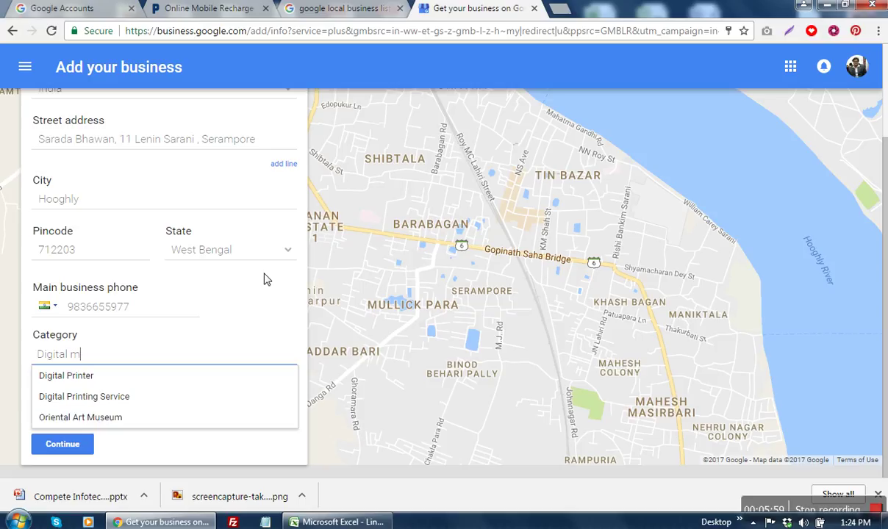
{"action": "type", "text": "Inter"}
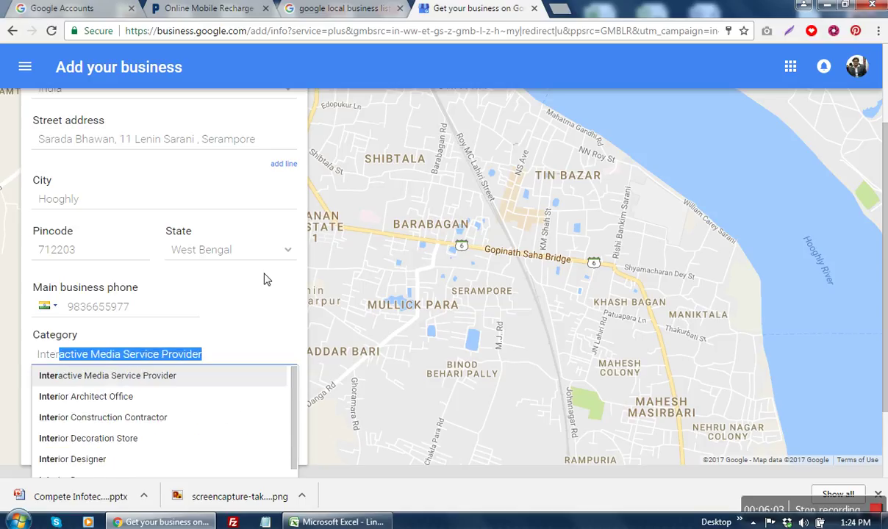
{"action": "type", "text": "net Cafe"}
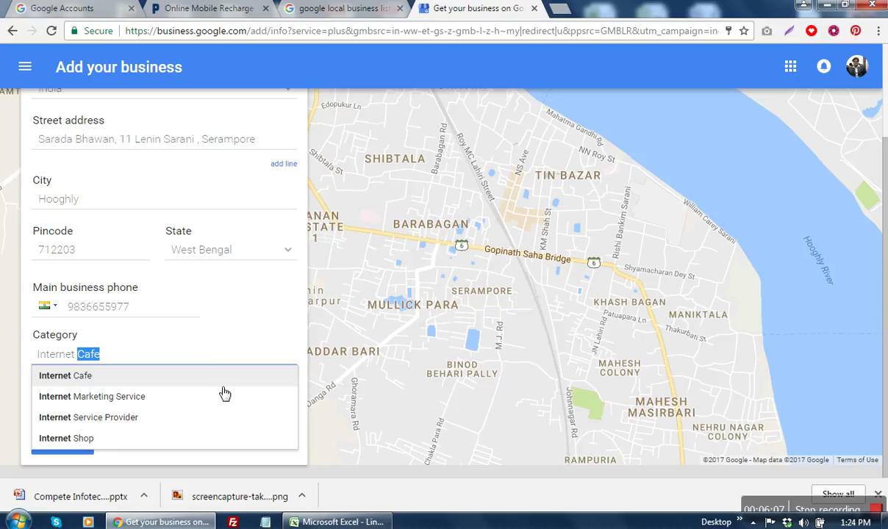
{"action": "left_click", "coordinate": [197, 397]}
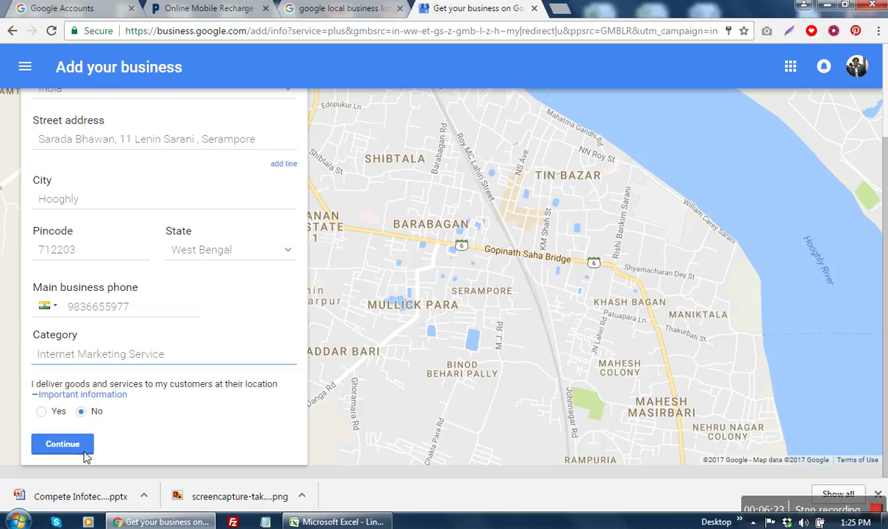
Step: Submit the business details form and scroll to the address-not-found warning
{"action": "left_click", "coordinate": [59, 454]}
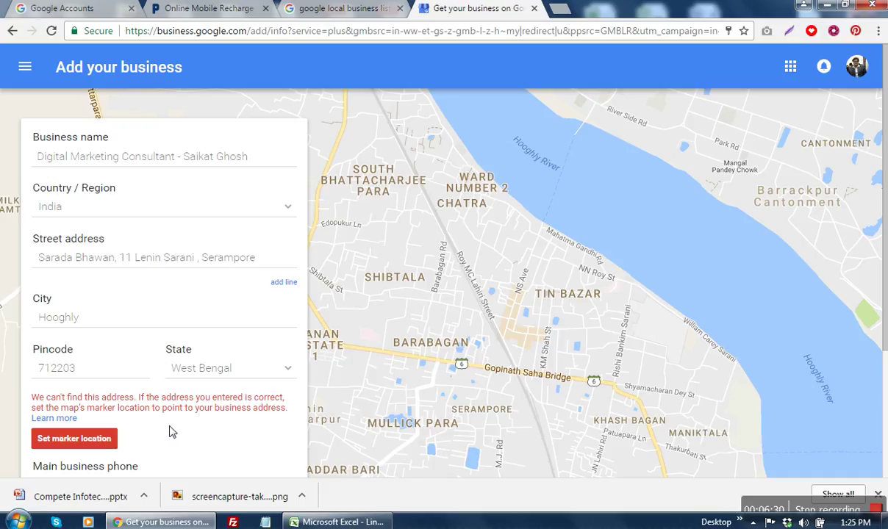
{"action": "scroll", "coordinate": [169, 432], "scroll_direction": "down", "scroll_amount": 1}
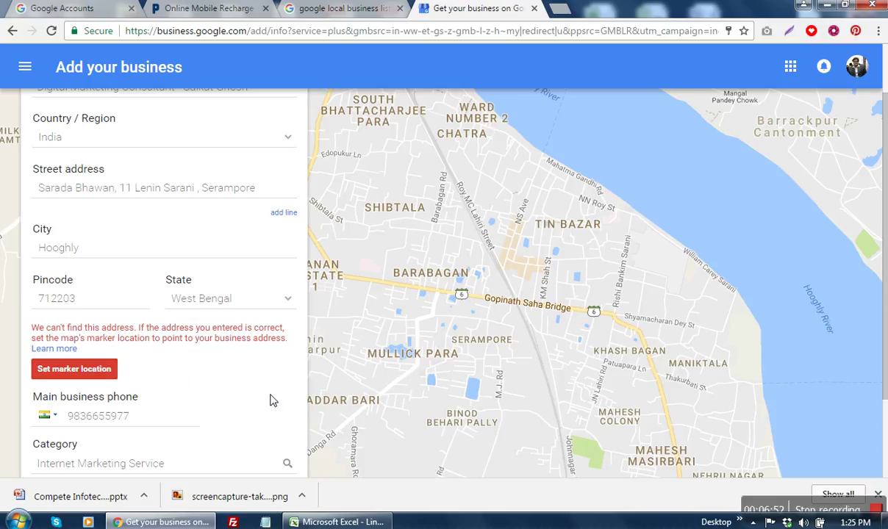
Step: Zoom the map in four levels and drag the business marker onto the business's street
{"action": "left_click", "coordinate": [93, 369]}
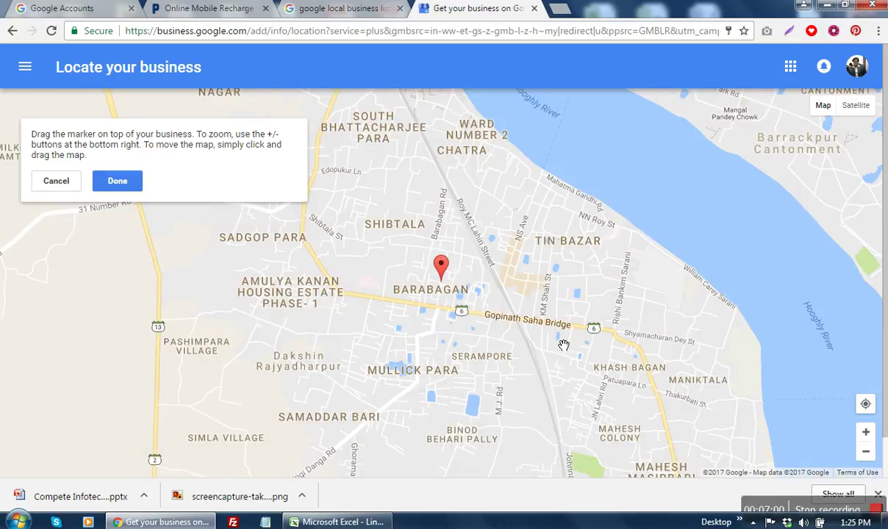
{"action": "left_click", "coordinate": [866, 434]}
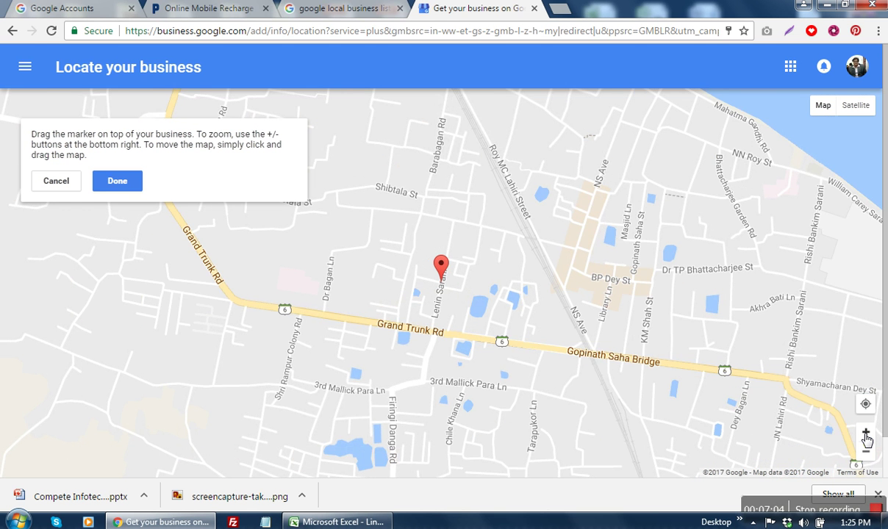
{"action": "left_click", "coordinate": [866, 434]}
{"action": "left_click", "coordinate": [866, 434]}
{"action": "left_click", "coordinate": [866, 433]}
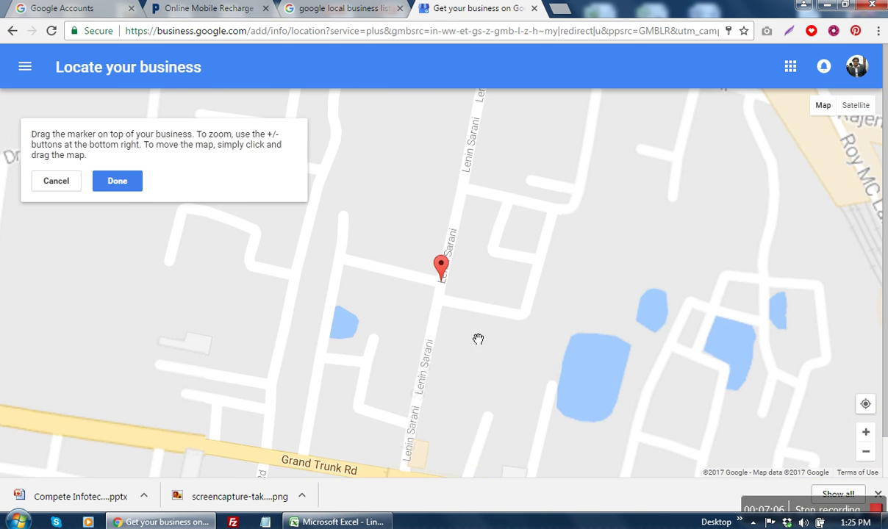
{"action": "mouse_move", "coordinate": [444, 266]}
{"action": "left_mouse_down"}
{"action": "mouse_move", "coordinate": [424, 277]}
{"action": "mouse_move", "coordinate": [420, 294]}
{"action": "mouse_move", "coordinate": [433, 286]}
{"action": "mouse_move", "coordinate": [427, 294]}
{"action": "left_mouse_up"}
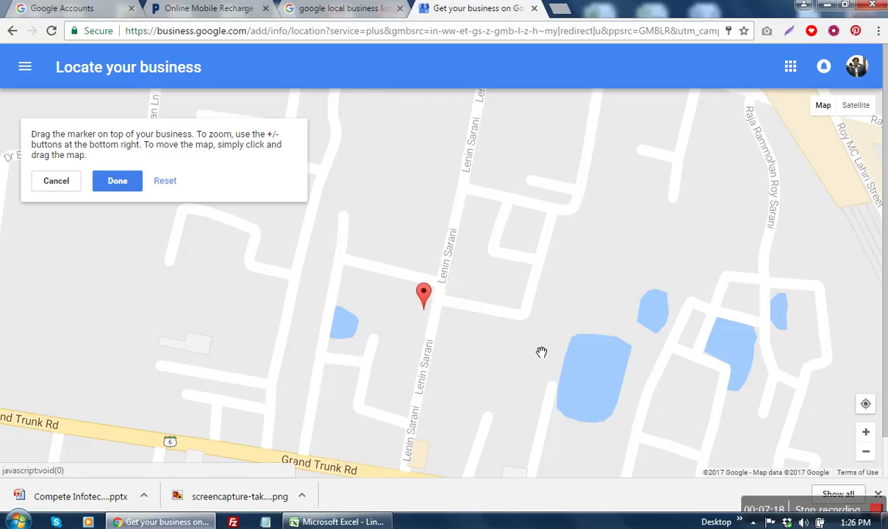
Step: Confirm the marker, submit the form, and agree to being authorized to manage the business
{"action": "left_click", "coordinate": [117, 181]}
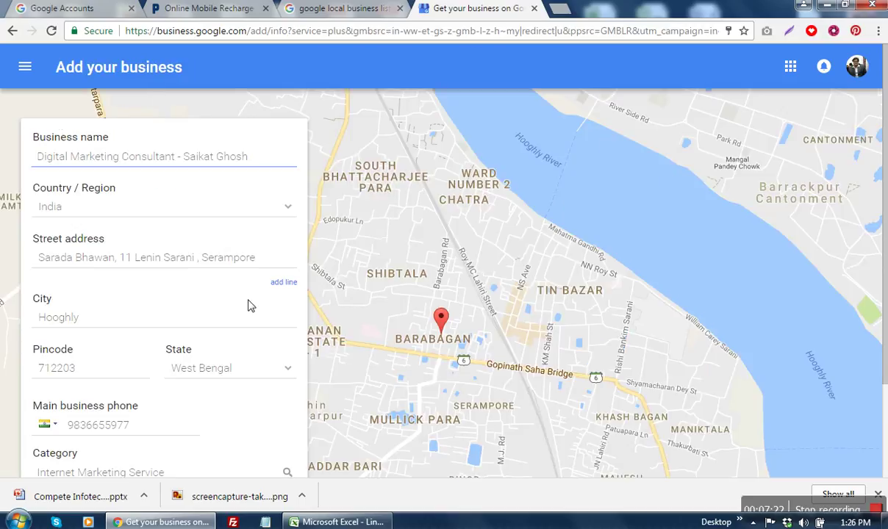
{"action": "scroll", "coordinate": [220, 419], "scroll_direction": "down", "scroll_amount": 2}
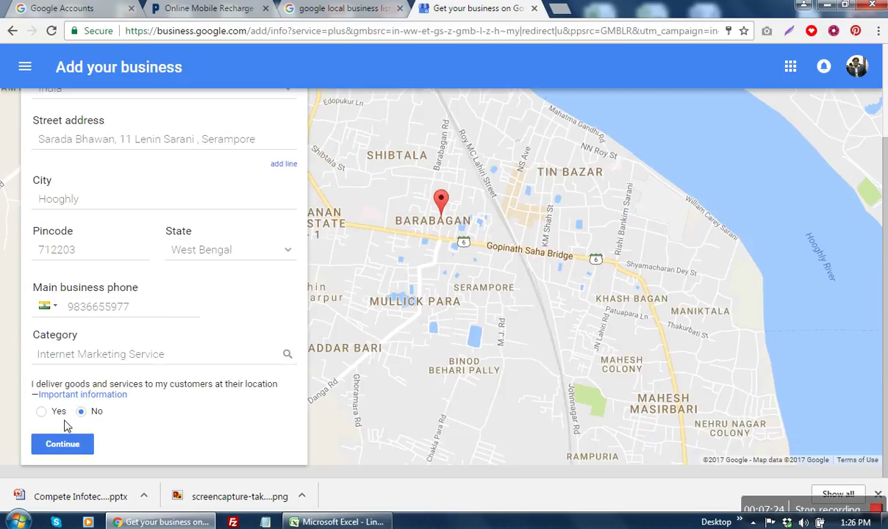
{"action": "left_click", "coordinate": [59, 444]}
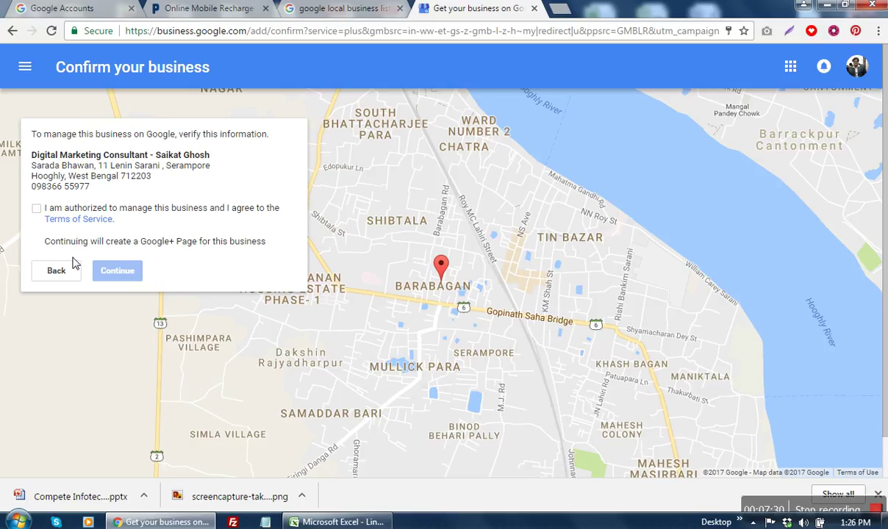
{"action": "left_click", "coordinate": [37, 208]}
{"action": "left_click", "coordinate": [124, 268]}
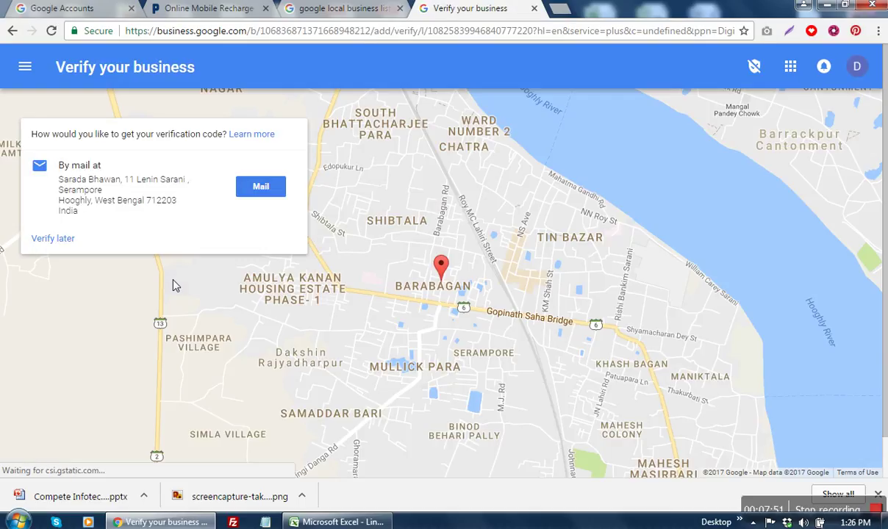
Step: Request the verification postcard by mail, addressed to the contact's full name
{"action": "left_click", "coordinate": [258, 187]}
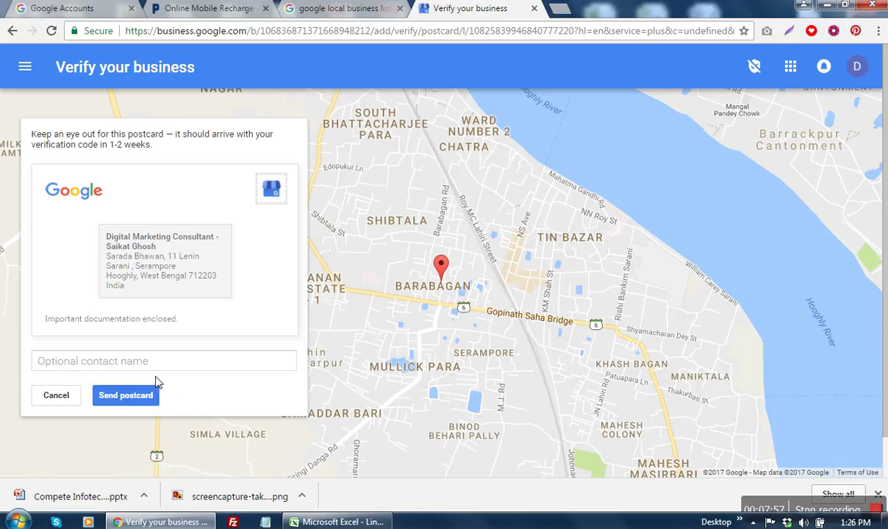
{"action": "left_click", "coordinate": [131, 363]}
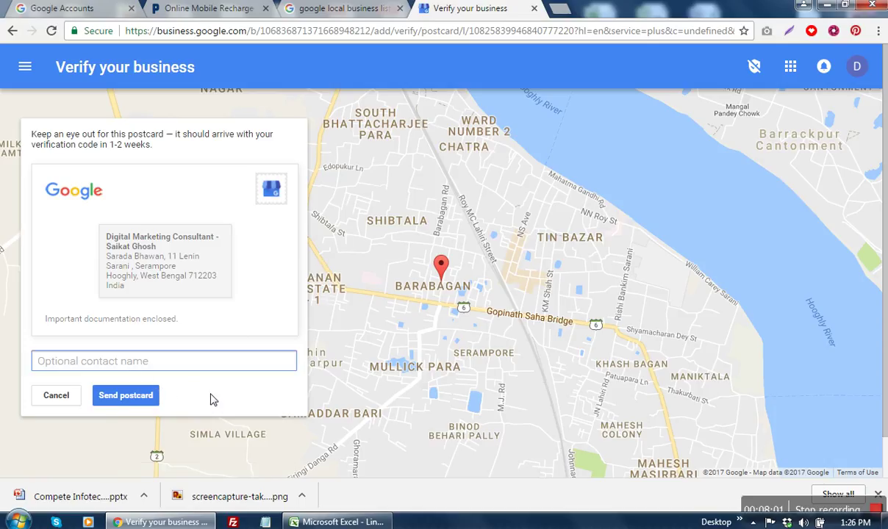
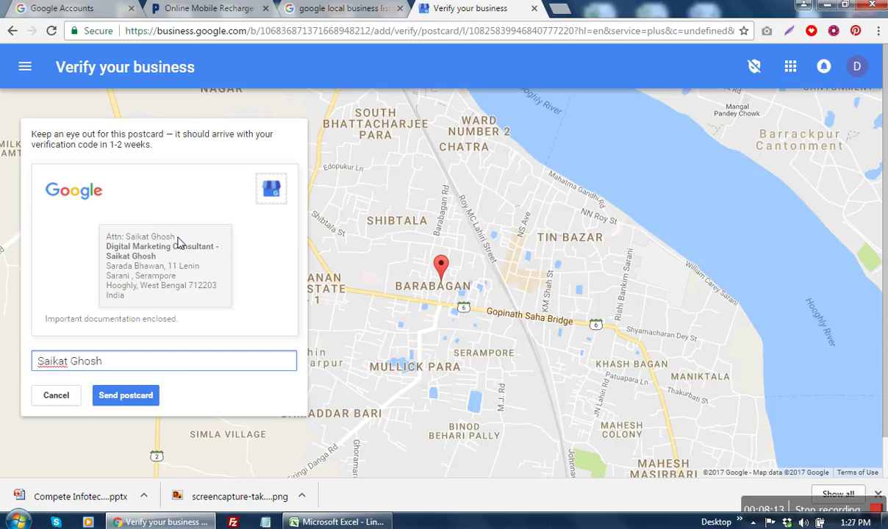
{"action": "left_click", "coordinate": [142, 396]}
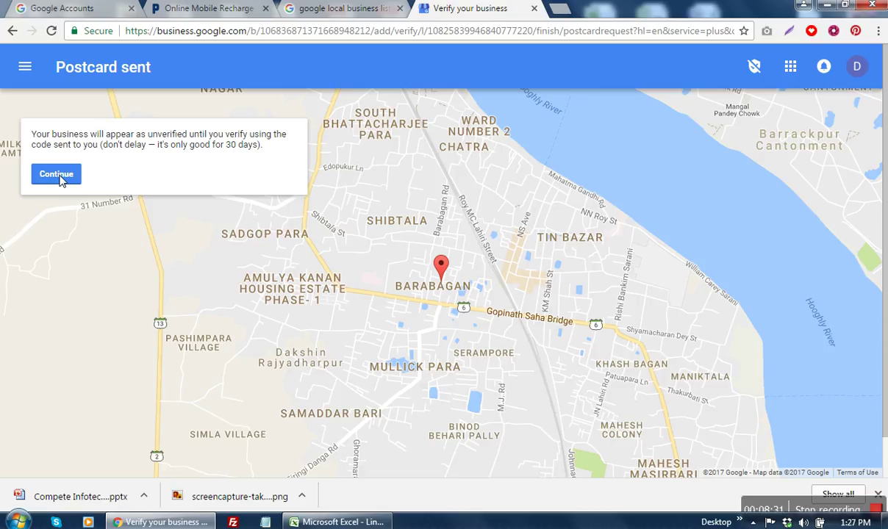
Step: Continue to the dashboard, answer Yes to receiving tips, and get started
{"action": "left_click", "coordinate": [59, 176]}
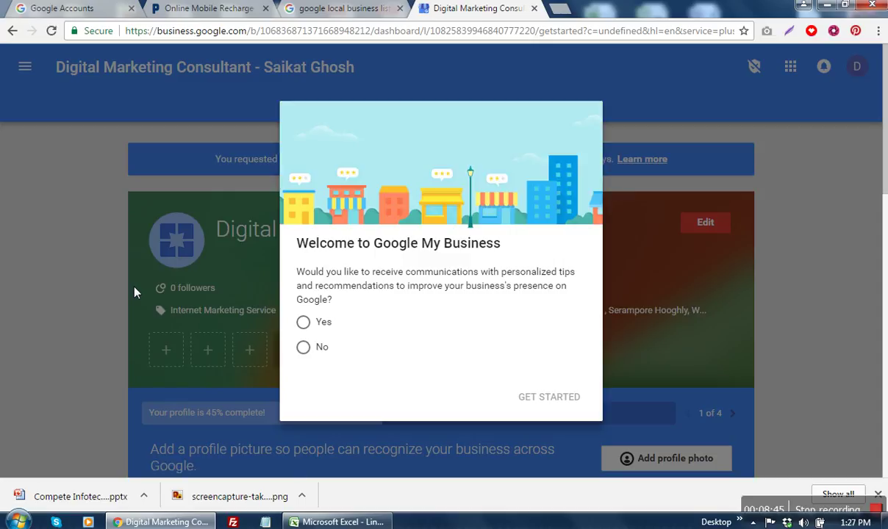
{"action": "left_click", "coordinate": [302, 322]}
{"action": "left_click", "coordinate": [532, 397]}
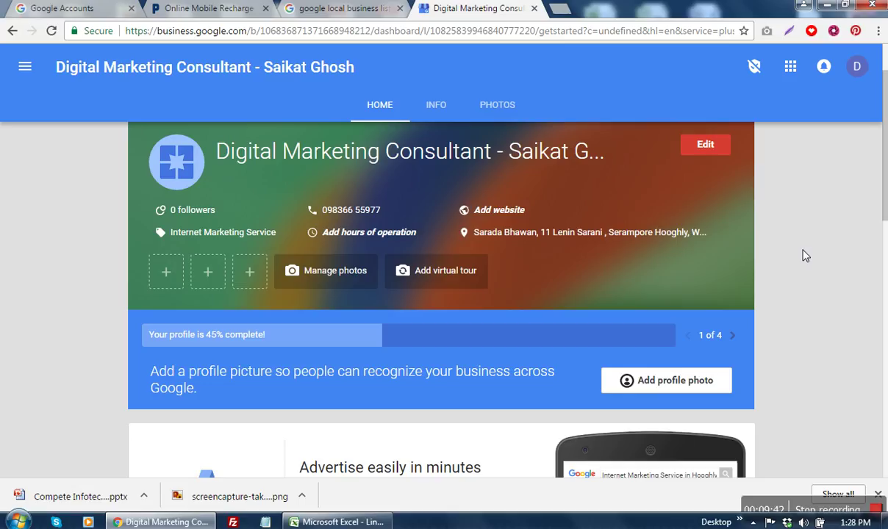
Step: Open the listing's Info page, then open a new blank browser tab
{"action": "left_click", "coordinate": [700, 145]}
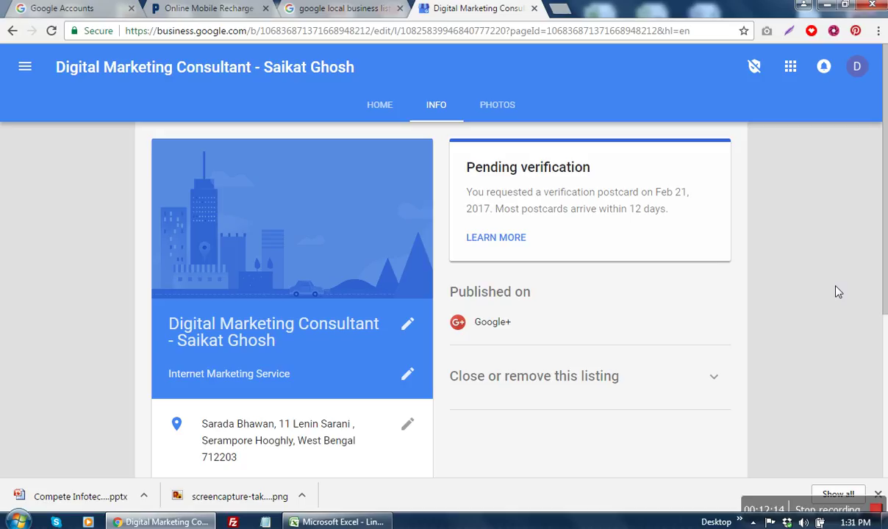
{"action": "left_click", "coordinate": [557, 9]}
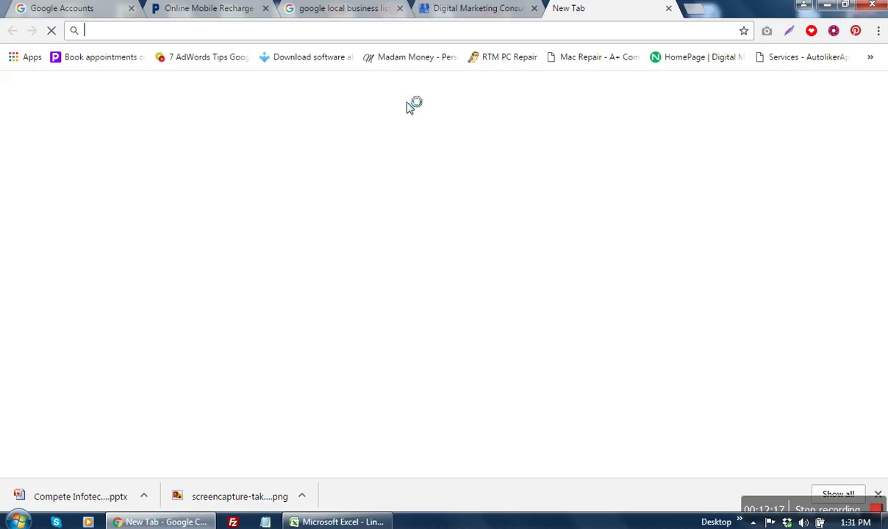
Step: Go to the Google home page from the address bar suggestion
{"action": "type", "text": "g"}
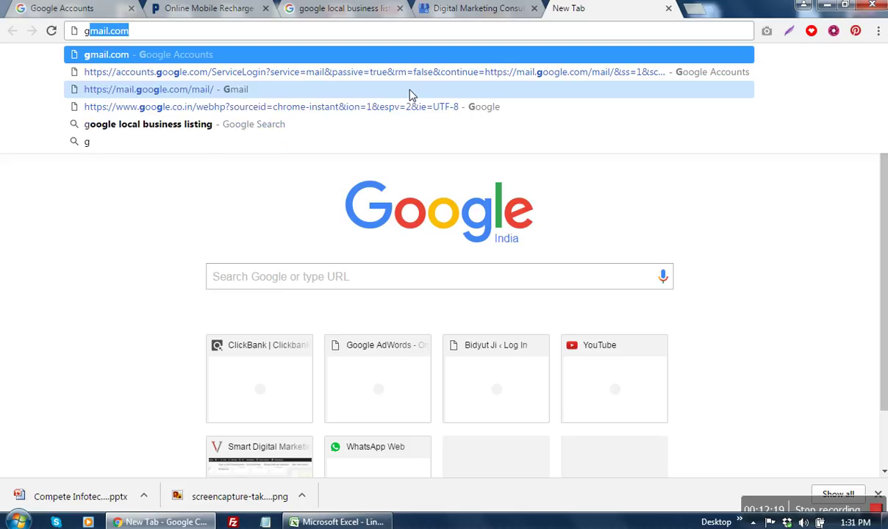
{"action": "type", "text": "oogle"}
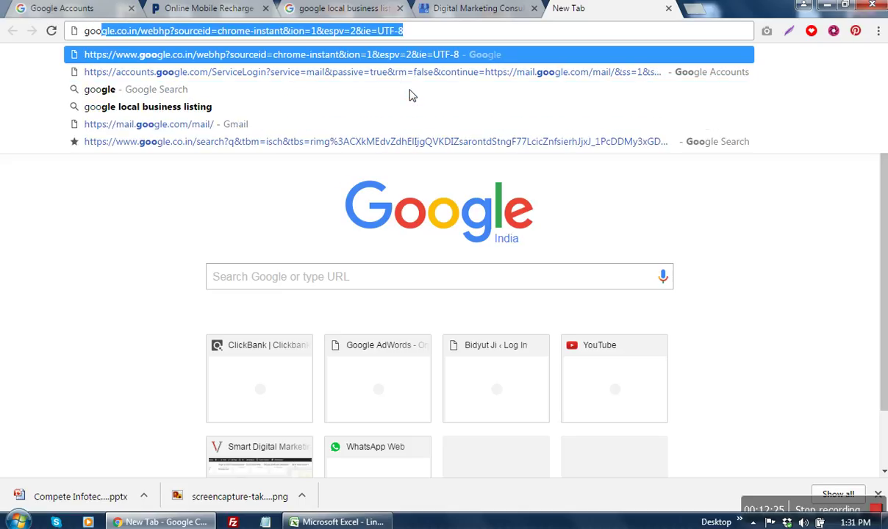
{"action": "key", "text": "Down"}
{"action": "key", "text": "Down"}
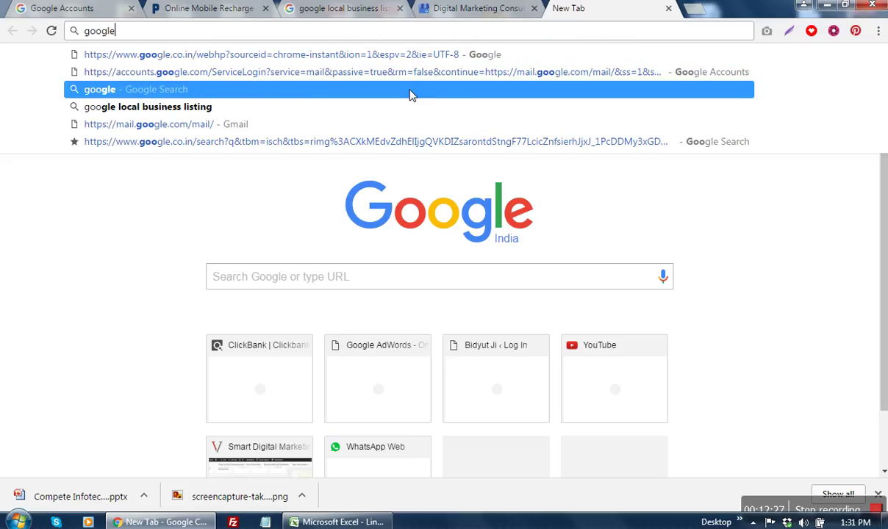
{"action": "key", "text": "Return"}
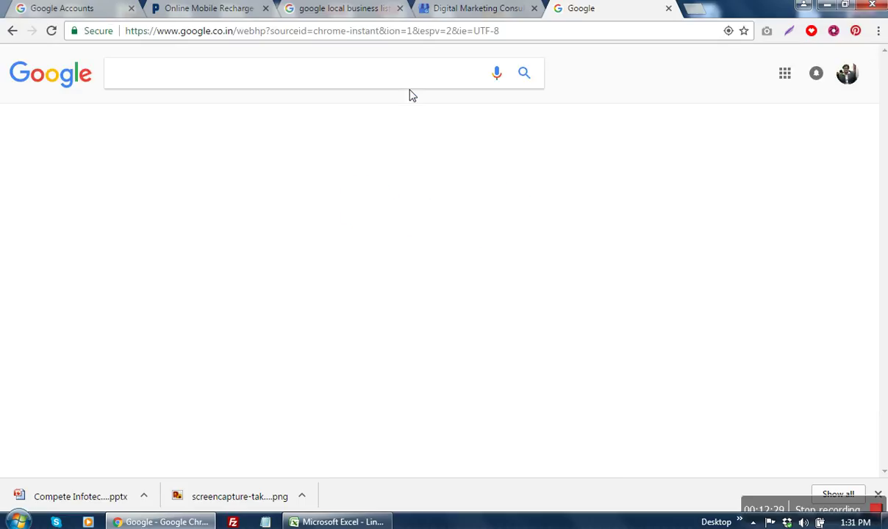
Step: Search Google for 'free google local business listing sites'
{"action": "left_click", "coordinate": [351, 84]}
{"action": "key", "text": "ctrl+a"}
{"action": "left_click", "coordinate": [347, 82]}
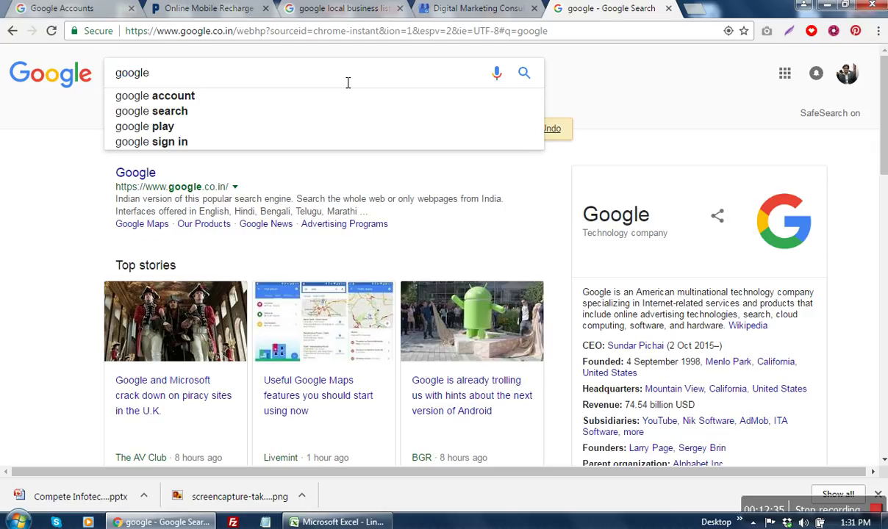
{"action": "key", "text": "BackSpace"}
{"action": "key", "text": "BackSpace"}
{"action": "key", "text": "BackSpace"}
{"action": "key", "text": "BackSpace"}
{"action": "key", "text": "BackSpace"}
{"action": "key", "text": "BackSpace"}
{"action": "type", "text": "f"}
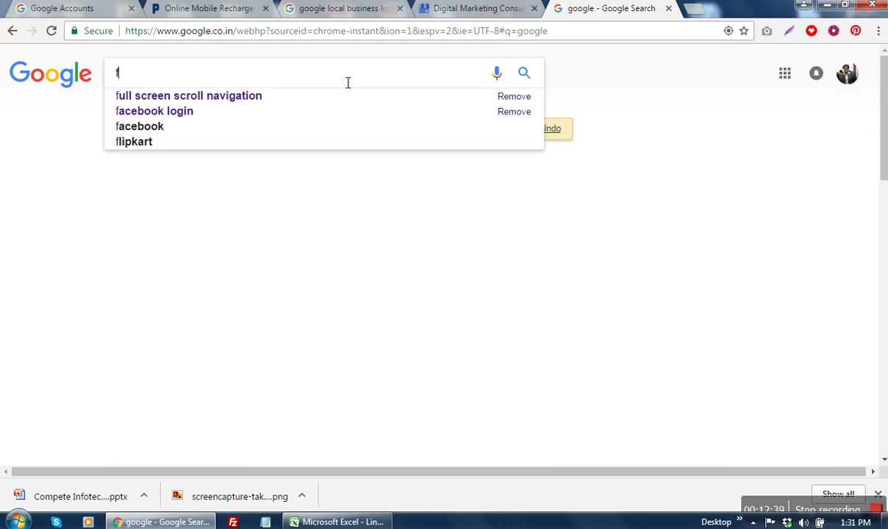
{"action": "type", "text": "ree go"}
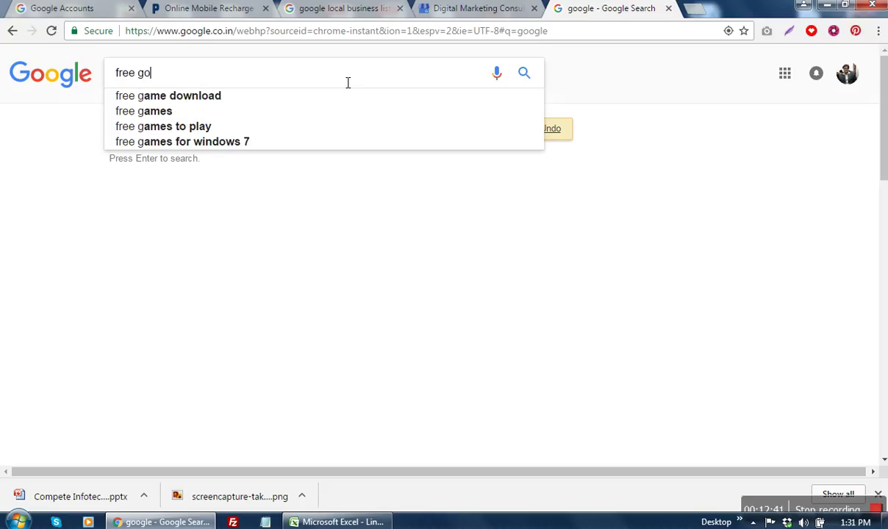
{"action": "type", "text": "ogle loc"}
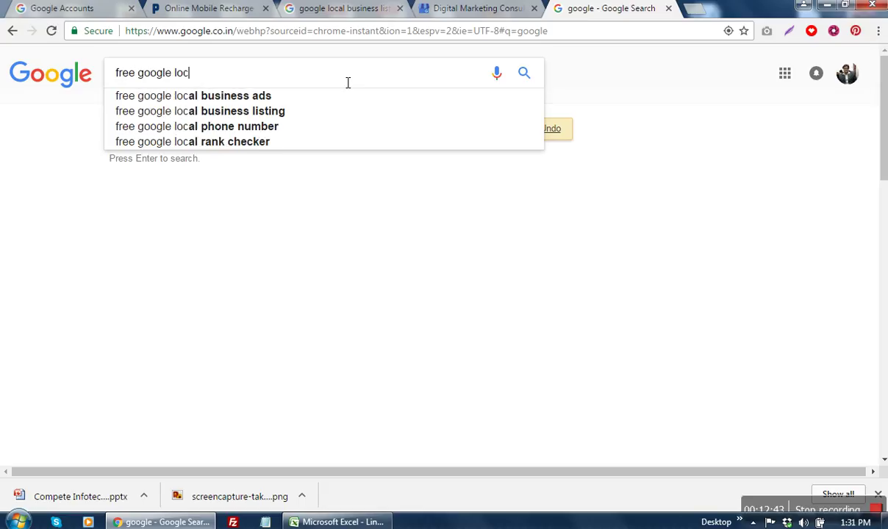
{"action": "type", "text": "al bus"}
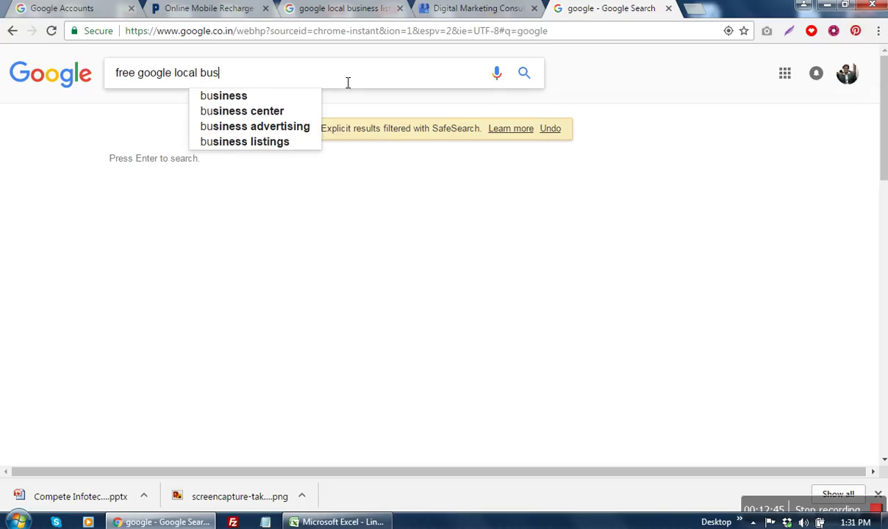
{"action": "type", "text": "iness lis"}
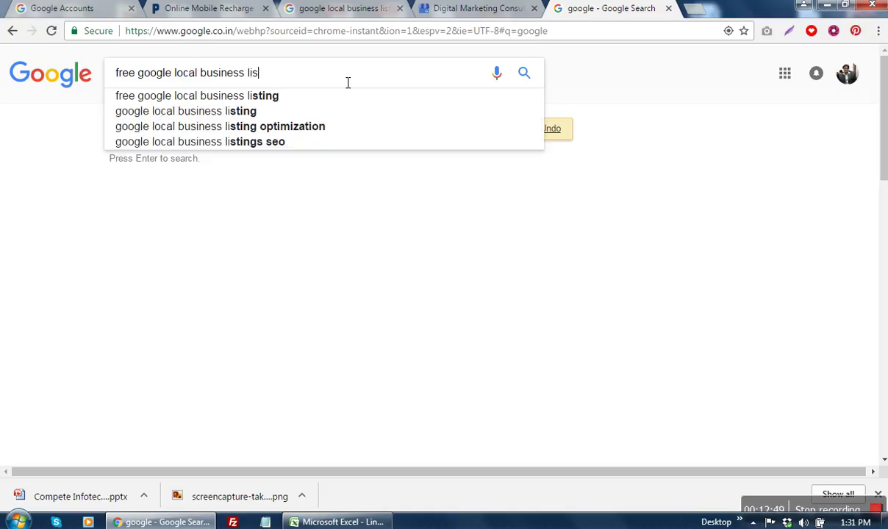
{"action": "type", "text": "ting sites"}
{"action": "key", "text": "Return"}
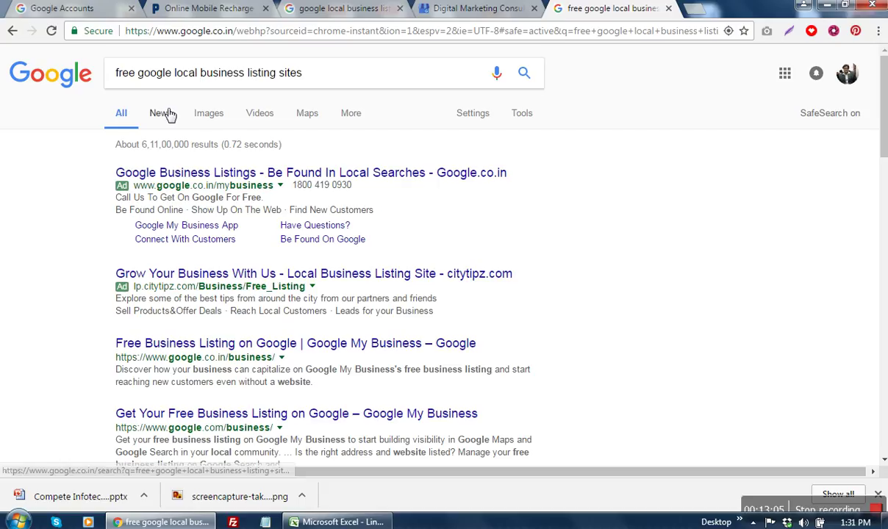
Step: Remove 'google' from the query and search 'free local business listing sites'
{"action": "double_click", "coordinate": [163, 81]}
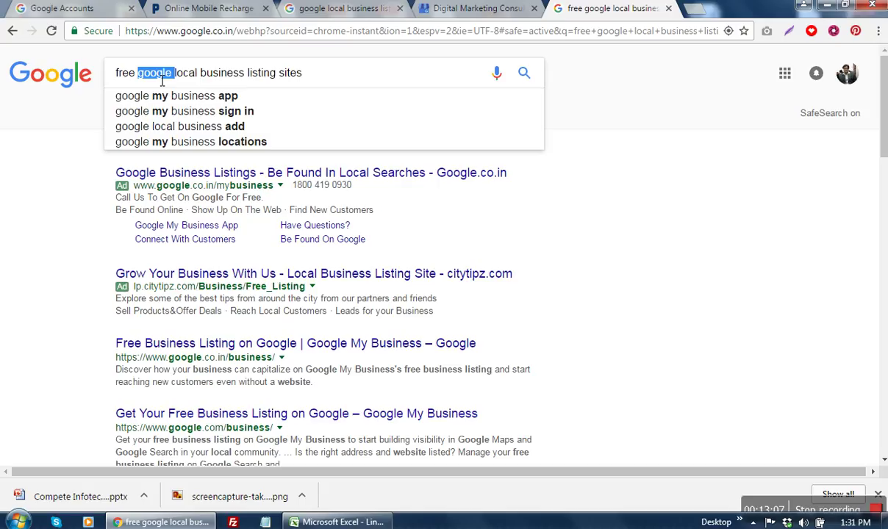
{"action": "key", "text": "BackSpace"}
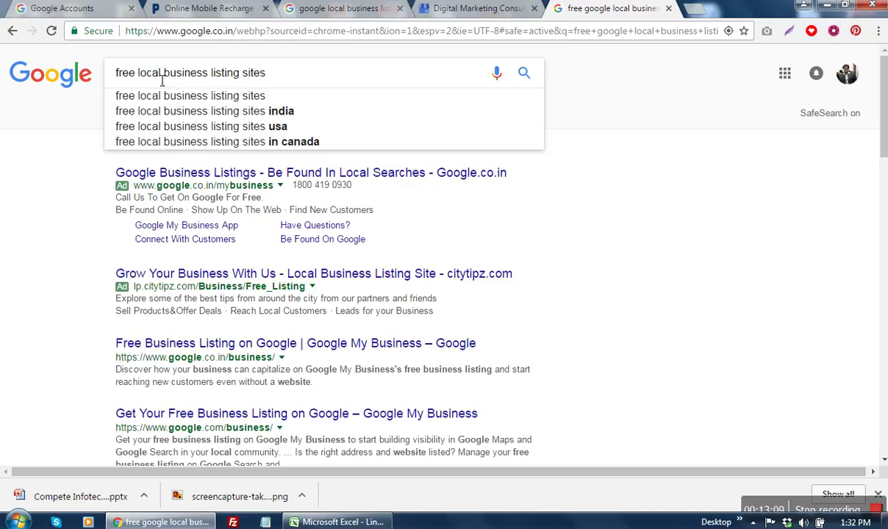
{"action": "key", "text": "Return"}
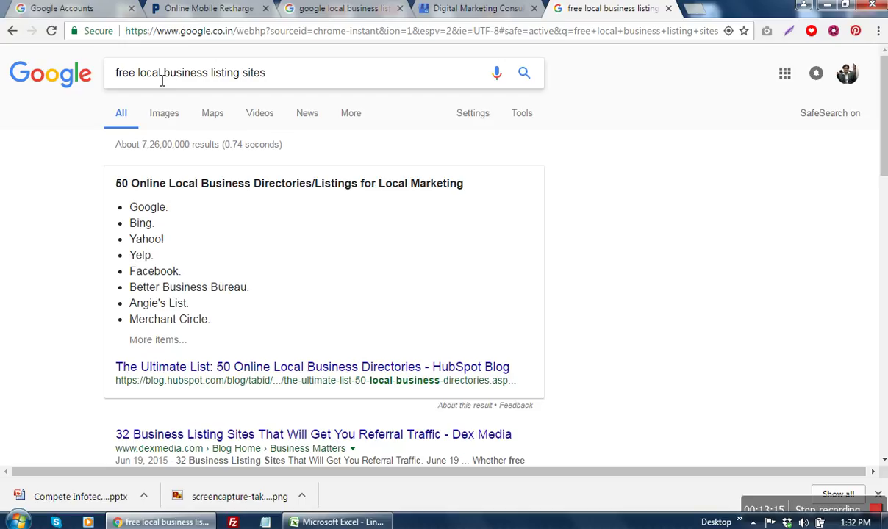
Step: Refine the search to 'free local business listing sites in india' and browse the results
{"action": "left_click", "coordinate": [303, 78]}
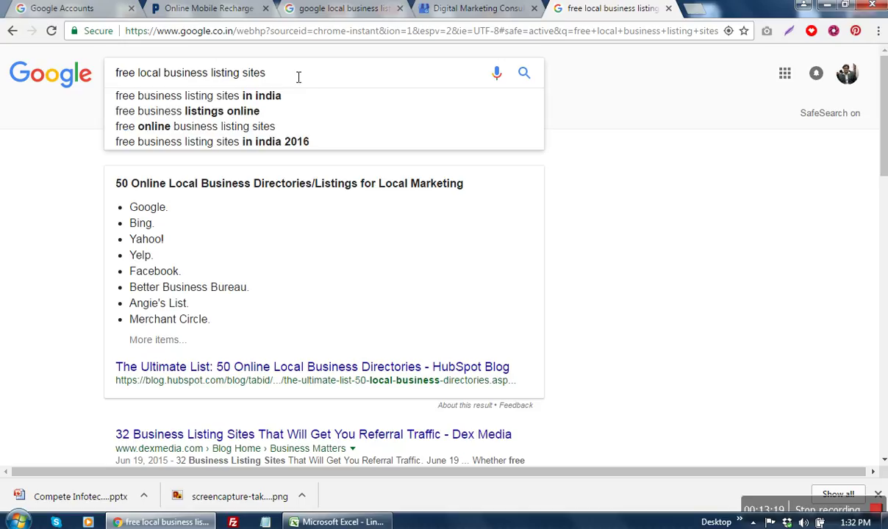
{"action": "left_click", "coordinate": [258, 96]}
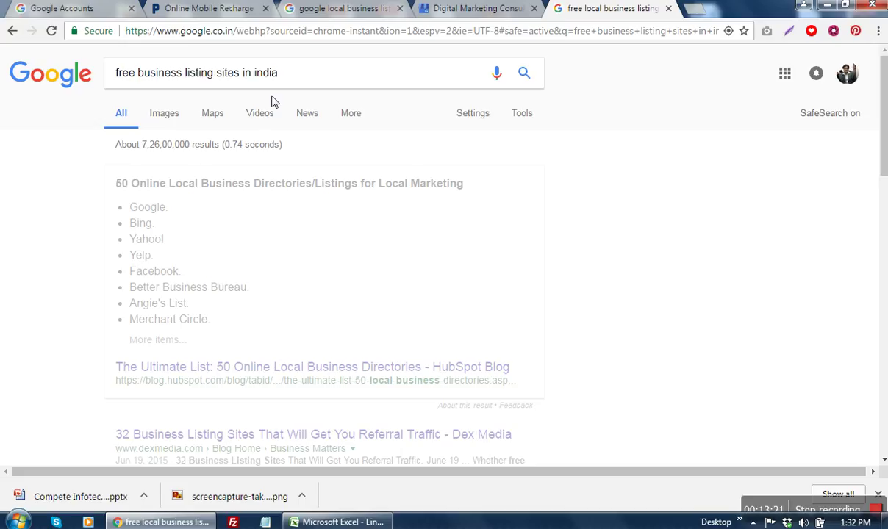
{"action": "left_click", "coordinate": [138, 76]}
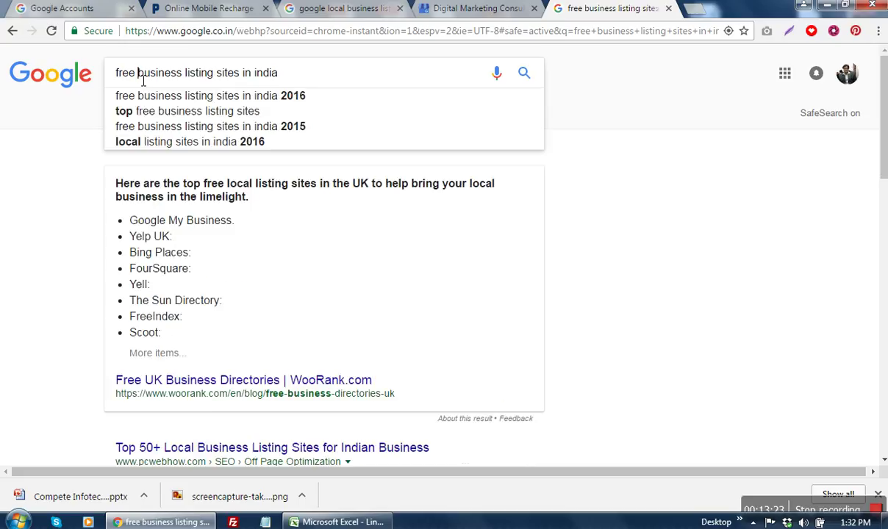
{"action": "type", "text": "local"}
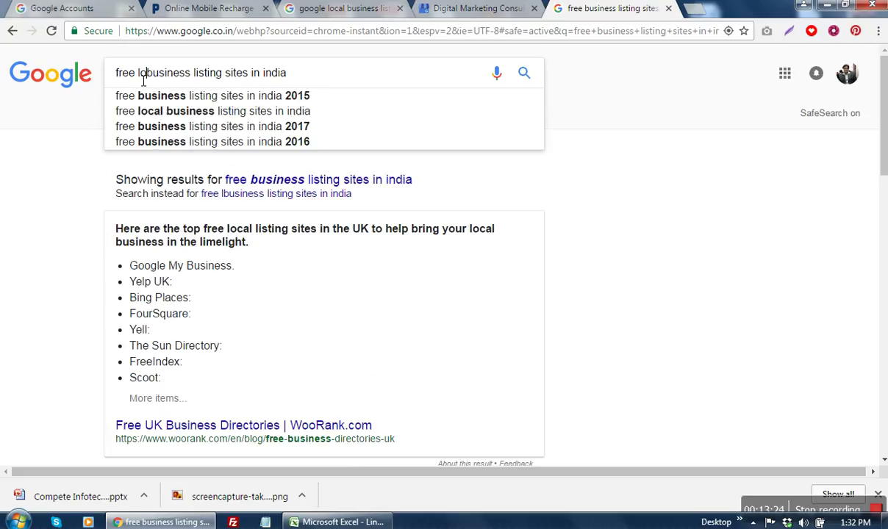
{"action": "key", "text": "Return"}
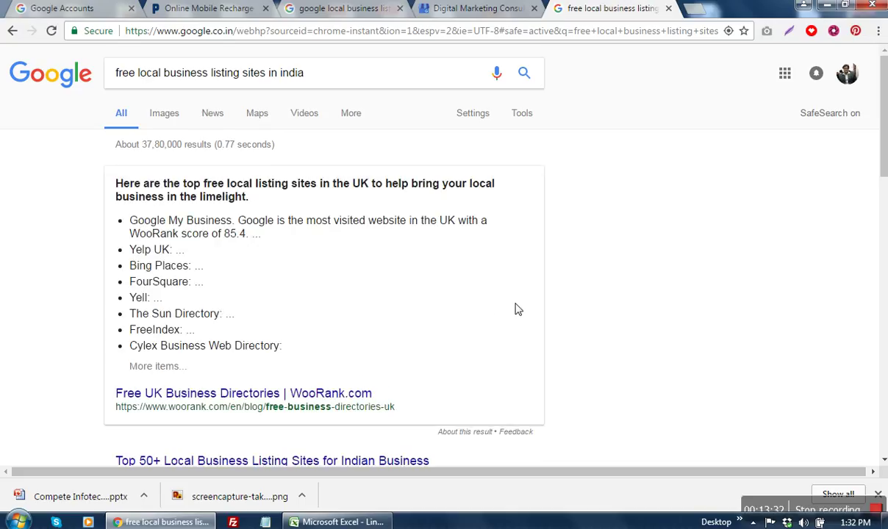
{"action": "scroll", "coordinate": [518, 310], "scroll_direction": "down", "scroll_amount": 2}
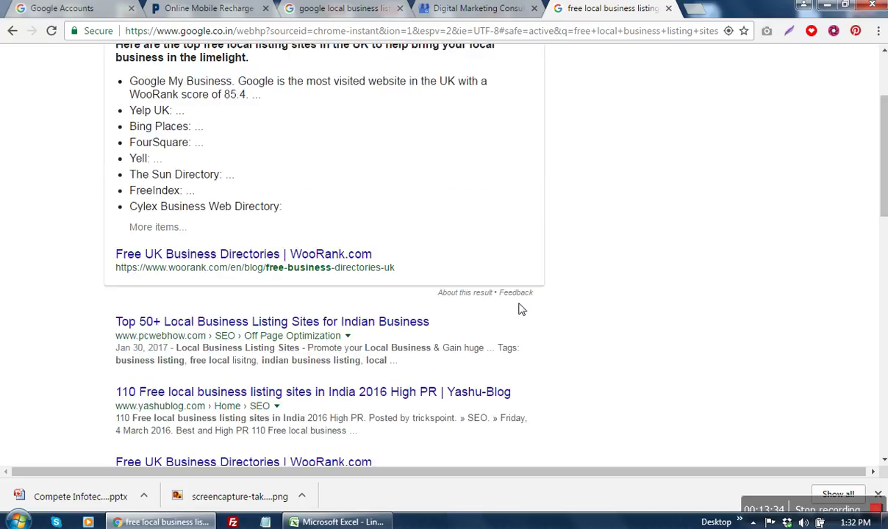
Step: Open the pcwebhow Top 50+ listing sites article in a new tab and view it
{"action": "right_click", "coordinate": [412, 329]}
{"action": "left_click", "coordinate": [434, 333]}
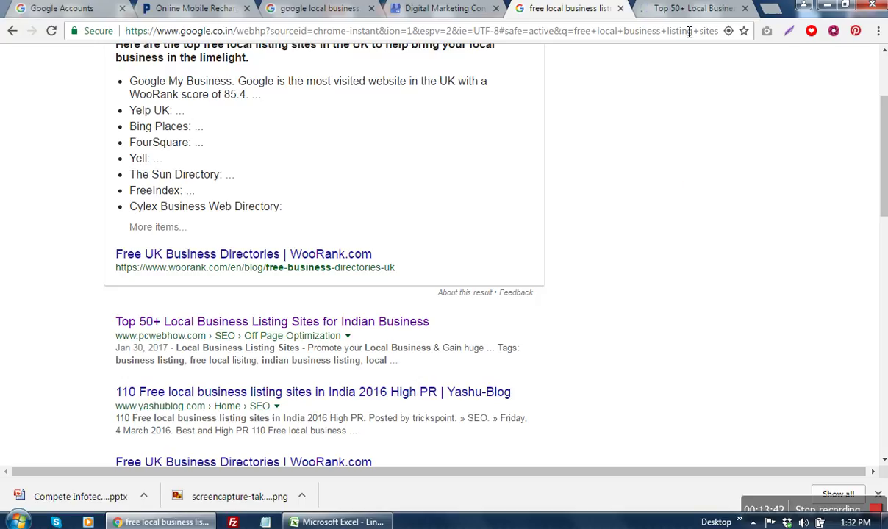
{"action": "left_click", "coordinate": [676, 13]}
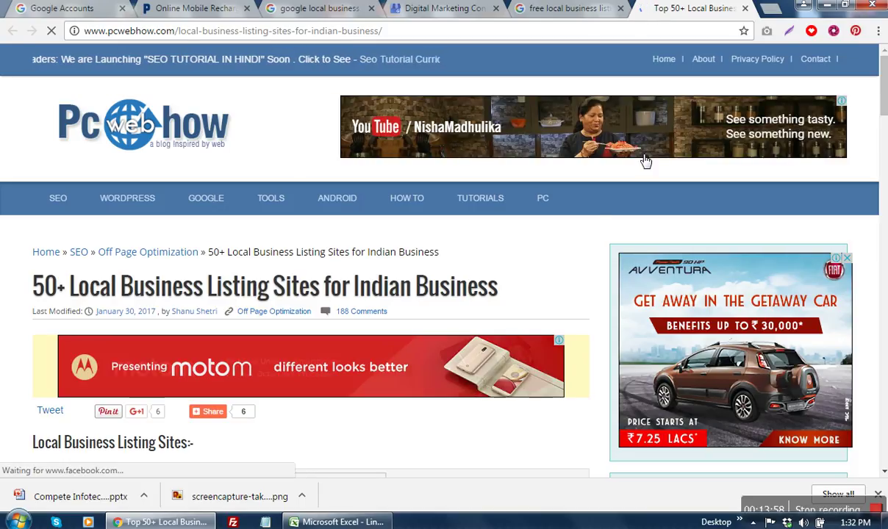
{"action": "scroll", "coordinate": [521, 249], "scroll_direction": "down", "scroll_amount": 3}
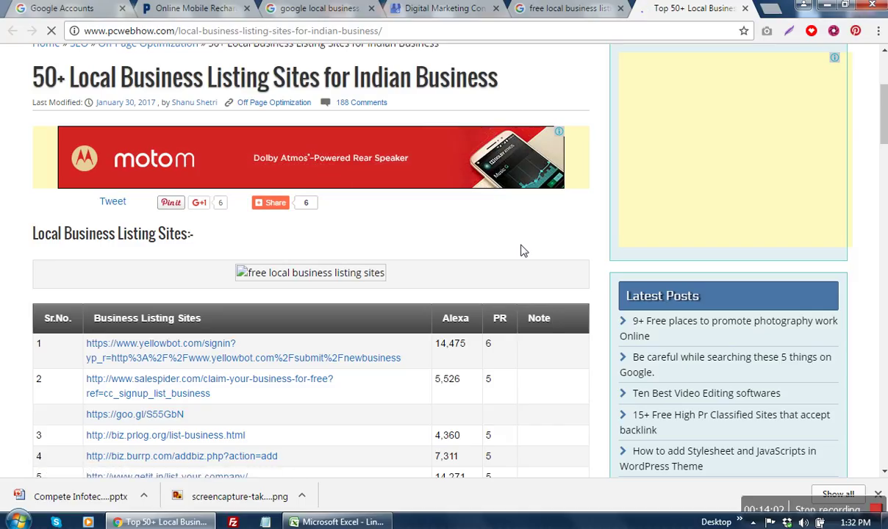
{"action": "scroll", "coordinate": [521, 250], "scroll_direction": "up", "scroll_amount": 3}
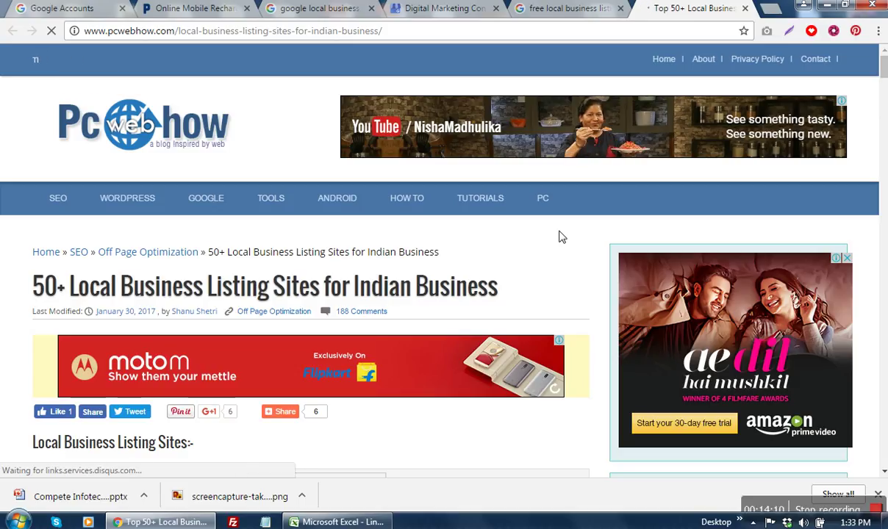
Step: Back on the Google tab, search for 'digital marketing consultant in kolkata'
{"action": "left_click", "coordinate": [572, 11]}
{"action": "scroll", "coordinate": [493, 334], "scroll_direction": "up", "scroll_amount": 3}
{"action": "double_click", "coordinate": [354, 80]}
{"action": "left_click", "coordinate": [353, 80]}
{"action": "type", "text": "digital marketing consultant in kolkata"}
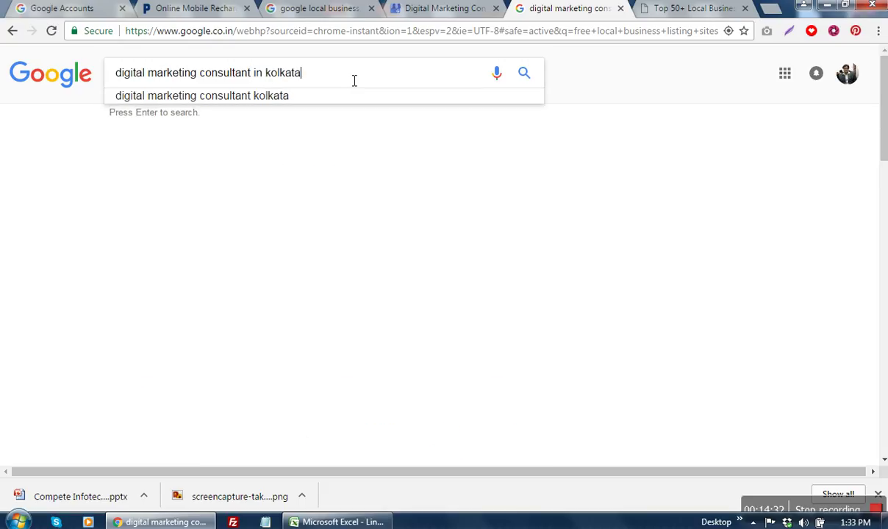
{"action": "key", "text": "Return"}
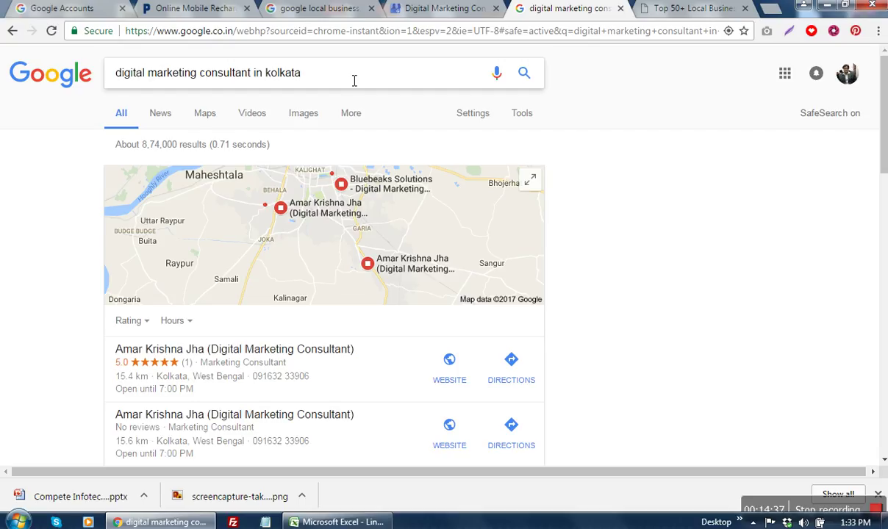
Step: Scan the local consultants map results and open the full More places list
{"action": "scroll", "coordinate": [60, 322], "scroll_direction": "down", "scroll_amount": 1}
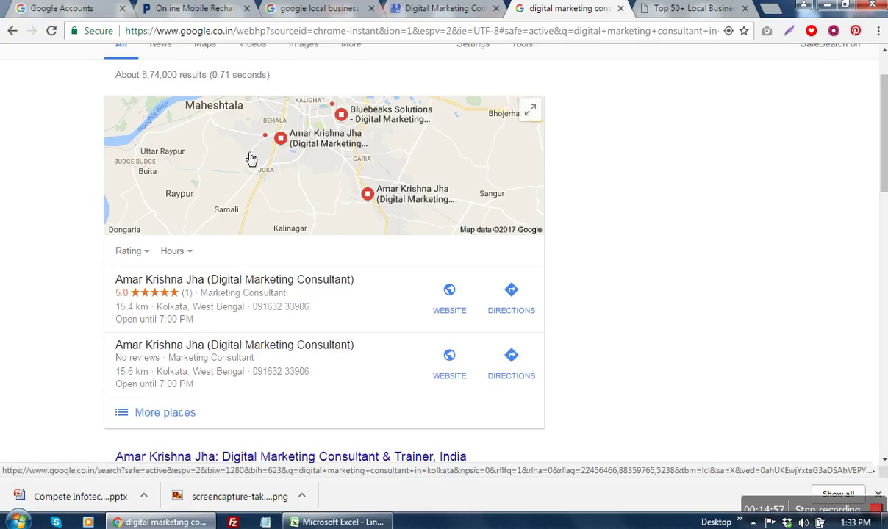
{"action": "scroll", "coordinate": [336, 321], "scroll_direction": "down", "scroll_amount": 2}
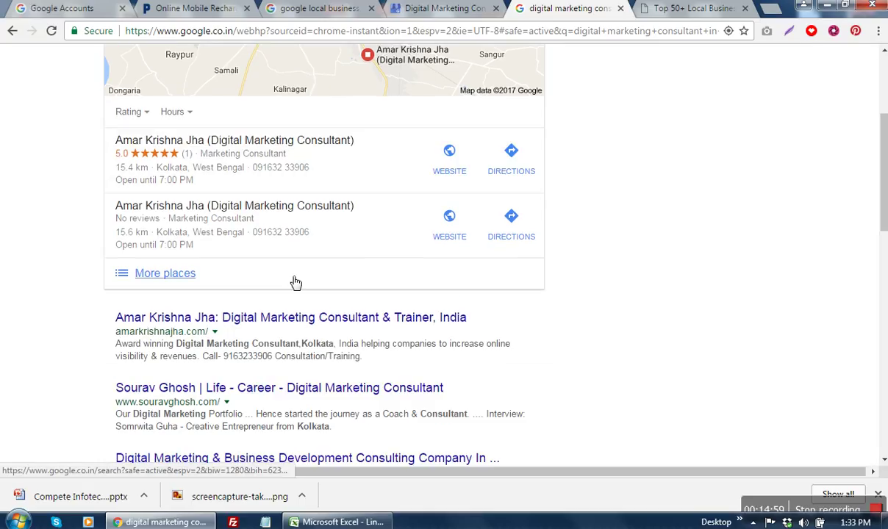
{"action": "scroll", "coordinate": [175, 264], "scroll_direction": "up", "scroll_amount": 1}
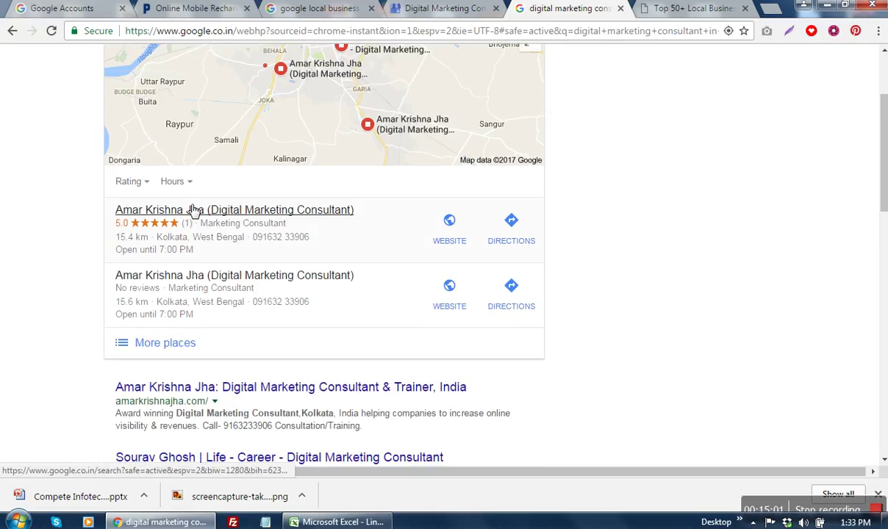
{"action": "scroll", "coordinate": [203, 272], "scroll_direction": "up", "scroll_amount": 2}
{"action": "scroll", "coordinate": [201, 286], "scroll_direction": "down", "scroll_amount": 2}
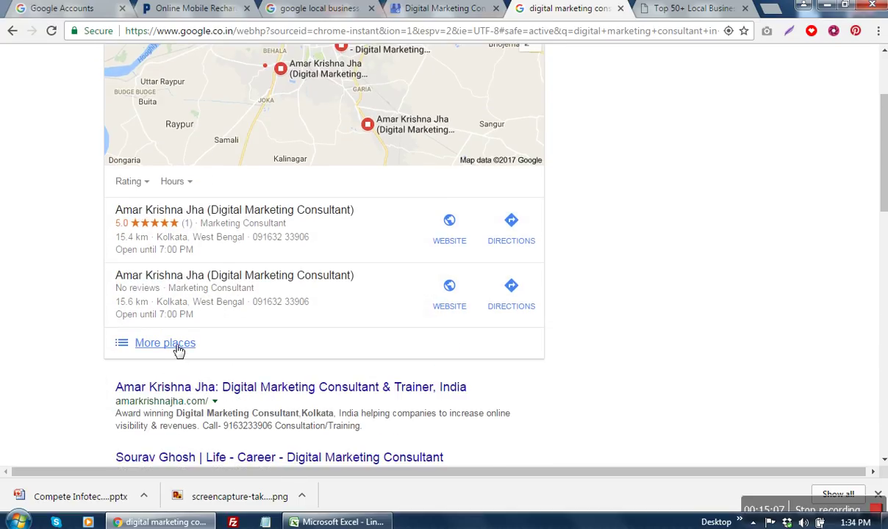
{"action": "left_click", "coordinate": [174, 349]}
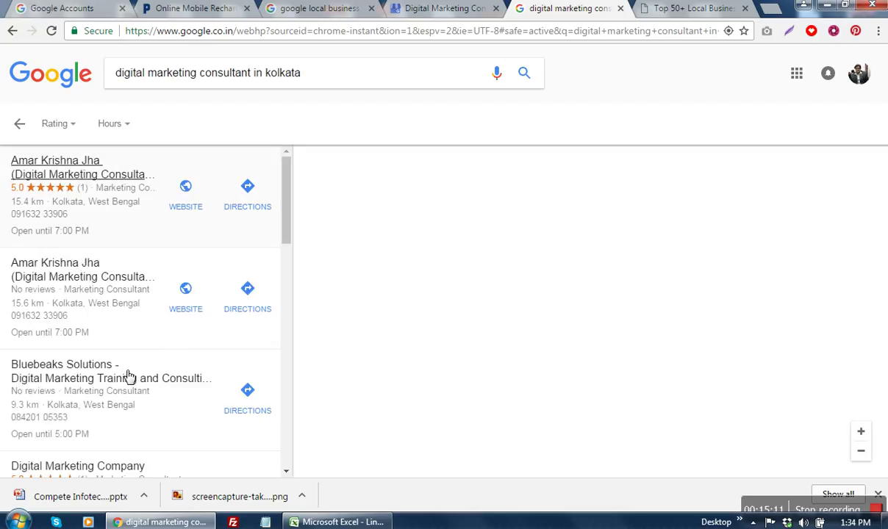
{"action": "scroll", "coordinate": [128, 410], "scroll_direction": "down", "scroll_amount": 3}
{"action": "scroll", "coordinate": [128, 410], "scroll_direction": "down", "scroll_amount": 4}
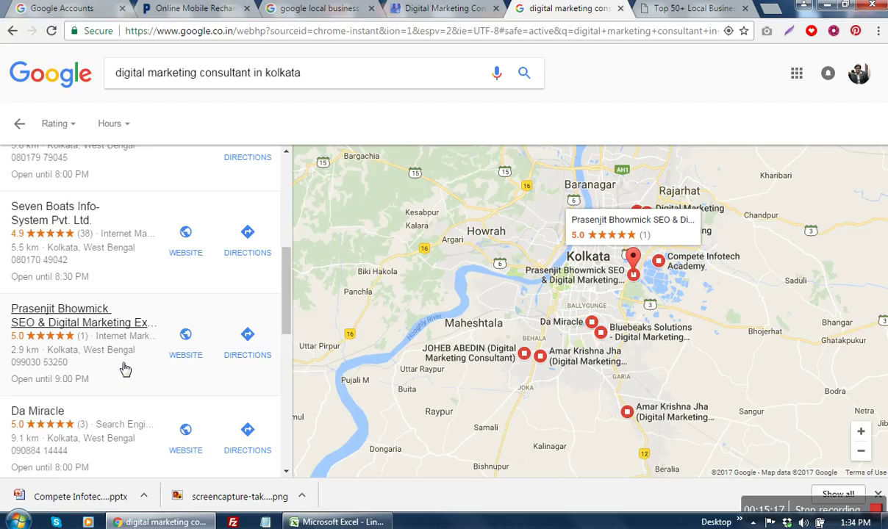
{"action": "scroll", "coordinate": [125, 369], "scroll_direction": "down", "scroll_amount": 2}
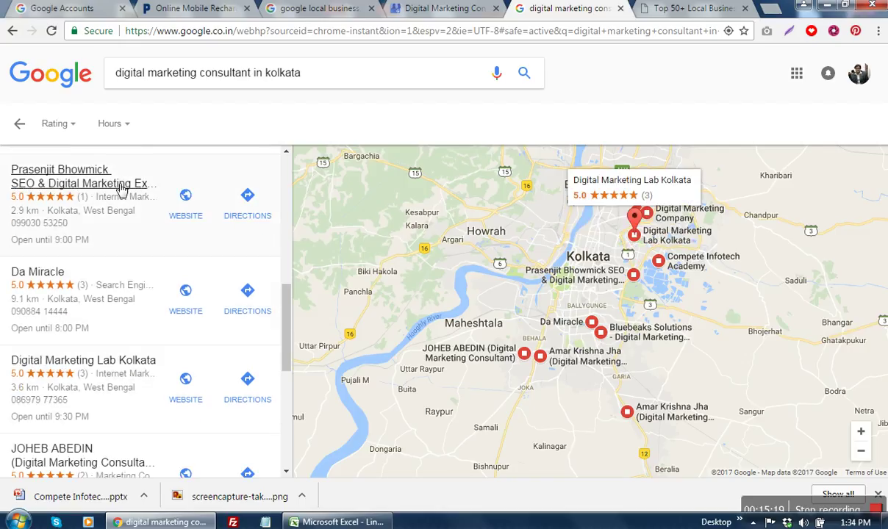
{"action": "scroll", "coordinate": [87, 331], "scroll_direction": "down", "scroll_amount": 2}
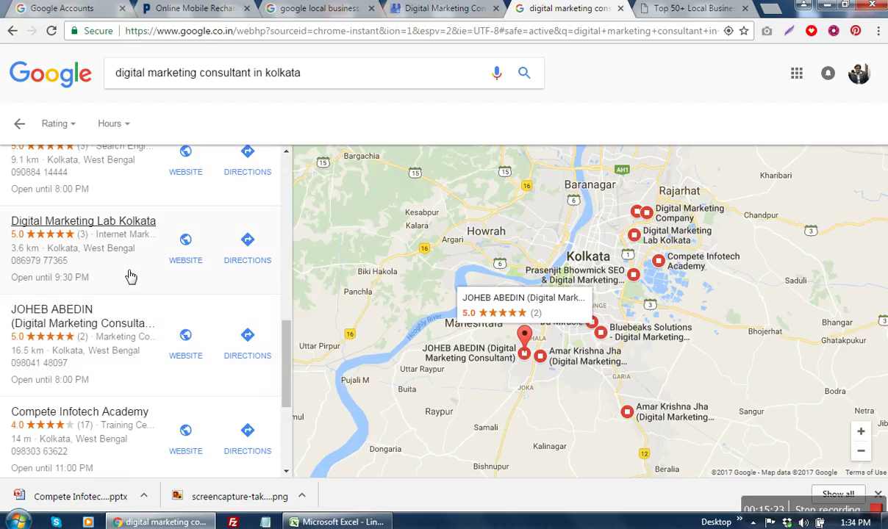
{"action": "scroll", "coordinate": [120, 257], "scroll_direction": "down", "scroll_amount": 3}
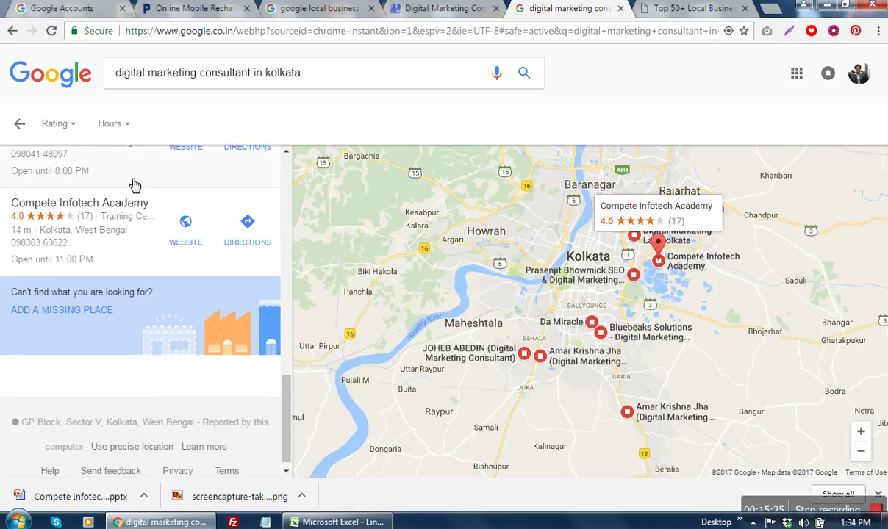
{"action": "scroll", "coordinate": [149, 292], "scroll_direction": "up", "scroll_amount": 6}
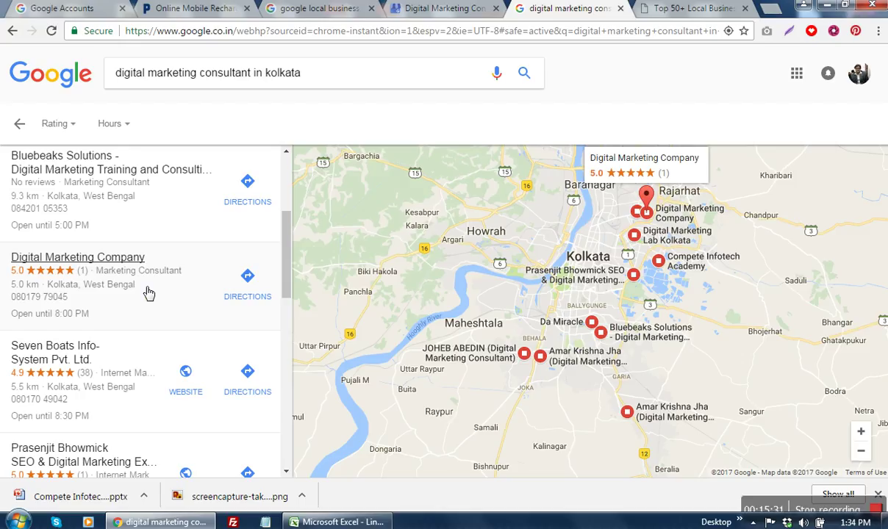
{"action": "scroll", "coordinate": [145, 292], "scroll_direction": "up", "scroll_amount": 3}
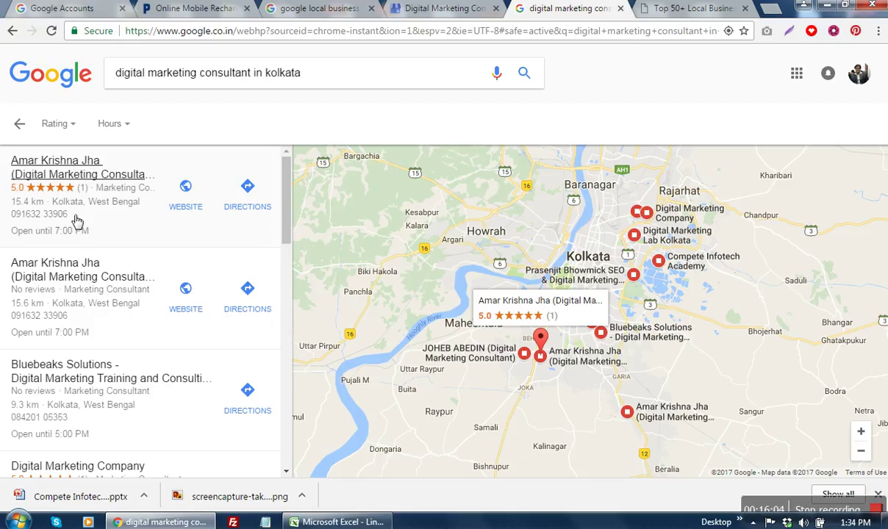
{"action": "scroll", "coordinate": [220, 316], "scroll_direction": "down", "scroll_amount": 10}
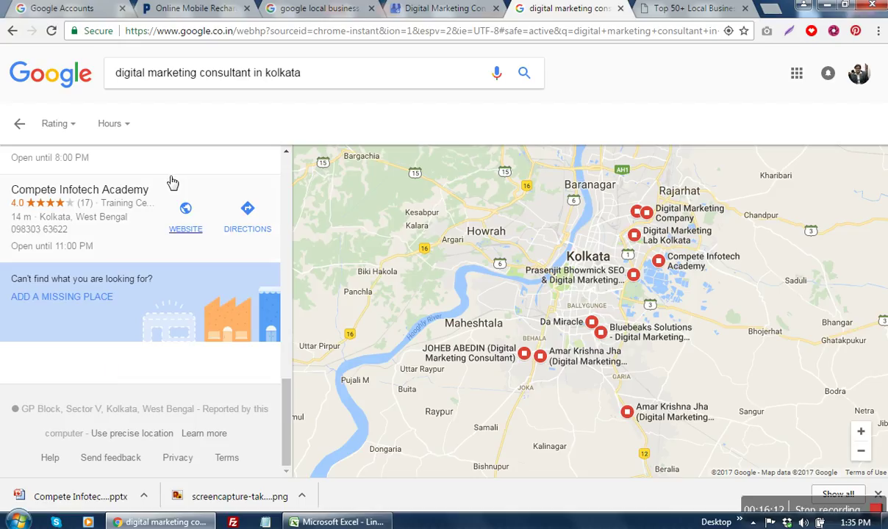
{"action": "left_click_drag", "start_coordinate": [251, 73], "coordinate": [25, 68]}
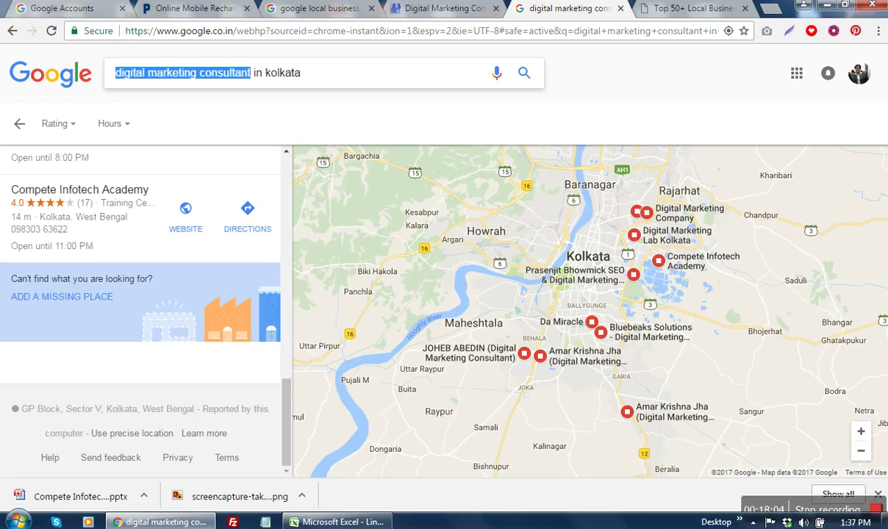
{"action": "left_click", "coordinate": [338, 522]}
Step: Select the Business Directory Submission and Classifieds cells on Total Reports, then return to Chrome
{"action": "left_click", "coordinate": [323, 167]}
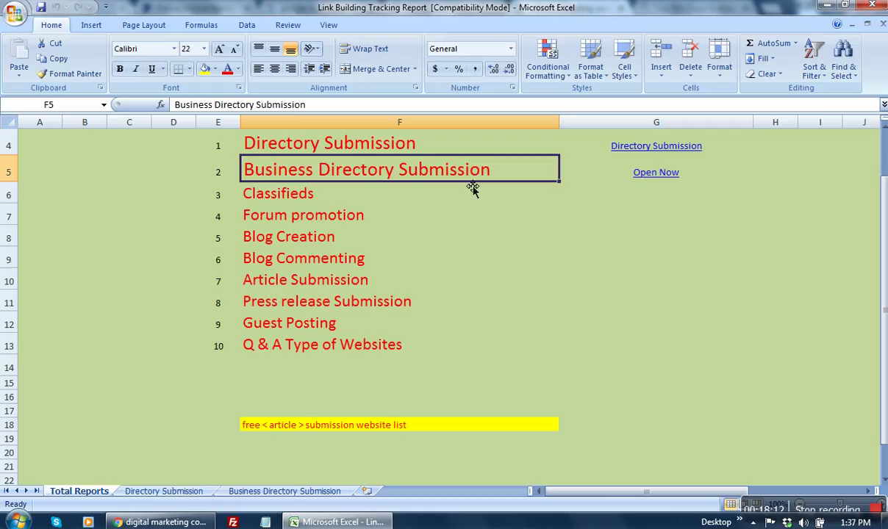
{"action": "left_click", "coordinate": [288, 193]}
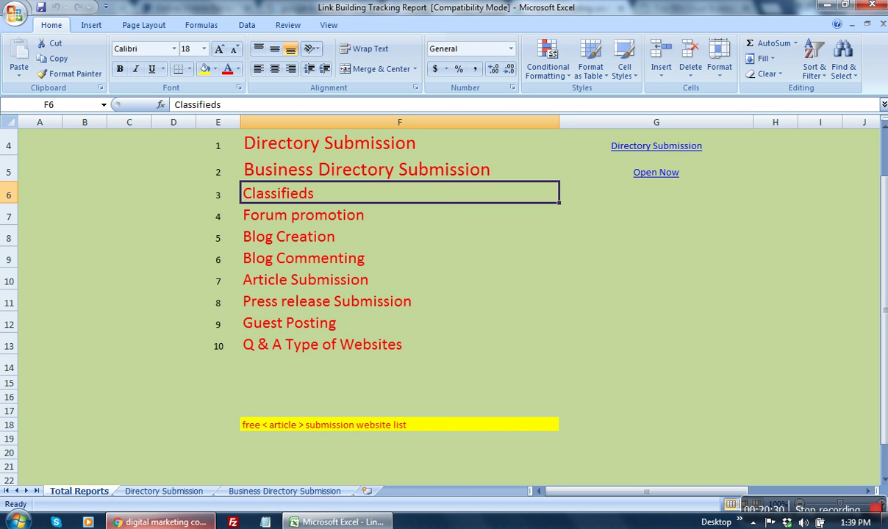
{"action": "left_click", "coordinate": [162, 521]}
Step: Open a new tab, close the listing sites article, and enter 'quikr' in the address bar
{"action": "left_click", "coordinate": [682, 8]}
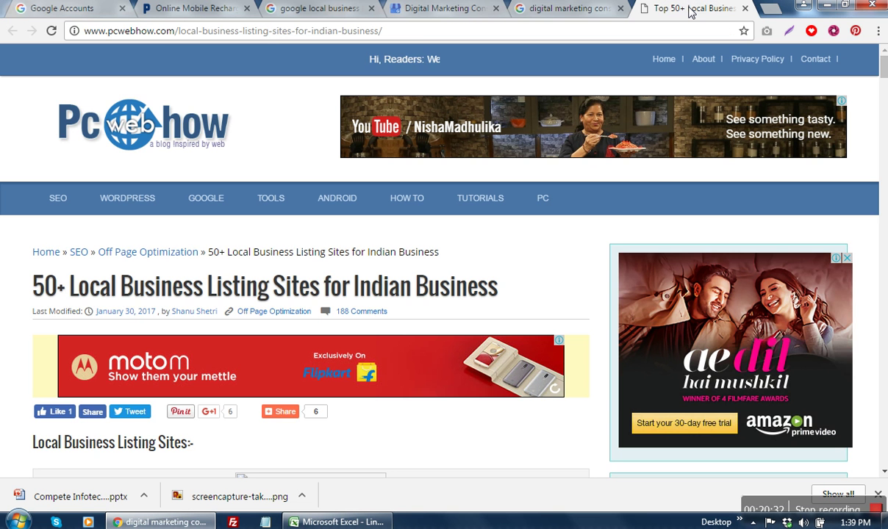
{"action": "key", "text": "ctrl+t"}
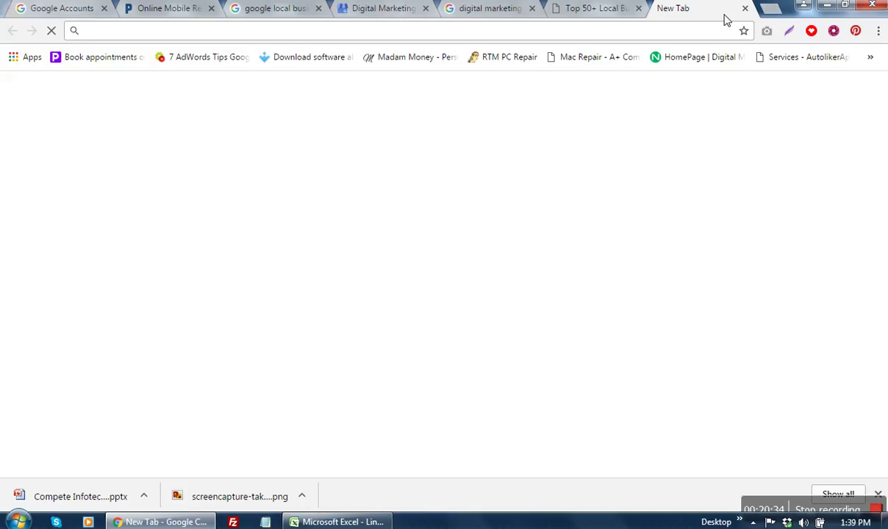
{"action": "left_click", "coordinate": [638, 8]}
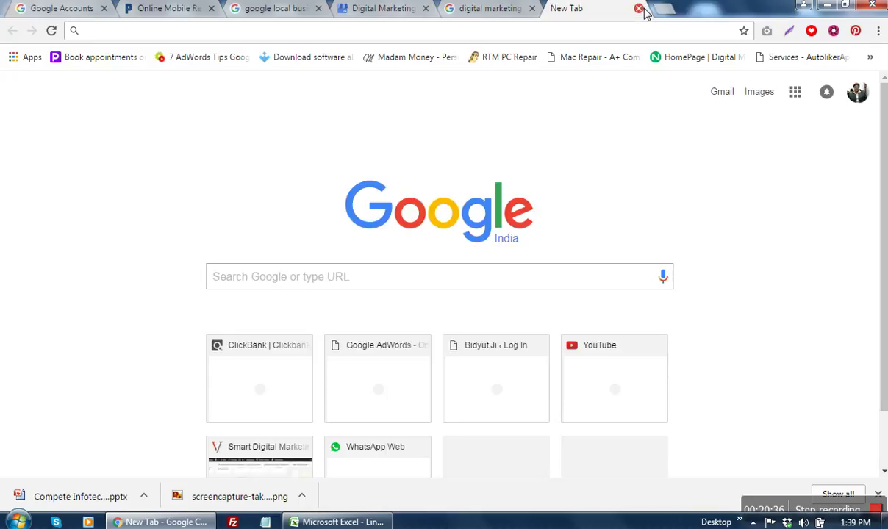
{"action": "type", "text": "quikr"}
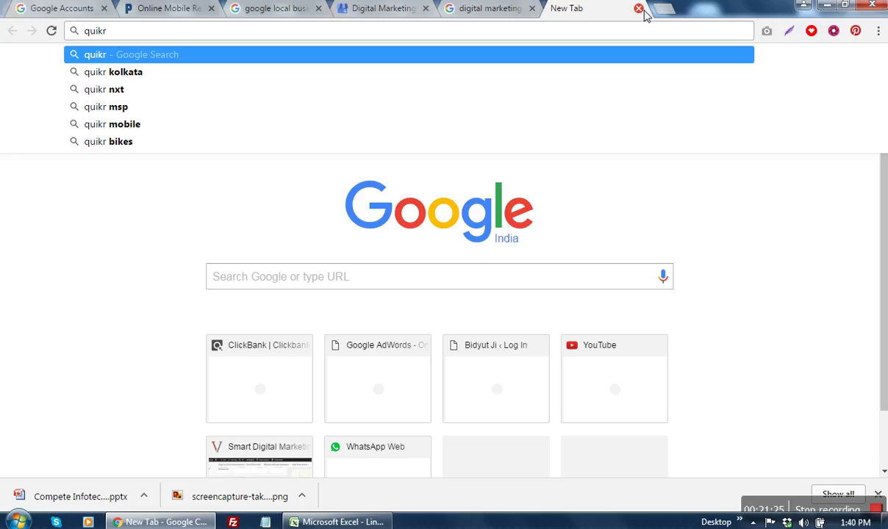
Step: Load quikr.com, close the four other open tabs, and open the Login/Register form
{"action": "type", "text": ".com"}
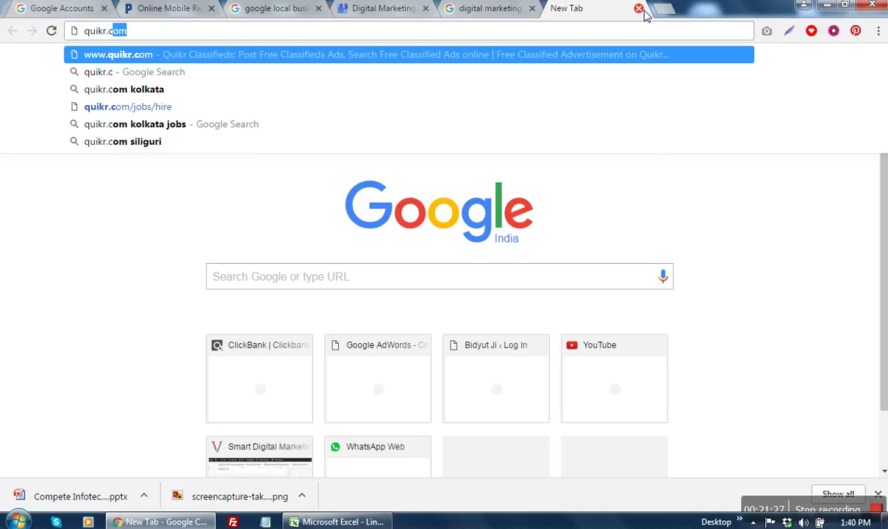
{"action": "key", "text": "Return"}
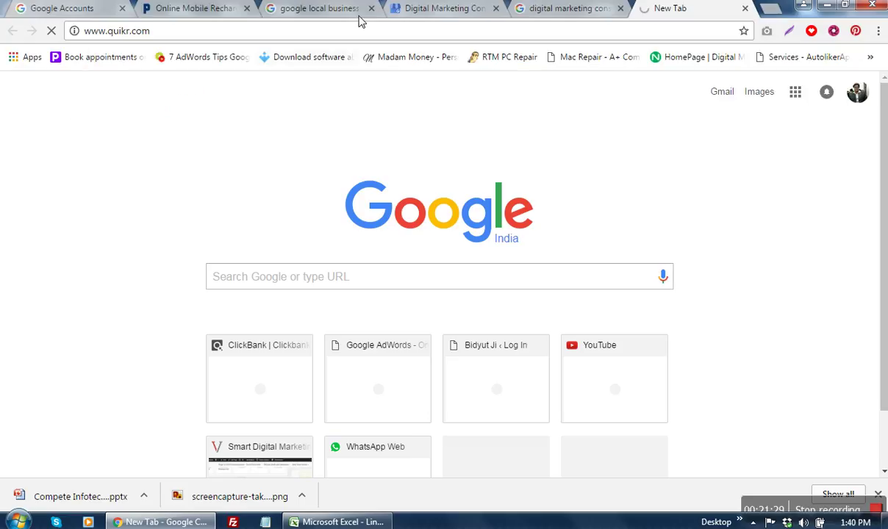
{"action": "left_click", "coordinate": [619, 8]}
{"action": "left_click", "coordinate": [496, 8]}
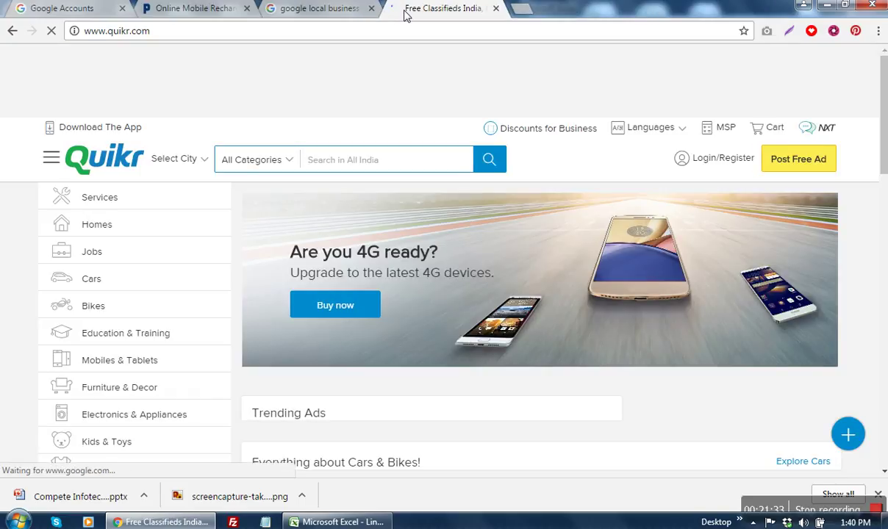
{"action": "left_click", "coordinate": [371, 8]}
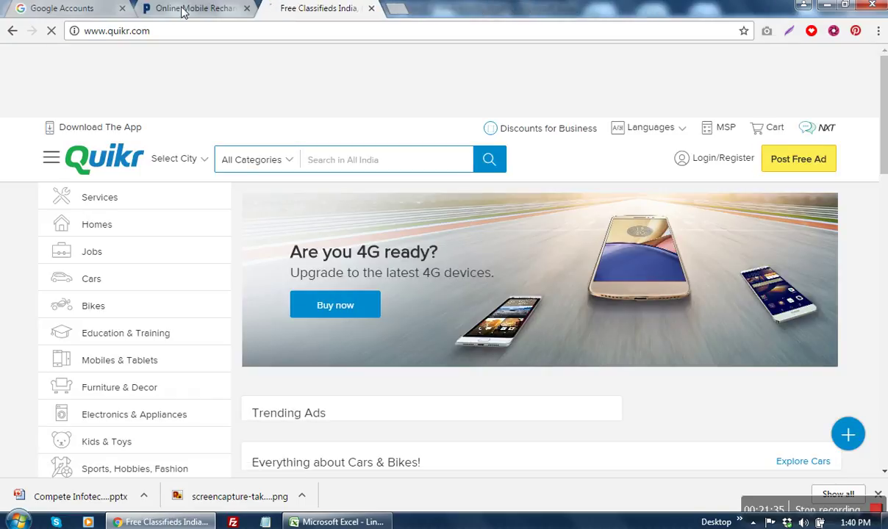
{"action": "left_click", "coordinate": [247, 8]}
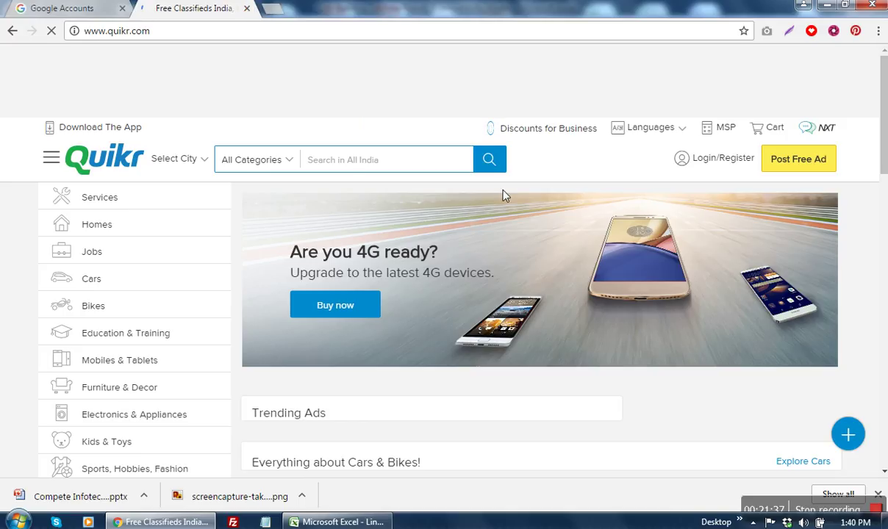
{"action": "left_click", "coordinate": [732, 161]}
{"action": "left_click", "coordinate": [726, 162]}
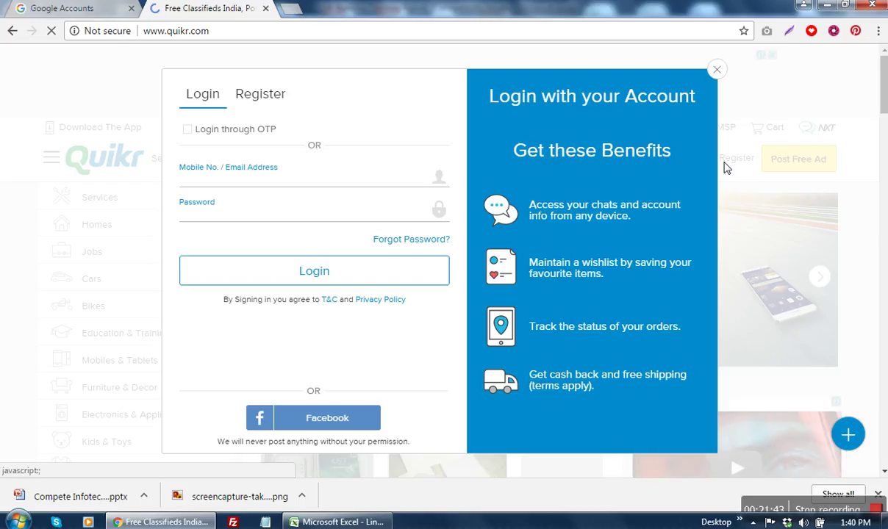
Step: Enter the account e-mail address and password and submit the Quikr login form
{"action": "left_click", "coordinate": [293, 183]}
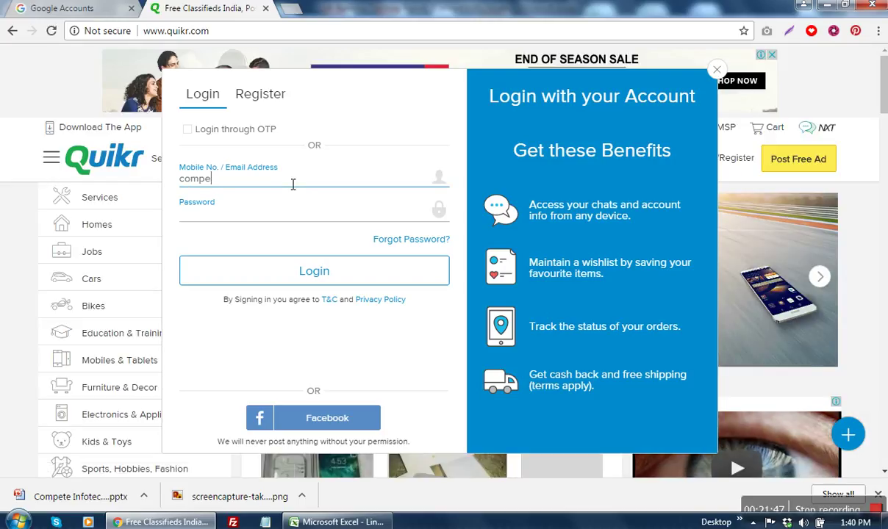
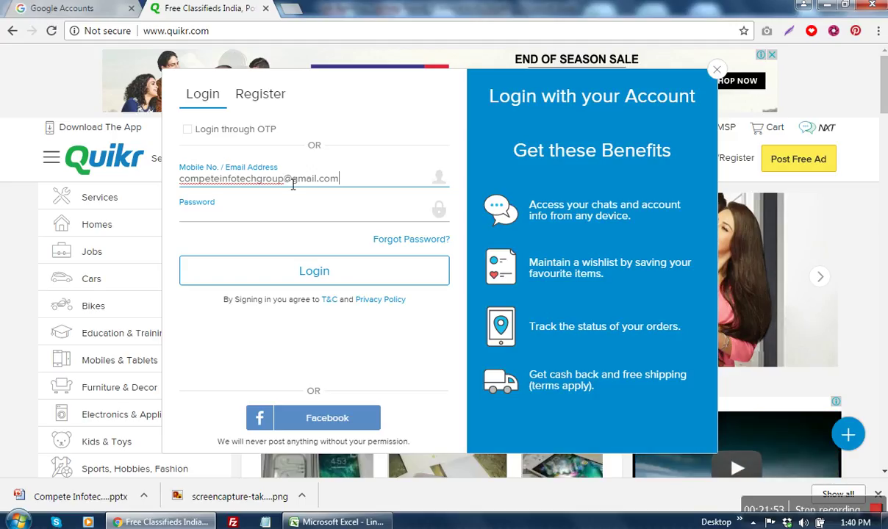
{"action": "left_click", "coordinate": [280, 219]}
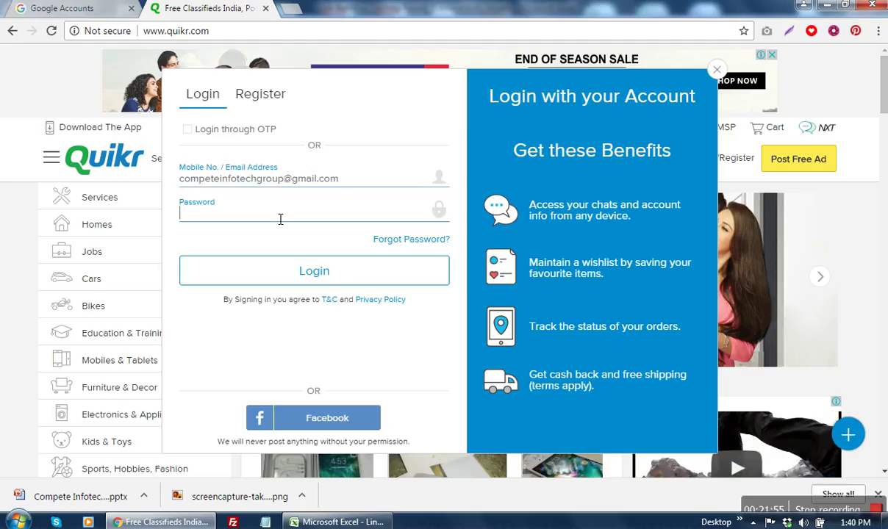
{"action": "type", "text": "•••••••••••"}
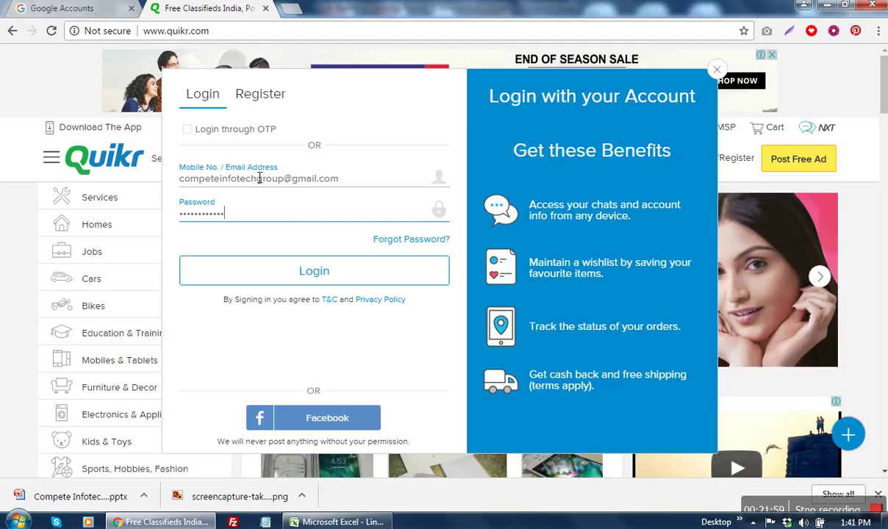
{"action": "left_click", "coordinate": [333, 273]}
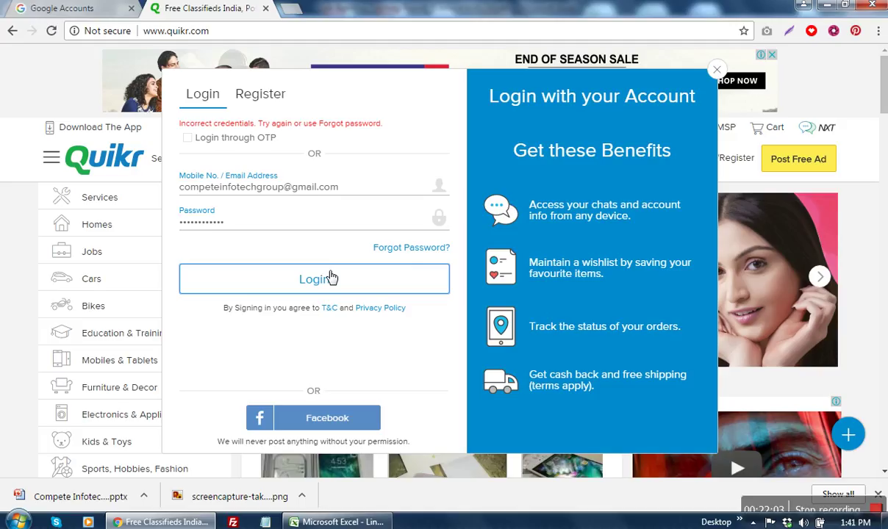
Step: Clear and retype the rejected password, then log in again
{"action": "left_click_drag", "start_coordinate": [277, 228], "coordinate": [150, 228]}
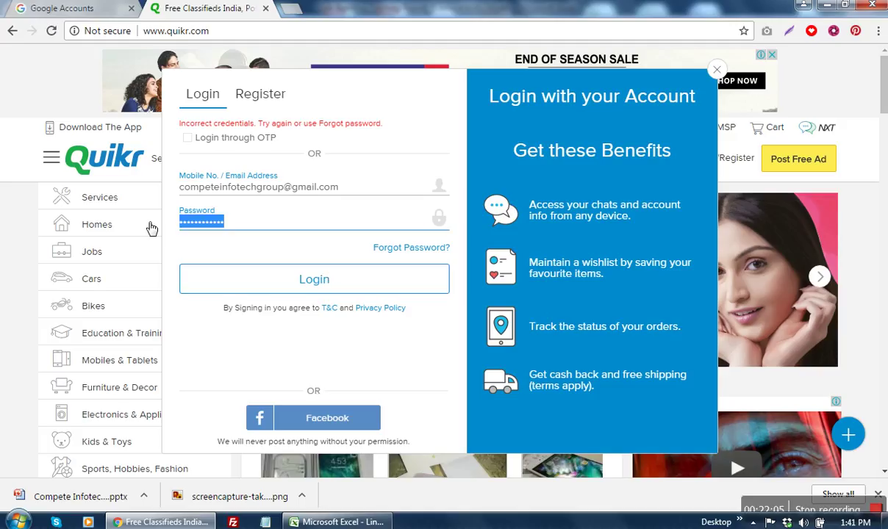
{"action": "type", "text": "*********"}
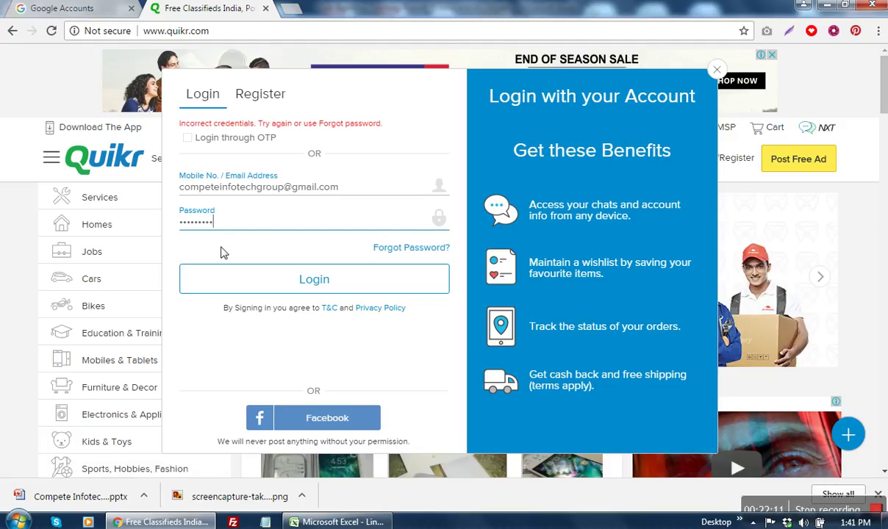
{"action": "left_click", "coordinate": [187, 191]}
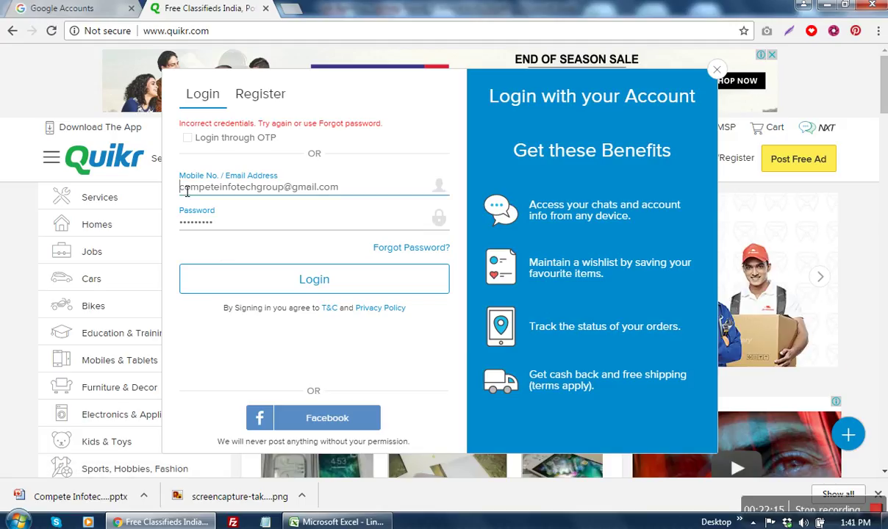
{"action": "left_click_drag", "start_coordinate": [180, 190], "coordinate": [228, 253]}
{"action": "left_click", "coordinate": [299, 224]}
{"action": "left_click_drag", "start_coordinate": [299, 224], "coordinate": [180, 227]}
{"action": "key", "text": "BackSpace"}
{"action": "type", "text": "•••••••••"}
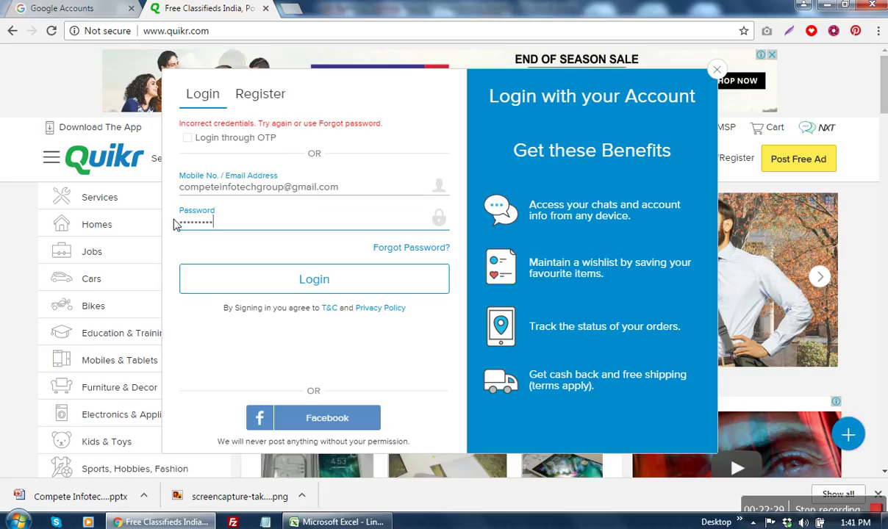
{"action": "key", "text": "BackSpace"}
{"action": "key", "text": "BackSpace"}
{"action": "key", "text": "BackSpace"}
{"action": "key", "text": "BackSpace"}
{"action": "key", "text": "BackSpace"}
{"action": "key", "text": "BackSpace"}
{"action": "key", "text": "BackSpace"}
{"action": "key", "text": "BackSpace"}
{"action": "key", "text": "BackSpace"}
{"action": "type", "text": "••••••"}
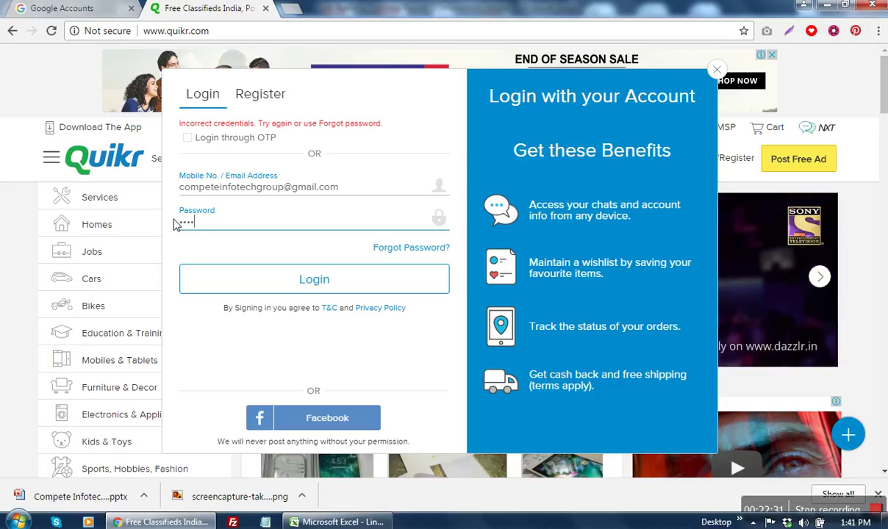
{"action": "type", "text": "•••••••"}
{"action": "key", "text": "Return"}
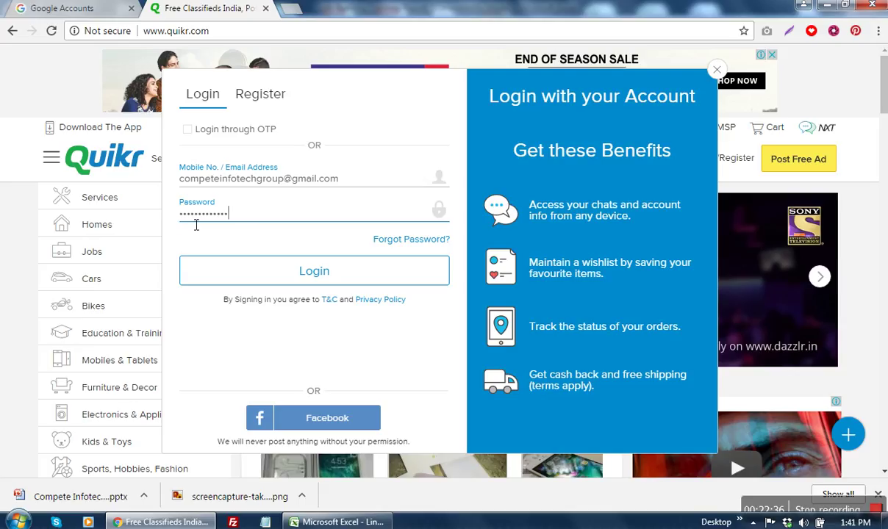
{"action": "left_click", "coordinate": [297, 278]}
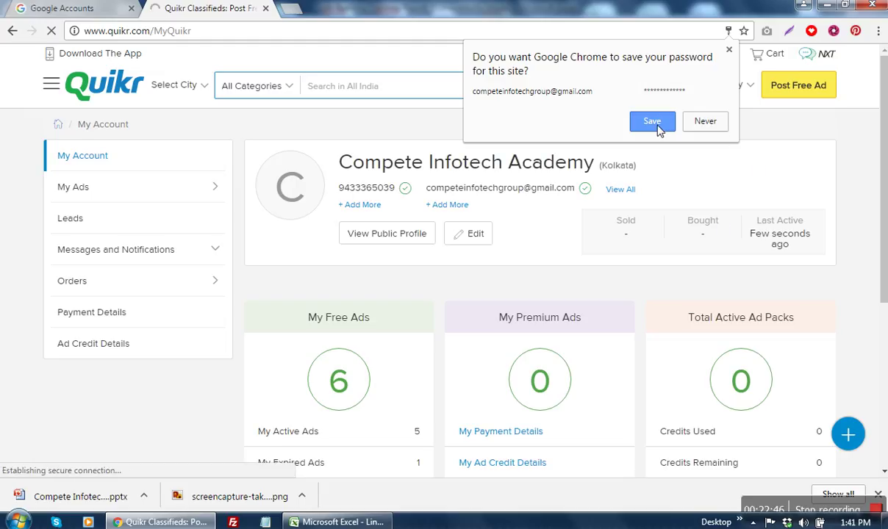
Step: Let Chrome save the Quikr login password
{"action": "left_click", "coordinate": [657, 126]}
{"action": "scroll", "coordinate": [870, 248], "scroll_direction": "down", "scroll_amount": 4}
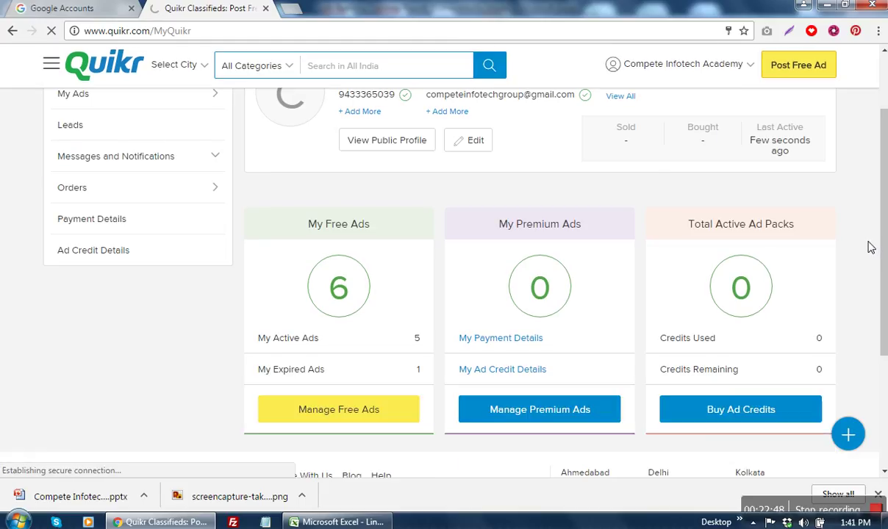
{"action": "scroll", "coordinate": [870, 248], "scroll_direction": "up", "scroll_amount": 2}
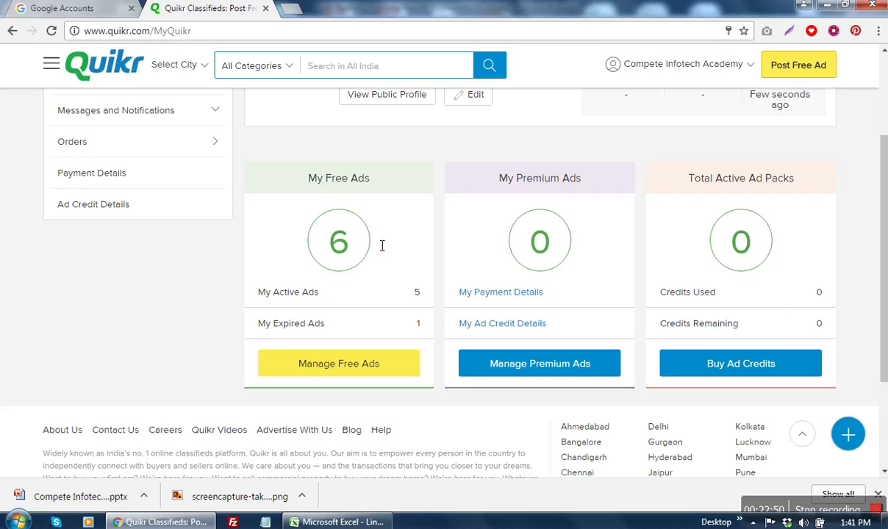
{"action": "scroll", "coordinate": [177, 239], "scroll_direction": "up", "scroll_amount": 2}
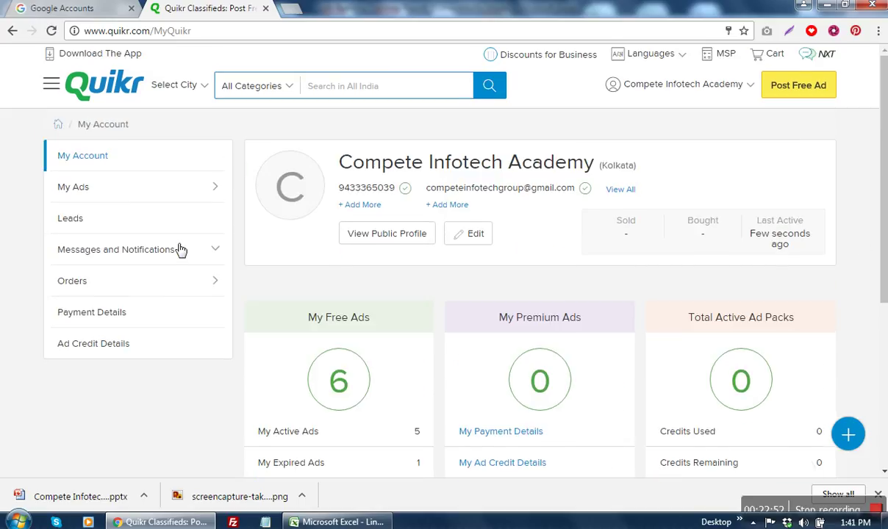
Step: Check the inactive ads in My Ads, dismiss the reactivation error, and start a new free ad
{"action": "left_click", "coordinate": [185, 199]}
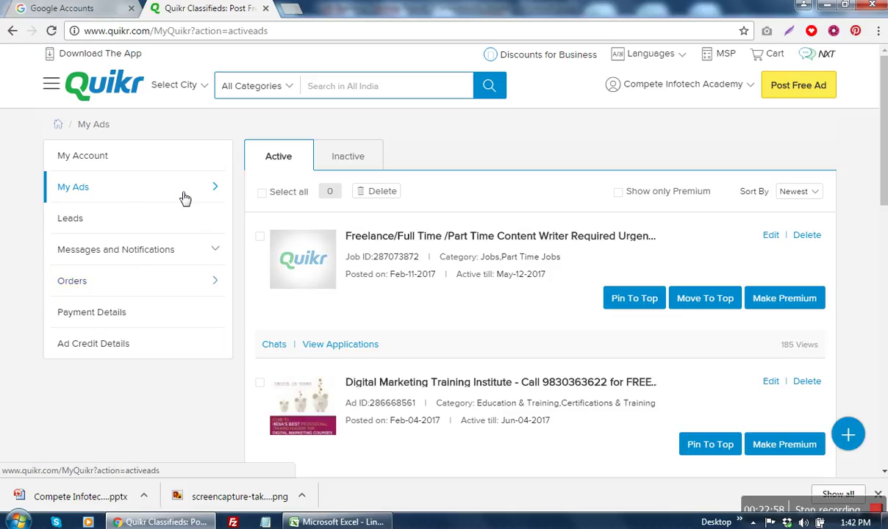
{"action": "left_click", "coordinate": [356, 156]}
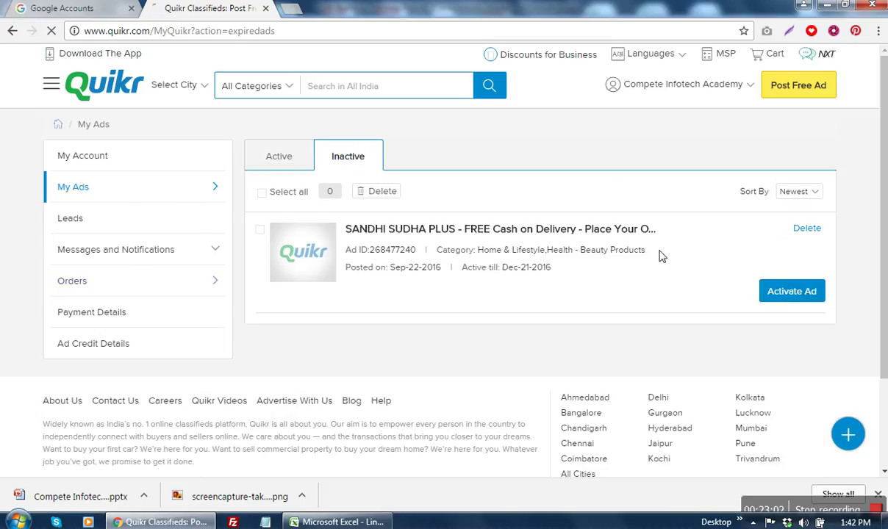
{"action": "left_click", "coordinate": [791, 291]}
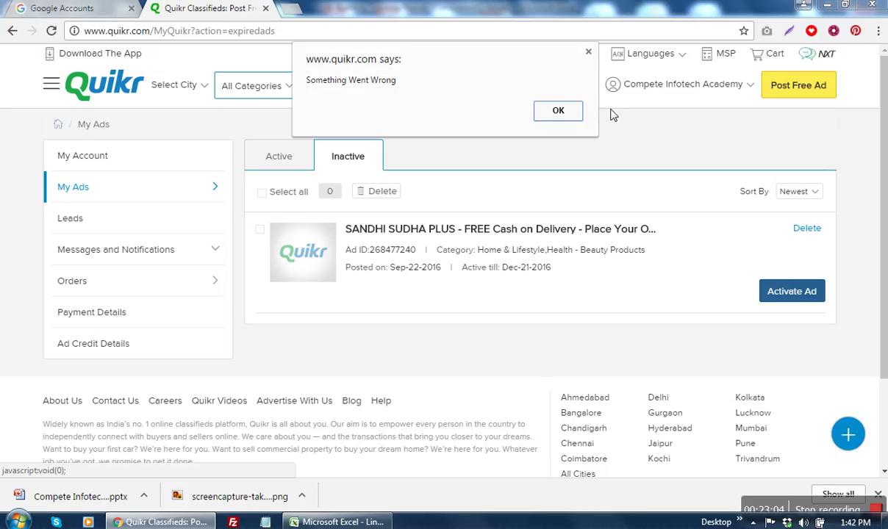
{"action": "left_click", "coordinate": [560, 112]}
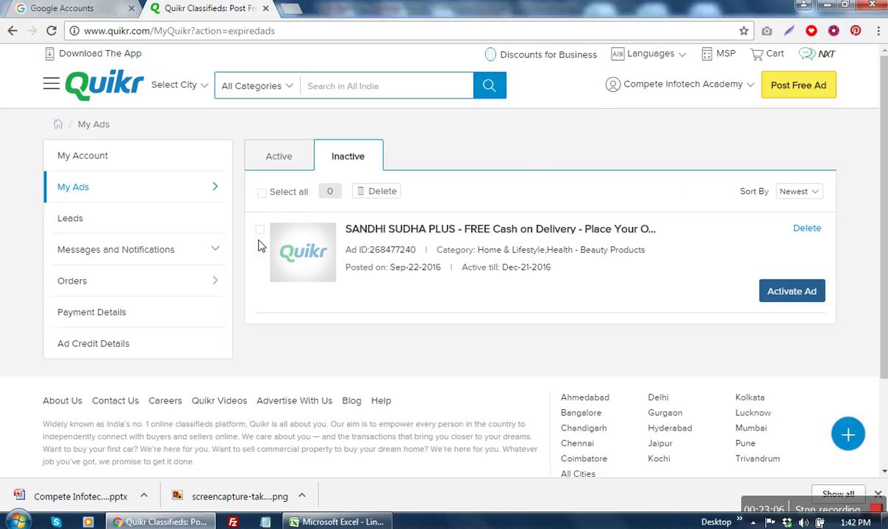
{"action": "left_click", "coordinate": [83, 189]}
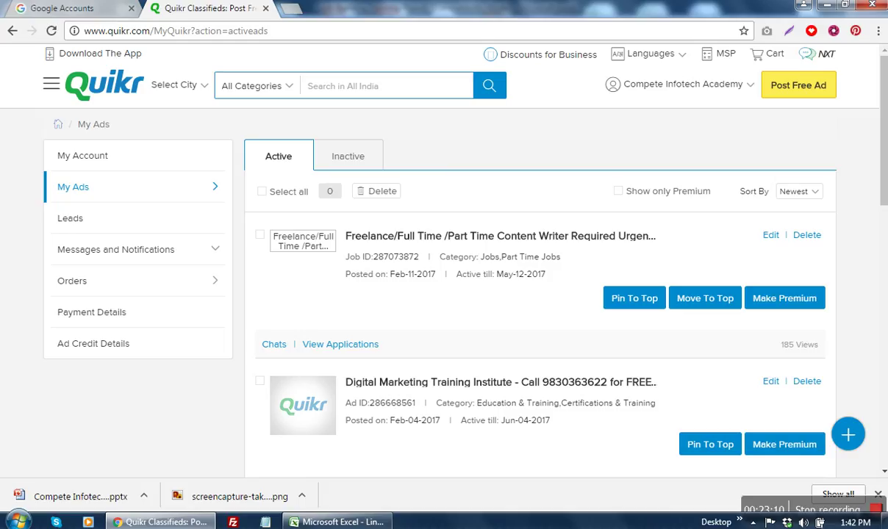
{"action": "left_click", "coordinate": [814, 94]}
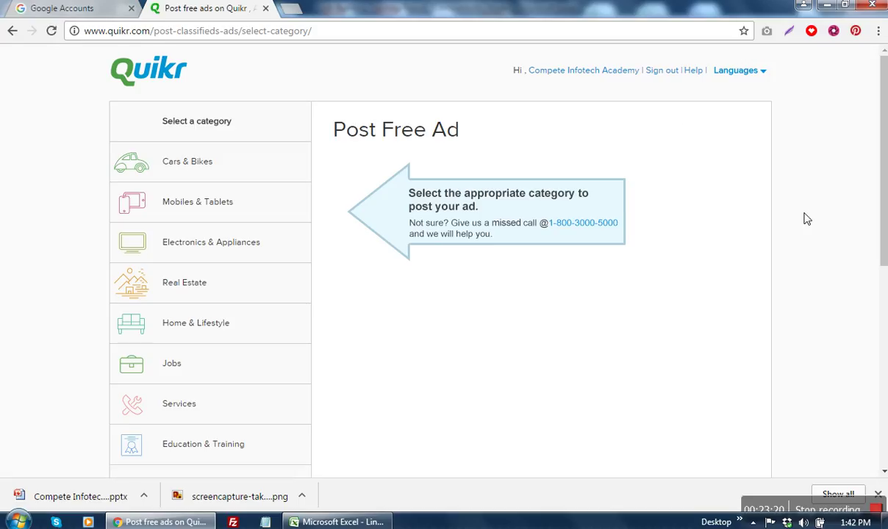
Step: Pick Education & Training > Certifications & Training as the ad category and begin the title with 'S'
{"action": "scroll", "coordinate": [805, 218], "scroll_direction": "down", "scroll_amount": 3}
{"action": "scroll", "coordinate": [805, 219], "scroll_direction": "up", "scroll_amount": 1}
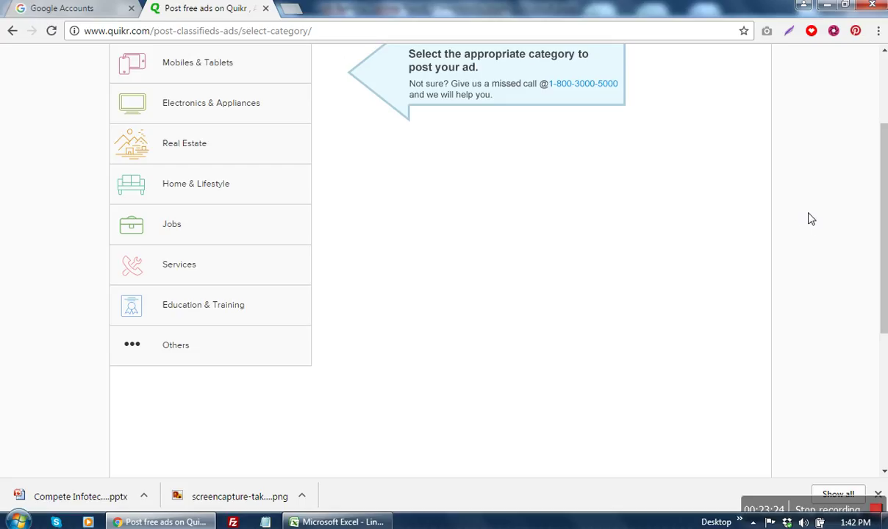
{"action": "left_click", "coordinate": [209, 309]}
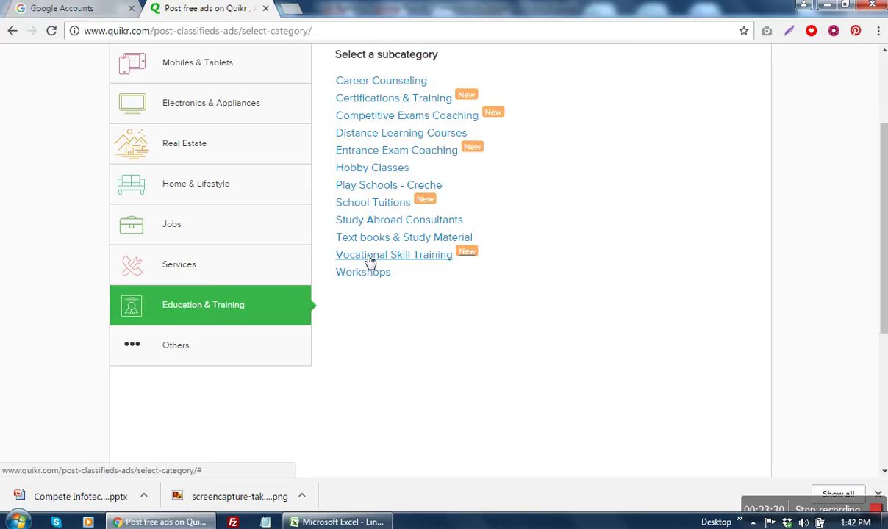
{"action": "scroll", "coordinate": [371, 260], "scroll_direction": "up", "scroll_amount": 1}
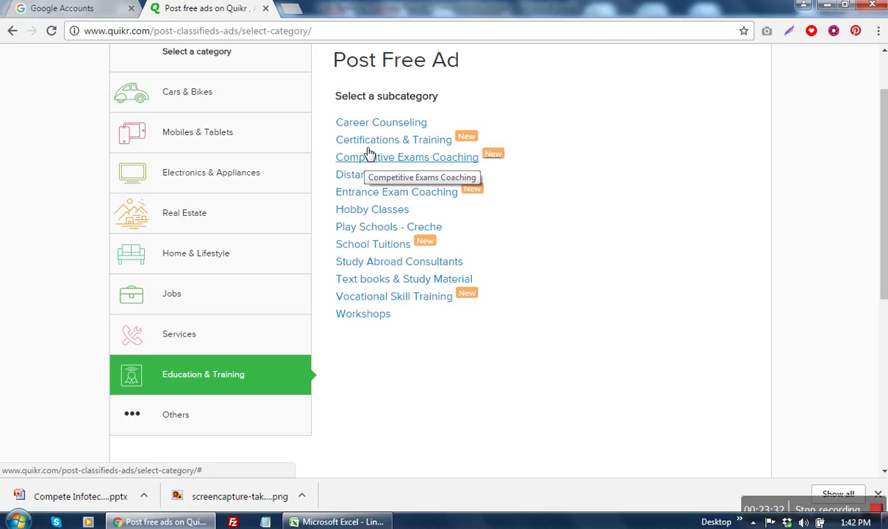
{"action": "left_click", "coordinate": [372, 142]}
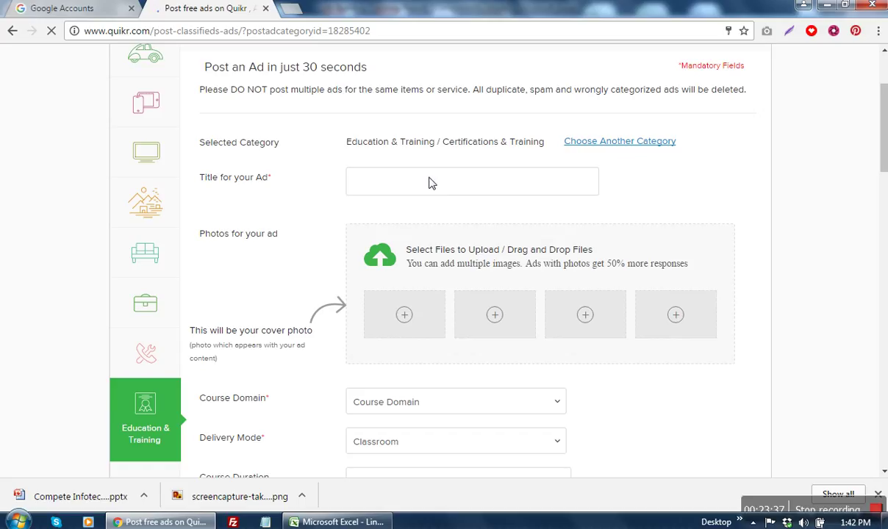
{"action": "left_click", "coordinate": [435, 184]}
{"action": "type", "text": "Summer"}
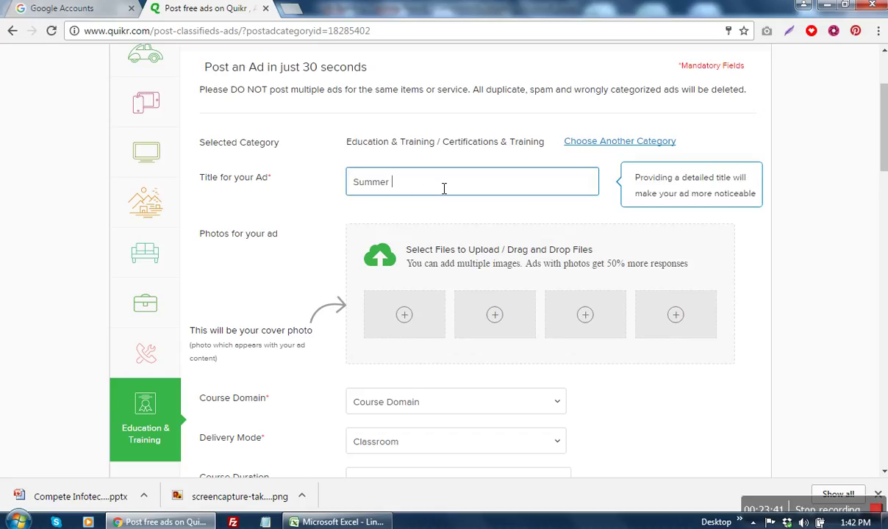
Step: Search Google for 'summer training for btech' in a new tab
{"action": "left_click", "coordinate": [292, 9]}
{"action": "type", "text": "summer tr"}
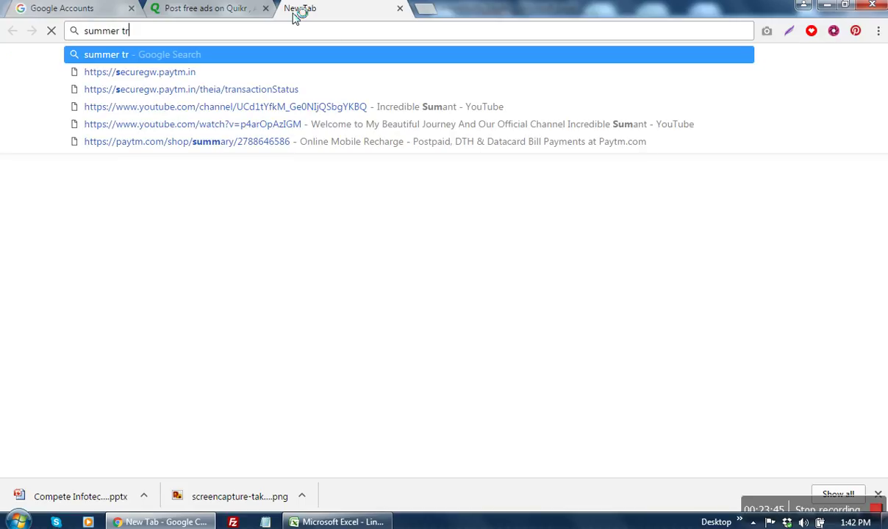
{"action": "type", "text": "aining for bt"}
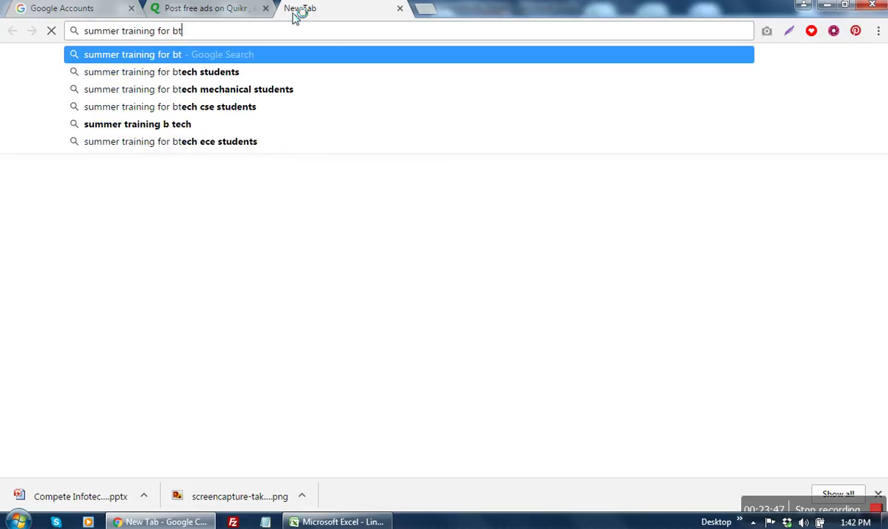
{"action": "type", "text": "ech"}
{"action": "key", "text": "Return"}
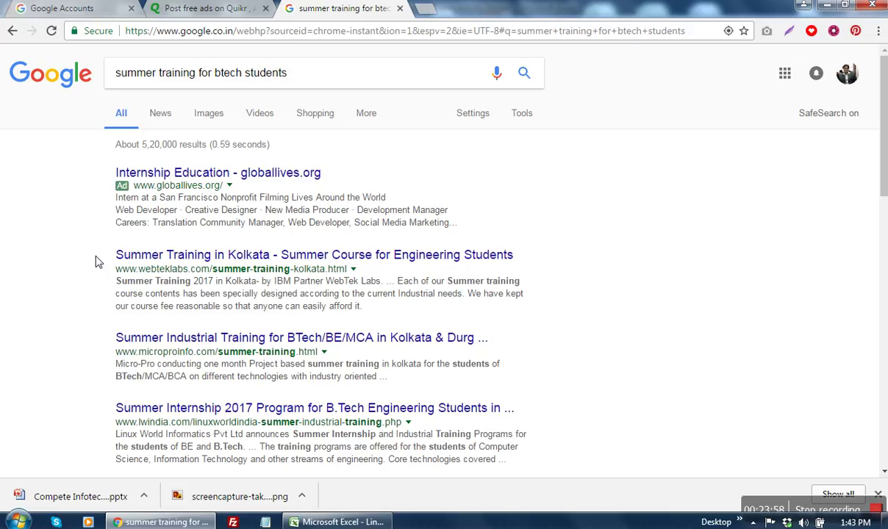
Step: Replace the partial Quikr title with the third result's title, 'Summer Industrial Training for BTech/BE/MCA in Kolkata'
{"action": "left_click_drag", "start_coordinate": [95, 337], "coordinate": [435, 349]}
{"action": "key", "text": "ctrl+c"}
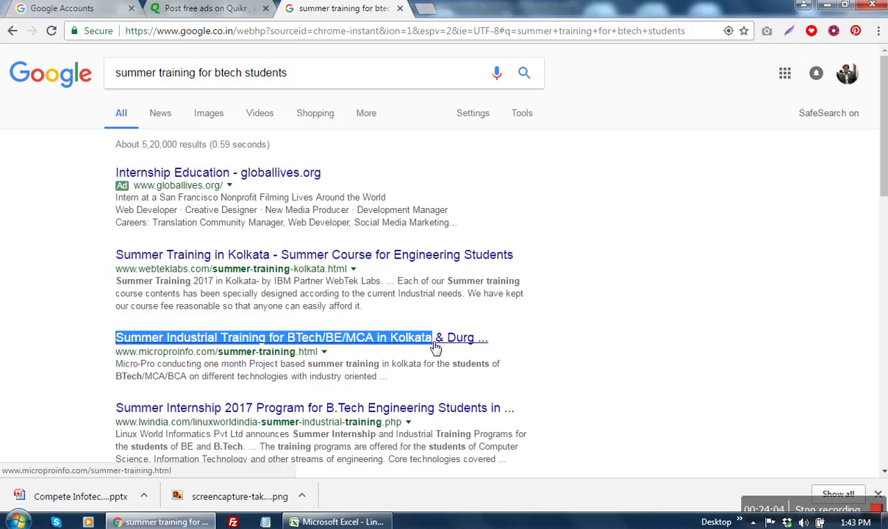
{"action": "left_click", "coordinate": [177, 13]}
{"action": "key", "text": "ctrl+a"}
{"action": "key", "text": "ctrl+v"}
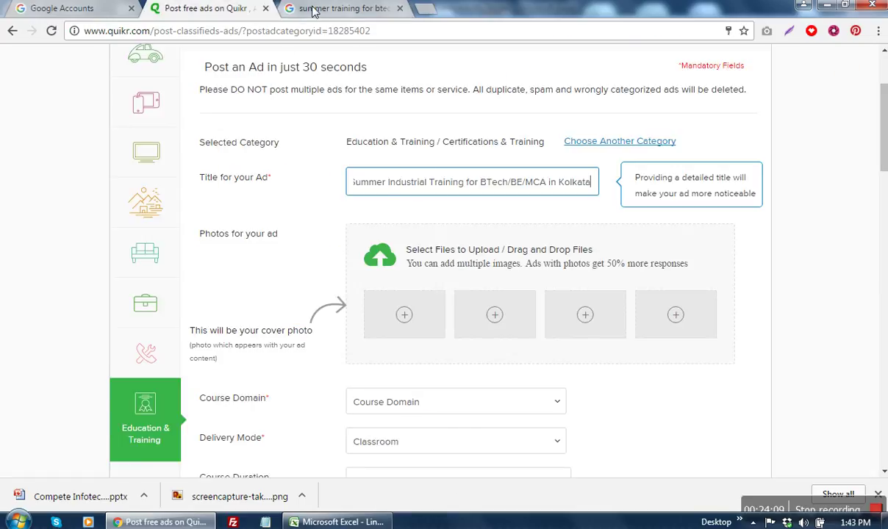
Step: Append '-Summer Course for Engineering Students', copied from the search results, to the ad title
{"action": "left_click", "coordinate": [297, 10]}
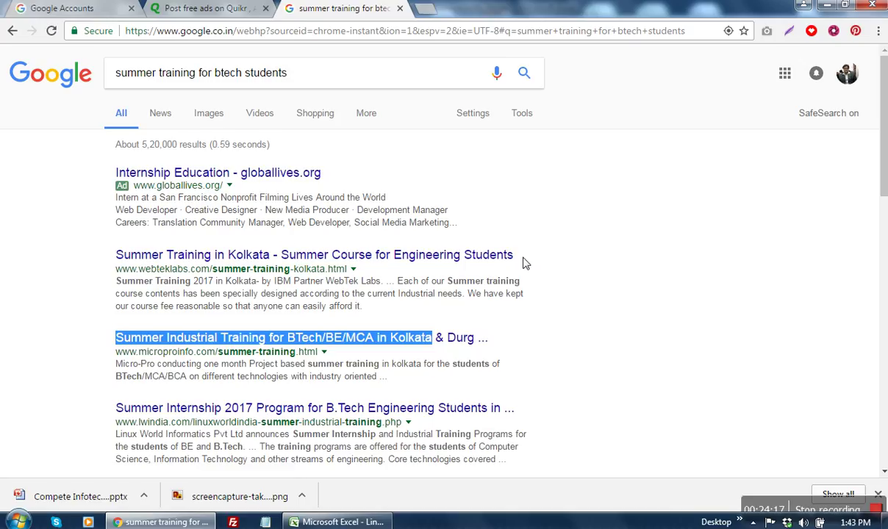
{"action": "left_click_drag", "start_coordinate": [525, 262], "coordinate": [288, 261]}
{"action": "key", "text": "ctrl+c"}
{"action": "left_click", "coordinate": [207, 9]}
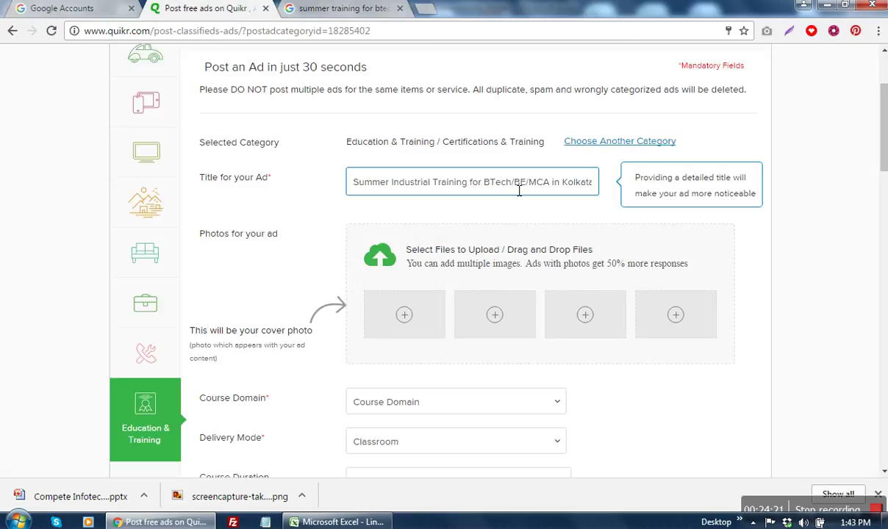
{"action": "left_click_drag", "start_coordinate": [488, 190], "coordinate": [619, 191]}
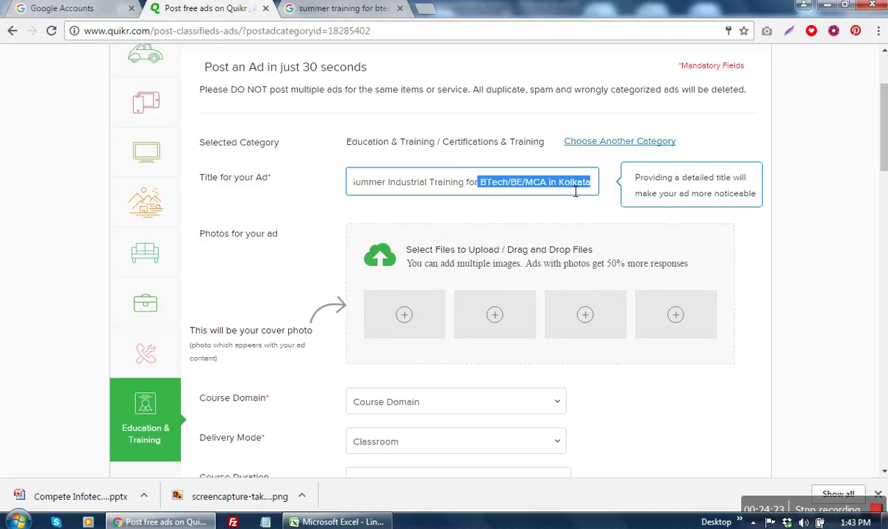
{"action": "key", "text": "End"}
{"action": "type", "text": "-"}
{"action": "key", "text": "ctrl+v"}
{"action": "left_click", "coordinate": [536, 224]}
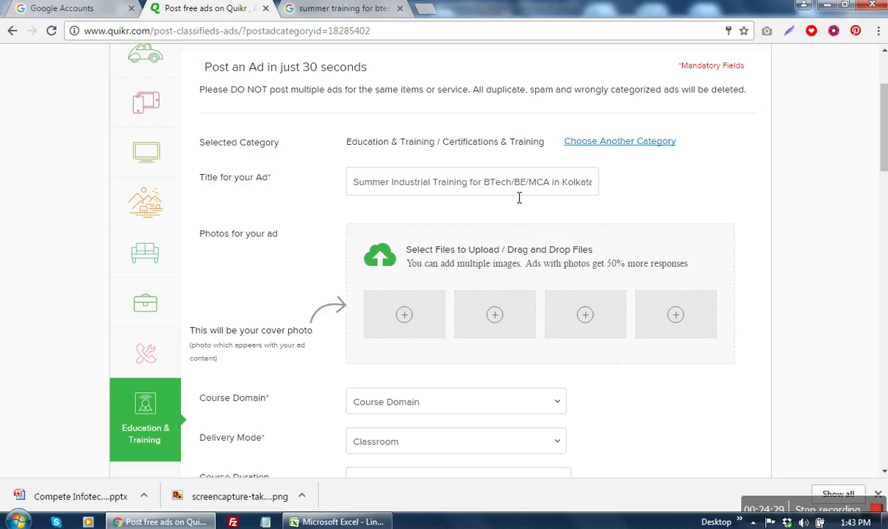
{"action": "left_click", "coordinate": [586, 188]}
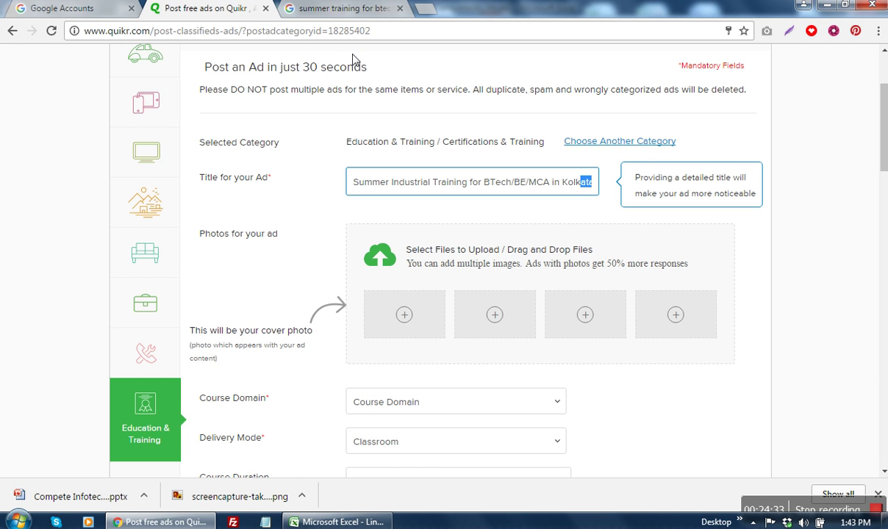
{"action": "left_click", "coordinate": [335, 10]}
Step: Switch to Image results for the summer training search and browse the banners
{"action": "left_click", "coordinate": [208, 114]}
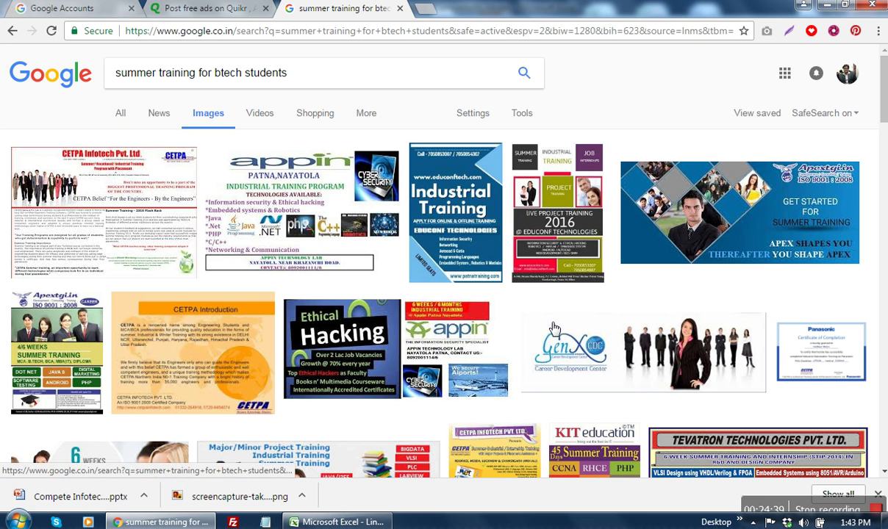
{"action": "scroll", "coordinate": [553, 328], "scroll_direction": "down", "scroll_amount": 5}
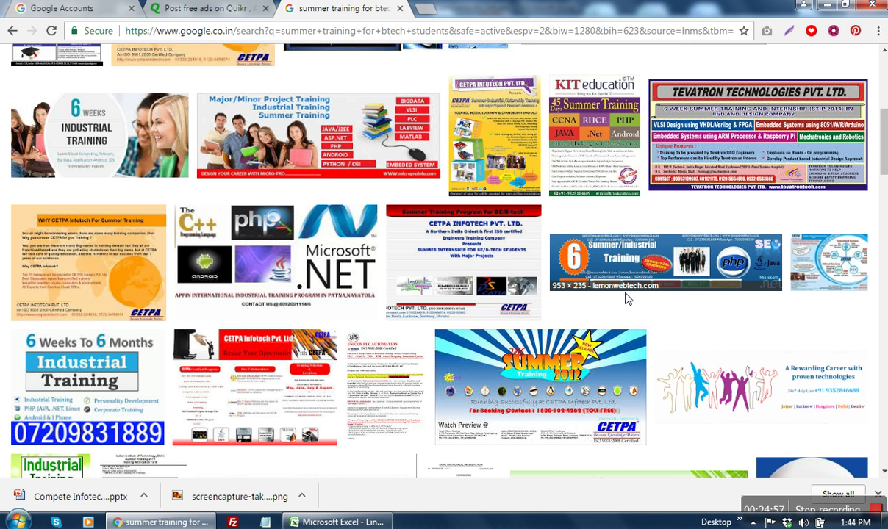
{"action": "scroll", "coordinate": [628, 298], "scroll_direction": "down", "scroll_amount": 4}
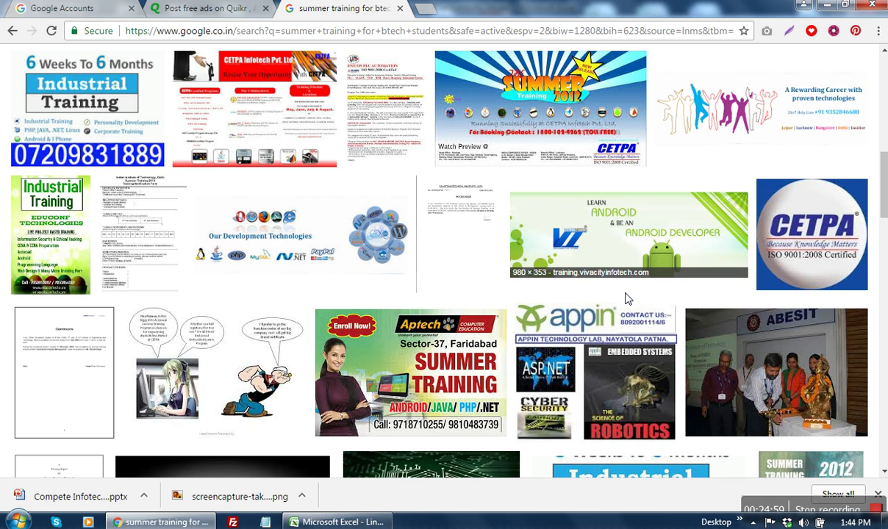
{"action": "scroll", "coordinate": [626, 298], "scroll_direction": "down", "scroll_amount": 3}
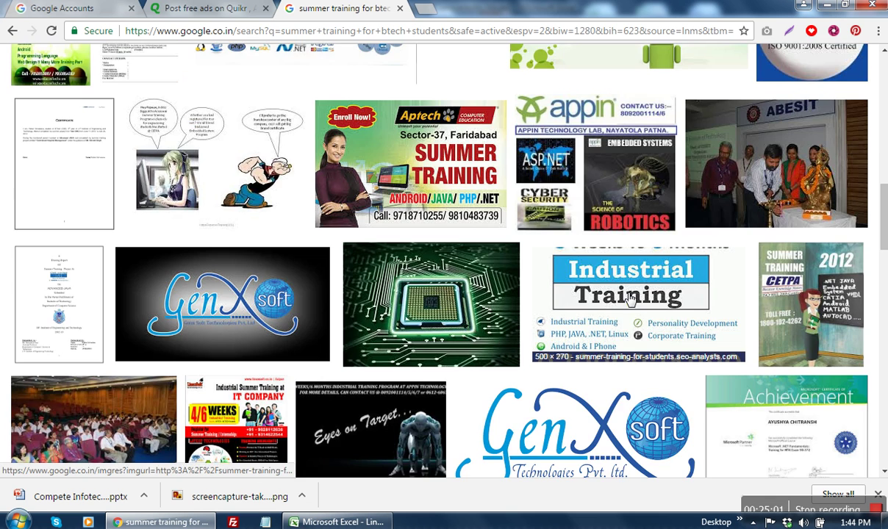
{"action": "scroll", "coordinate": [629, 298], "scroll_direction": "down", "scroll_amount": 3}
{"action": "scroll", "coordinate": [629, 299], "scroll_direction": "up", "scroll_amount": 3}
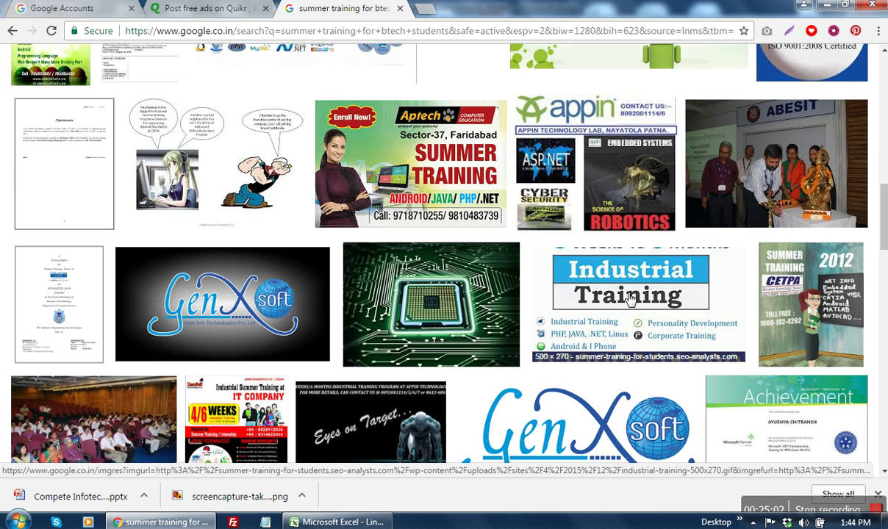
{"action": "scroll", "coordinate": [629, 298], "scroll_direction": "down", "scroll_amount": 4}
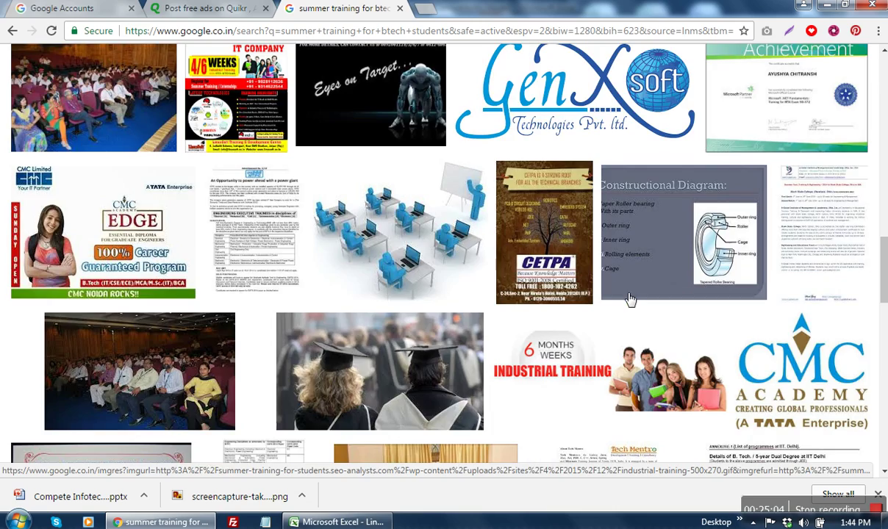
{"action": "scroll", "coordinate": [629, 299], "scroll_direction": "down", "scroll_amount": 4}
{"action": "scroll", "coordinate": [629, 298], "scroll_direction": "up", "scroll_amount": 4}
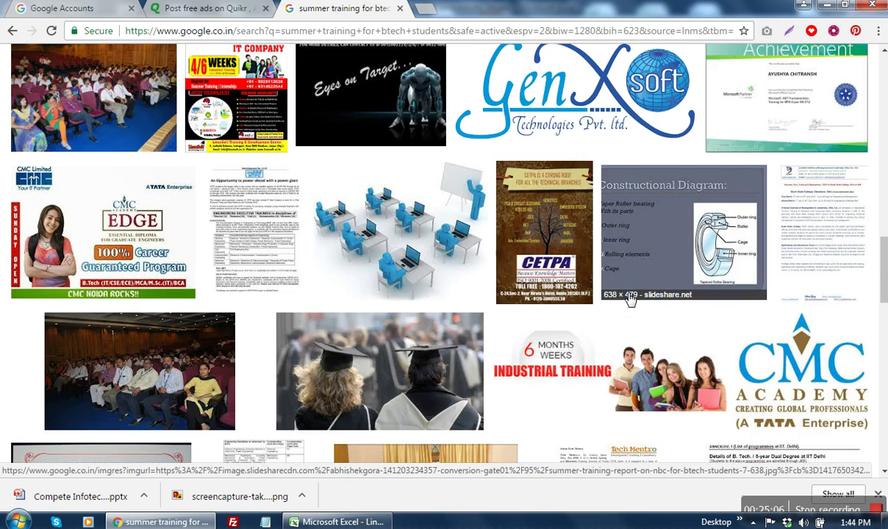
{"action": "scroll", "coordinate": [629, 299], "scroll_direction": "down", "scroll_amount": 4}
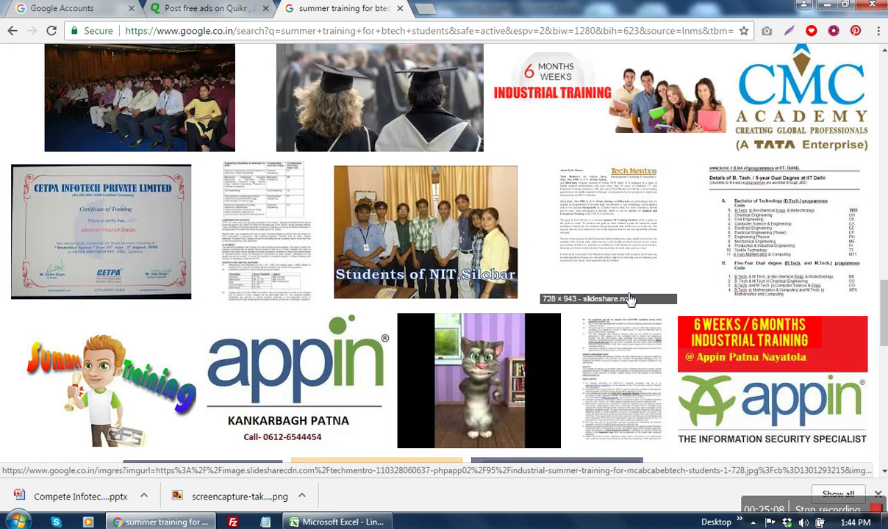
{"action": "scroll", "coordinate": [629, 298], "scroll_direction": "down", "scroll_amount": 5}
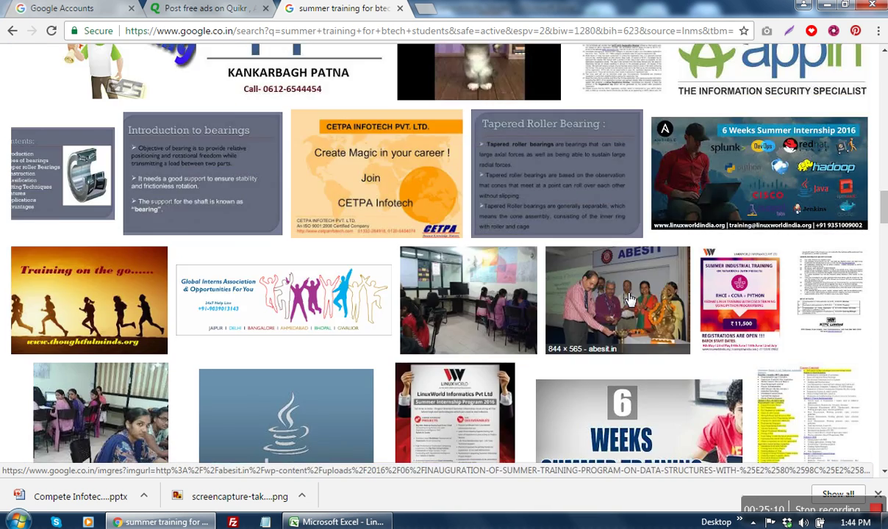
{"action": "scroll", "coordinate": [629, 298], "scroll_direction": "down", "scroll_amount": 4}
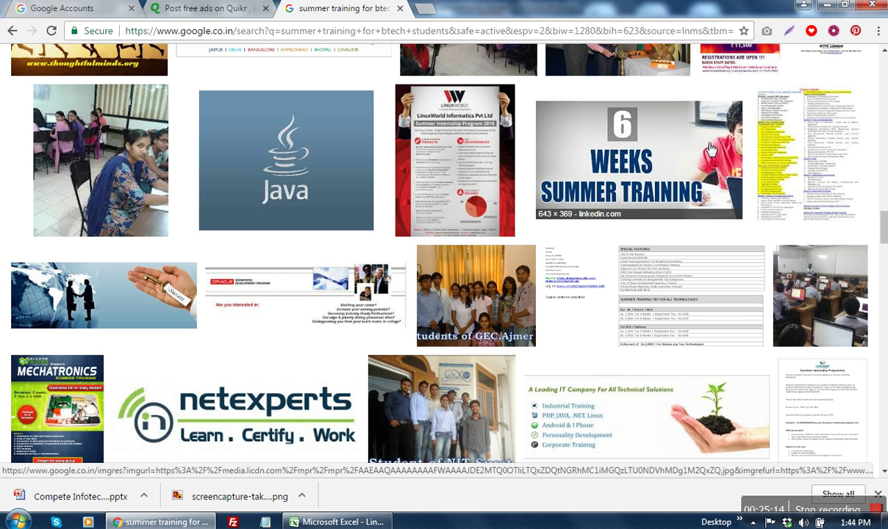
Step: Open the 6 Weeks Summer Training, 6 Months Weeks and schoolgirl computer-lab images in new tabs
{"action": "right_click", "coordinate": [677, 143]}
{"action": "left_click", "coordinate": [732, 157]}
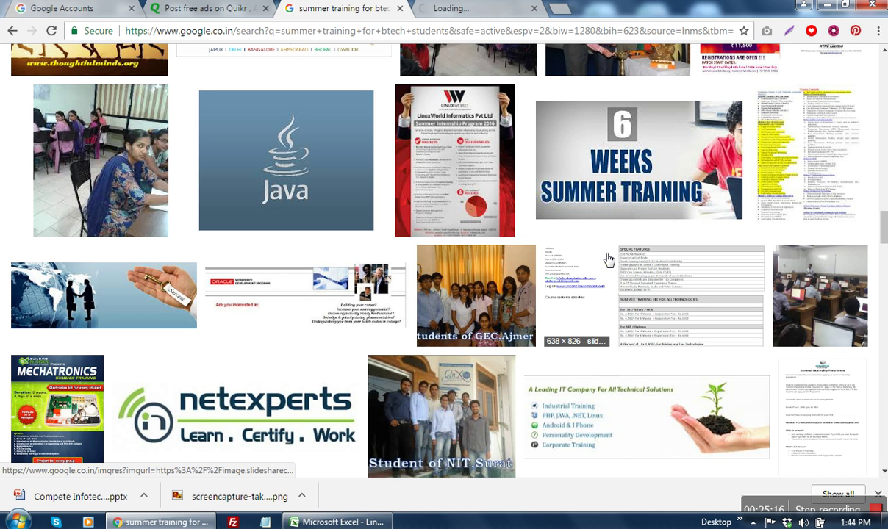
{"action": "scroll", "coordinate": [607, 259], "scroll_direction": "down", "scroll_amount": 4}
{"action": "scroll", "coordinate": [608, 260], "scroll_direction": "down", "scroll_amount": 1}
{"action": "scroll", "coordinate": [609, 258], "scroll_direction": "down", "scroll_amount": 1}
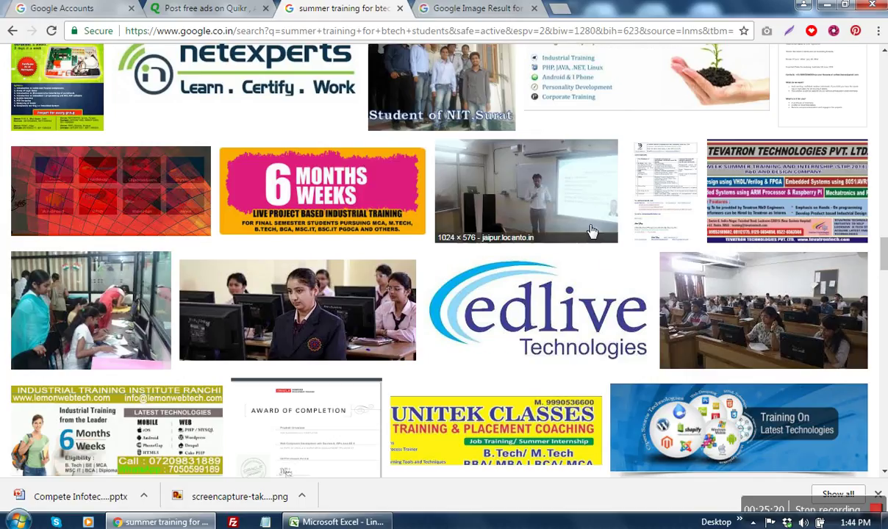
{"action": "right_click", "coordinate": [368, 173]}
{"action": "left_click", "coordinate": [415, 186]}
{"action": "scroll", "coordinate": [610, 264], "scroll_direction": "down", "scroll_amount": 1}
{"action": "right_click", "coordinate": [315, 236]}
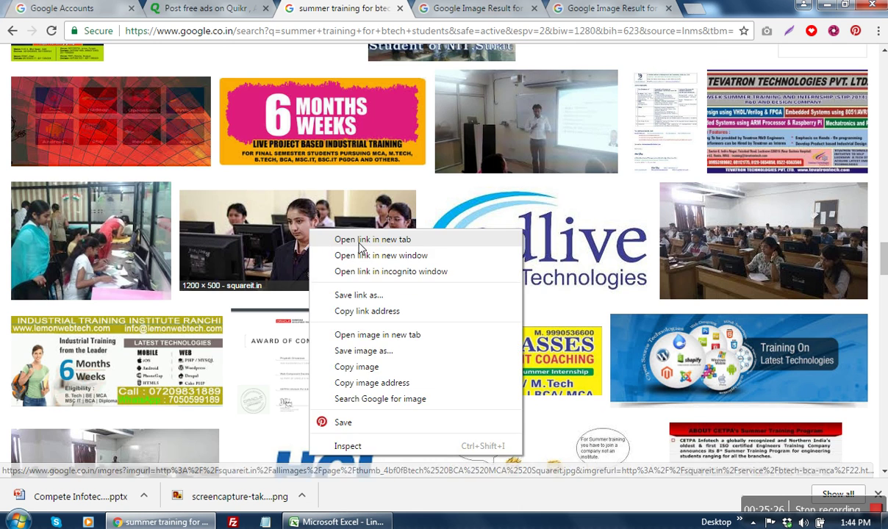
{"action": "left_click", "coordinate": [360, 240]}
Step: Browse further results, then select 'for btech students' in the search query
{"action": "scroll", "coordinate": [650, 250], "scroll_direction": "down", "scroll_amount": 5}
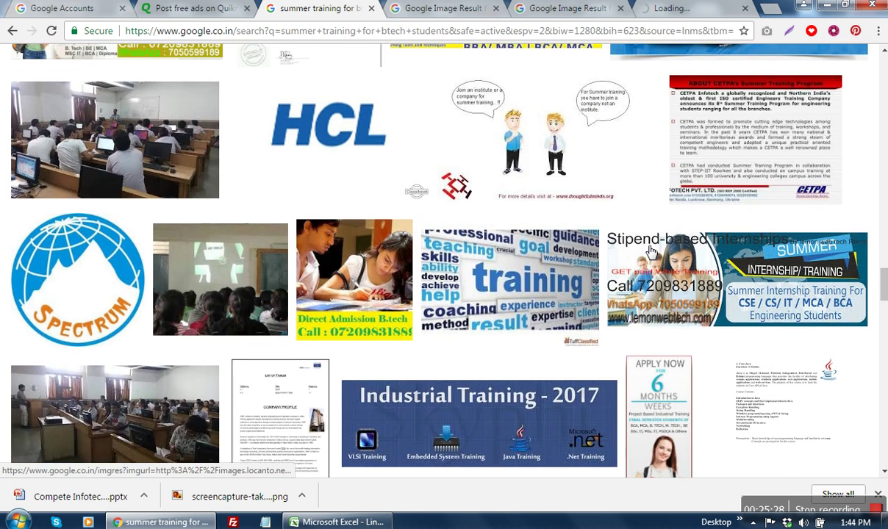
{"action": "scroll", "coordinate": [649, 251], "scroll_direction": "down", "scroll_amount": 4}
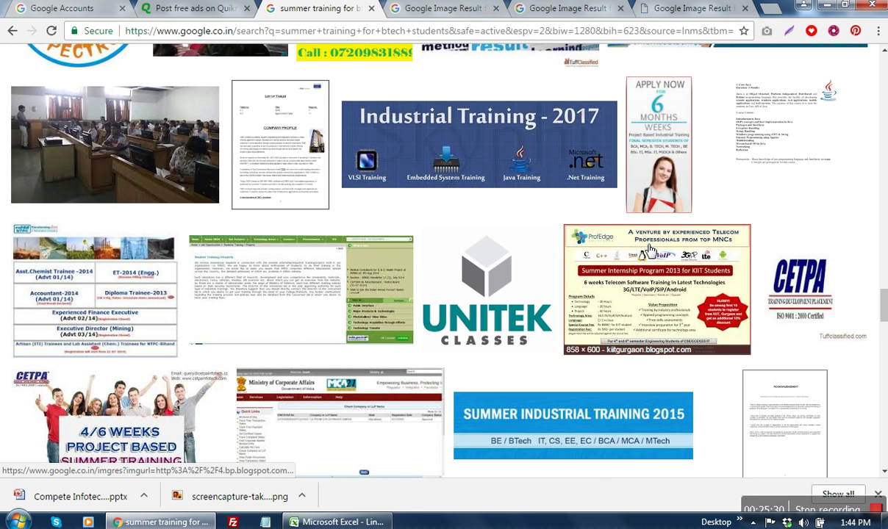
{"action": "scroll", "coordinate": [650, 251], "scroll_direction": "down", "scroll_amount": 5}
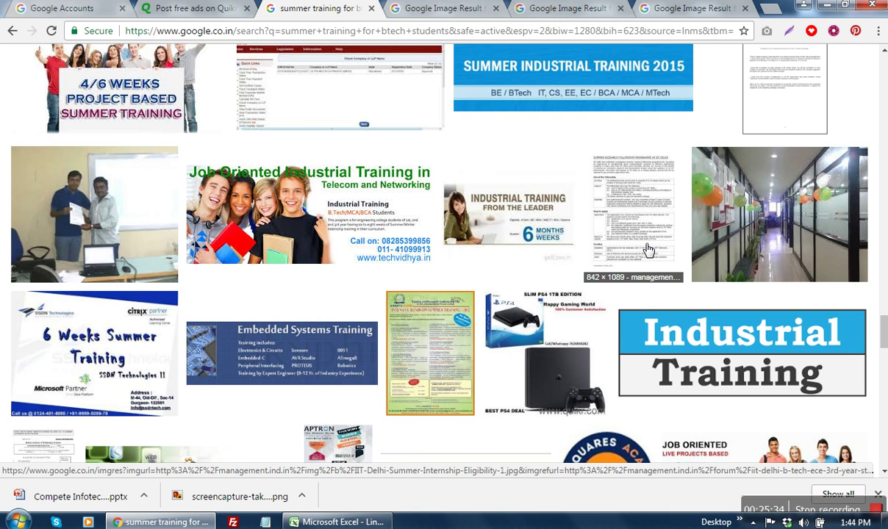
{"action": "scroll", "coordinate": [650, 250], "scroll_direction": "down", "scroll_amount": 6}
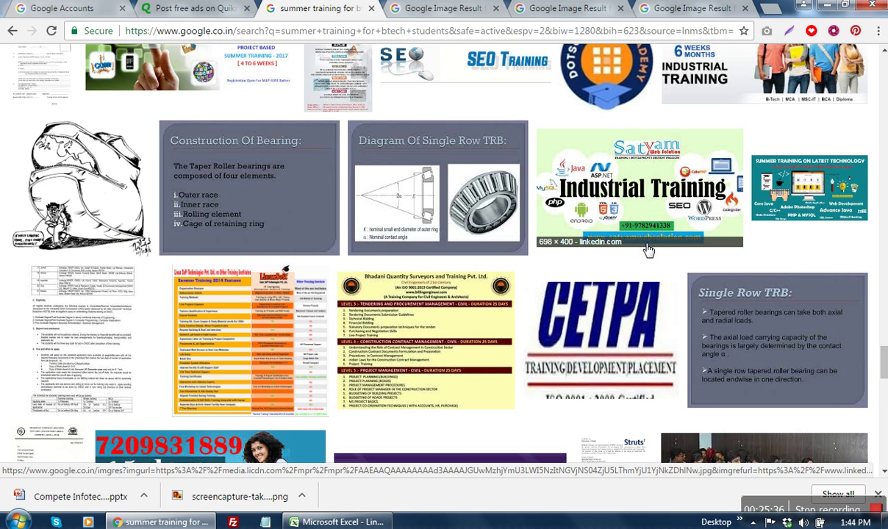
{"action": "scroll", "coordinate": [647, 251], "scroll_direction": "down", "scroll_amount": 5}
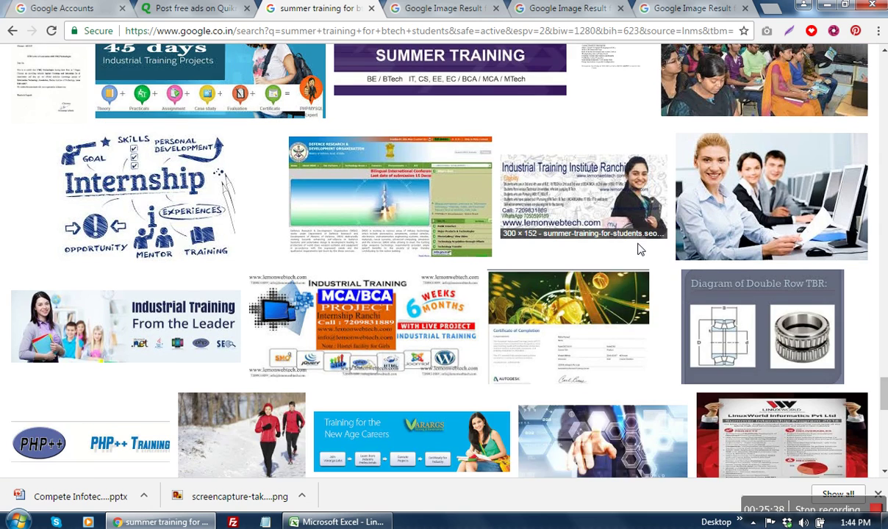
{"action": "scroll", "coordinate": [639, 250], "scroll_direction": "down", "scroll_amount": 5}
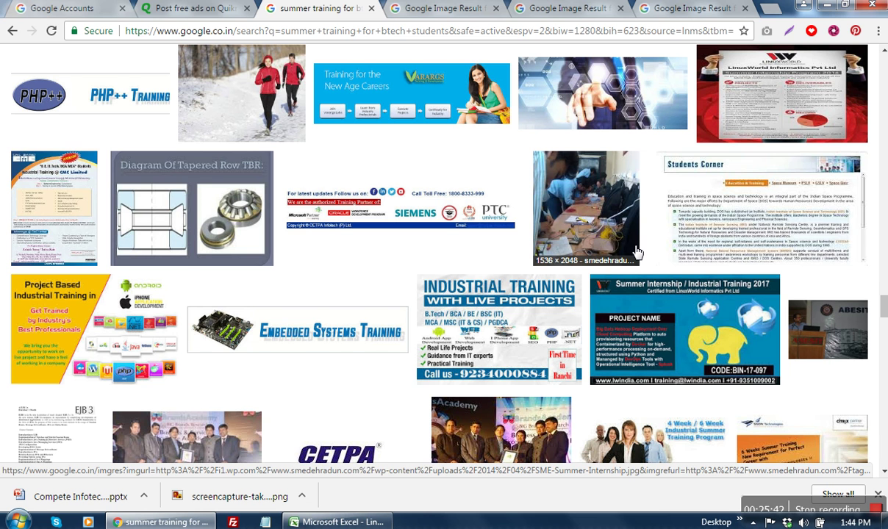
{"action": "scroll", "coordinate": [636, 253], "scroll_direction": "up", "scroll_amount": 1}
{"action": "scroll", "coordinate": [636, 252], "scroll_direction": "down", "scroll_amount": 10}
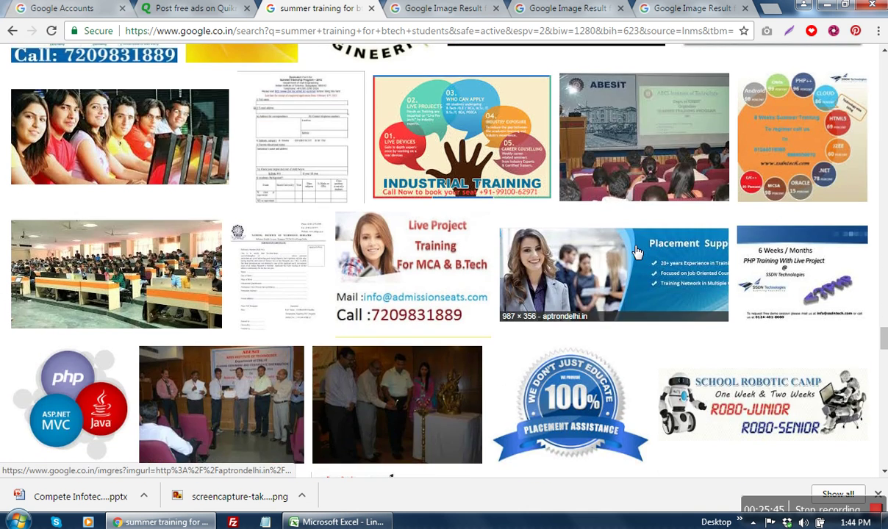
{"action": "scroll", "coordinate": [636, 252], "scroll_direction": "down", "scroll_amount": 6}
{"action": "scroll", "coordinate": [636, 252], "scroll_direction": "up", "scroll_amount": 6}
{"action": "scroll", "coordinate": [636, 252], "scroll_direction": "down", "scroll_amount": 9}
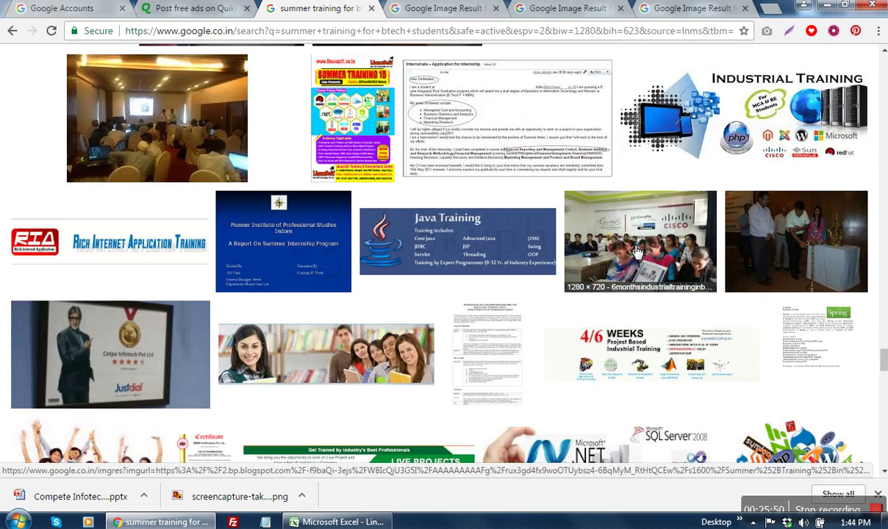
{"action": "scroll", "coordinate": [637, 252], "scroll_direction": "down", "scroll_amount": 4}
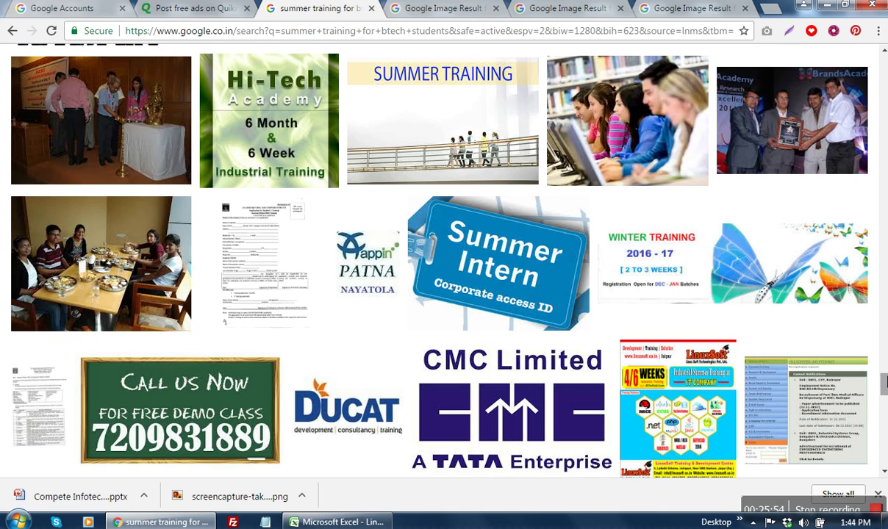
{"action": "scroll", "coordinate": [834, 364], "scroll_direction": "down", "scroll_amount": 10}
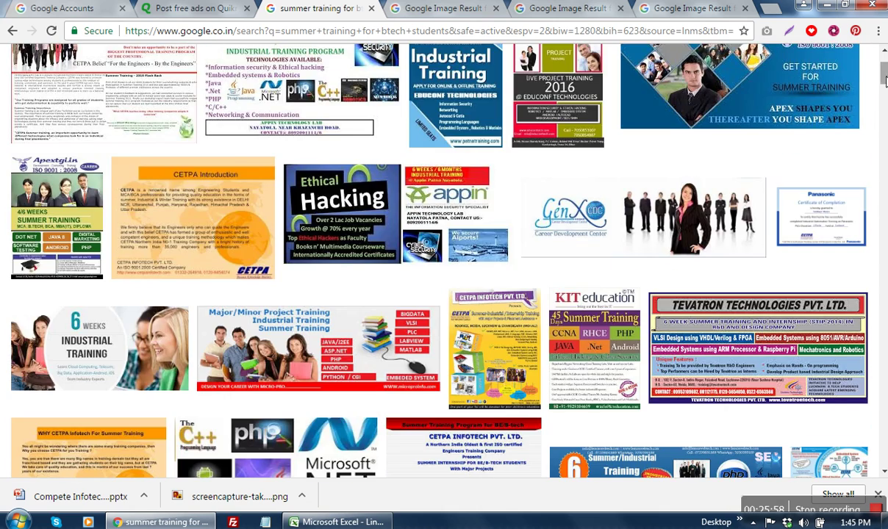
{"action": "scroll", "coordinate": [834, 73], "scroll_direction": "up", "scroll_amount": 10}
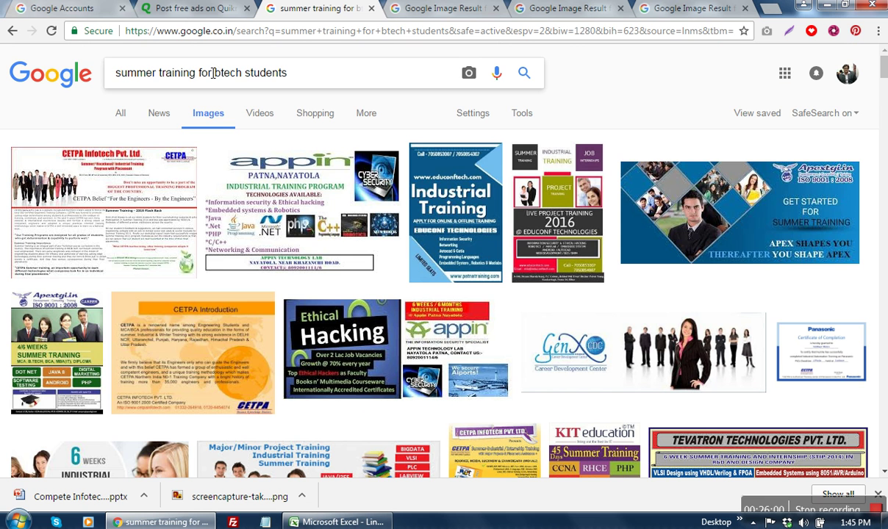
{"action": "left_click_drag", "start_coordinate": [200, 77], "coordinate": [382, 77]}
Step: Narrow the image search to just 'summer training'
{"action": "key", "text": "BackSpace"}
{"action": "key", "text": "Return"}
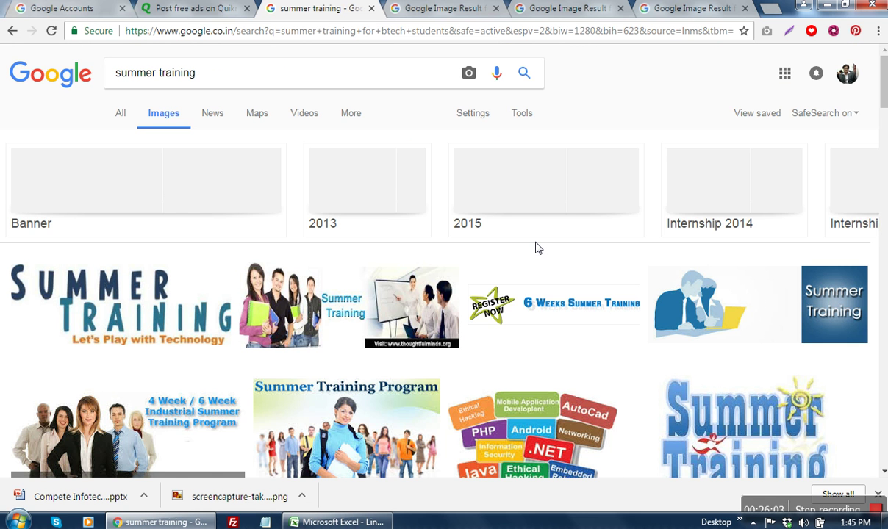
{"action": "scroll", "coordinate": [520, 250], "scroll_direction": "down", "scroll_amount": 2}
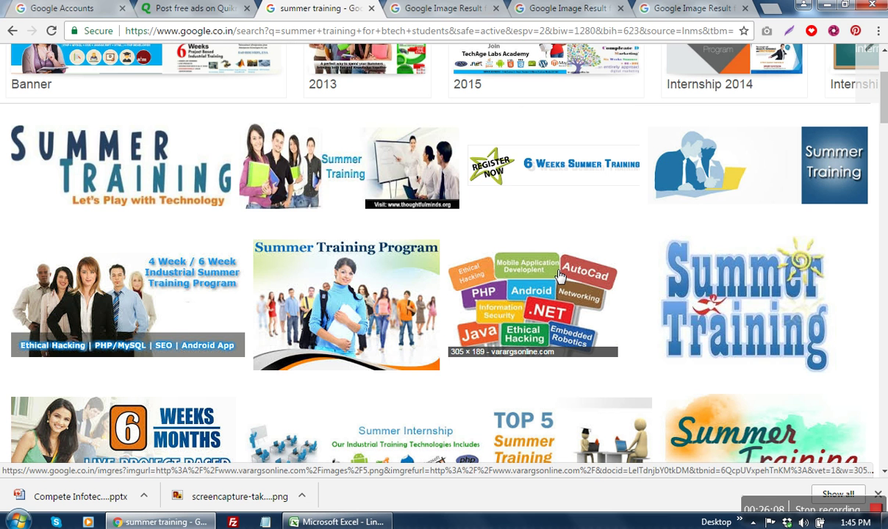
{"action": "scroll", "coordinate": [553, 274], "scroll_direction": "down", "scroll_amount": 4}
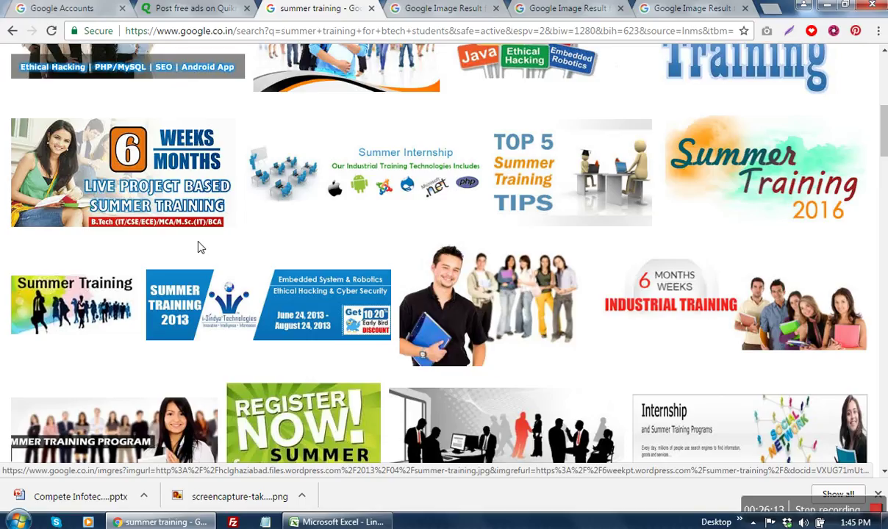
Step: Open the 6 Weeks Months, Industrial Training and Summer Training banner results in new tabs
{"action": "right_click", "coordinate": [175, 184]}
{"action": "left_click", "coordinate": [203, 191]}
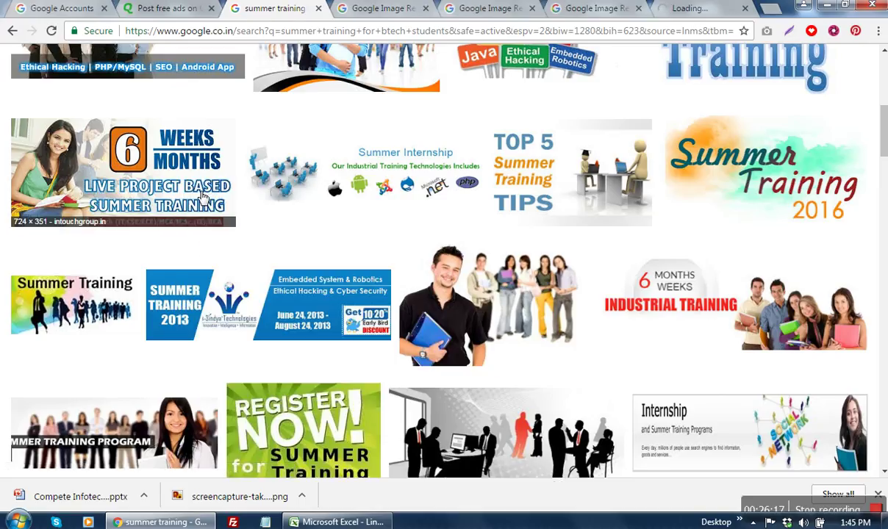
{"action": "scroll", "coordinate": [203, 199], "scroll_direction": "down", "scroll_amount": 1}
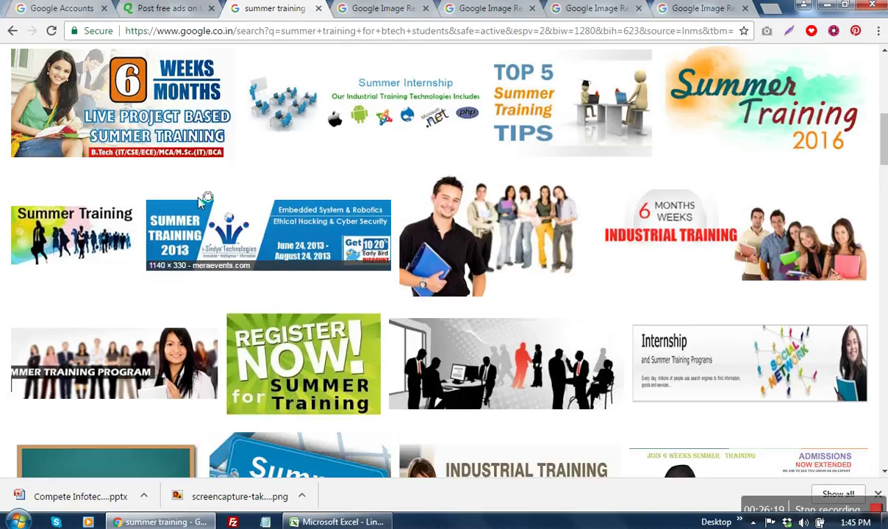
{"action": "right_click", "coordinate": [698, 224]}
{"action": "left_click", "coordinate": [753, 232]}
{"action": "scroll", "coordinate": [753, 233], "scroll_direction": "down", "scroll_amount": 5}
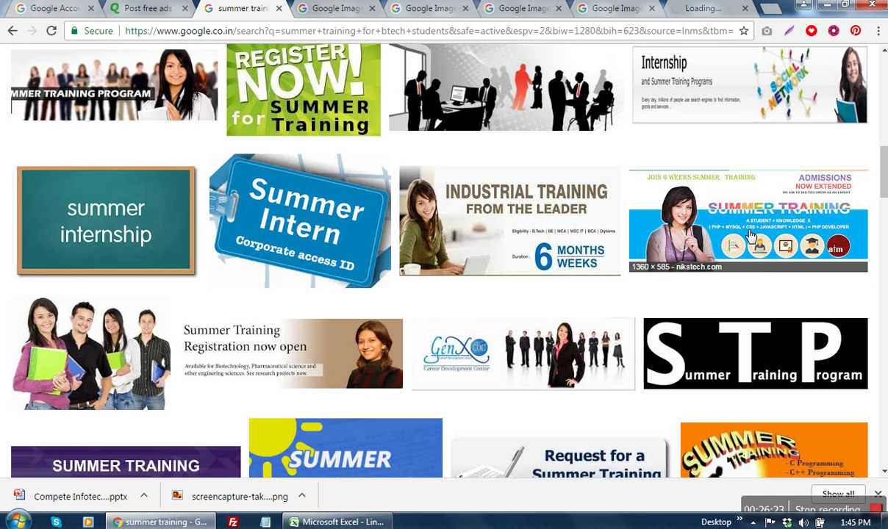
{"action": "scroll", "coordinate": [751, 236], "scroll_direction": "down", "scroll_amount": 2}
{"action": "scroll", "coordinate": [750, 235], "scroll_direction": "up", "scroll_amount": 3}
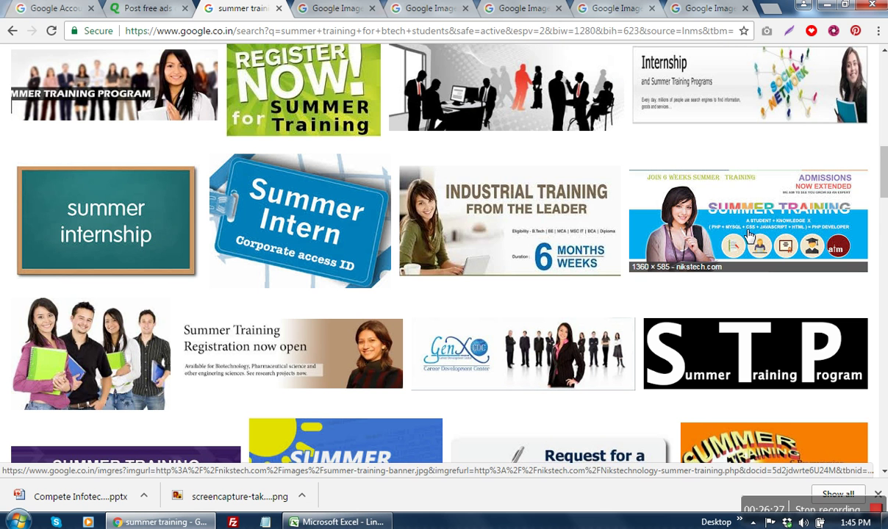
{"action": "right_click", "coordinate": [748, 233]}
{"action": "left_click", "coordinate": [761, 241]}
{"action": "scroll", "coordinate": [759, 243], "scroll_direction": "down", "scroll_amount": 1}
{"action": "scroll", "coordinate": [759, 243], "scroll_direction": "down", "scroll_amount": 3}
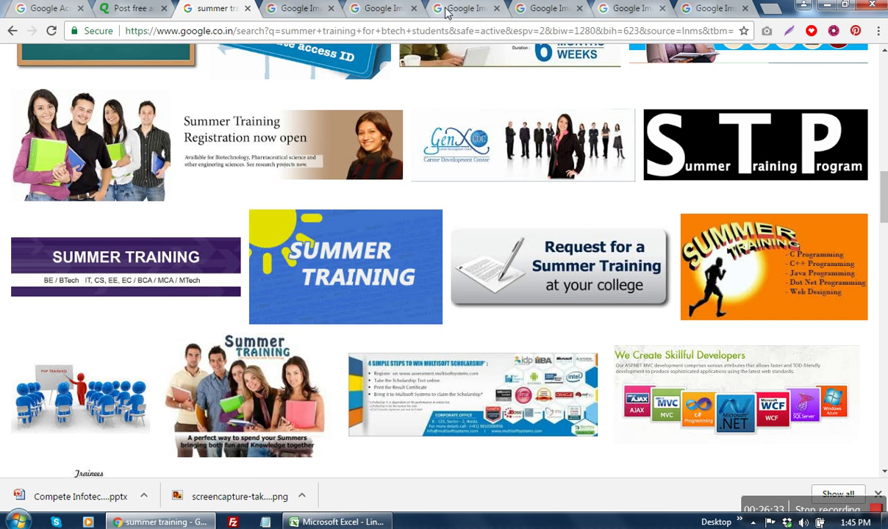
Step: Save the full-size 6 Months Weeks banner to the Desktop, closing the unwanted result tab
{"action": "left_click", "coordinate": [295, 11]}
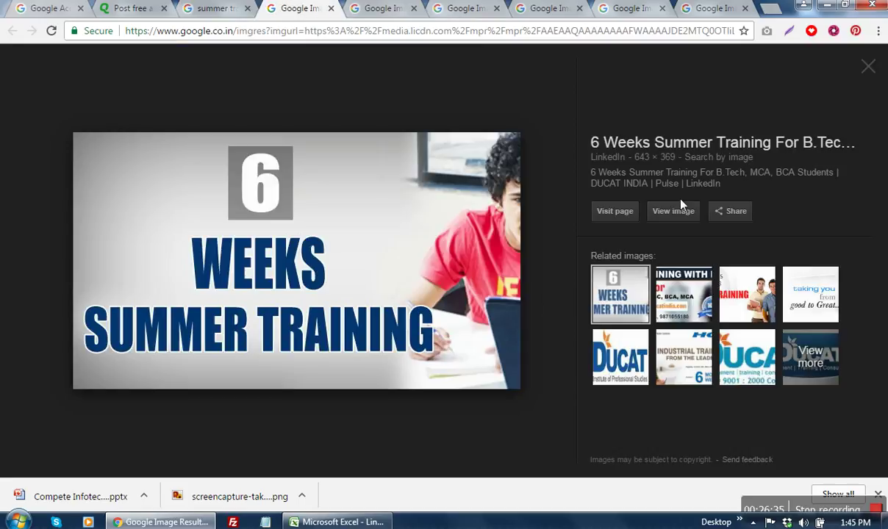
{"action": "left_click", "coordinate": [331, 8]}
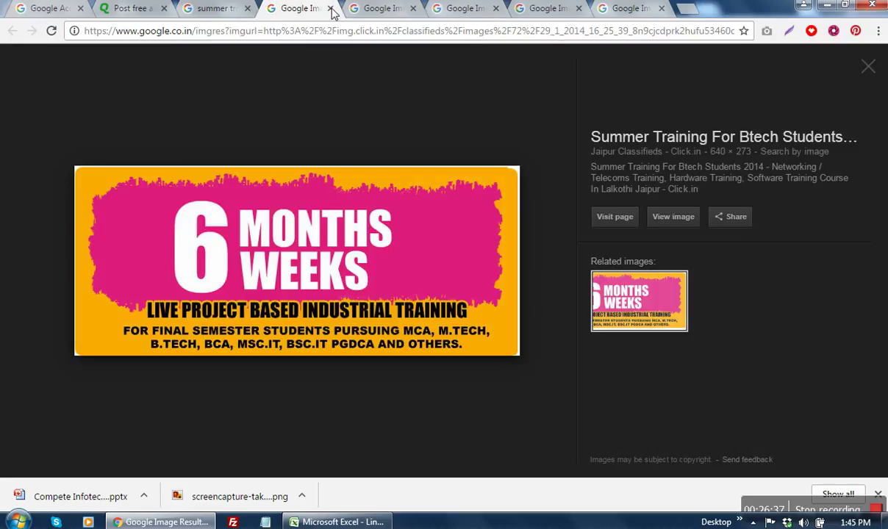
{"action": "left_click", "coordinate": [672, 218]}
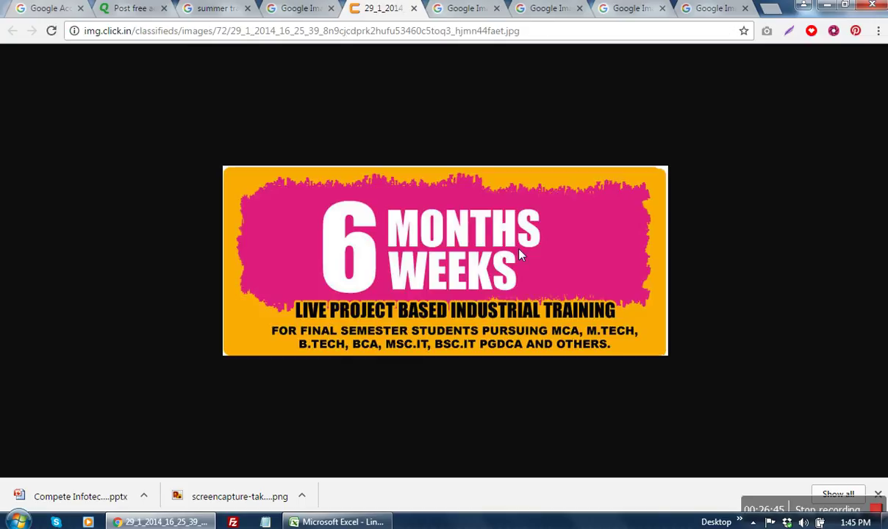
{"action": "right_click", "coordinate": [519, 255]}
{"action": "left_click", "coordinate": [577, 277]}
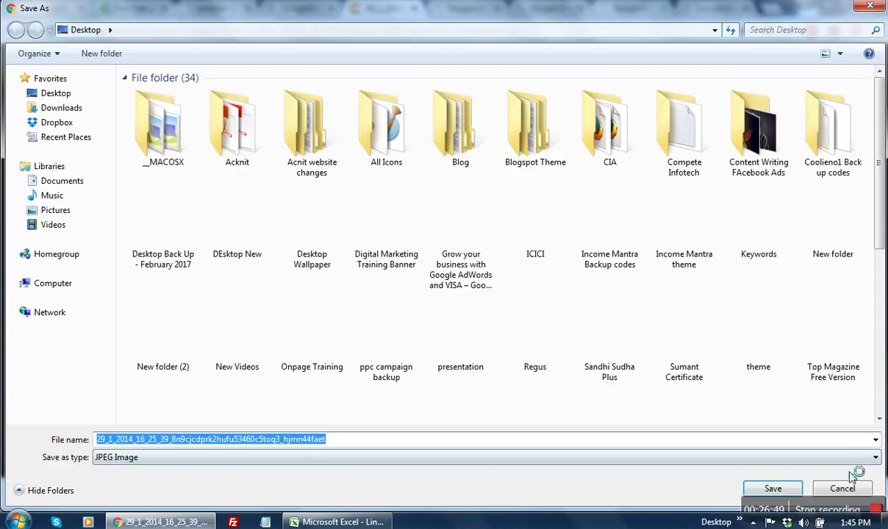
{"action": "left_click", "coordinate": [780, 486]}
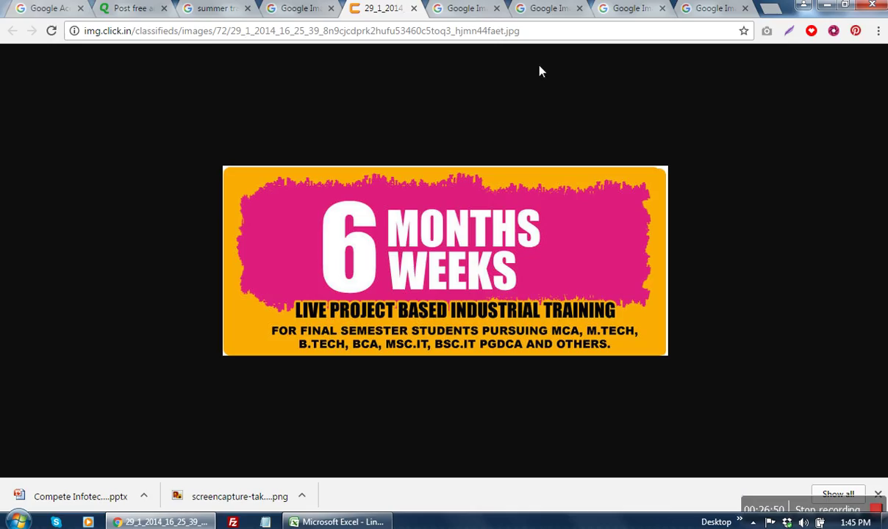
{"action": "left_click", "coordinate": [413, 8]}
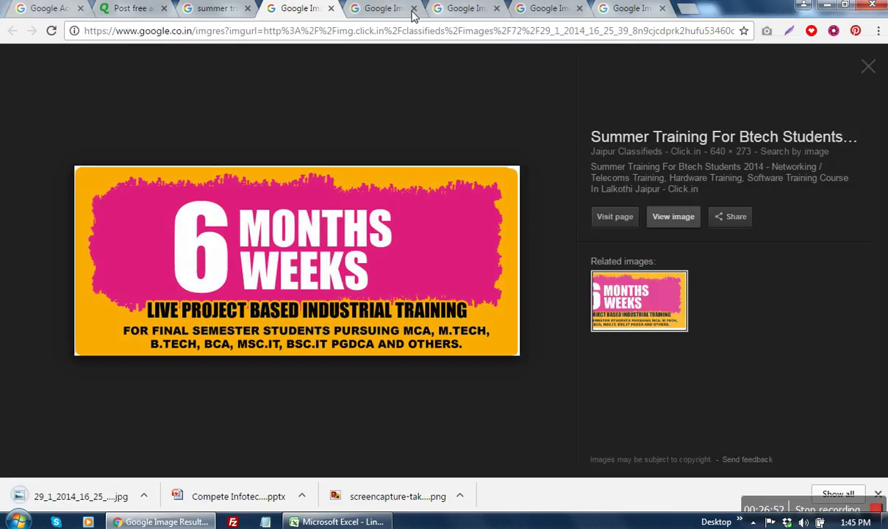
Step: Save the 6 Weeks Months banner to the Desktop as six-month-training
{"action": "left_click", "coordinate": [332, 8]}
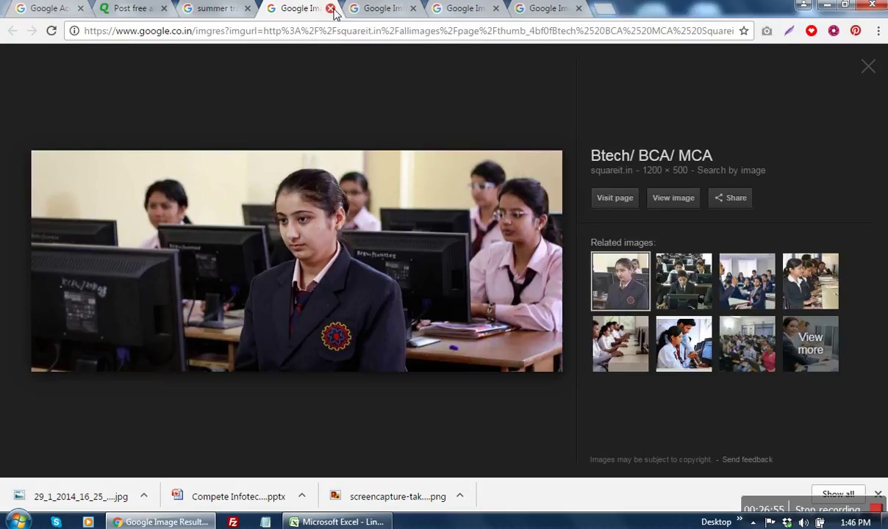
{"action": "left_click", "coordinate": [331, 8]}
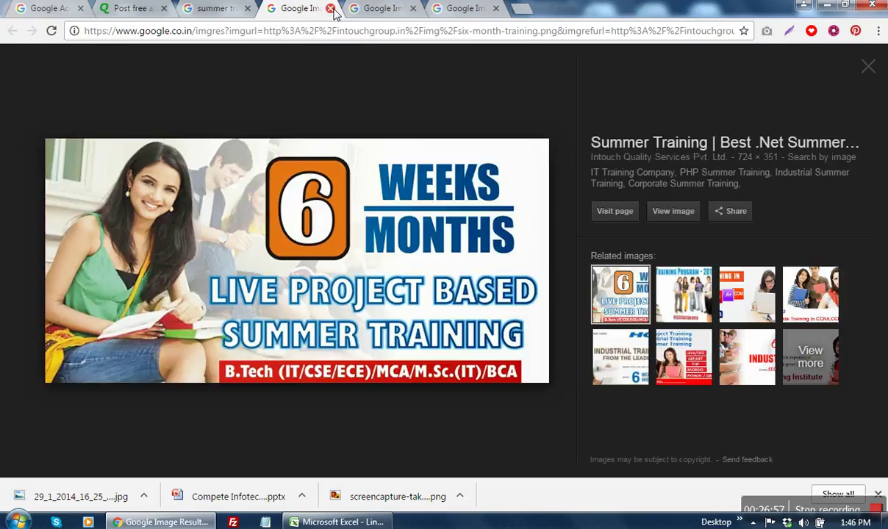
{"action": "left_click", "coordinate": [673, 212]}
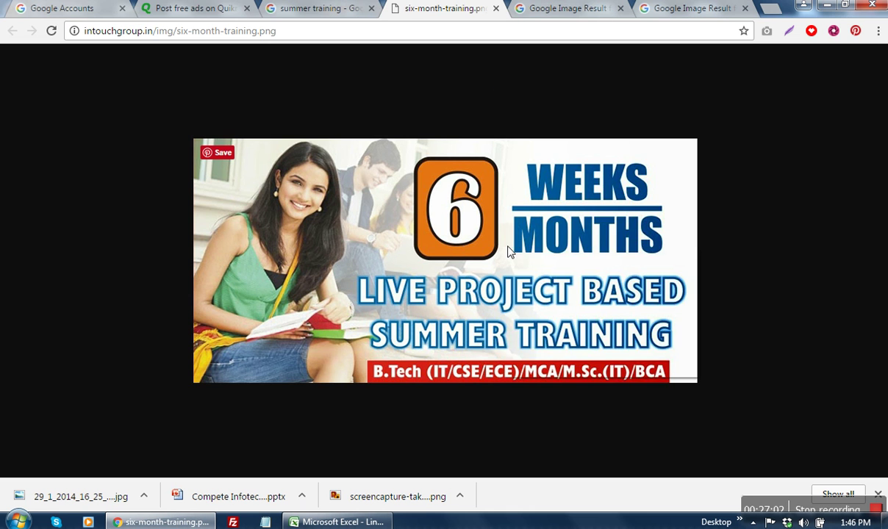
{"action": "right_click", "coordinate": [479, 232]}
{"action": "left_click", "coordinate": [546, 277]}
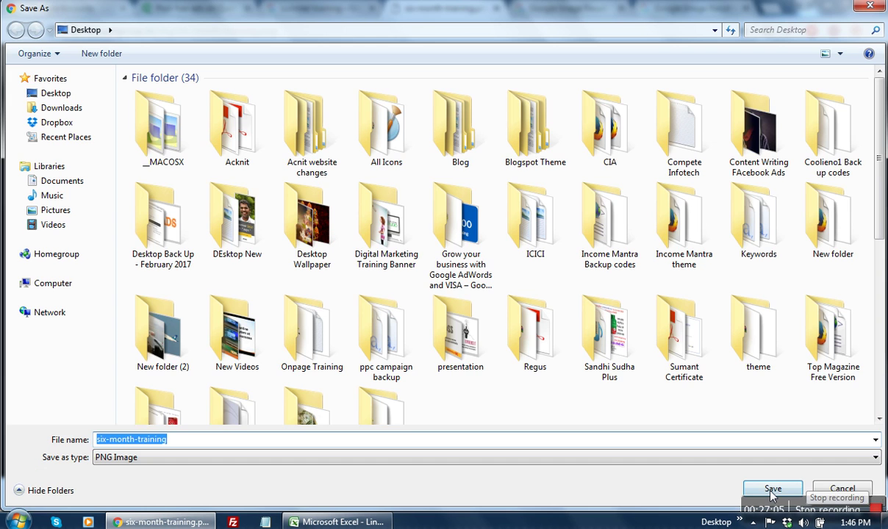
{"action": "left_click", "coordinate": [773, 487]}
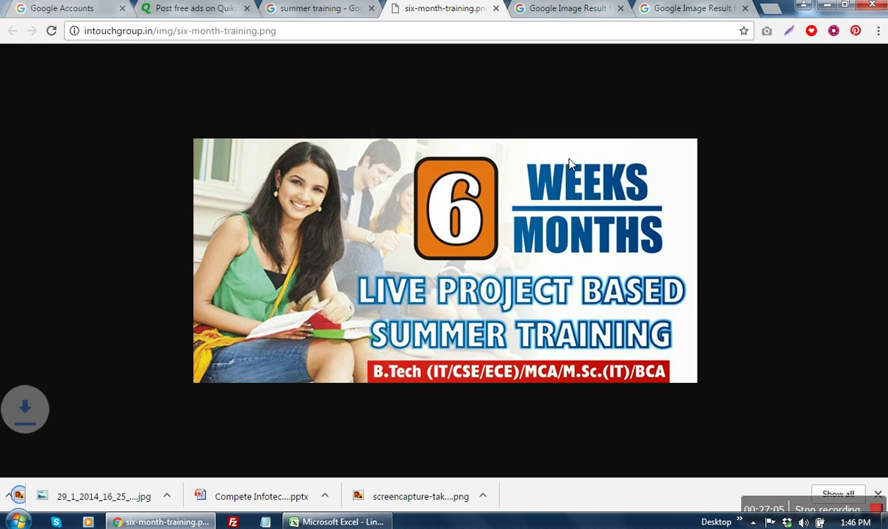
{"action": "left_click", "coordinate": [496, 9]}
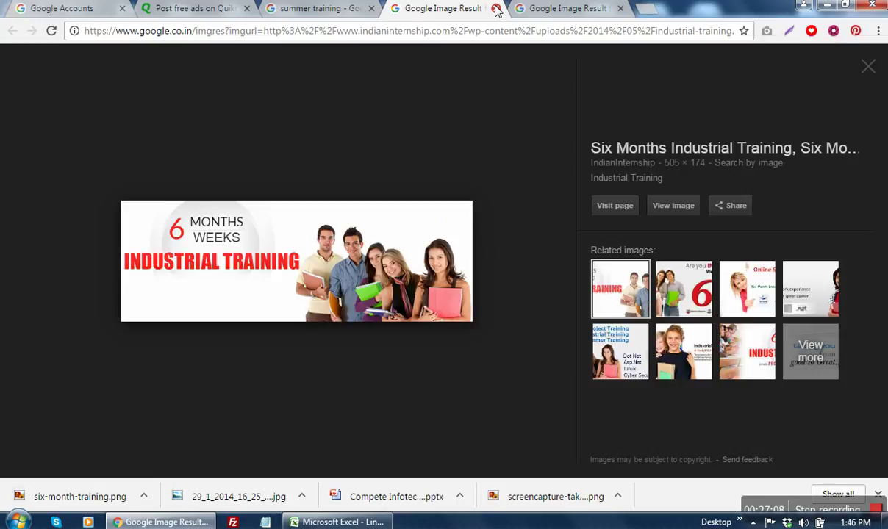
Step: Save the Summer Training banner to the Desktop as summer-training-banner, then minimize Chrome and Excel
{"action": "left_click", "coordinate": [496, 9]}
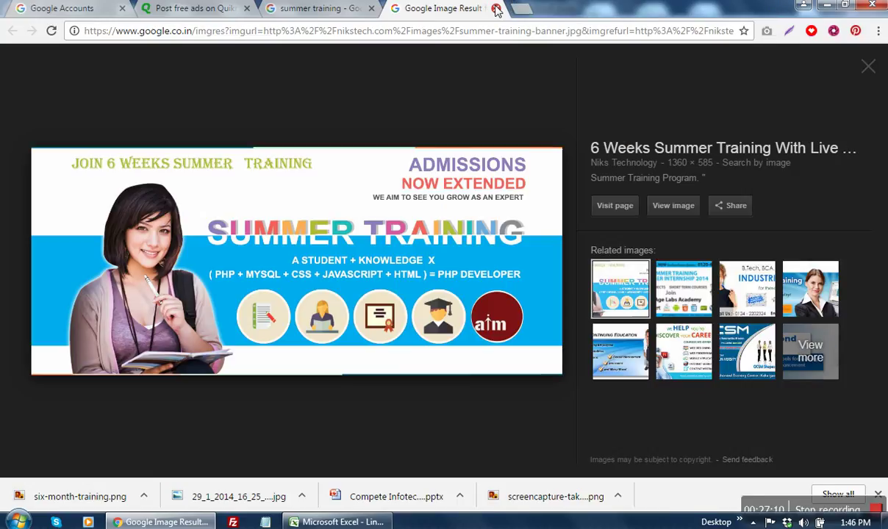
{"action": "left_click", "coordinate": [669, 215]}
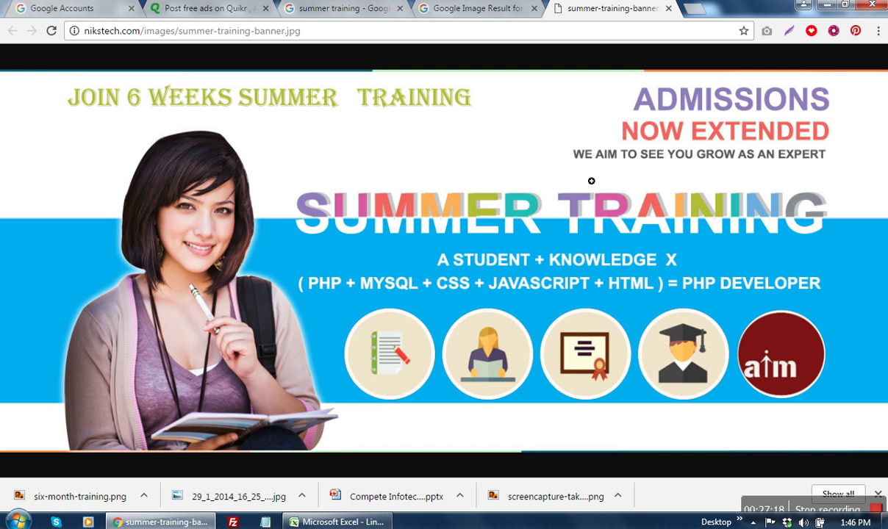
{"action": "right_click", "coordinate": [592, 185]}
{"action": "left_click", "coordinate": [641, 203]}
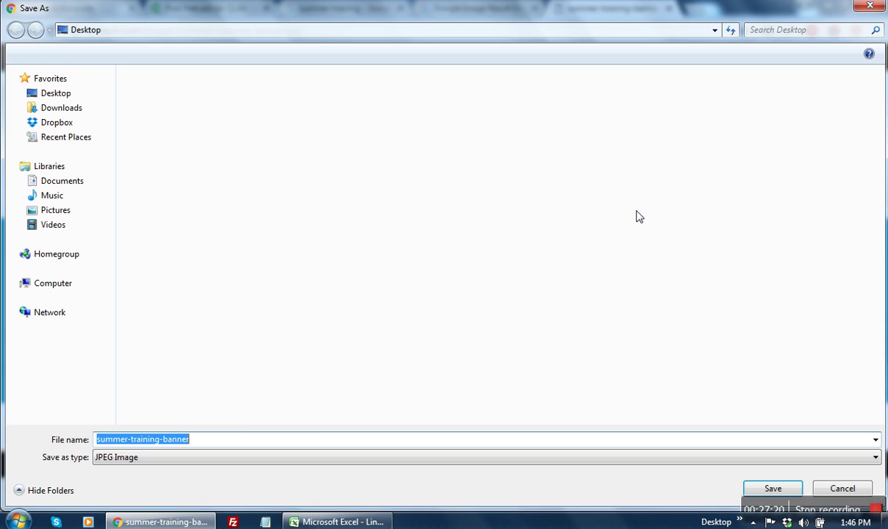
{"action": "left_click", "coordinate": [771, 489]}
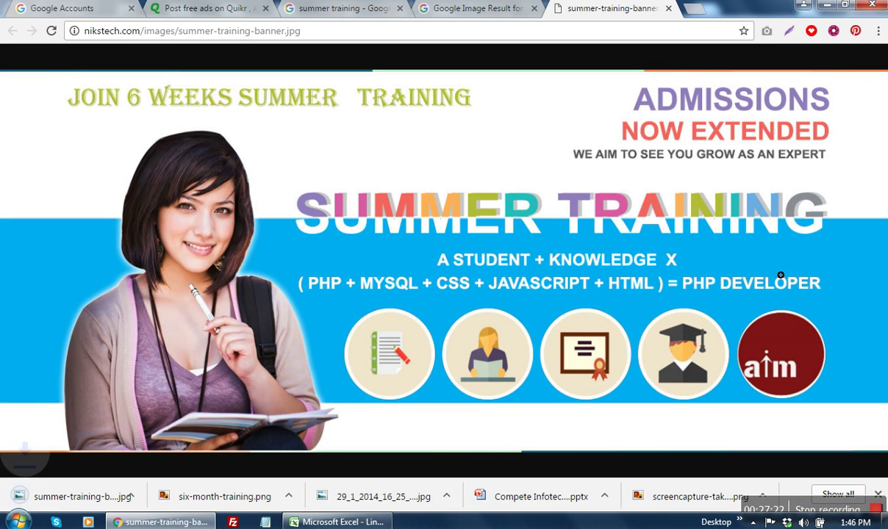
{"action": "left_click", "coordinate": [827, 5]}
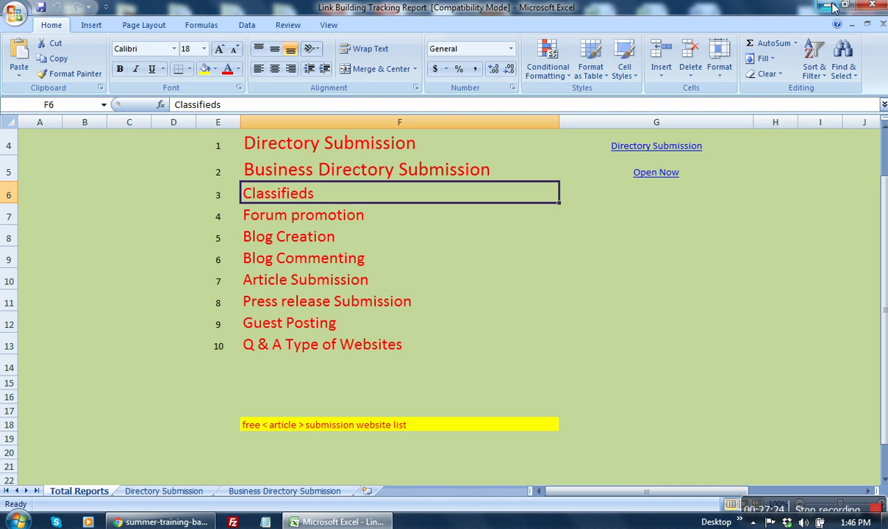
{"action": "left_click", "coordinate": [833, 7]}
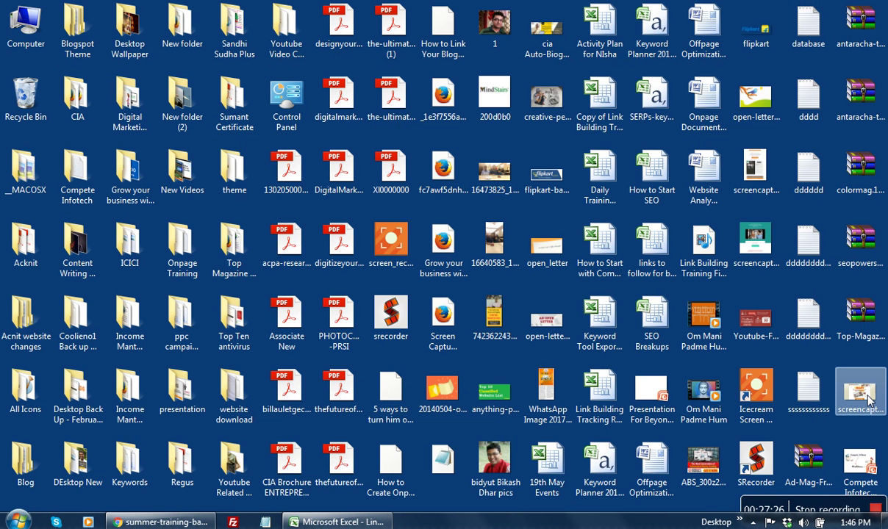
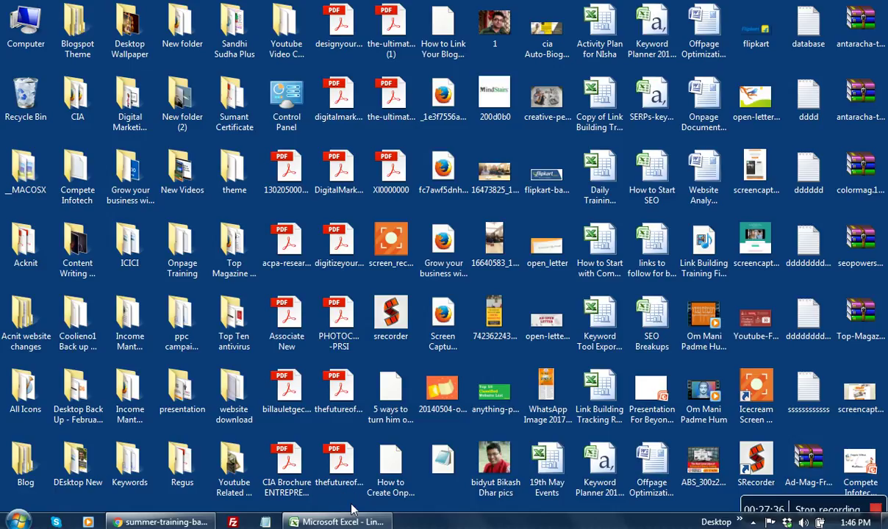
Step: Move the desktop PDFs into the Desktop Back Up folder and open the 29_1_2014 JPEG in Paint
{"action": "left_click_drag", "start_coordinate": [350, 507], "coordinate": [358, 9]}
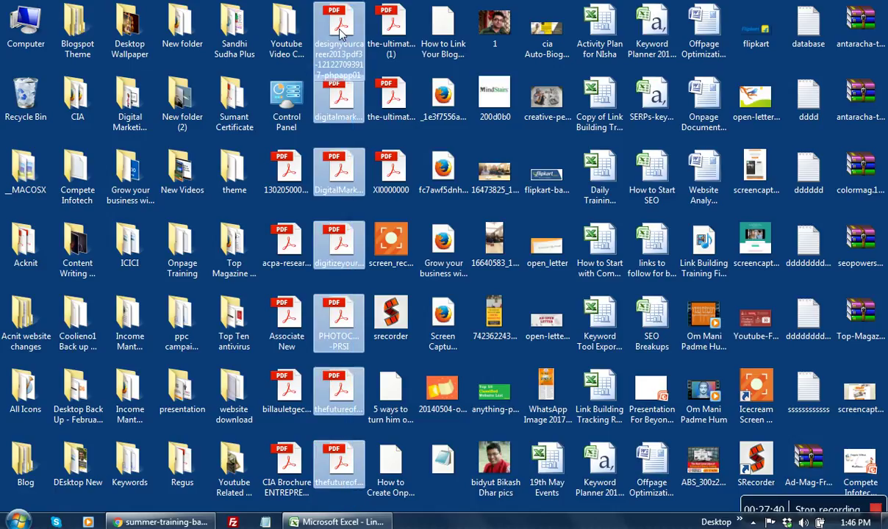
{"action": "left_click_drag", "start_coordinate": [340, 31], "coordinate": [71, 470]}
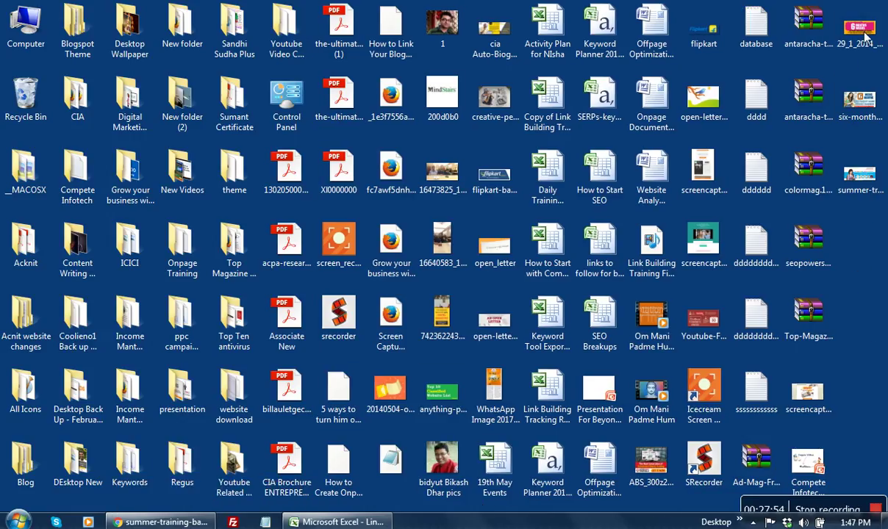
{"action": "double_click", "coordinate": [873, 42]}
{"action": "right_click", "coordinate": [874, 42]}
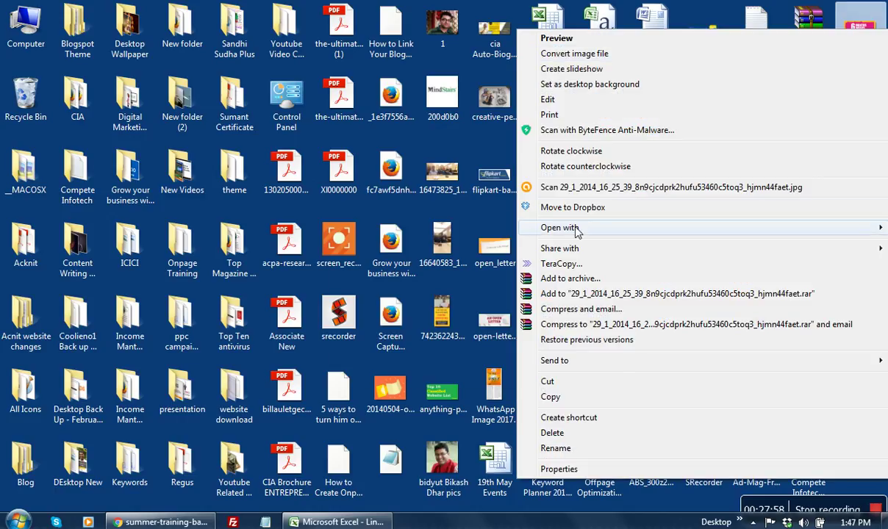
{"action": "mouse_move", "coordinate": [576, 230]}
{"action": "left_click", "coordinate": [376, 308]}
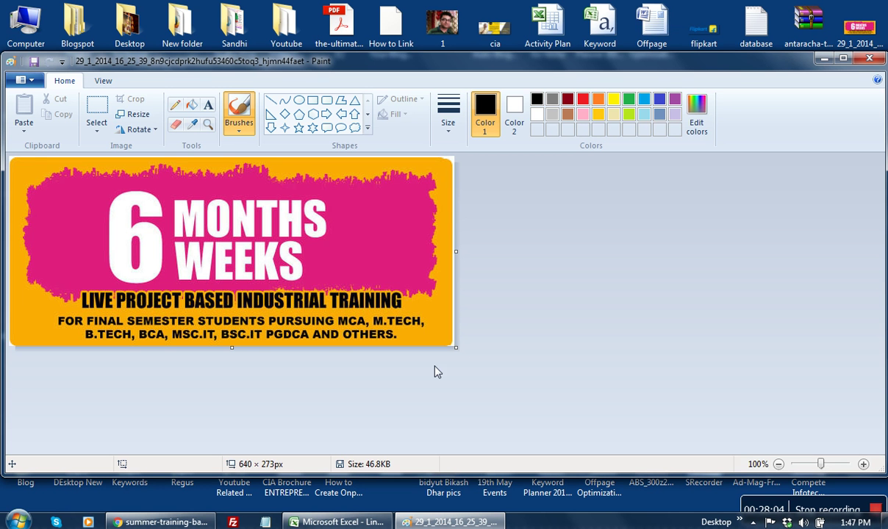
Step: Resize the banner canvas to 638 × 318 px, adding a strip below the image
{"action": "left_click_drag", "start_coordinate": [462, 353], "coordinate": [467, 385]}
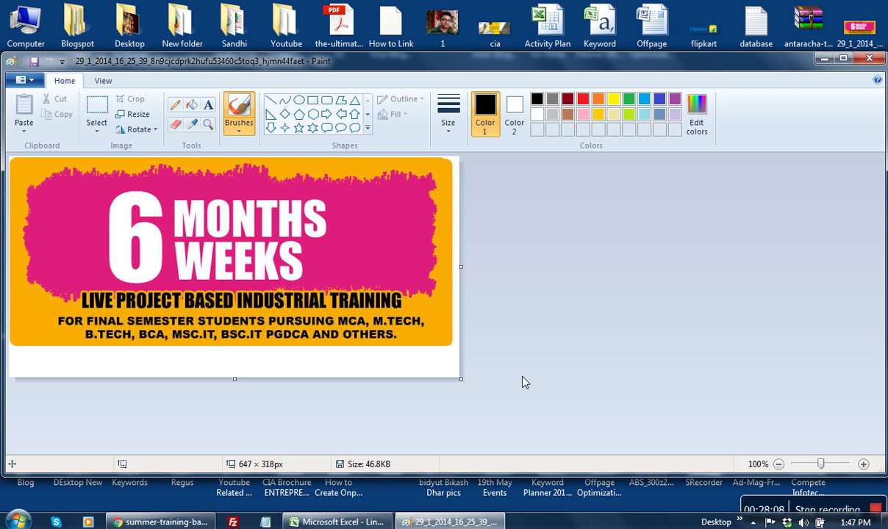
{"action": "left_click", "coordinate": [192, 106]}
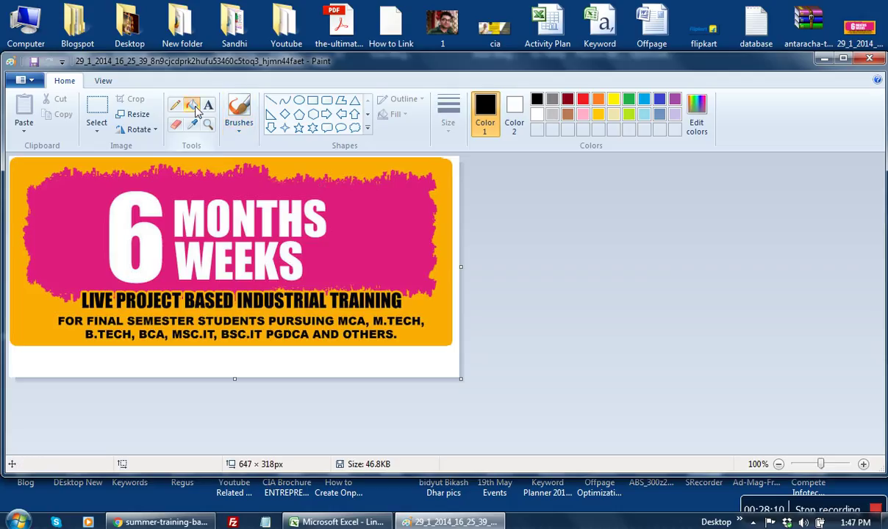
{"action": "left_click", "coordinate": [583, 99]}
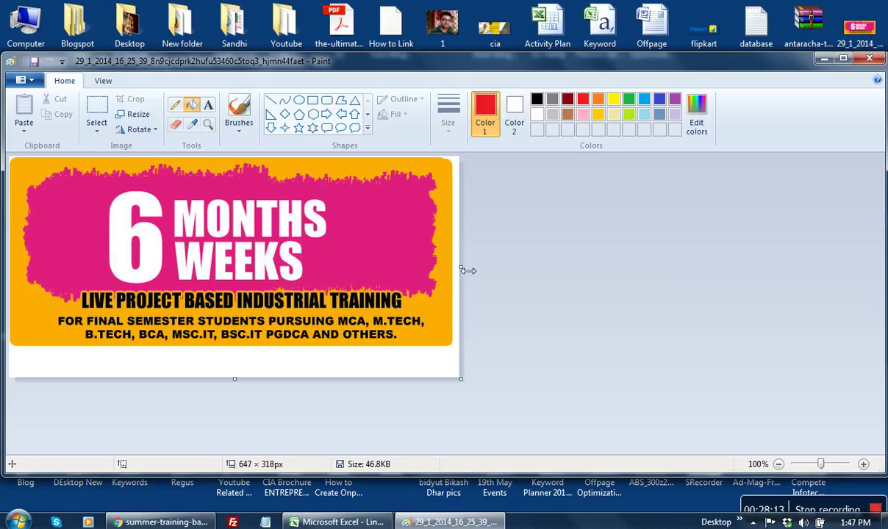
{"action": "left_click_drag", "start_coordinate": [468, 270], "coordinate": [461, 269]}
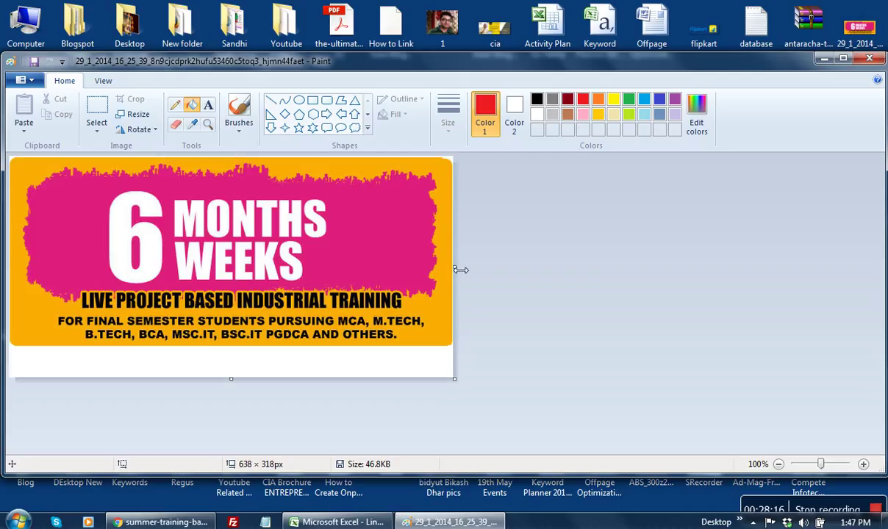
Step: Fill the new strip red, then back to white, and start a text box in it
{"action": "left_click", "coordinate": [268, 347]}
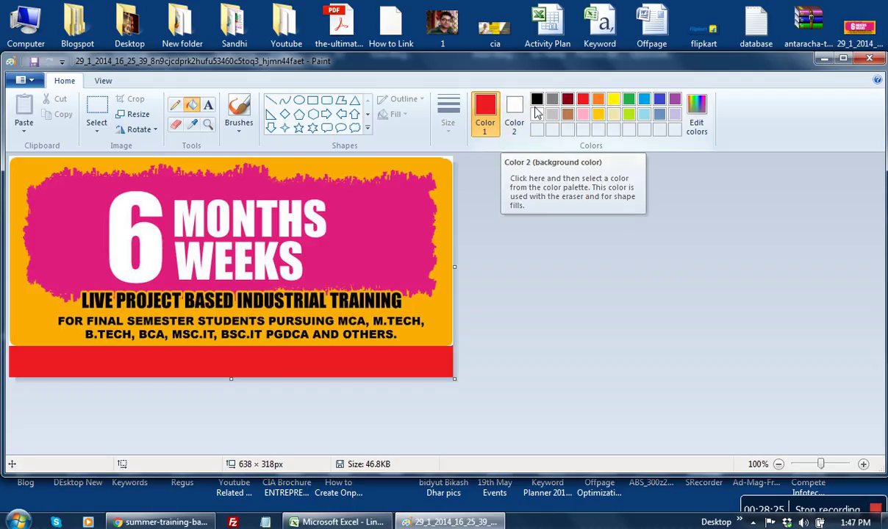
{"action": "left_click", "coordinate": [536, 114]}
{"action": "left_click", "coordinate": [324, 352]}
{"action": "left_click", "coordinate": [208, 107]}
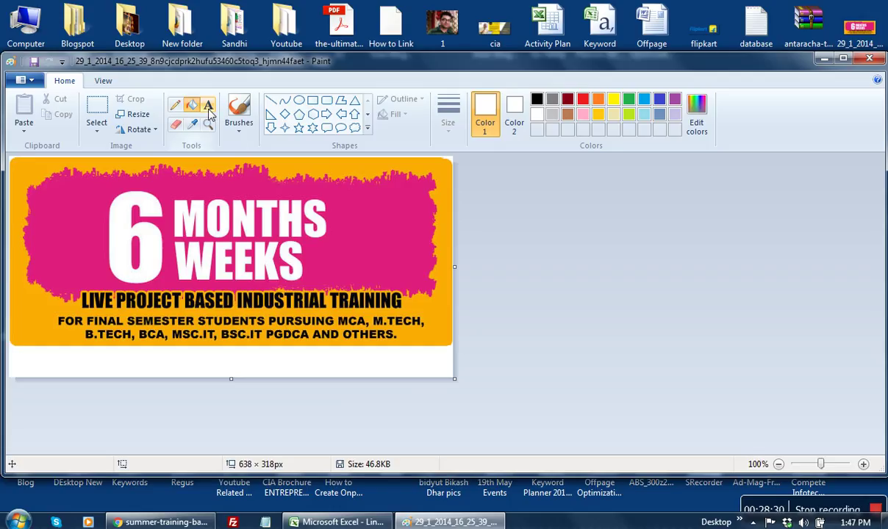
{"action": "left_click", "coordinate": [65, 354]}
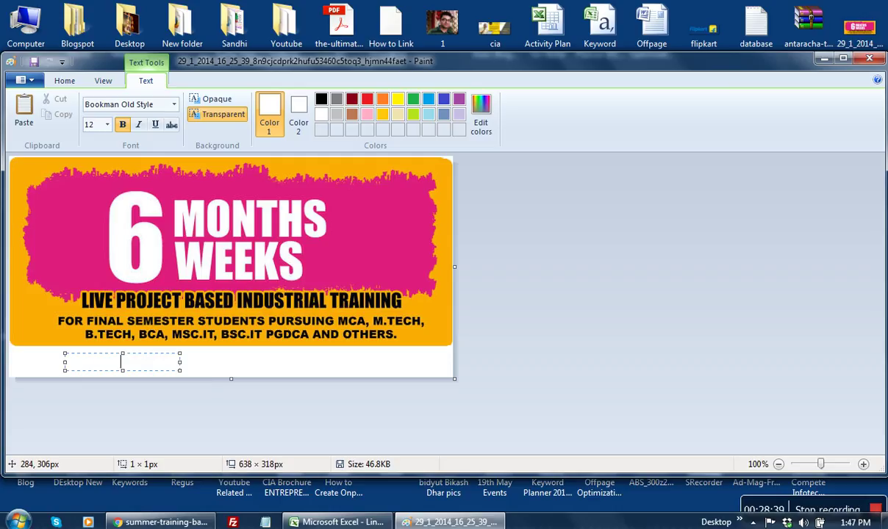
Step: Write a black line giving the call and WhatsApp numbers for a FREE DEMO Class
{"action": "type", "text": "in"}
{"action": "key", "text": "ctrl+a"}
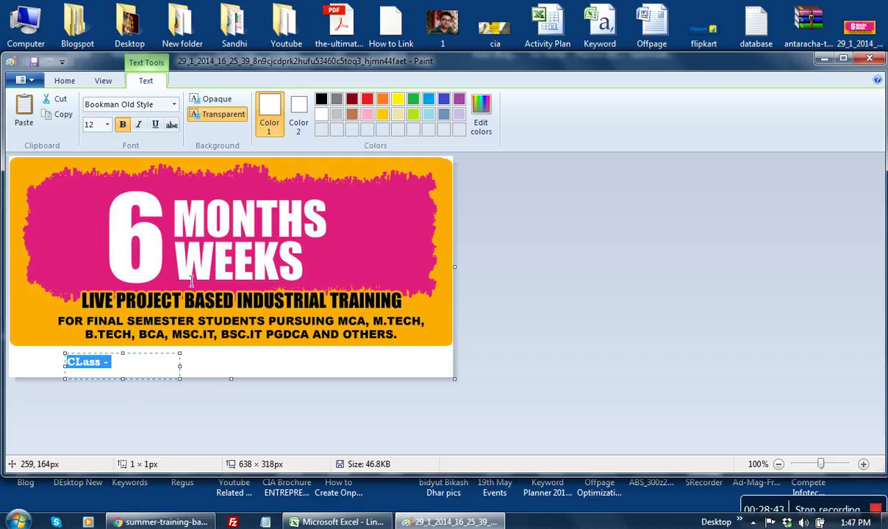
{"action": "left_click", "coordinate": [321, 99]}
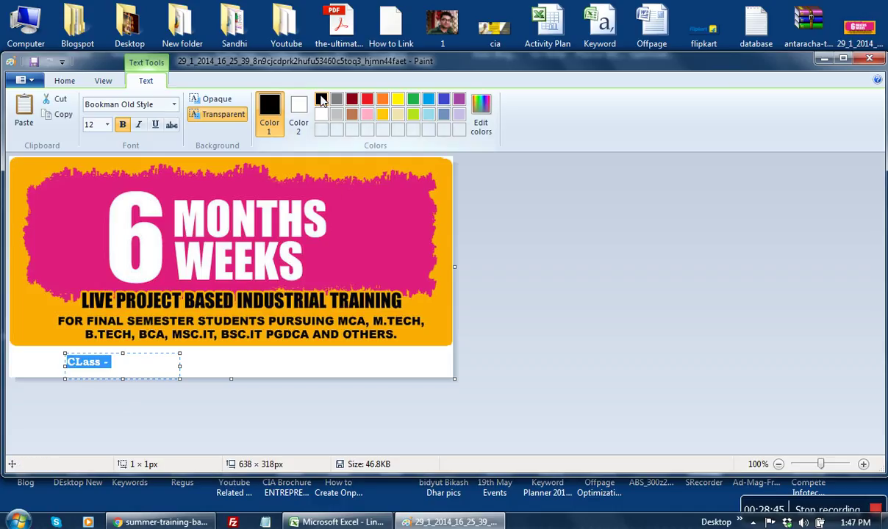
{"action": "left_click_drag", "start_coordinate": [186, 367], "coordinate": [452, 368]}
{"action": "left_click", "coordinate": [233, 376]}
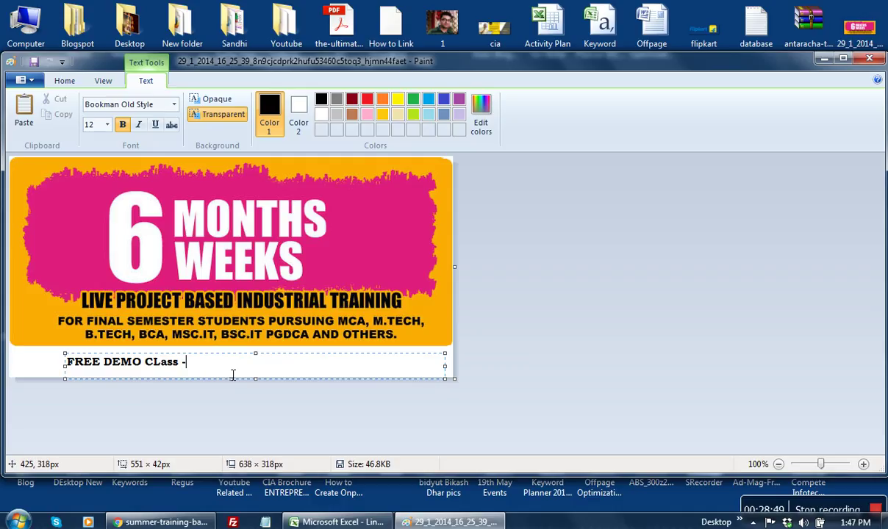
{"action": "left_click_drag", "start_coordinate": [69, 367], "coordinate": [99, 365]}
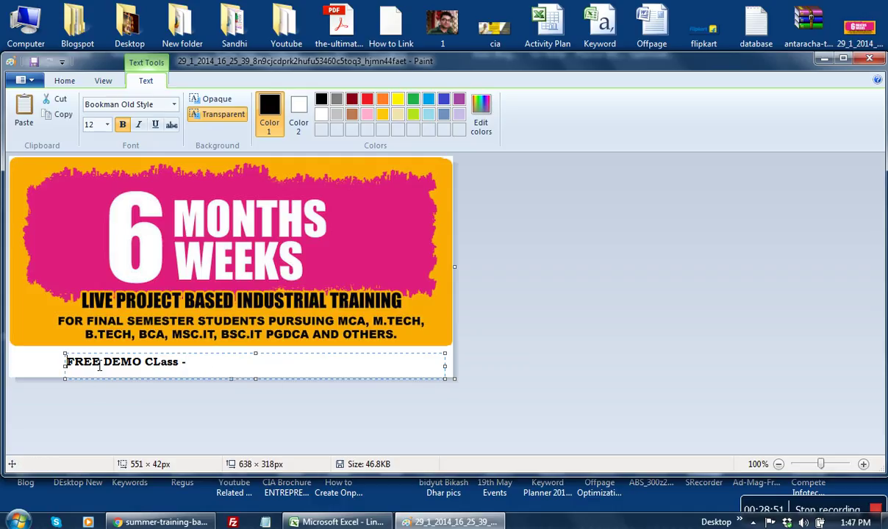
{"action": "type", "text": "CALL"}
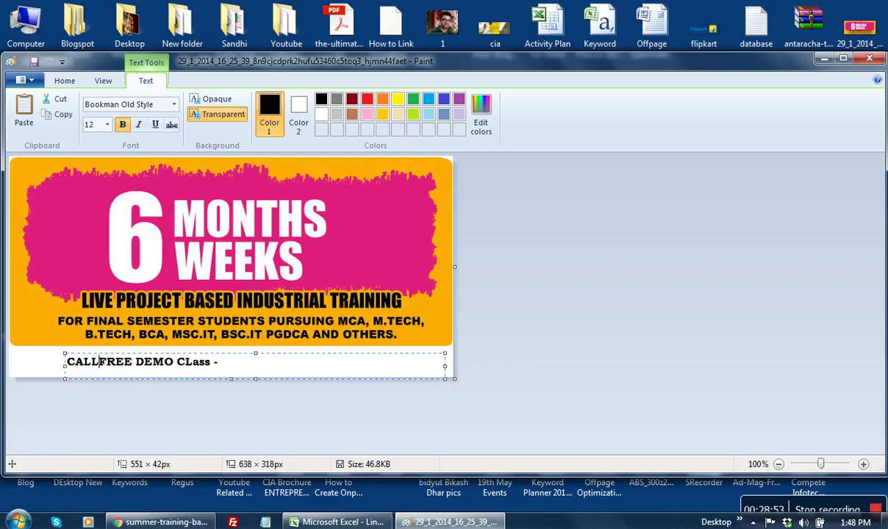
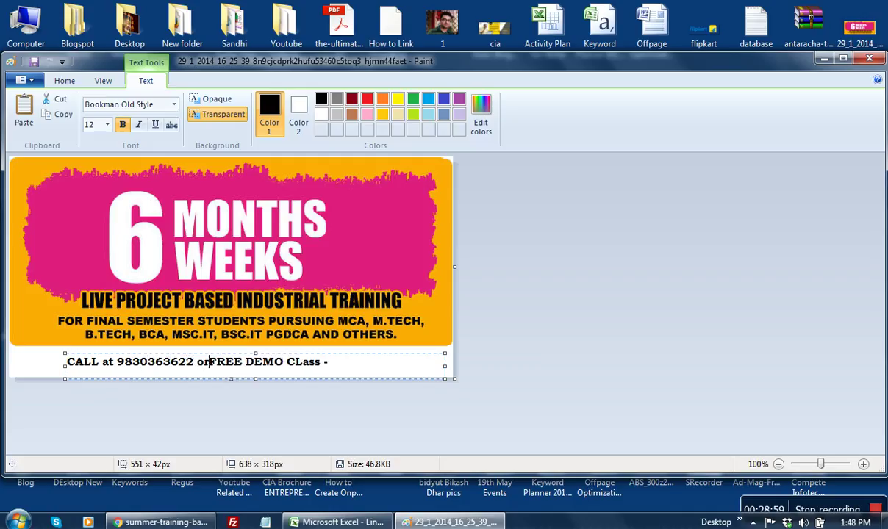
{"action": "type", "text": "hats"}
{"action": "type", "text": "app at "}
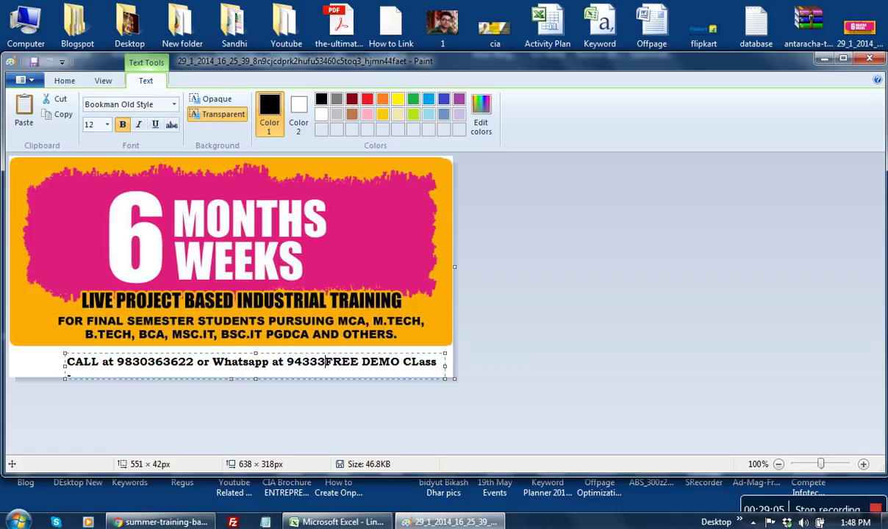
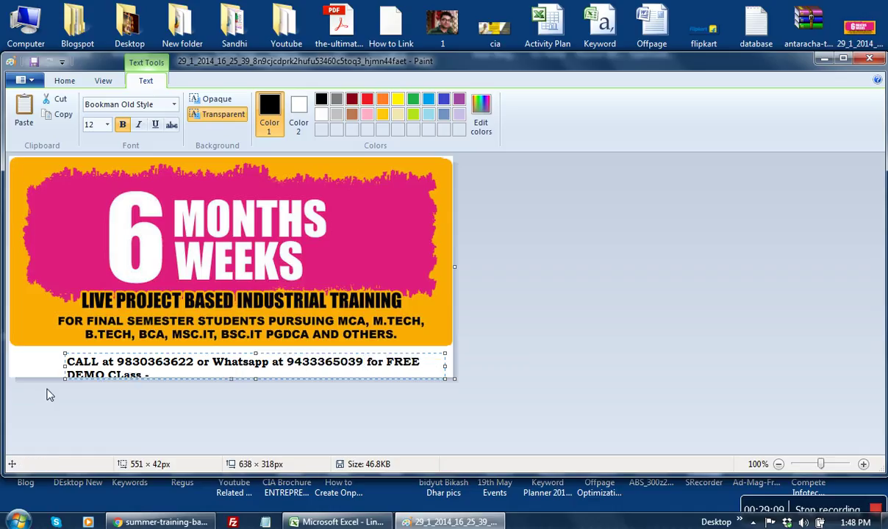
Step: Stretch the text box to the full canvas width and fix the 'CLass' typo and trailing dash
{"action": "left_click_drag", "start_coordinate": [65, 365], "coordinate": [10, 365]}
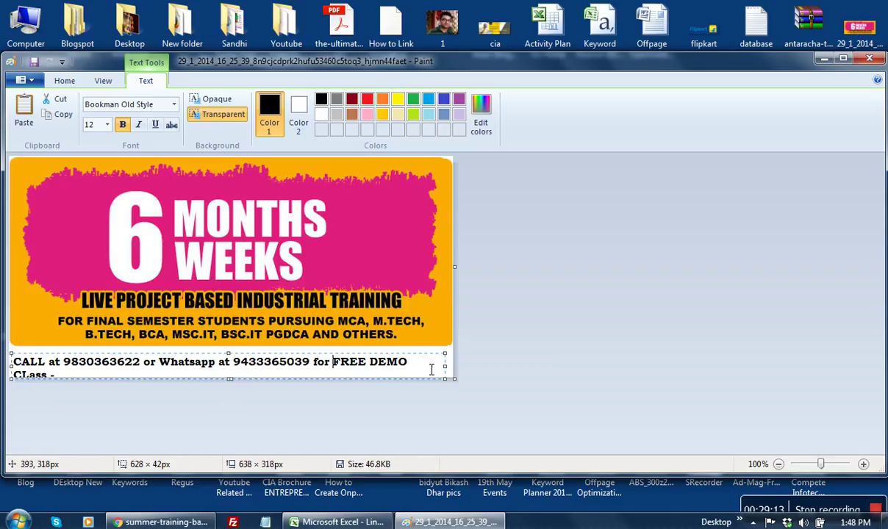
{"action": "left_click_drag", "start_coordinate": [445, 370], "coordinate": [460, 368]}
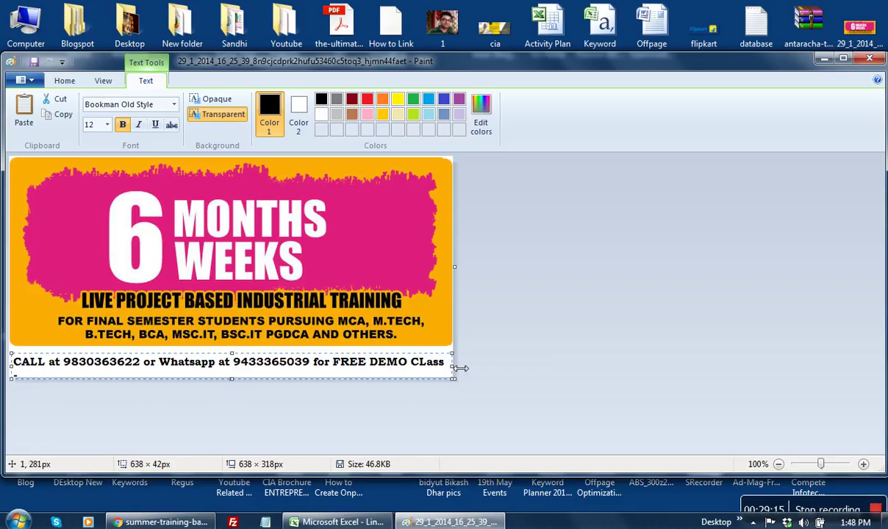
{"action": "left_click_drag", "start_coordinate": [232, 353], "coordinate": [232, 357]}
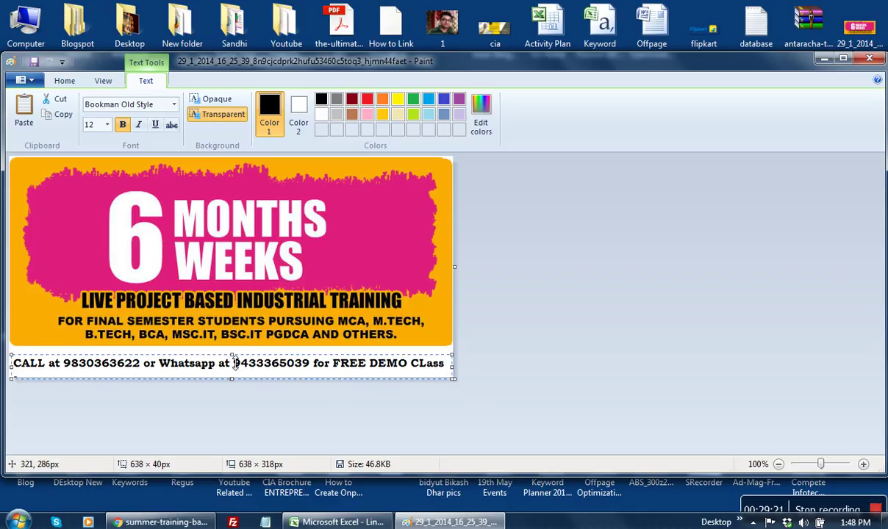
{"action": "left_click_drag", "start_coordinate": [235, 361], "coordinate": [233, 352]}
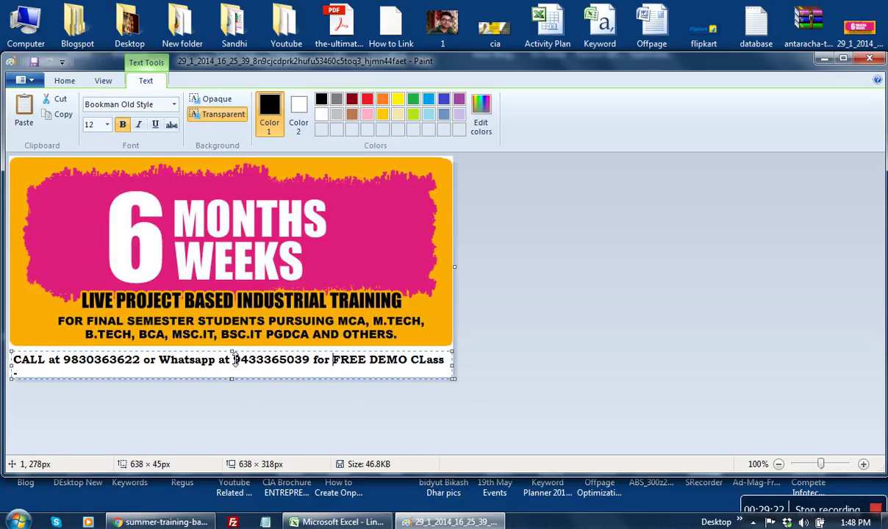
{"action": "left_click", "coordinate": [427, 361]}
{"action": "key", "text": "BackSpace"}
{"action": "type", "text": "l"}
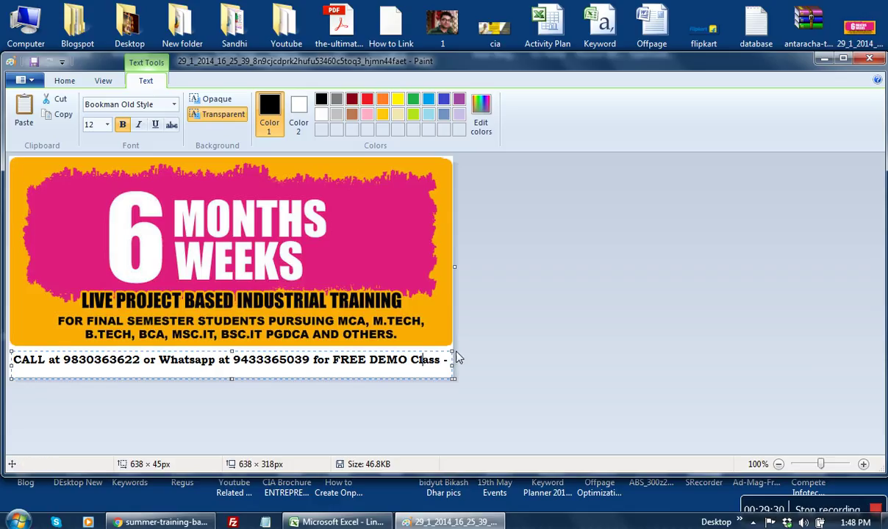
{"action": "left_click_drag", "start_coordinate": [454, 354], "coordinate": [457, 353]}
{"action": "key", "text": "Right"}
{"action": "key", "text": "Right"}
{"action": "key", "text": "Right"}
{"action": "key", "text": "Delete"}
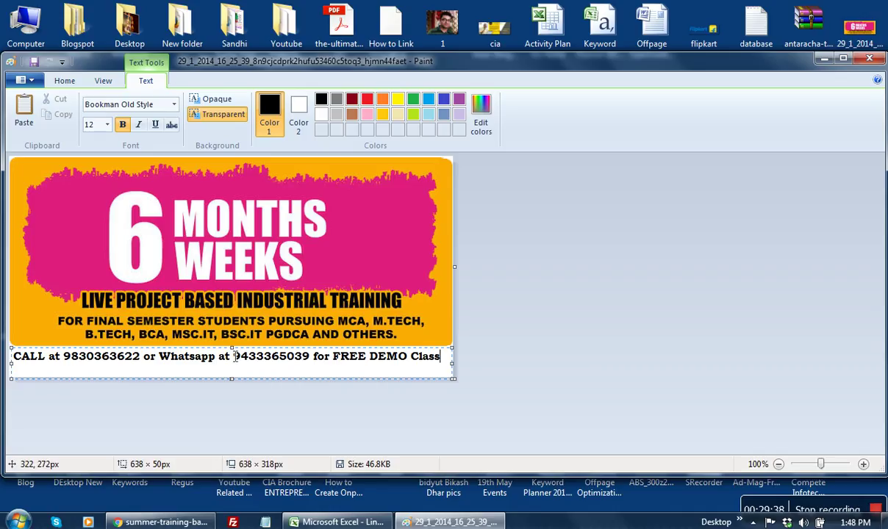
{"action": "left_click_drag", "start_coordinate": [232, 355], "coordinate": [240, 358]}
{"action": "key", "text": "ctrl+a"}
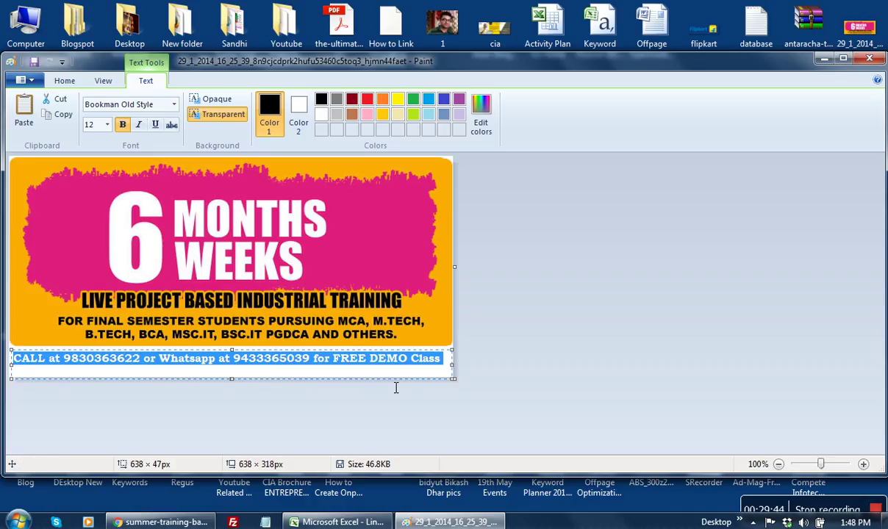
Step: Recolour the contact line dark red with a transparent text background
{"action": "left_click", "coordinate": [322, 115]}
{"action": "left_click", "coordinate": [352, 98]}
{"action": "left_click", "coordinate": [234, 115]}
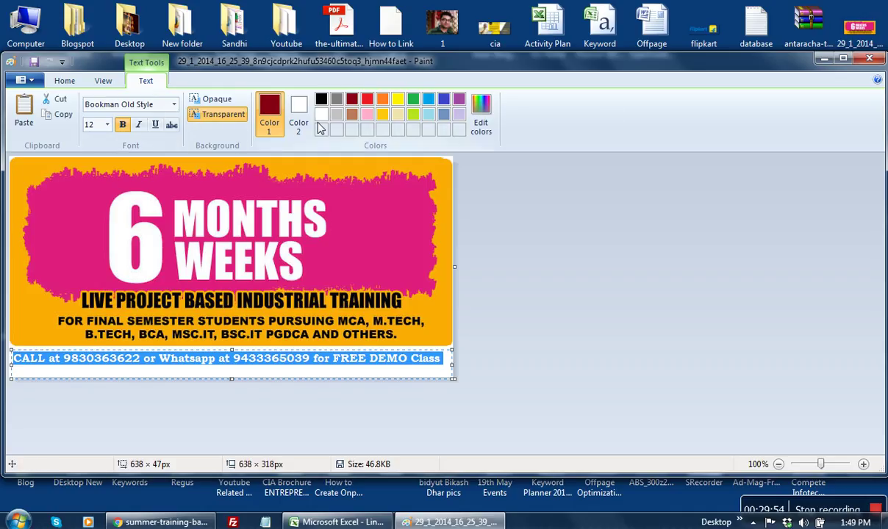
{"action": "left_click", "coordinate": [66, 80]}
Step: Fill the strip behind the line yellow, undoing a black trial fill, and save the banner
{"action": "left_click", "coordinate": [192, 107]}
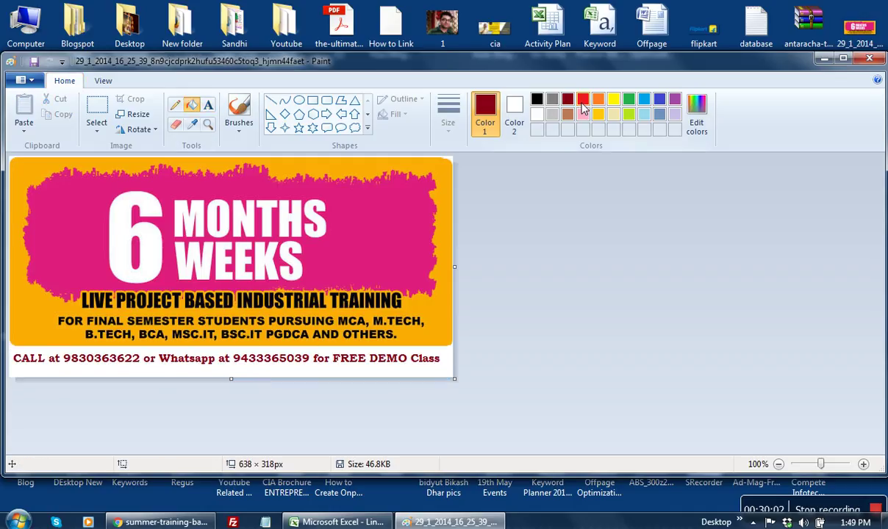
{"action": "left_click", "coordinate": [613, 99]}
{"action": "left_click", "coordinate": [451, 372]}
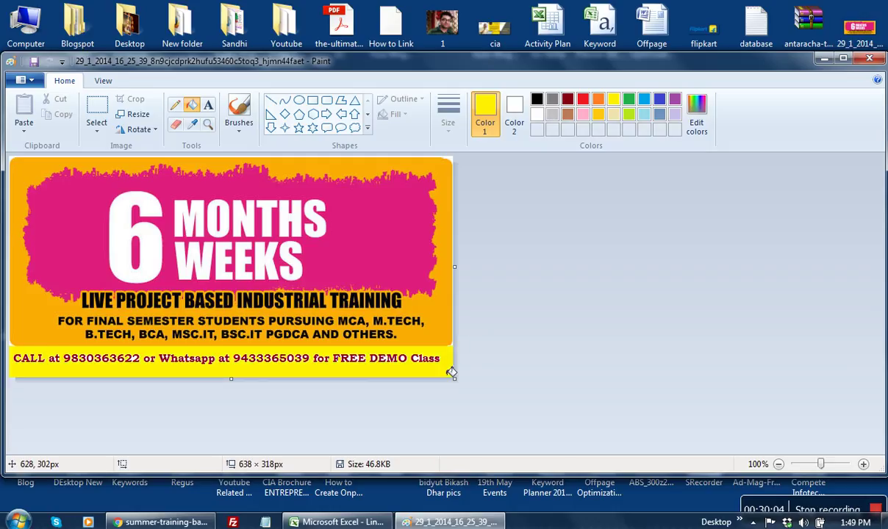
{"action": "left_click", "coordinate": [582, 98]}
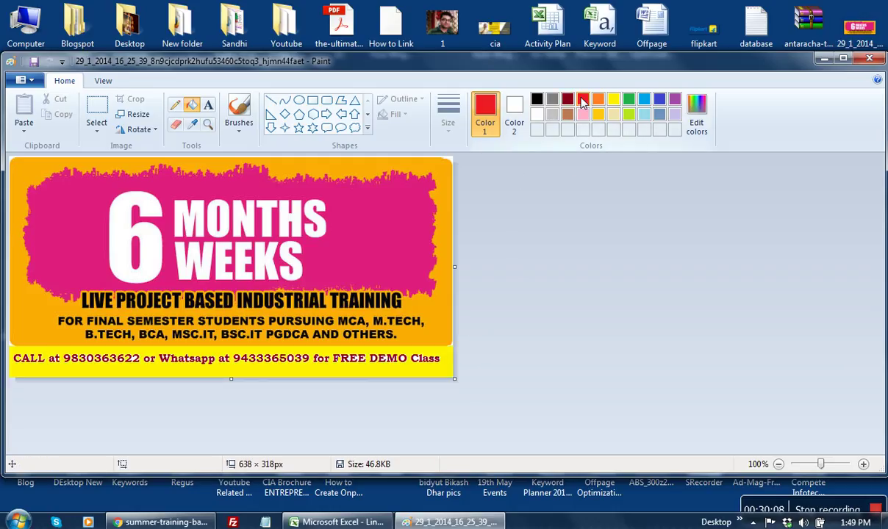
{"action": "left_click", "coordinate": [537, 100]}
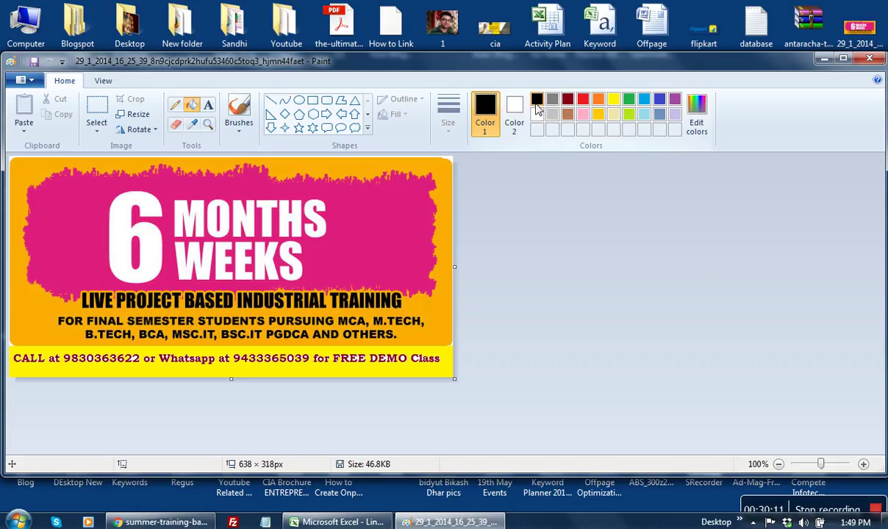
{"action": "left_click", "coordinate": [432, 366]}
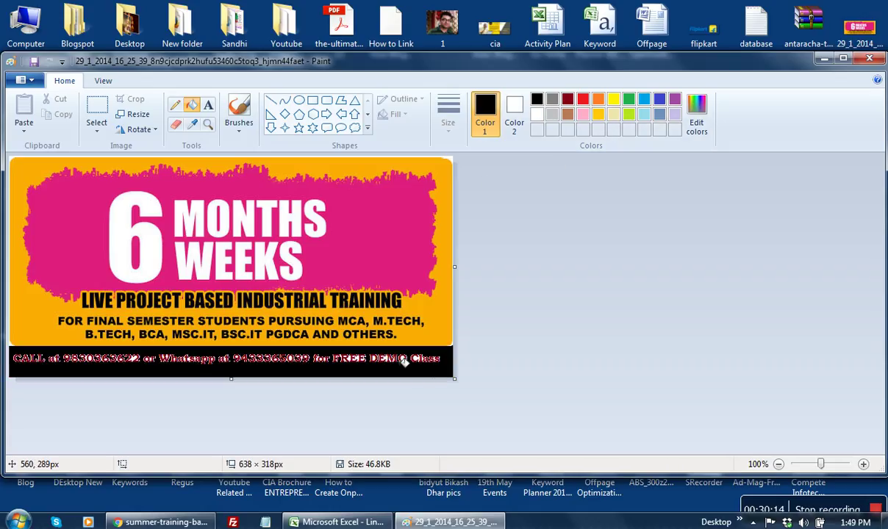
{"action": "key", "text": "ctrl+z"}
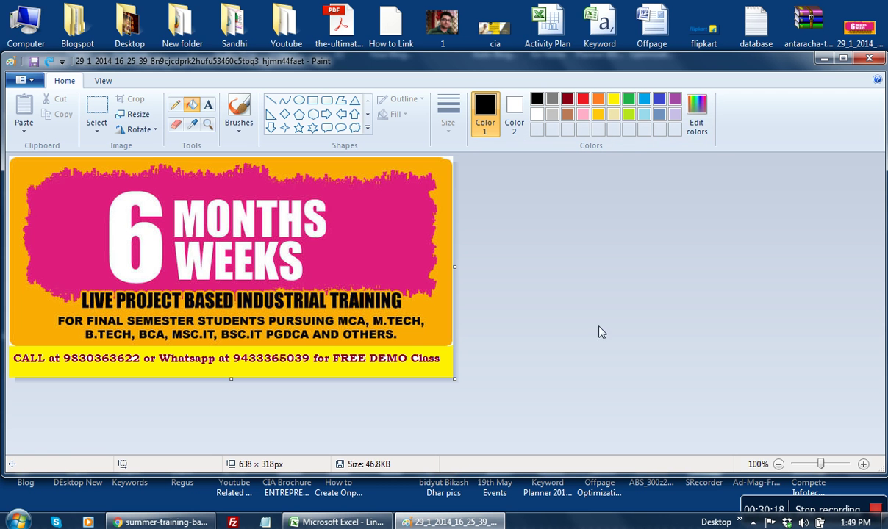
{"action": "left_click", "coordinate": [32, 64]}
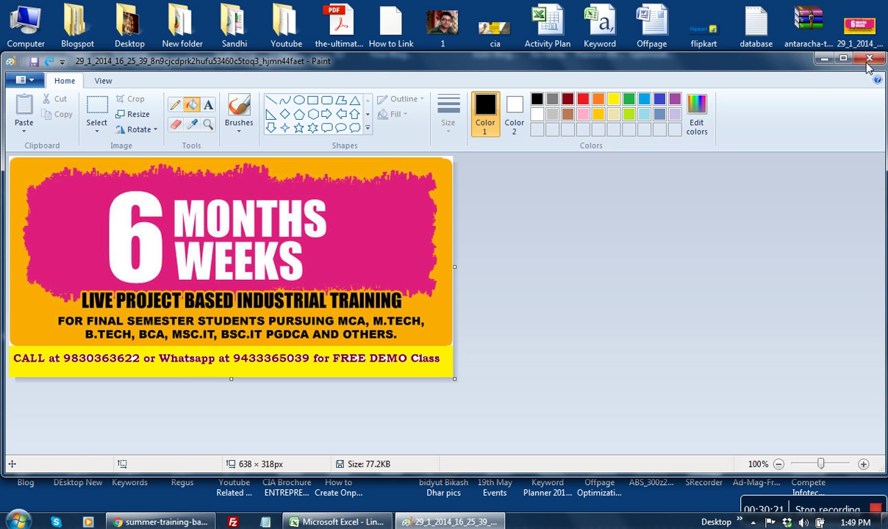
{"action": "left_click", "coordinate": [824, 59]}
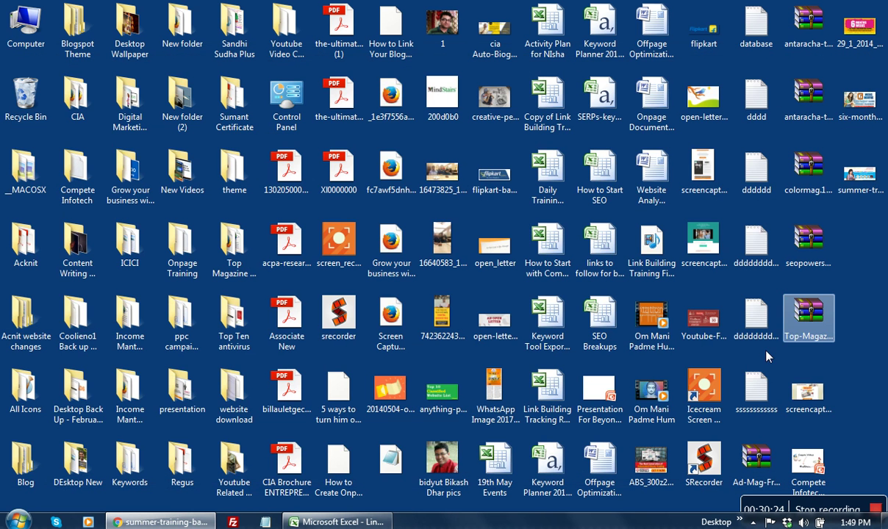
Step: Bring Chrome back and switch to the 'Post free ads on Quikr' tab
{"action": "left_click", "coordinate": [160, 521]}
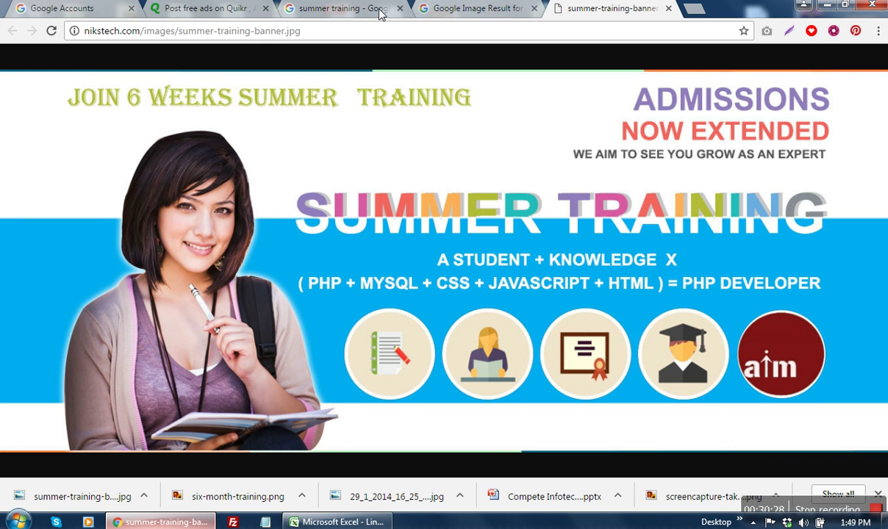
{"action": "left_click", "coordinate": [208, 11]}
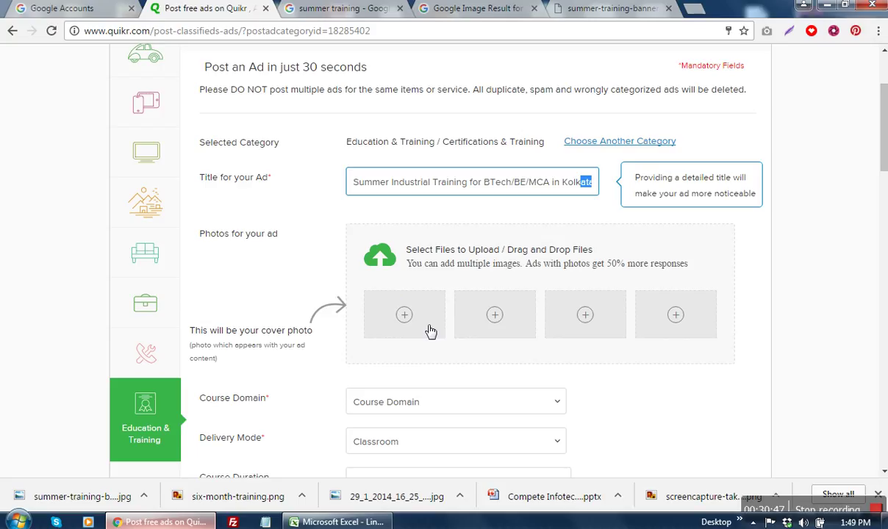
Step: Upload the 6 Months Weeks banner, summer-training-banner and six-month-training as the ad's three photos
{"action": "left_click", "coordinate": [396, 323]}
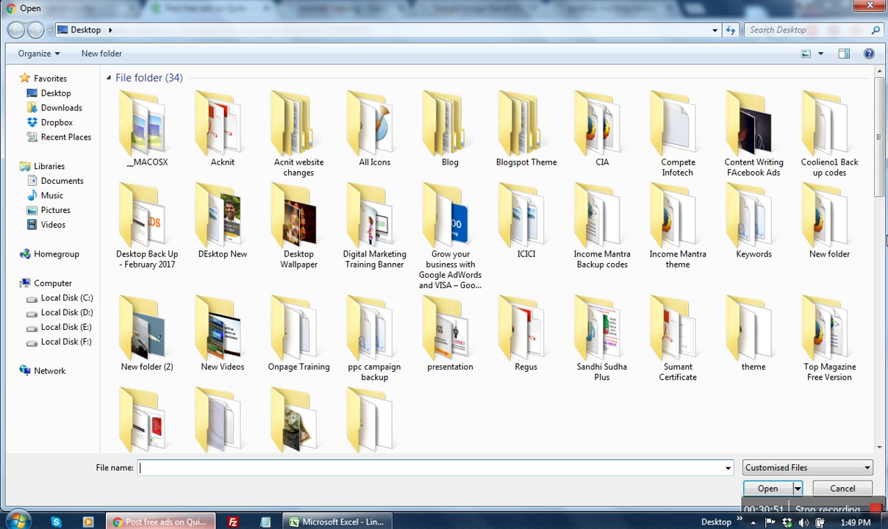
{"action": "scroll", "coordinate": [885, 276], "scroll_direction": "down", "scroll_amount": 3}
{"action": "scroll", "coordinate": [885, 276], "scroll_direction": "down", "scroll_amount": 2}
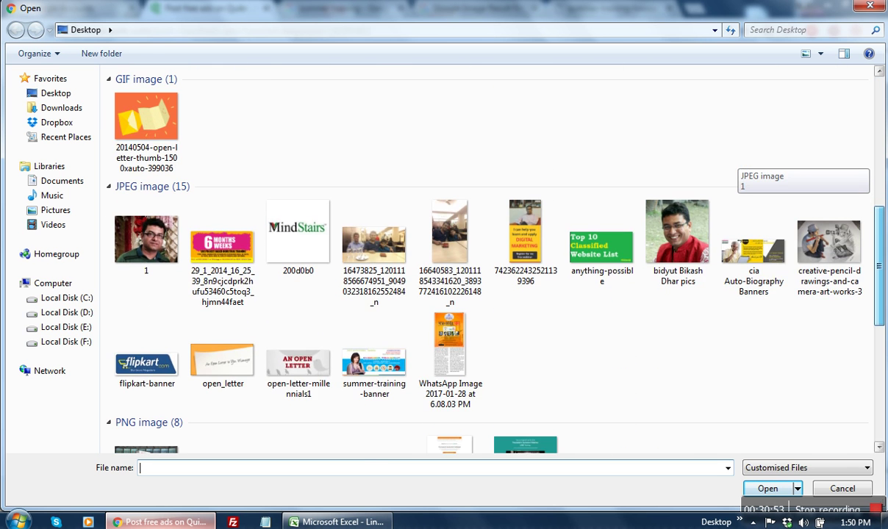
{"action": "double_click", "coordinate": [248, 269]}
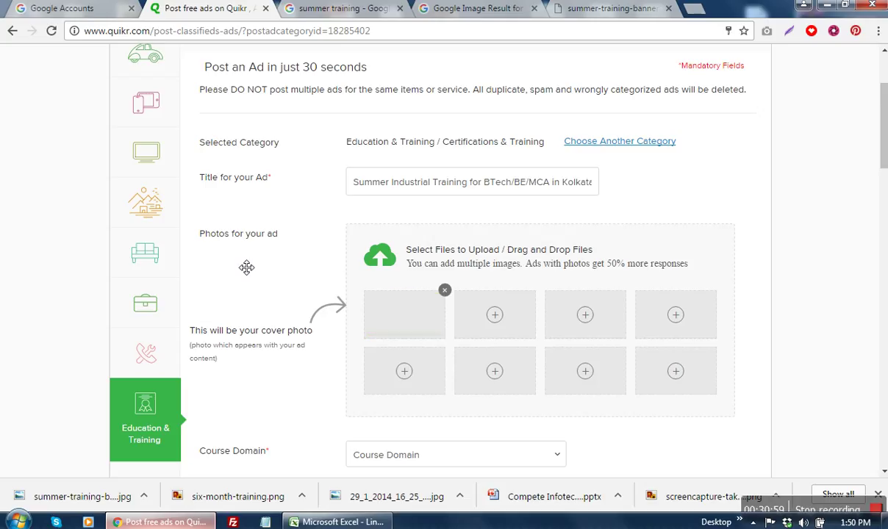
{"action": "left_click", "coordinate": [494, 316]}
{"action": "scroll", "coordinate": [727, 169], "scroll_direction": "down", "scroll_amount": 5}
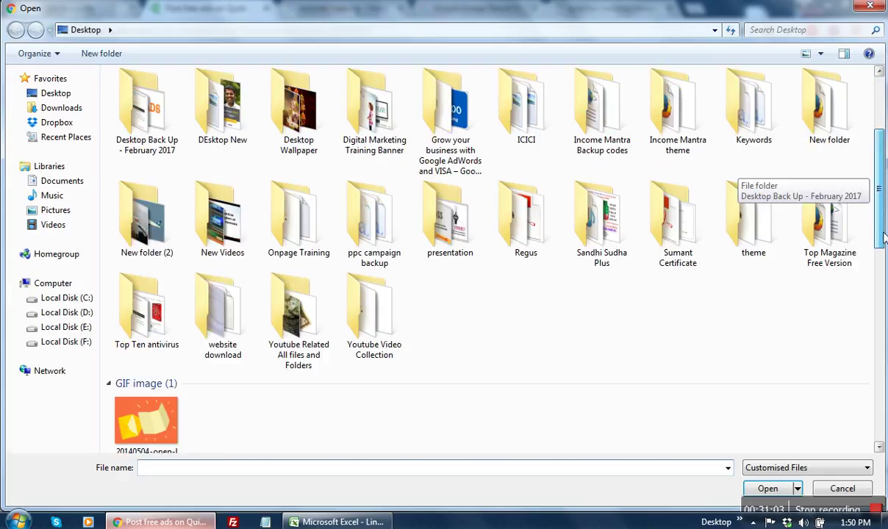
{"action": "scroll", "coordinate": [731, 172], "scroll_direction": "down", "scroll_amount": 3}
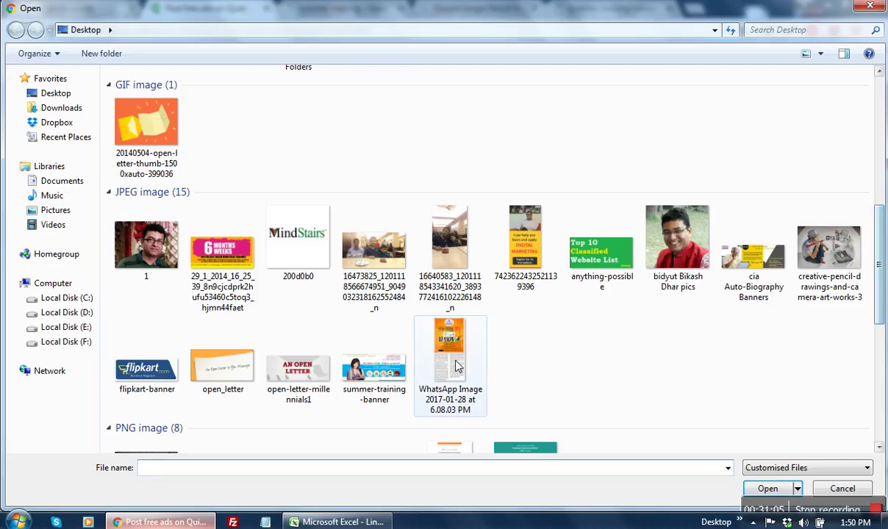
{"action": "left_click", "coordinate": [382, 375]}
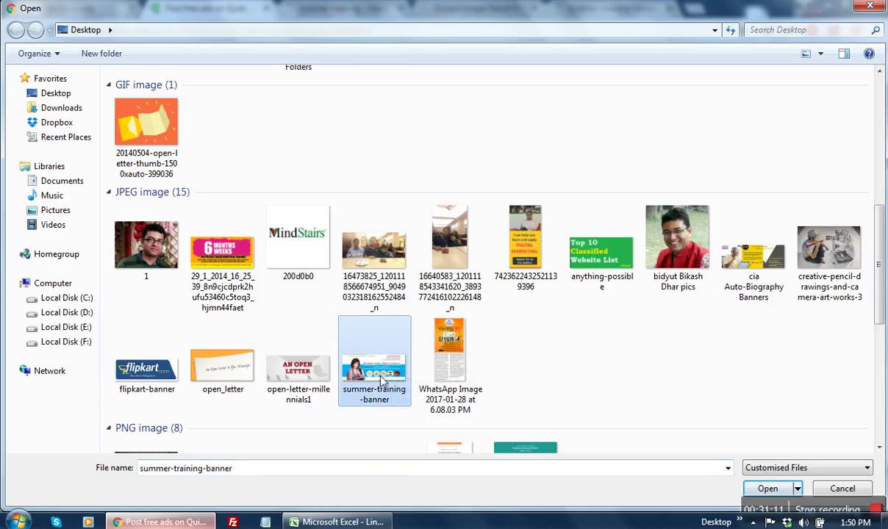
{"action": "double_click", "coordinate": [382, 379]}
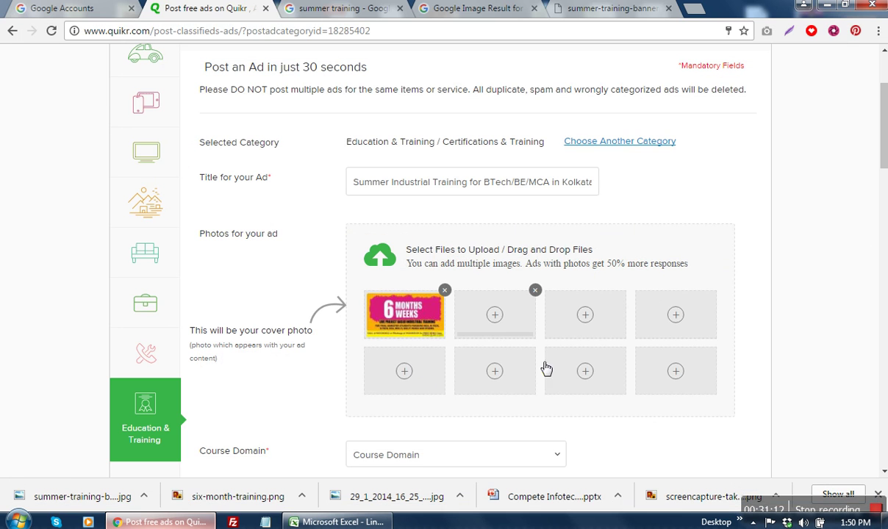
{"action": "left_click", "coordinate": [585, 316]}
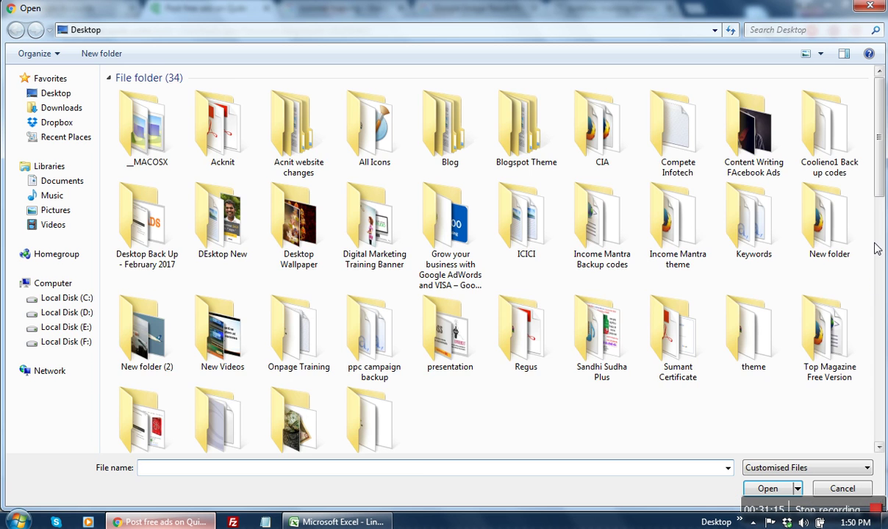
{"action": "scroll", "coordinate": [881, 182], "scroll_direction": "down", "scroll_amount": 10}
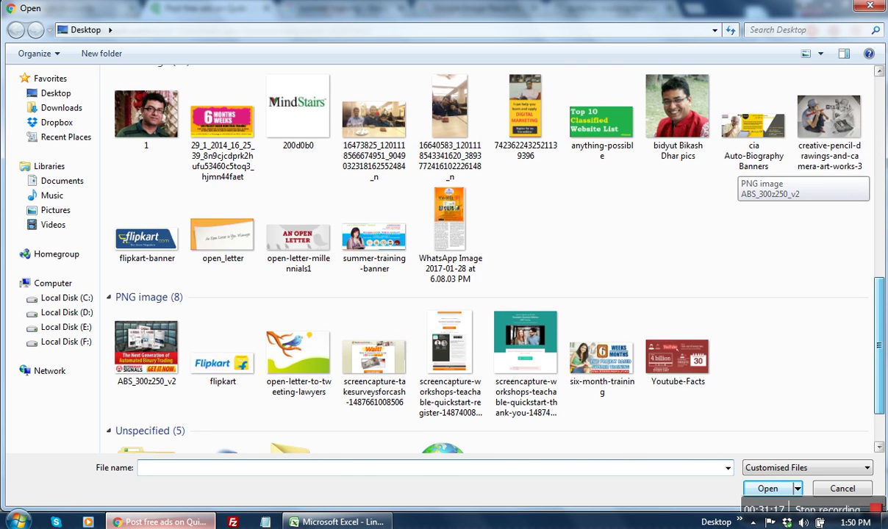
{"action": "scroll", "coordinate": [468, 254], "scroll_direction": "down", "scroll_amount": 1}
{"action": "left_click", "coordinate": [592, 309]}
{"action": "double_click", "coordinate": [592, 309]}
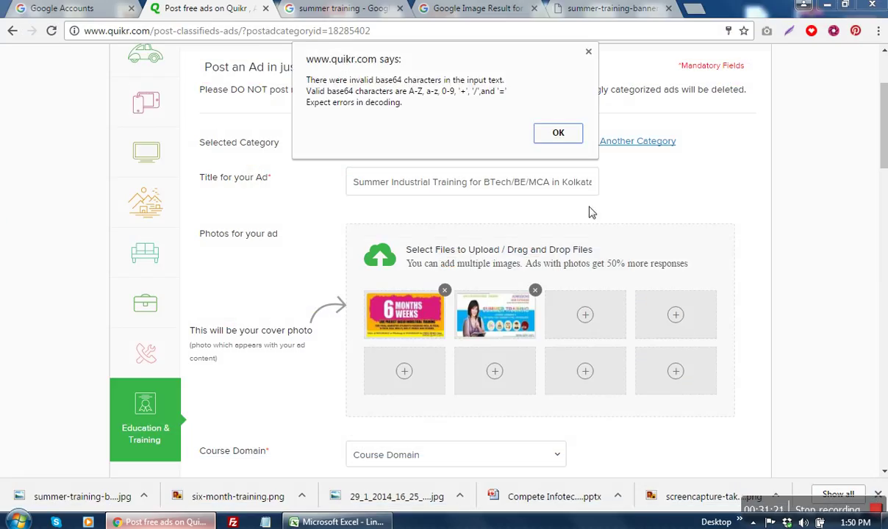
{"action": "left_click", "coordinate": [565, 141]}
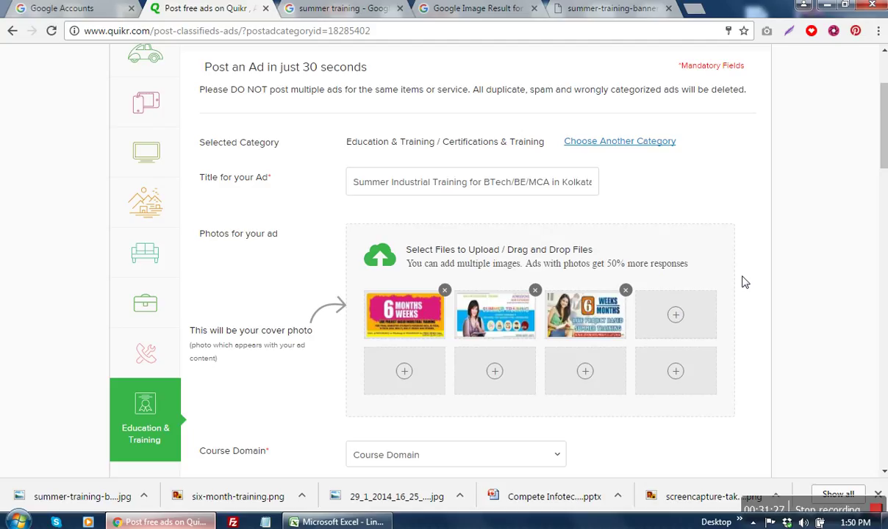
Step: Set Course Domain to Computer Training Courses; tick Ethical Hacking, Content Management, Administration and Computer Networking categories
{"action": "scroll", "coordinate": [614, 297], "scroll_direction": "down", "scroll_amount": 2}
{"action": "left_click", "coordinate": [420, 317]}
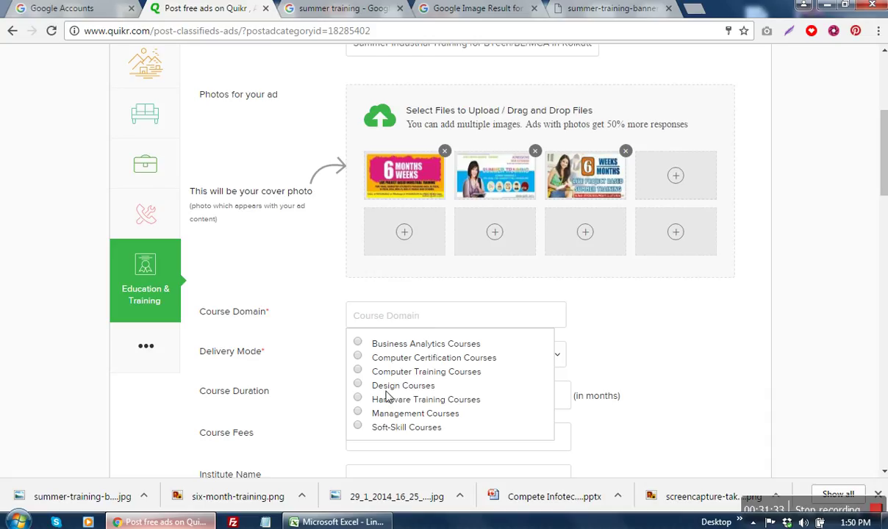
{"action": "left_click", "coordinate": [358, 372]}
{"action": "left_click", "coordinate": [413, 358]}
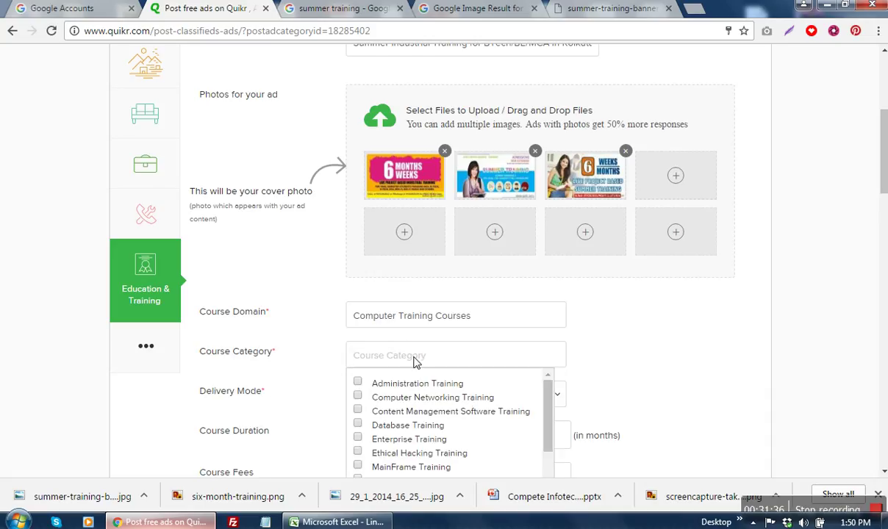
{"action": "scroll", "coordinate": [626, 360], "scroll_direction": "down", "scroll_amount": 2}
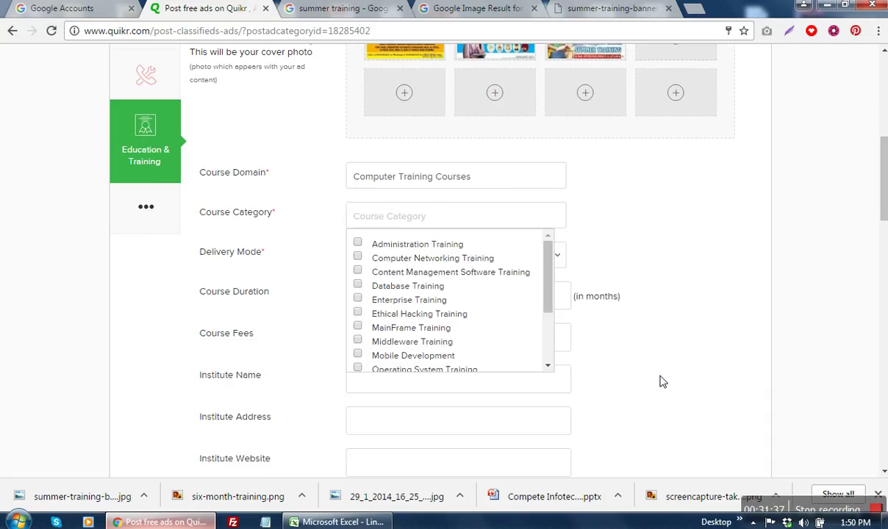
{"action": "left_click", "coordinate": [357, 313]}
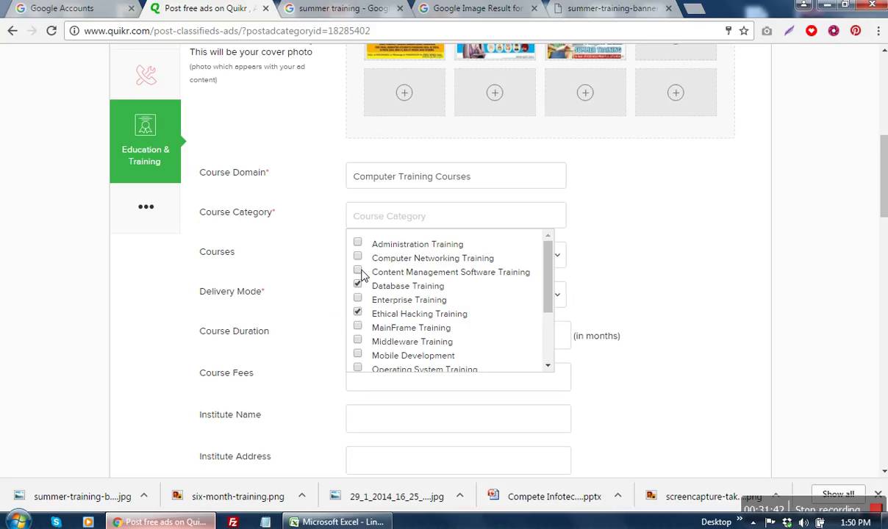
{"action": "left_click", "coordinate": [358, 272]}
{"action": "left_click", "coordinate": [358, 312]}
{"action": "left_click", "coordinate": [358, 313]}
{"action": "left_click", "coordinate": [358, 245]}
{"action": "left_click", "coordinate": [358, 256]}
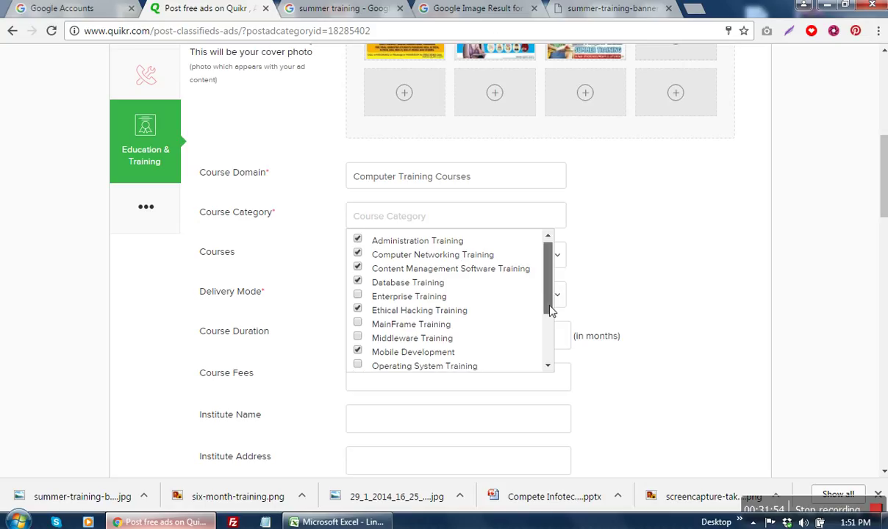
Step: Also tick Programming Languages, Software Architecture, Software Testing, Software Tools and Operating System categories
{"action": "left_click_drag", "start_coordinate": [548, 311], "coordinate": [550, 360]}
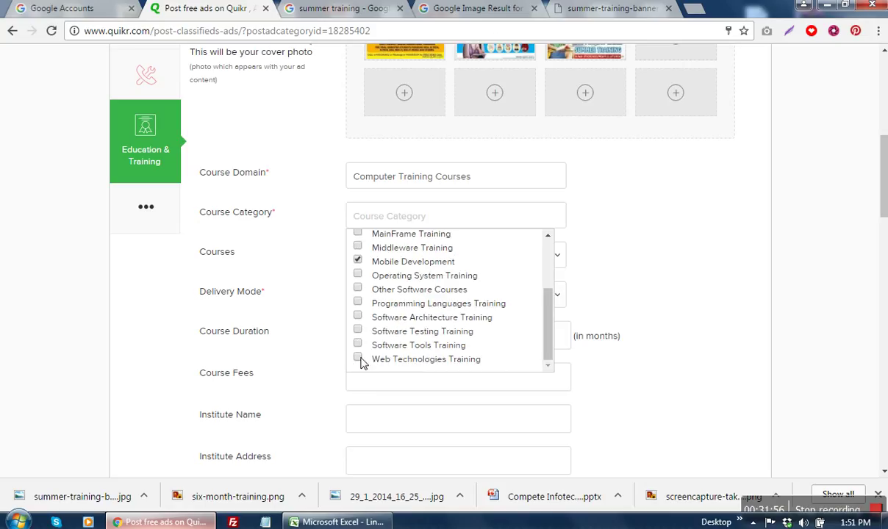
{"action": "left_click", "coordinate": [358, 302]}
{"action": "left_click", "coordinate": [358, 316]}
{"action": "left_click", "coordinate": [357, 330]}
{"action": "left_click", "coordinate": [357, 344]}
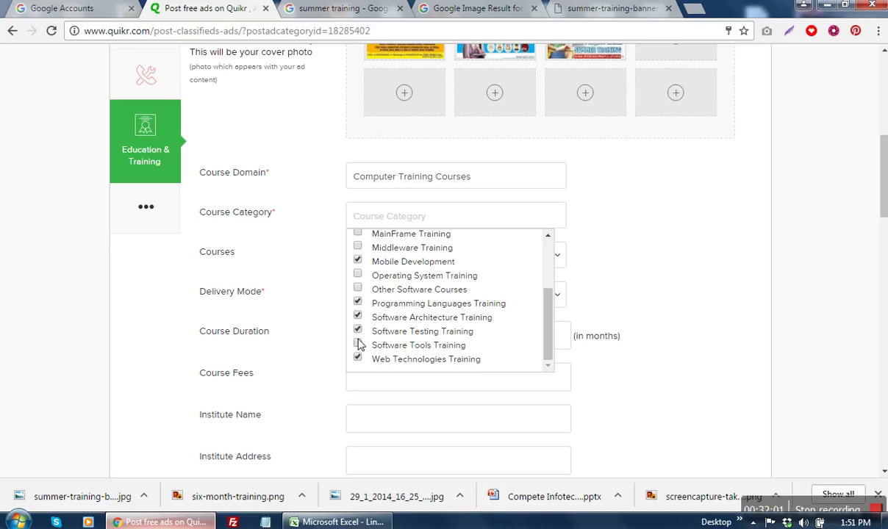
{"action": "left_click", "coordinate": [358, 276]}
{"action": "left_click", "coordinate": [677, 290]}
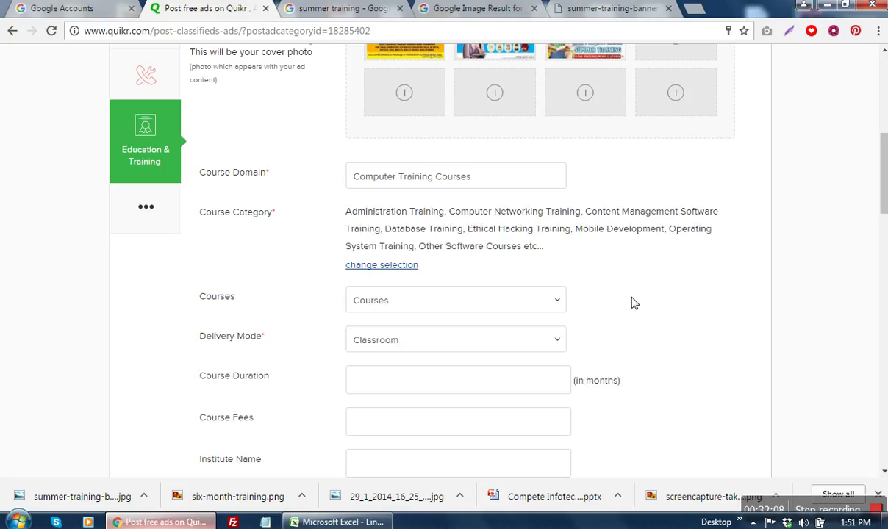
Step: Tick .Net, Advanced MS-Excel, Advanced Networking, Software Architecture, Software Testing, AJAX and ASP.Net courses
{"action": "left_click", "coordinate": [464, 310]}
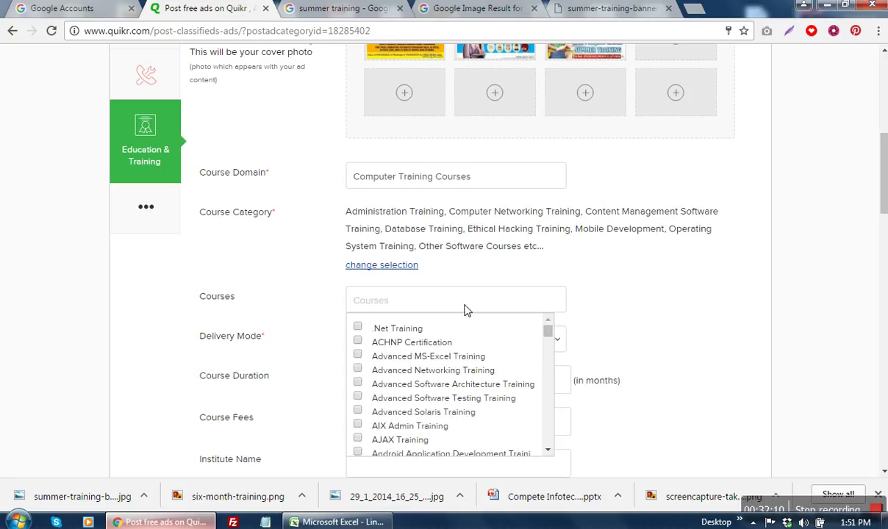
{"action": "left_click", "coordinate": [357, 326]}
{"action": "left_click", "coordinate": [357, 355]}
{"action": "left_click", "coordinate": [357, 368]}
{"action": "left_click", "coordinate": [357, 382]}
{"action": "left_click", "coordinate": [357, 396]}
{"action": "scroll", "coordinate": [479, 397], "scroll_direction": "down", "scroll_amount": 1}
{"action": "left_click", "coordinate": [359, 370]}
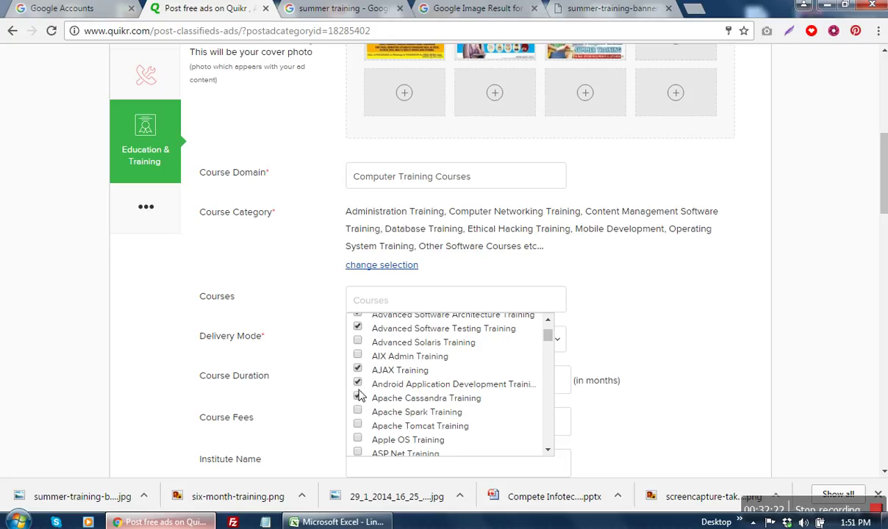
{"action": "scroll", "coordinate": [378, 432], "scroll_direction": "down", "scroll_amount": 1}
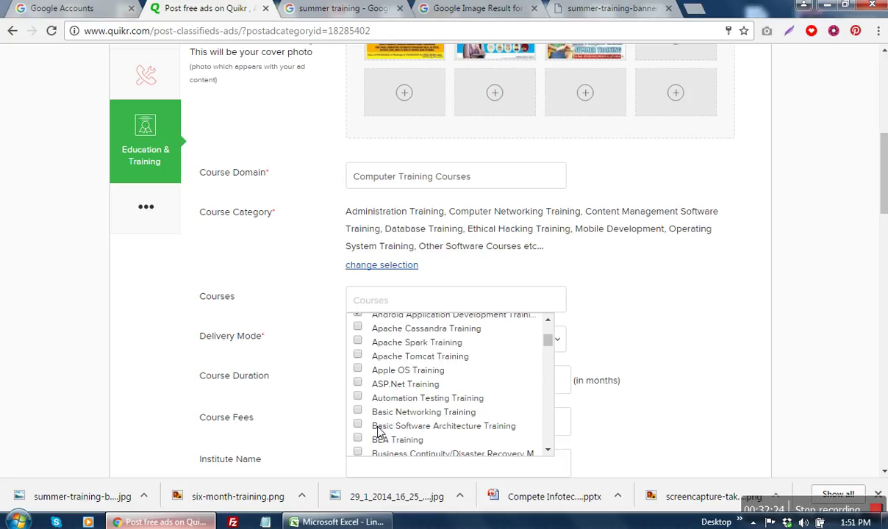
{"action": "left_click", "coordinate": [358, 384]}
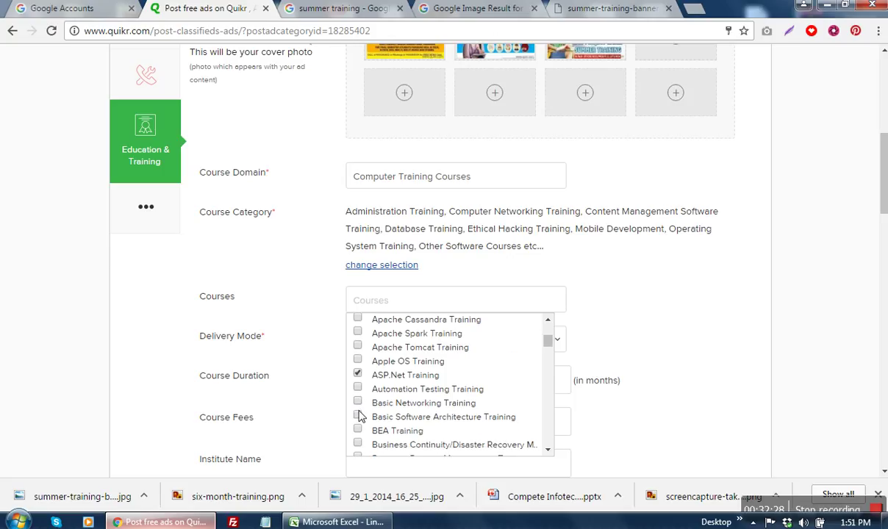
Step: Add C++, Cloud Computing, Core Java/J2EE, Java Script, Java Documentum, Java Beans and iOS Development courses
{"action": "scroll", "coordinate": [359, 406], "scroll_direction": "down", "scroll_amount": 1}
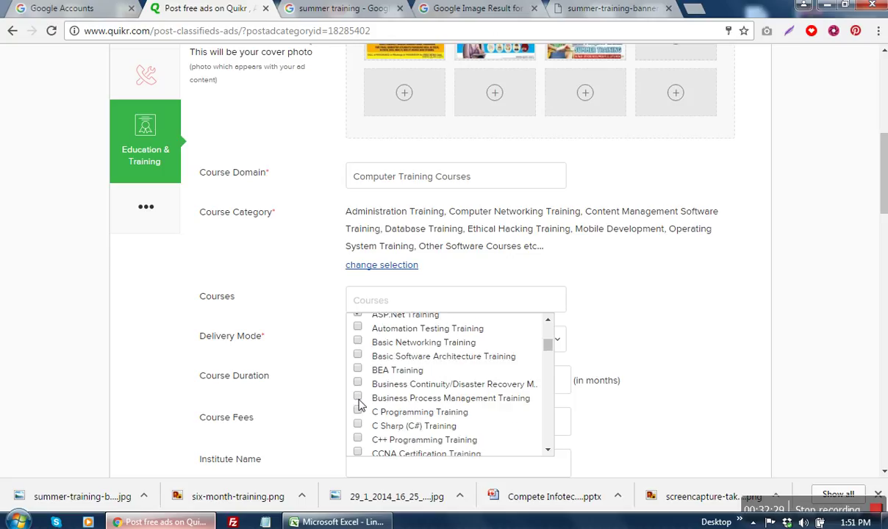
{"action": "scroll", "coordinate": [358, 423], "scroll_direction": "down", "scroll_amount": 1}
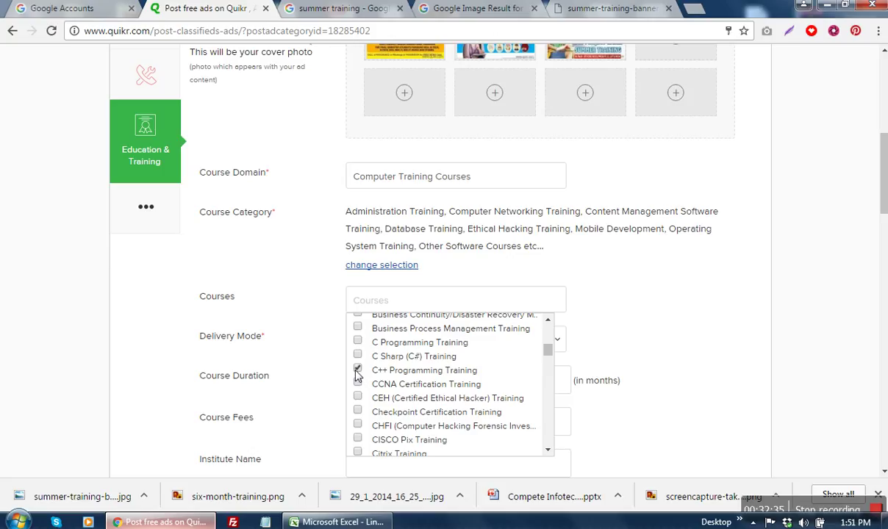
{"action": "left_click", "coordinate": [358, 372]}
{"action": "scroll", "coordinate": [367, 413], "scroll_direction": "down", "scroll_amount": 1}
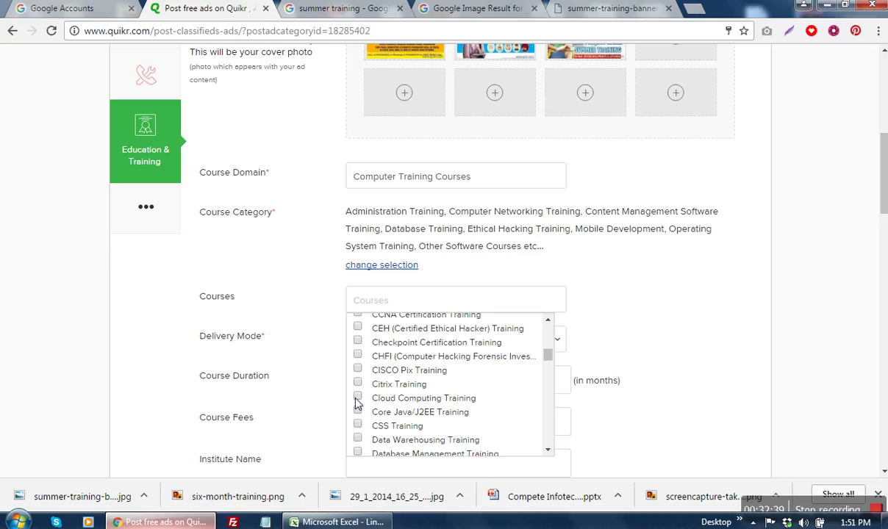
{"action": "left_click", "coordinate": [357, 398]}
{"action": "scroll", "coordinate": [426, 404], "scroll_direction": "down", "scroll_amount": 1}
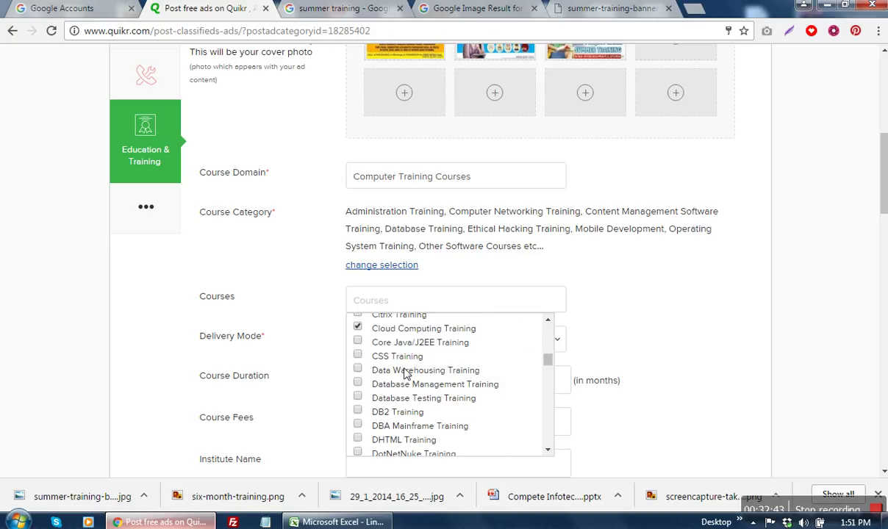
{"action": "scroll", "coordinate": [382, 408], "scroll_direction": "up", "scroll_amount": 1}
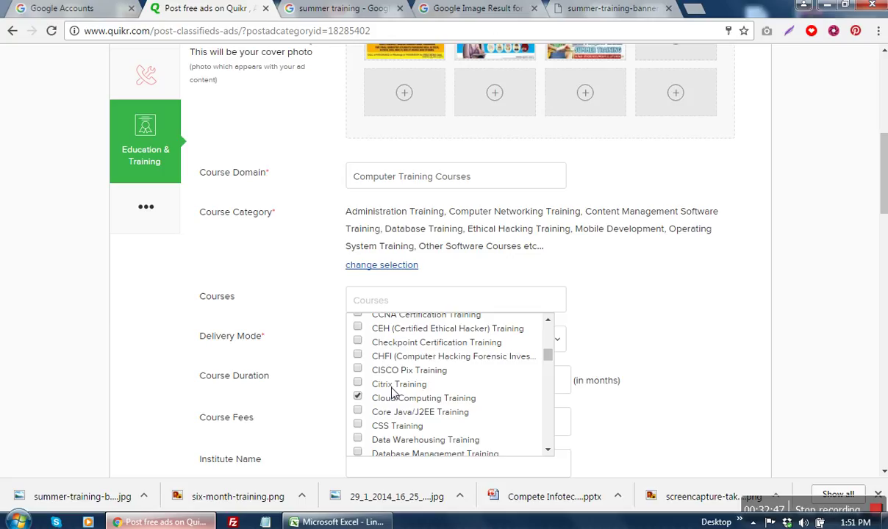
{"action": "left_click", "coordinate": [358, 414]}
{"action": "scroll", "coordinate": [439, 405], "scroll_direction": "down", "scroll_amount": 1}
{"action": "scroll", "coordinate": [438, 406], "scroll_direction": "down", "scroll_amount": 1}
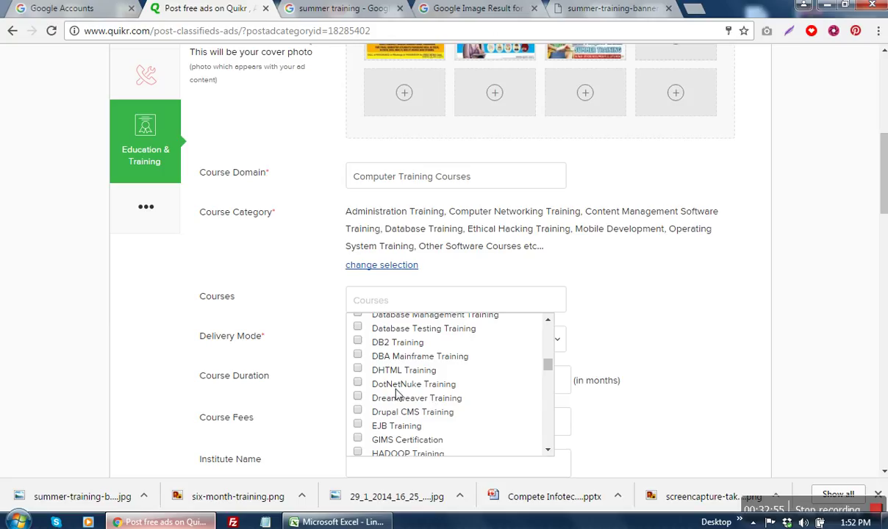
{"action": "scroll", "coordinate": [397, 395], "scroll_direction": "down", "scroll_amount": 1}
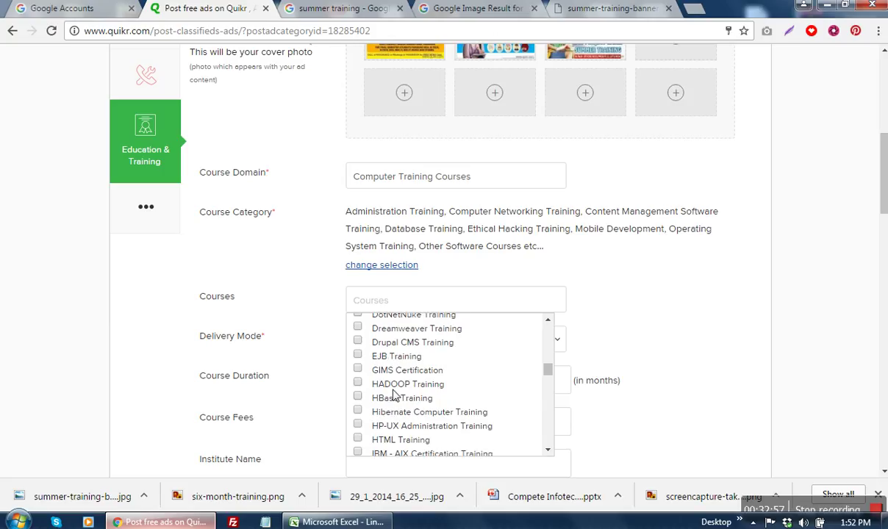
{"action": "scroll", "coordinate": [433, 398], "scroll_direction": "down", "scroll_amount": 1}
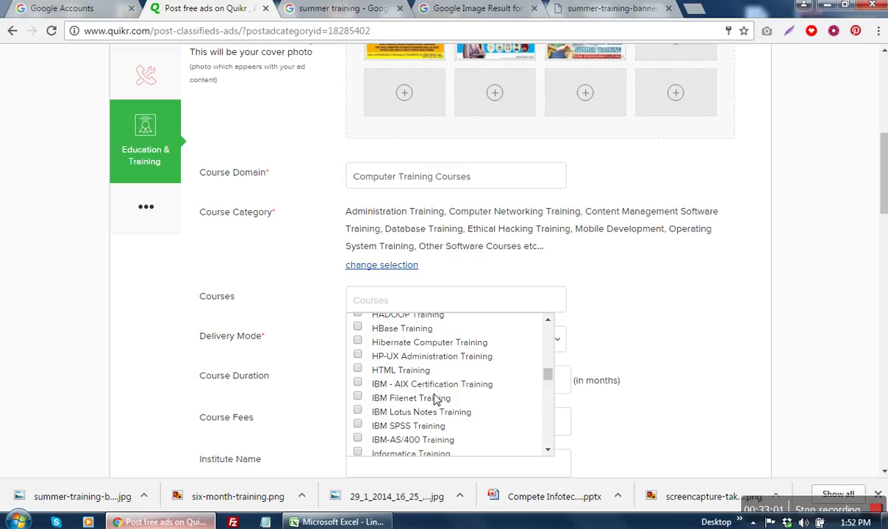
{"action": "scroll", "coordinate": [435, 399], "scroll_direction": "up", "scroll_amount": 1}
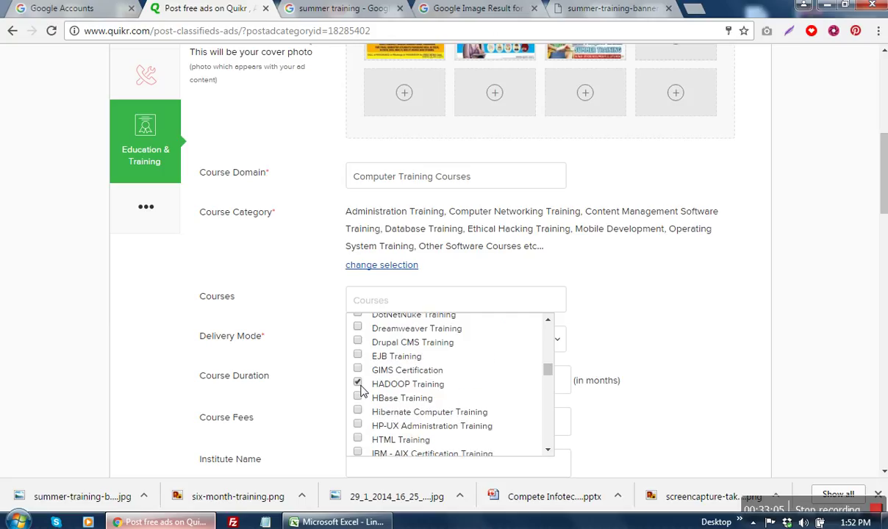
{"action": "scroll", "coordinate": [411, 413], "scroll_direction": "down", "scroll_amount": 2}
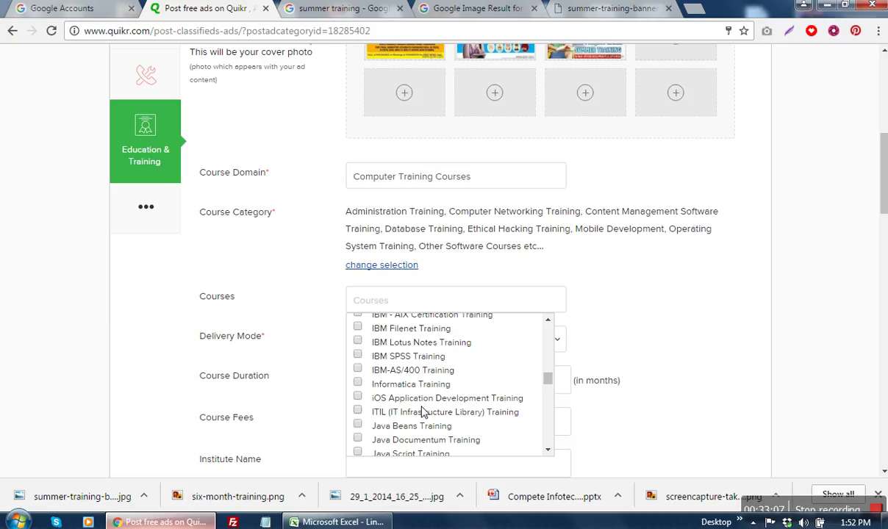
{"action": "scroll", "coordinate": [423, 412], "scroll_direction": "down", "scroll_amount": 2}
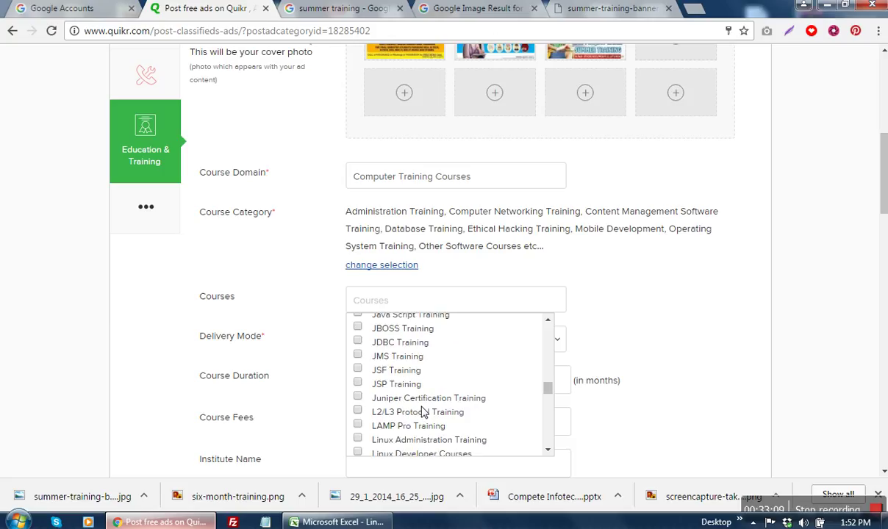
{"action": "scroll", "coordinate": [422, 412], "scroll_direction": "up", "scroll_amount": 1}
{"action": "left_click", "coordinate": [358, 384]}
{"action": "left_click", "coordinate": [357, 369]}
{"action": "left_click", "coordinate": [357, 356]}
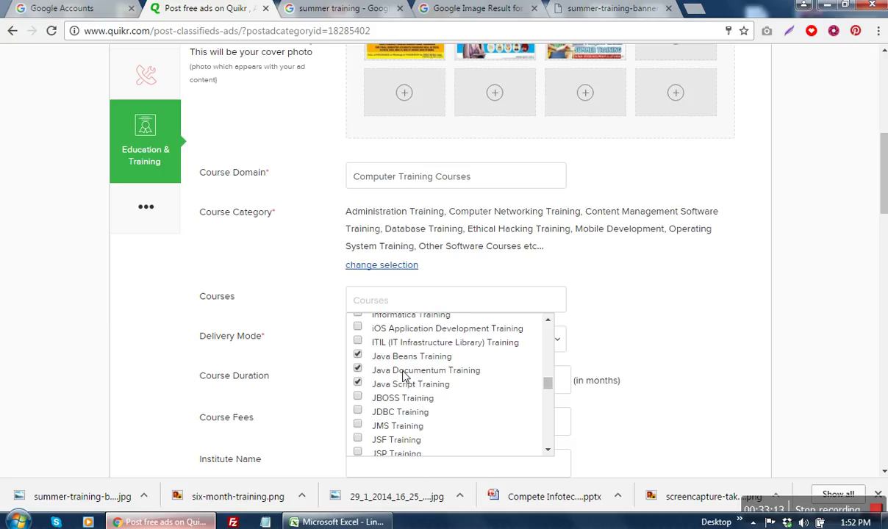
{"action": "left_click", "coordinate": [360, 326]}
Step: Add LAMP Pro, Linux Administration, Linux Developer, Mobile App Development, Mobile Gaming diploma, PHP, RDBMS and SQL Server courses
{"action": "scroll", "coordinate": [431, 371], "scroll_direction": "down", "scroll_amount": 1}
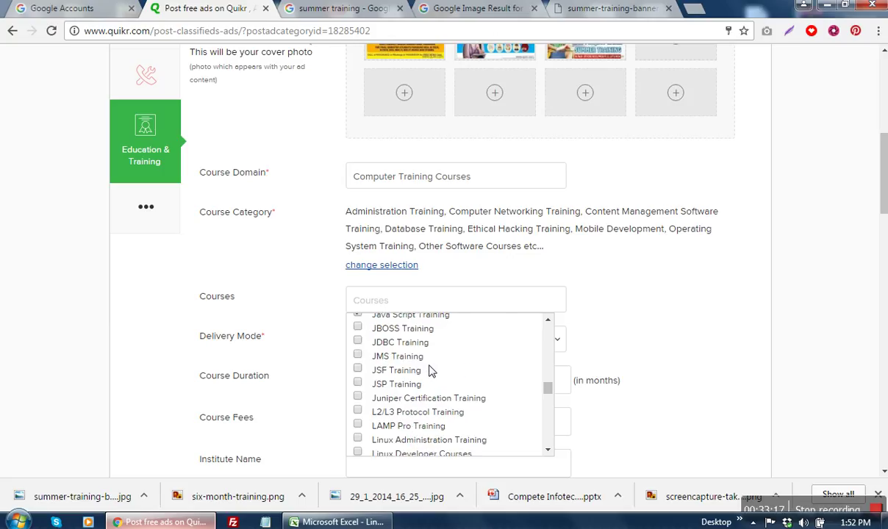
{"action": "scroll", "coordinate": [426, 371], "scroll_direction": "down", "scroll_amount": 1}
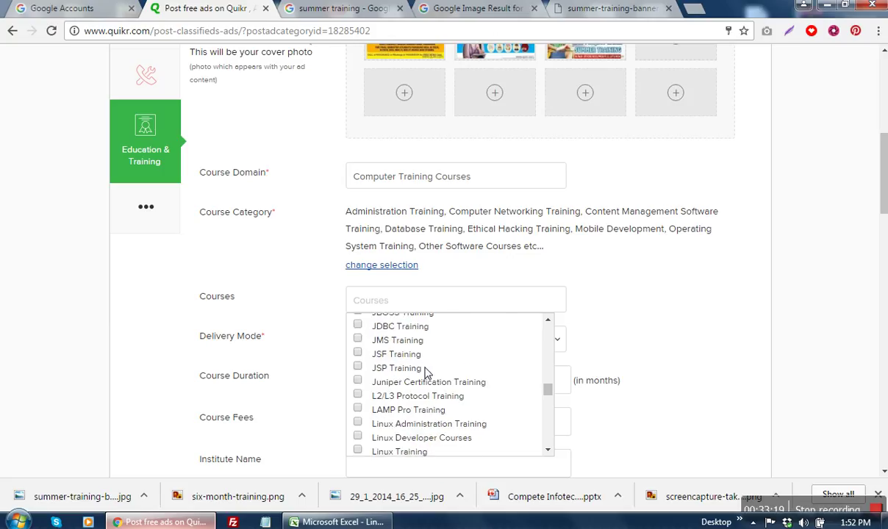
{"action": "scroll", "coordinate": [426, 371], "scroll_direction": "down", "scroll_amount": 1}
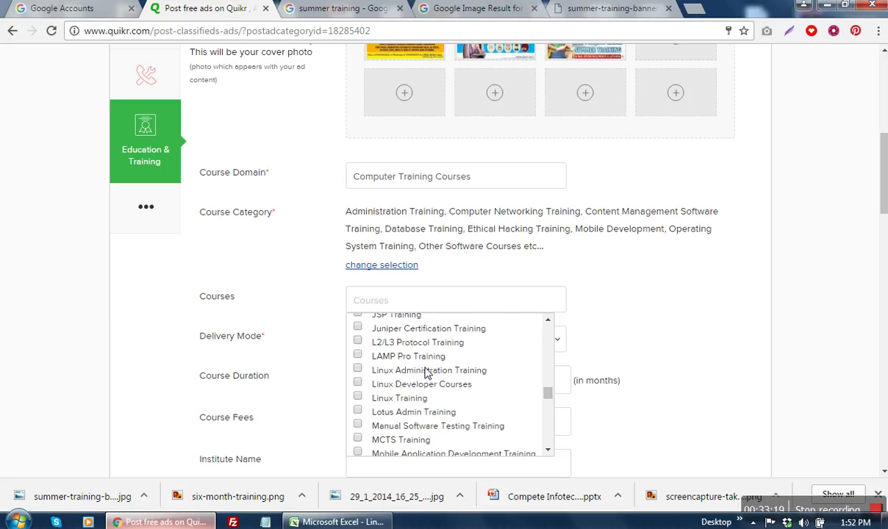
{"action": "left_click", "coordinate": [357, 355]}
{"action": "left_click", "coordinate": [357, 369]}
{"action": "left_click", "coordinate": [357, 383]}
{"action": "scroll", "coordinate": [360, 390], "scroll_direction": "down", "scroll_amount": 2}
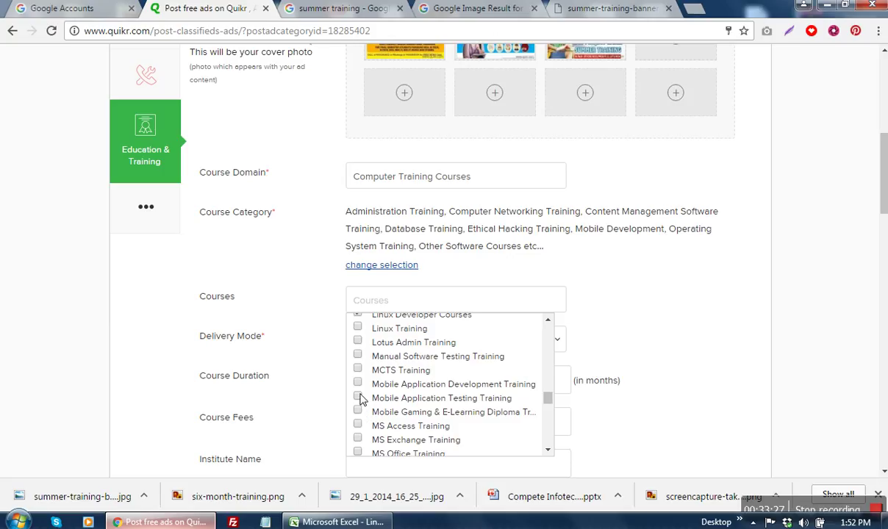
{"action": "left_click", "coordinate": [357, 384]}
{"action": "left_click", "coordinate": [357, 411]}
{"action": "scroll", "coordinate": [427, 412], "scroll_direction": "down", "scroll_amount": 2}
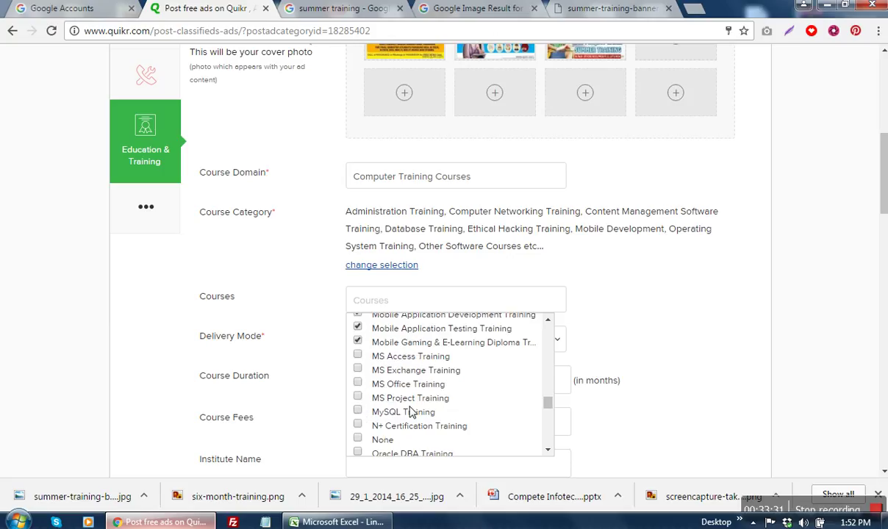
{"action": "scroll", "coordinate": [381, 419], "scroll_direction": "down", "scroll_amount": 2}
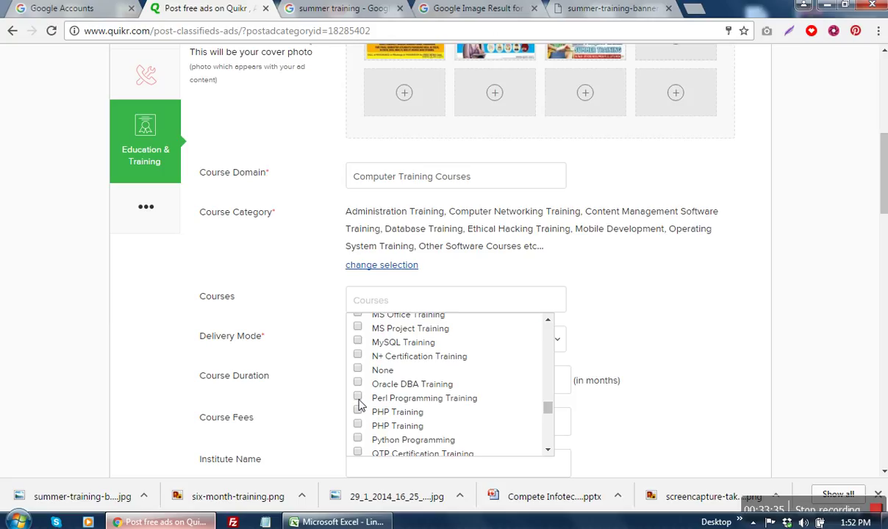
{"action": "left_click", "coordinate": [357, 425]}
{"action": "scroll", "coordinate": [383, 410], "scroll_direction": "down", "scroll_amount": 2}
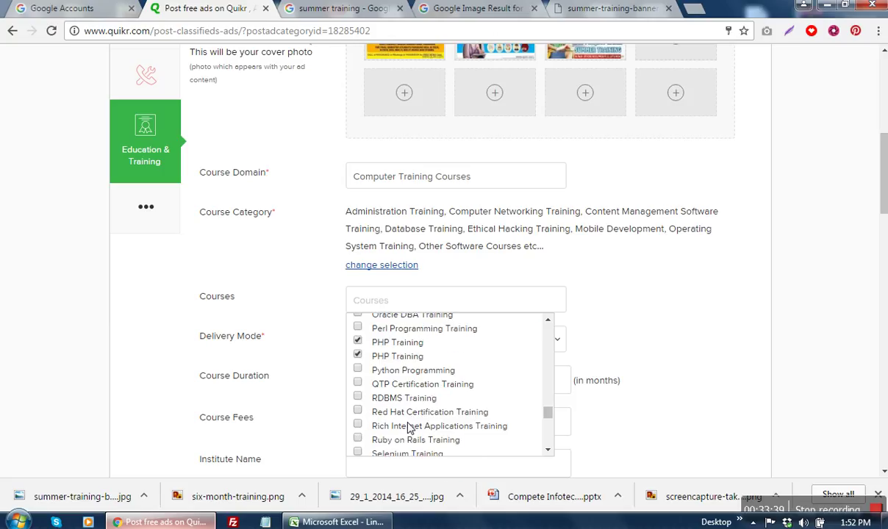
{"action": "left_click", "coordinate": [358, 397]}
{"action": "scroll", "coordinate": [398, 430], "scroll_direction": "down", "scroll_amount": 2}
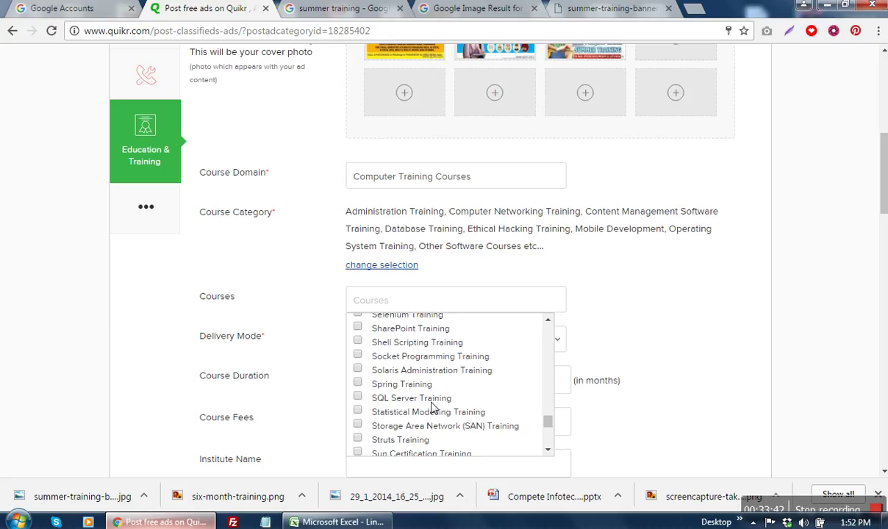
{"action": "left_click", "coordinate": [357, 398]}
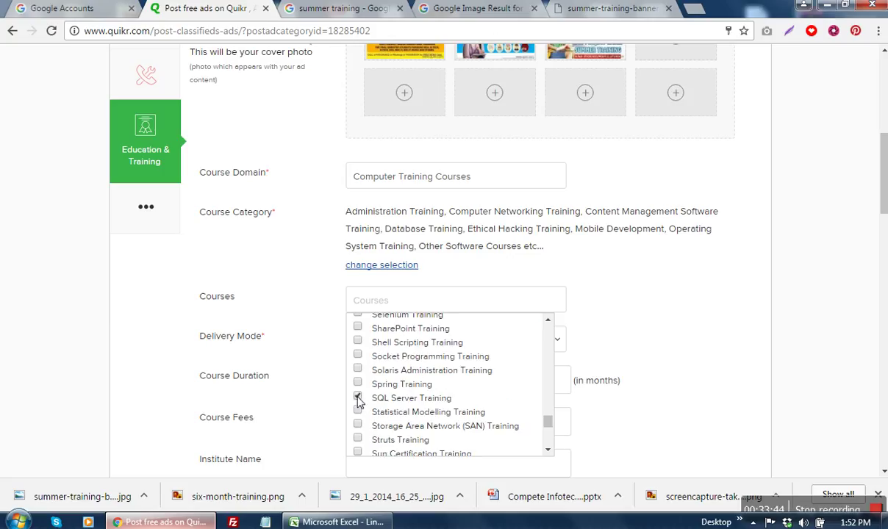
Step: Add XHTML, Web Logic, Web Designing, Web 2.0 and WAP courses, then close the list
{"action": "scroll", "coordinate": [360, 425], "scroll_direction": "down", "scroll_amount": 1}
{"action": "scroll", "coordinate": [360, 425], "scroll_direction": "down", "scroll_amount": 1}
{"action": "scroll", "coordinate": [360, 425], "scroll_direction": "down", "scroll_amount": 3}
{"action": "left_click", "coordinate": [357, 442]}
{"action": "left_click", "coordinate": [357, 414]}
{"action": "left_click", "coordinate": [357, 401]}
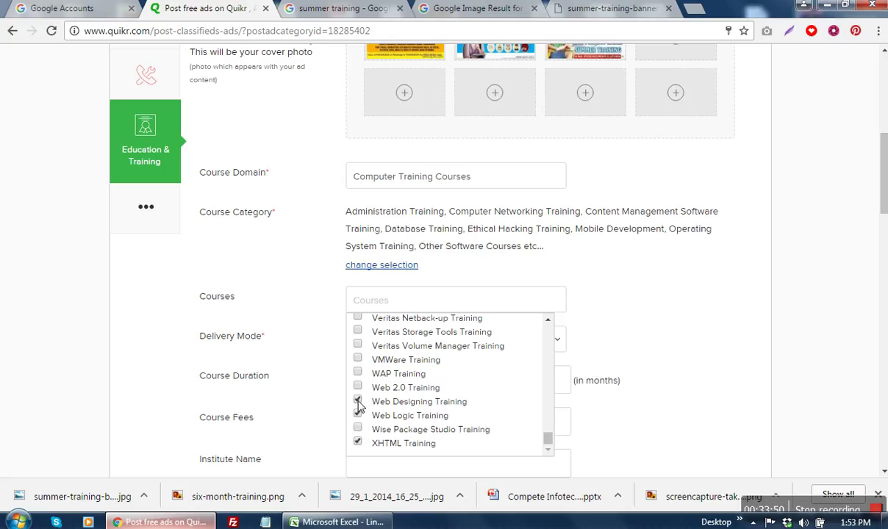
{"action": "left_click", "coordinate": [357, 387]}
{"action": "left_click", "coordinate": [357, 374]}
{"action": "scroll", "coordinate": [360, 375], "scroll_direction": "up", "scroll_amount": 1}
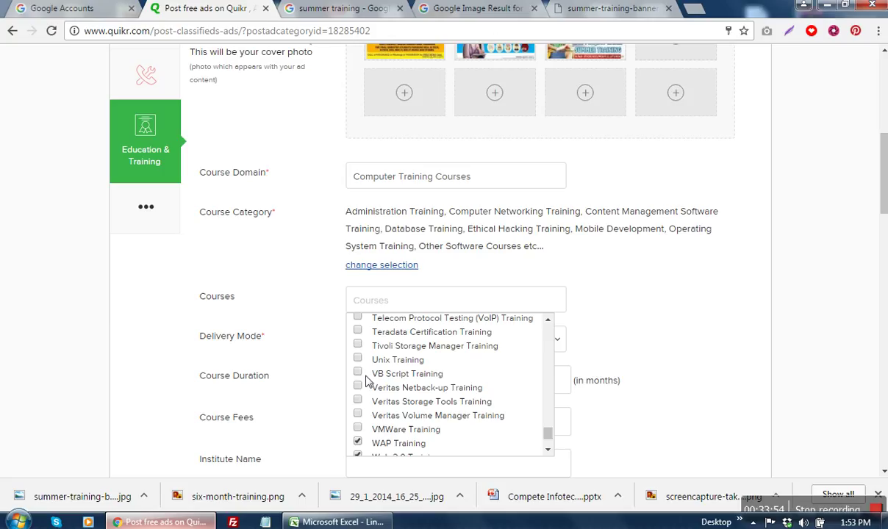
{"action": "scroll", "coordinate": [360, 395], "scroll_direction": "up", "scroll_amount": 1}
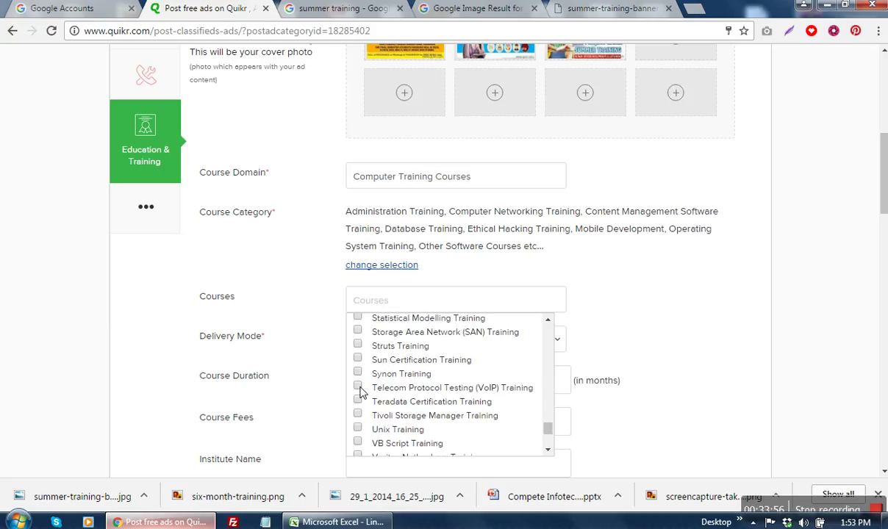
{"action": "scroll", "coordinate": [360, 393], "scroll_direction": "up", "scroll_amount": 2}
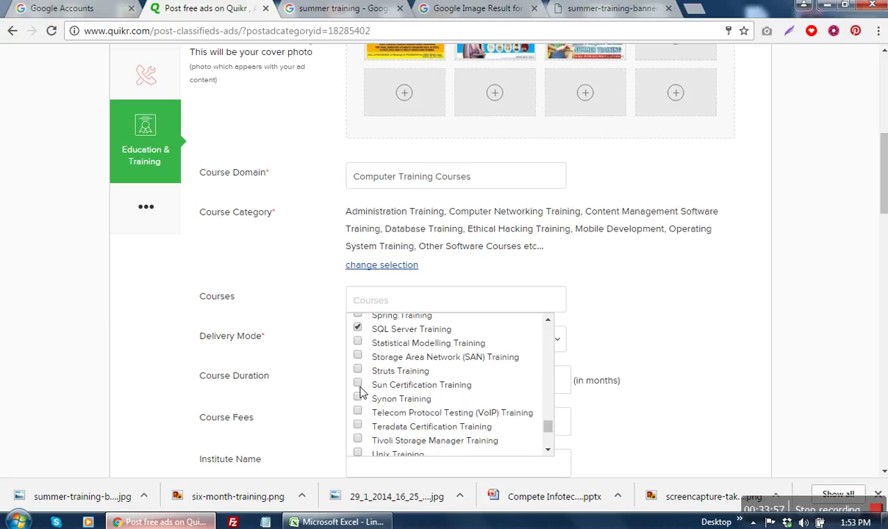
{"action": "left_click", "coordinate": [682, 352]}
Step: Keep Classroom as the delivery mode and edit the Course Duration value
{"action": "scroll", "coordinate": [672, 349], "scroll_direction": "down", "scroll_amount": 2}
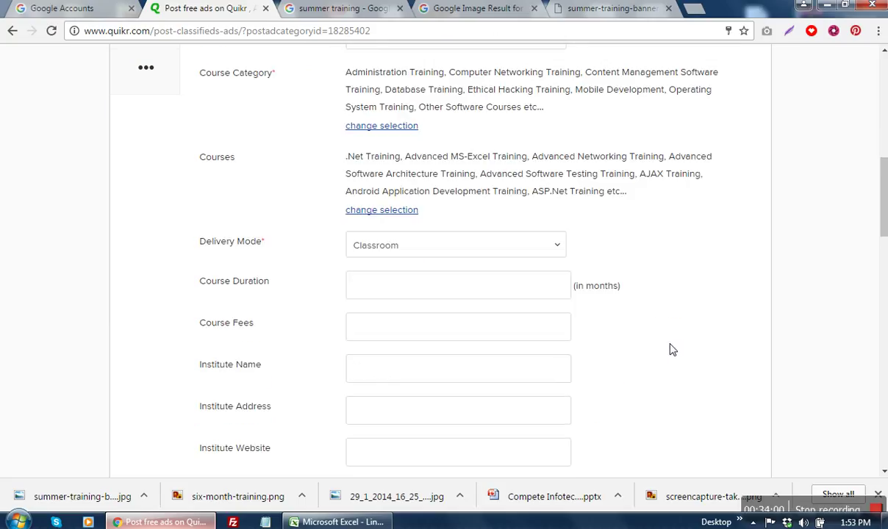
{"action": "left_click", "coordinate": [403, 236]}
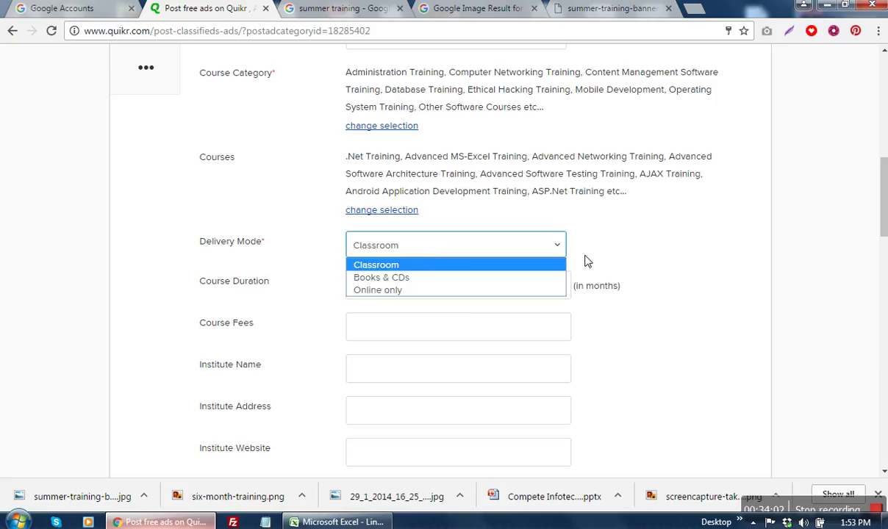
{"action": "left_click", "coordinate": [630, 259]}
{"action": "left_click", "coordinate": [465, 286]}
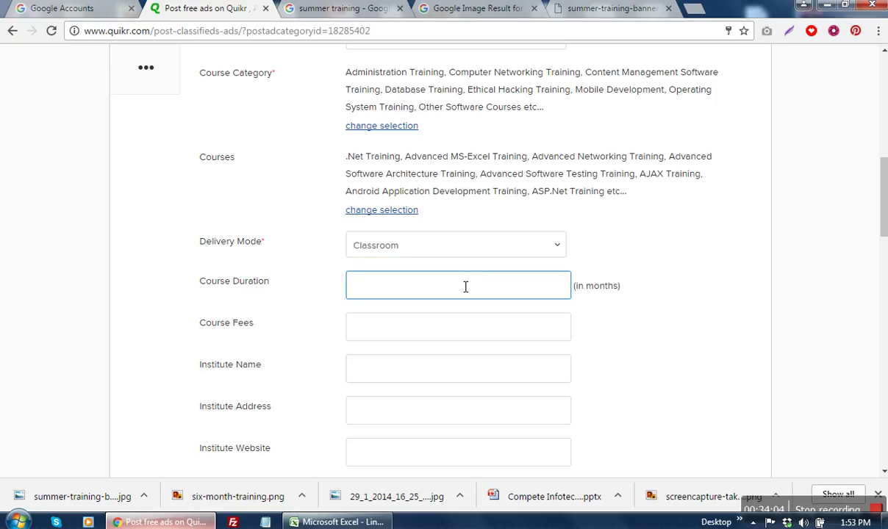
{"action": "scroll", "coordinate": [590, 311], "scroll_direction": "up", "scroll_amount": 4}
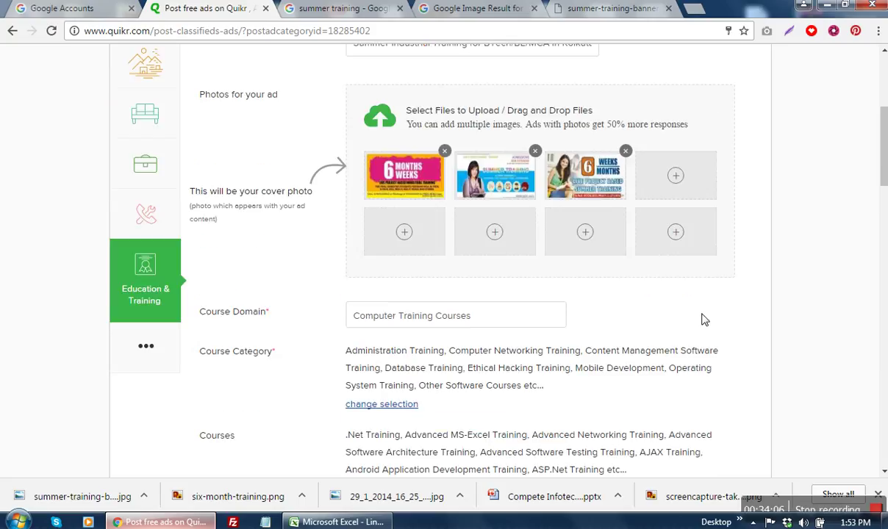
{"action": "scroll", "coordinate": [702, 319], "scroll_direction": "down", "scroll_amount": 4}
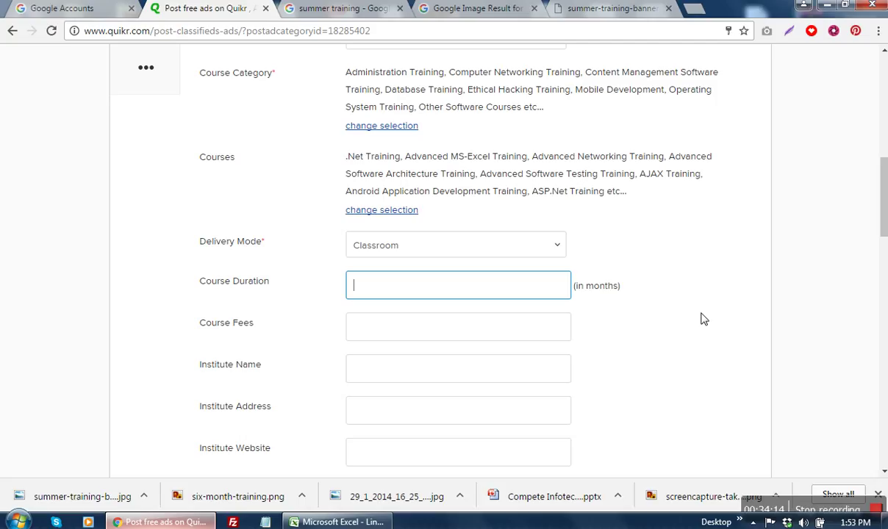
{"action": "scroll", "coordinate": [702, 320], "scroll_direction": "up", "scroll_amount": 1}
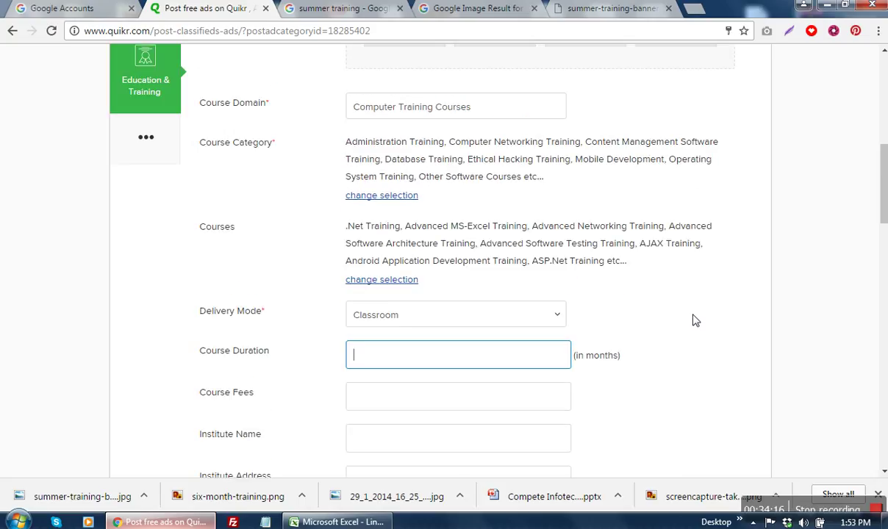
{"action": "scroll", "coordinate": [466, 371], "scroll_direction": "up", "scroll_amount": 4}
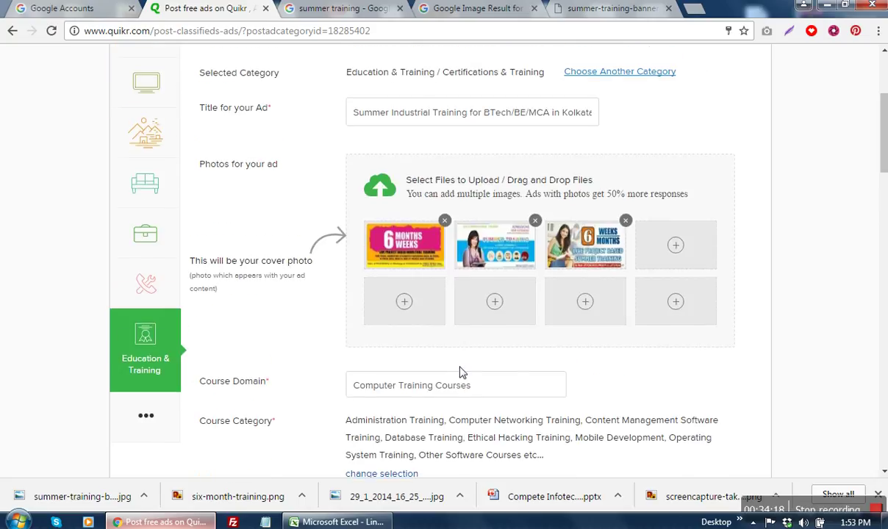
{"action": "scroll", "coordinate": [588, 355], "scroll_direction": "down", "scroll_amount": 3}
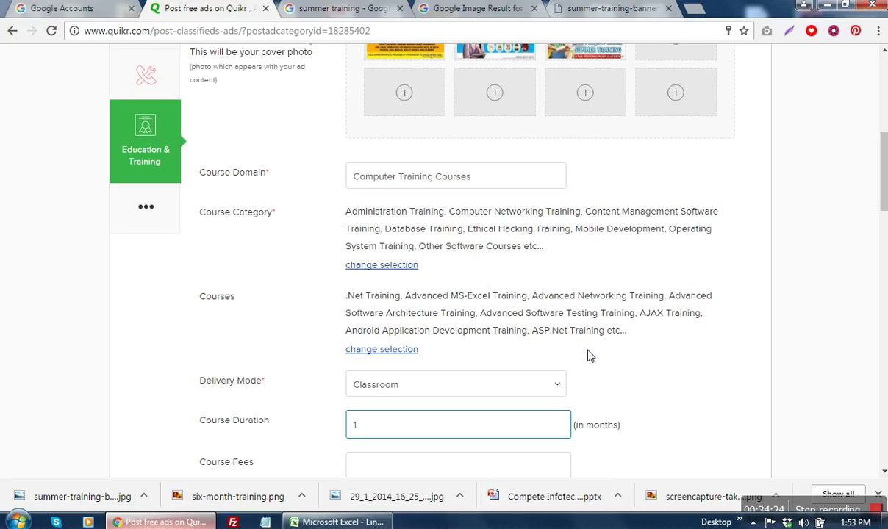
{"action": "key", "text": "BackSpace"}
{"action": "type", "text": "2"}
{"action": "left_click", "coordinate": [648, 397]}
Step: Enter 3000 as the course fees and correct the course duration to 1 month
{"action": "scroll", "coordinate": [648, 401], "scroll_direction": "down", "scroll_amount": 3}
{"action": "left_click", "coordinate": [416, 263]}
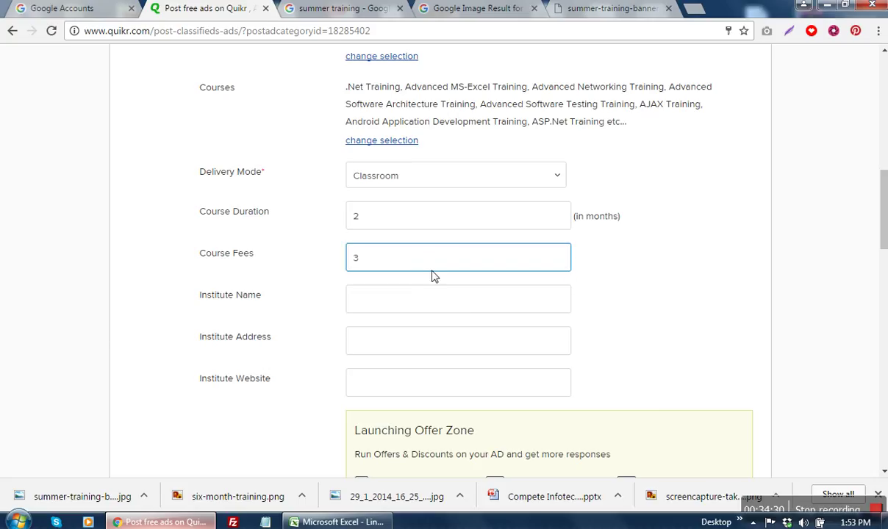
{"action": "type", "text": "3000"}
{"action": "double_click", "coordinate": [370, 222]}
{"action": "type", "text": "1"}
{"action": "left_click", "coordinate": [614, 256]}
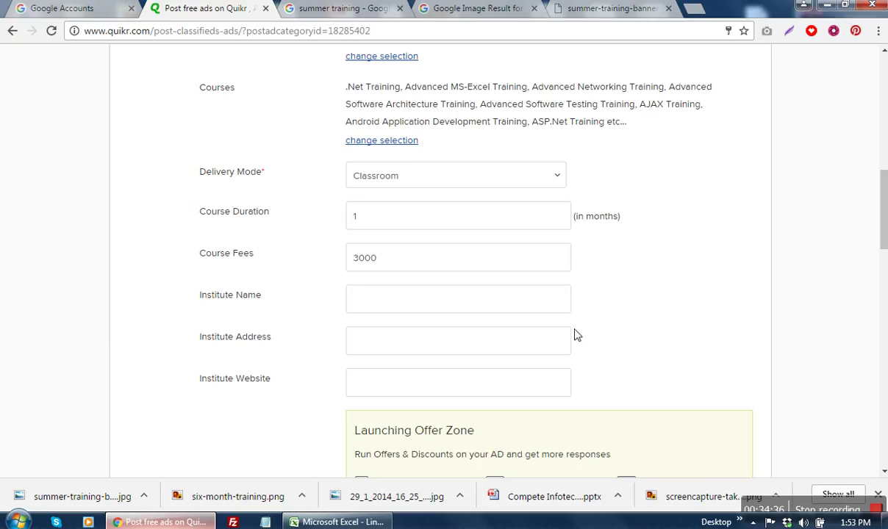
Step: Enter Compete Infotech Academy as the institute name
{"action": "left_click", "coordinate": [487, 304]}
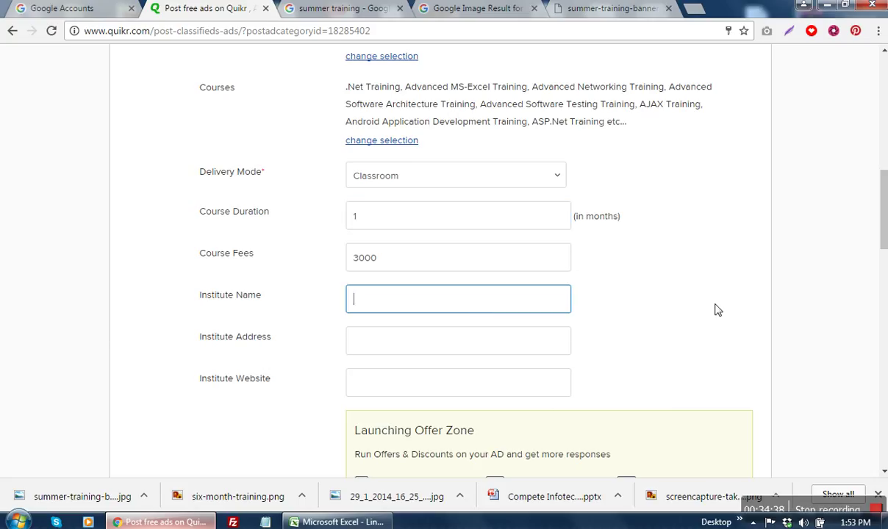
{"action": "type", "text": "Compete Infotech Aca"}
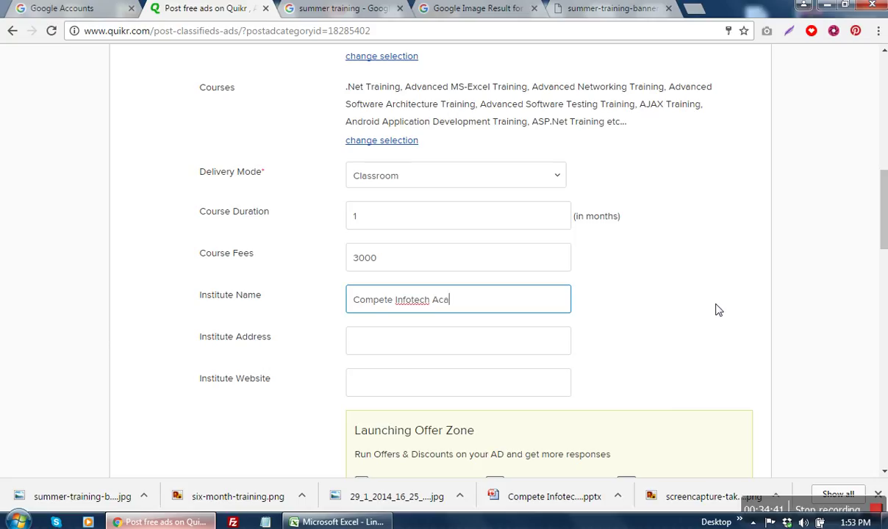
{"action": "type", "text": "demy"}
{"action": "scroll", "coordinate": [586, 324], "scroll_direction": "down", "scroll_amount": 1}
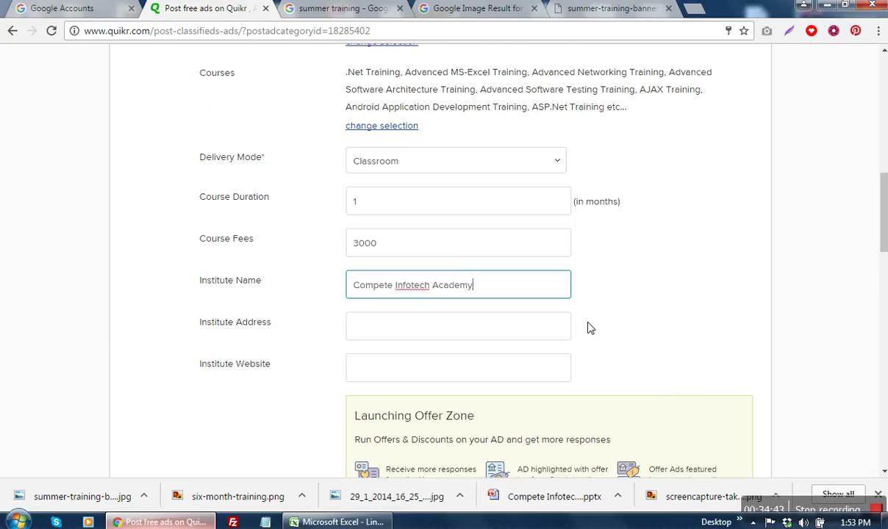
{"action": "left_click", "coordinate": [450, 279]}
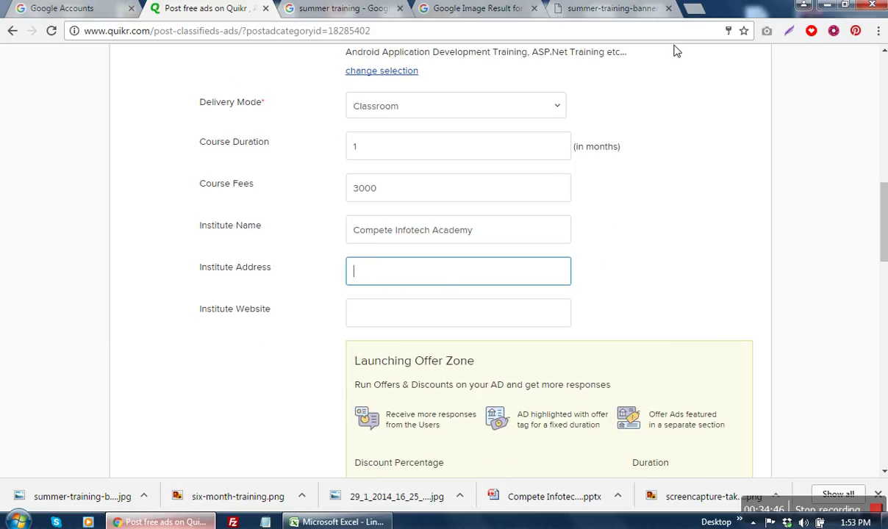
Step: Search Google for compete infotech academy in a new tab and select the listed address
{"action": "left_click", "coordinate": [689, 21]}
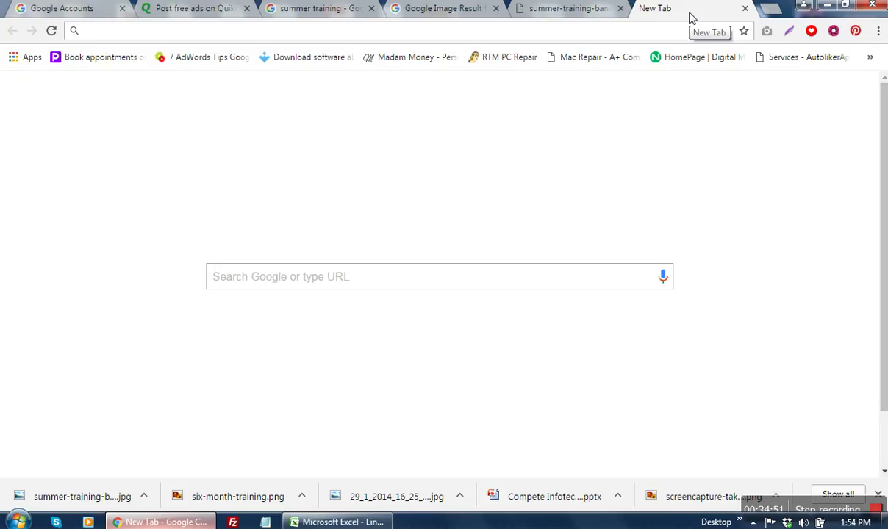
{"action": "type", "text": "compe"}
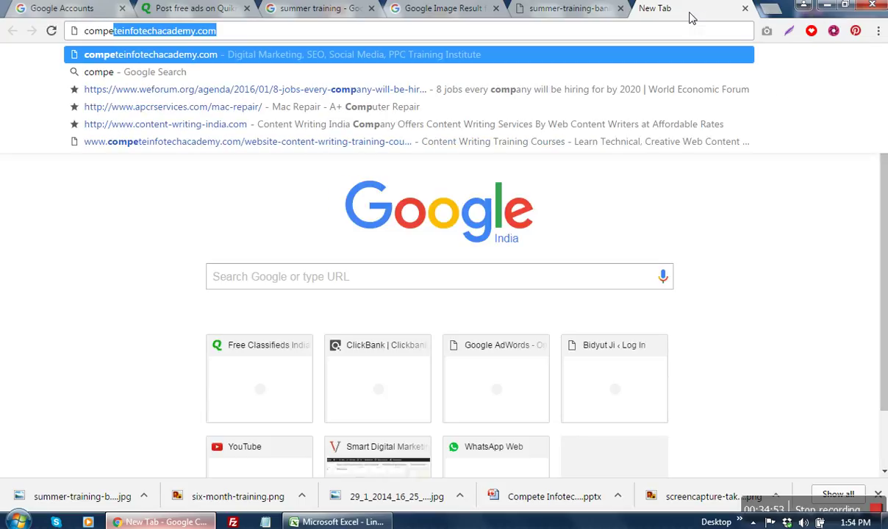
{"action": "type", "text": "te infotech aca"}
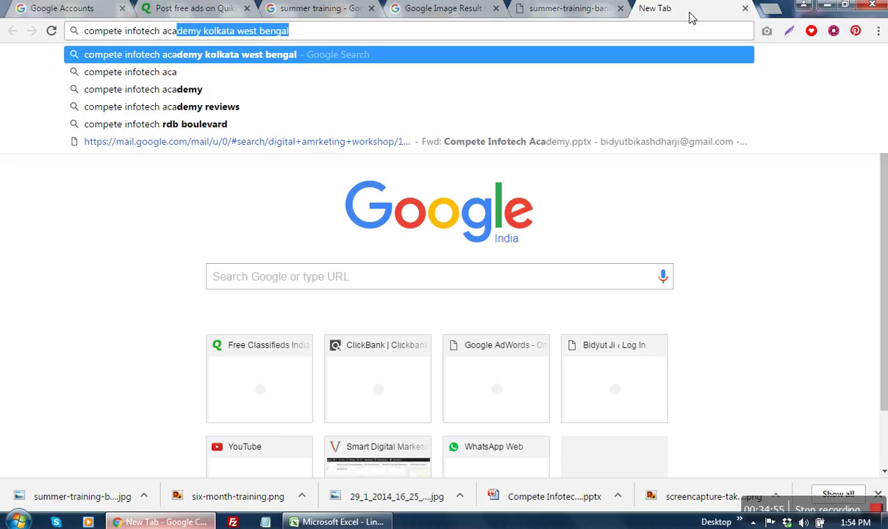
{"action": "type", "text": "demy"}
{"action": "key", "text": "Return"}
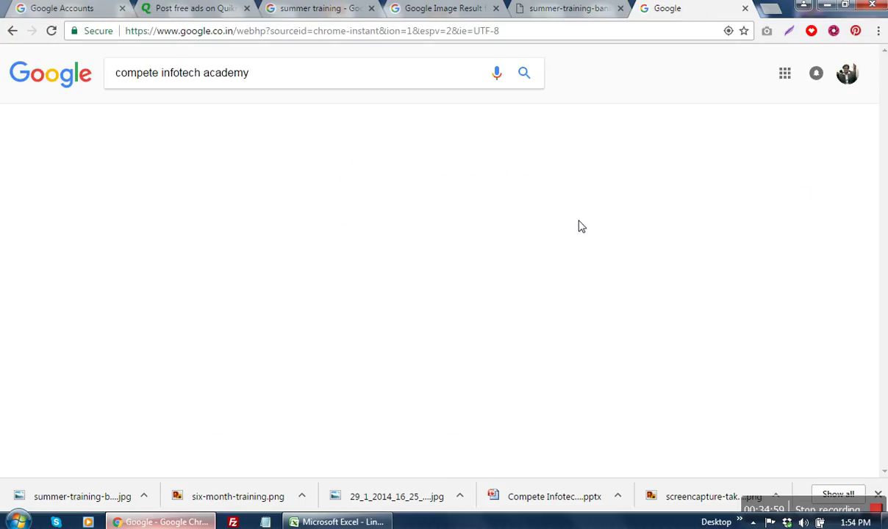
{"action": "scroll", "coordinate": [591, 253], "scroll_direction": "down", "scroll_amount": 3}
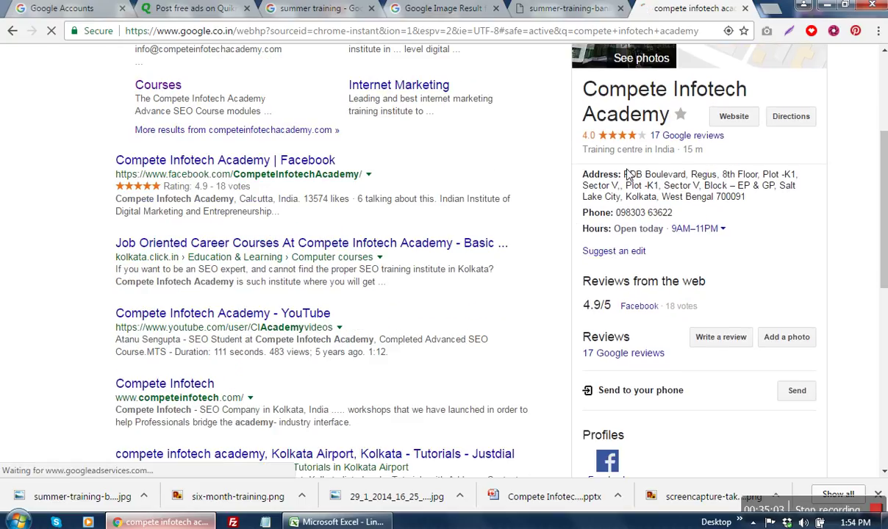
{"action": "left_click_drag", "start_coordinate": [621, 175], "coordinate": [749, 204]}
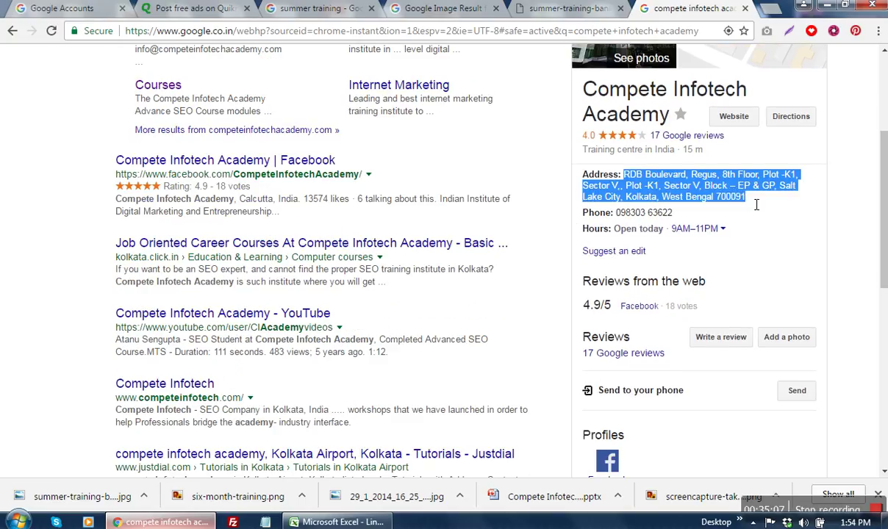
{"action": "left_click", "coordinate": [165, 8]}
{"action": "key", "text": "ctrl+v"}
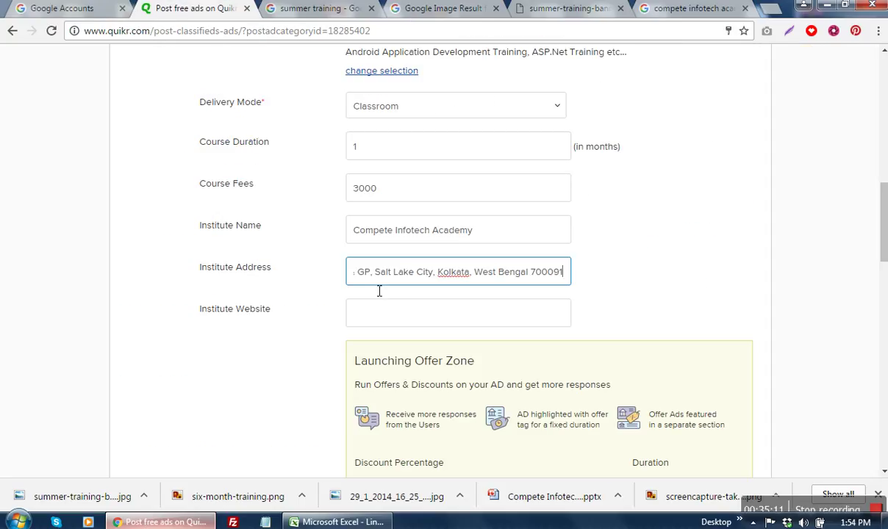
{"action": "left_click", "coordinate": [409, 322]}
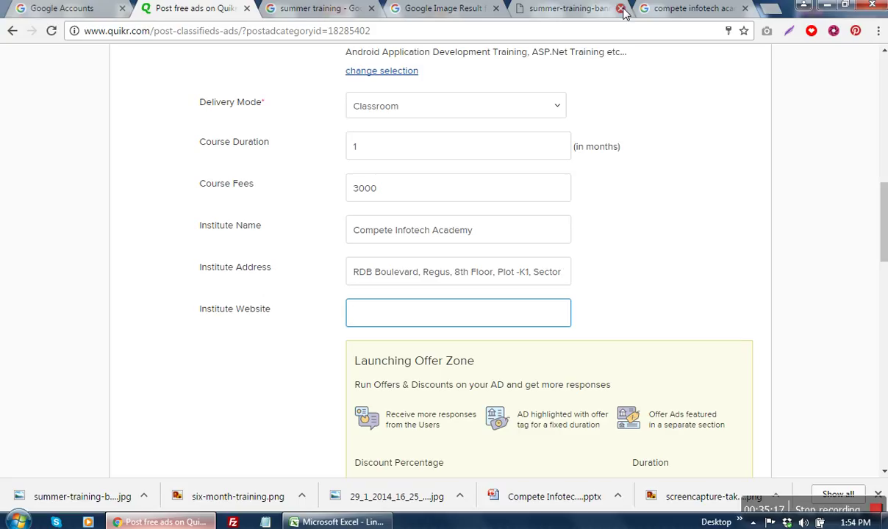
{"action": "type", "text": "www.competeinfote"}
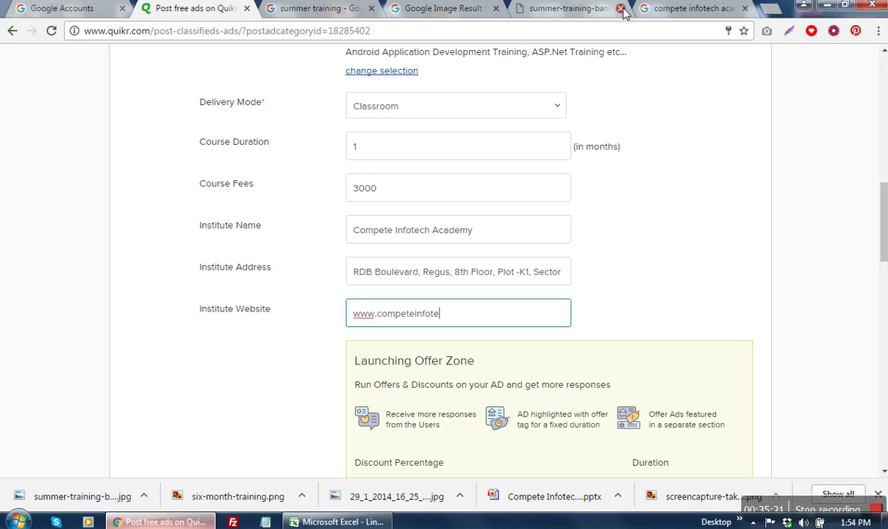
{"action": "type", "text": "chacademy.com"}
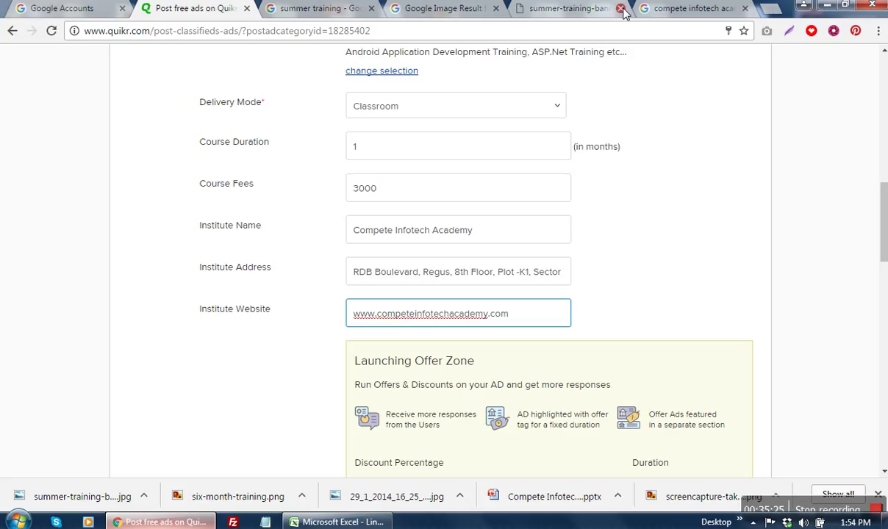
{"action": "scroll", "coordinate": [546, 66], "scroll_direction": "down", "scroll_amount": 3}
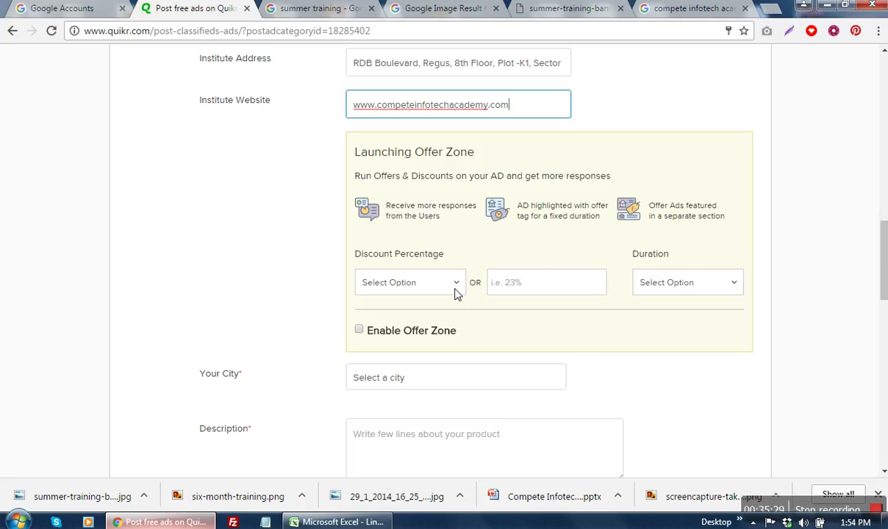
Step: Enable the Offer Zone with a 10% discount and an offer duration of 21
{"action": "scroll", "coordinate": [544, 257], "scroll_direction": "up", "scroll_amount": 2}
{"action": "scroll", "coordinate": [552, 262], "scroll_direction": "down", "scroll_amount": 3}
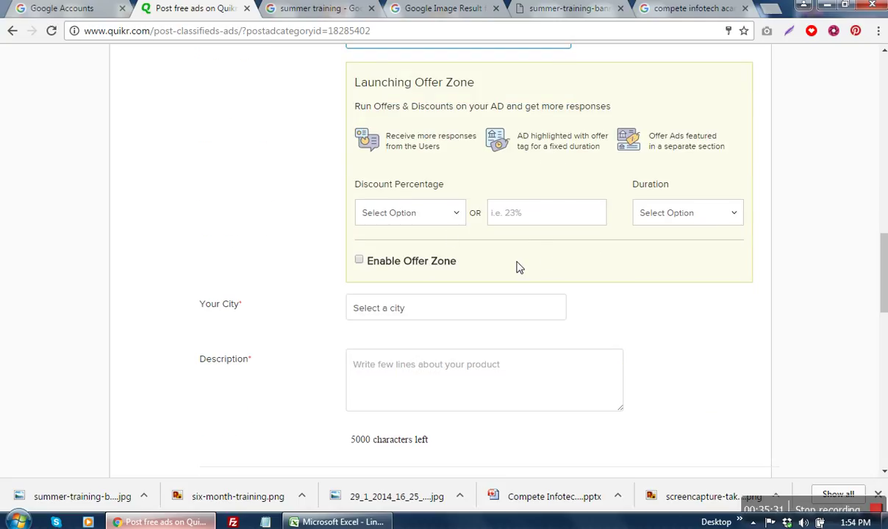
{"action": "left_click", "coordinate": [449, 218]}
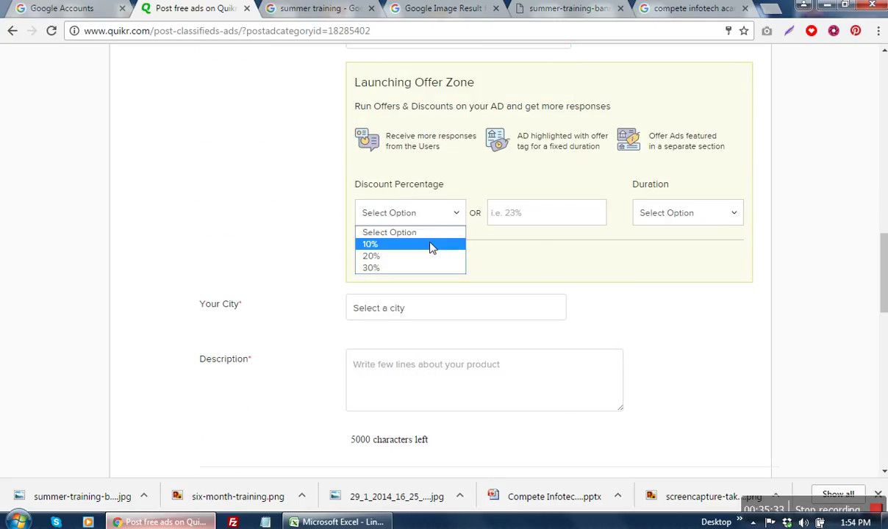
{"action": "left_click", "coordinate": [456, 245]}
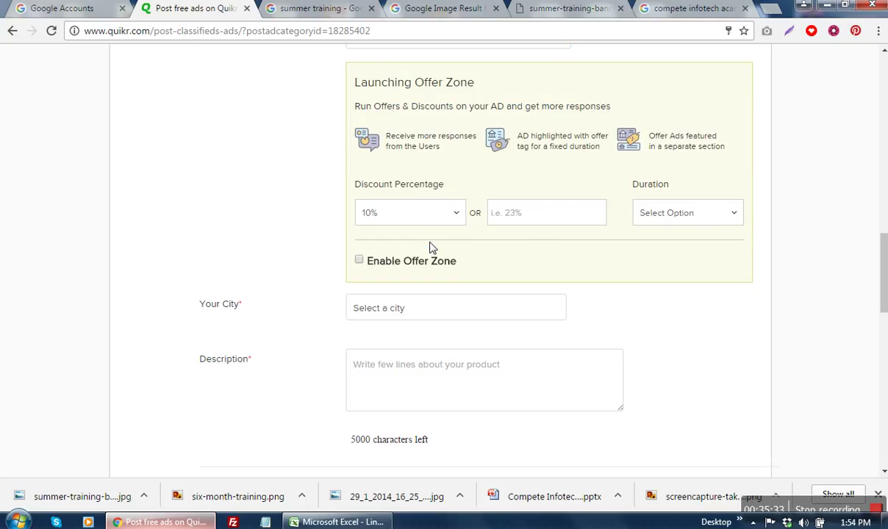
{"action": "left_click", "coordinate": [674, 220]}
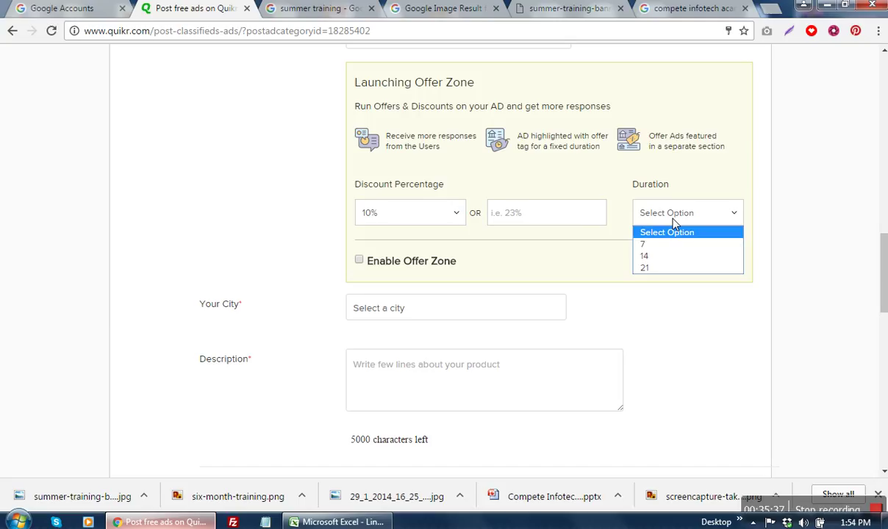
{"action": "left_click", "coordinate": [660, 268]}
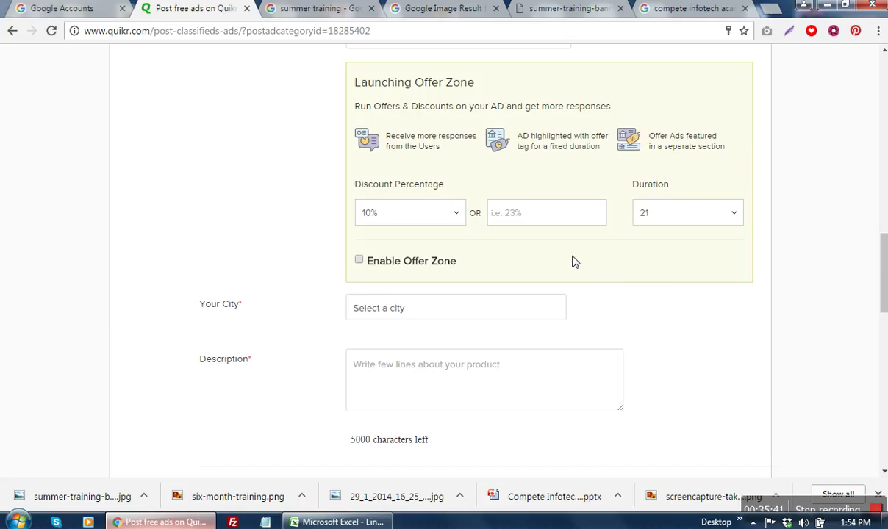
{"action": "scroll", "coordinate": [575, 261], "scroll_direction": "up", "scroll_amount": 1}
{"action": "scroll", "coordinate": [575, 262], "scroll_direction": "down", "scroll_amount": 1}
{"action": "left_click", "coordinate": [359, 261]}
{"action": "scroll", "coordinate": [600, 272], "scroll_direction": "down", "scroll_amount": 1}
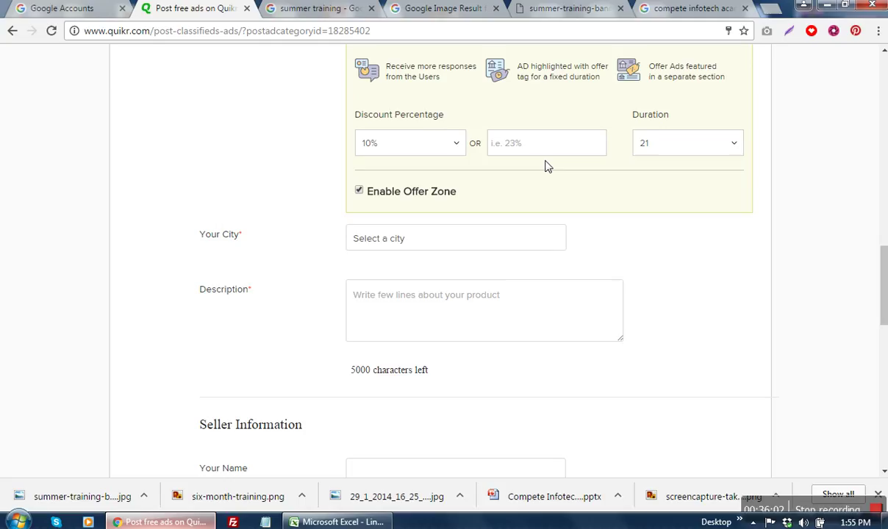
Step: Enter 50 as the custom discount value and change the discount percentage to 30%
{"action": "left_click", "coordinate": [515, 156]}
{"action": "type", "text": "50"}
{"action": "left_click", "coordinate": [434, 150]}
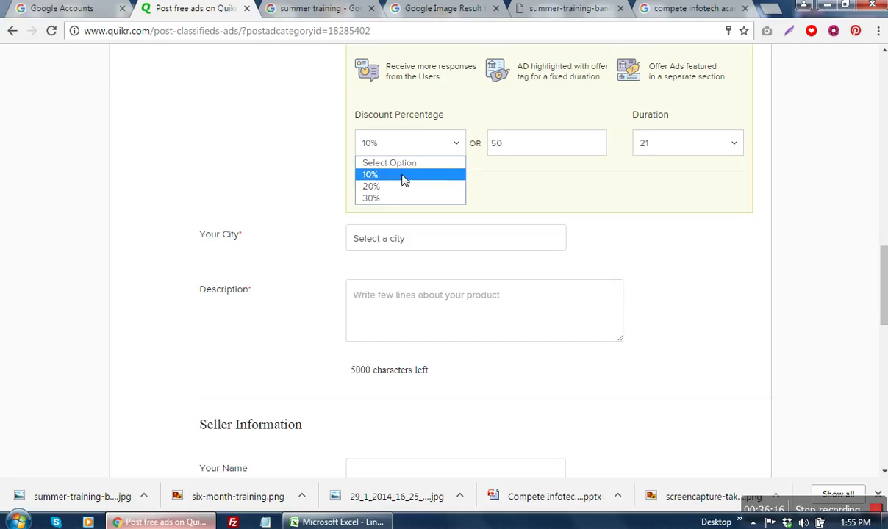
{"action": "left_click", "coordinate": [395, 197]}
{"action": "left_click", "coordinate": [519, 150]}
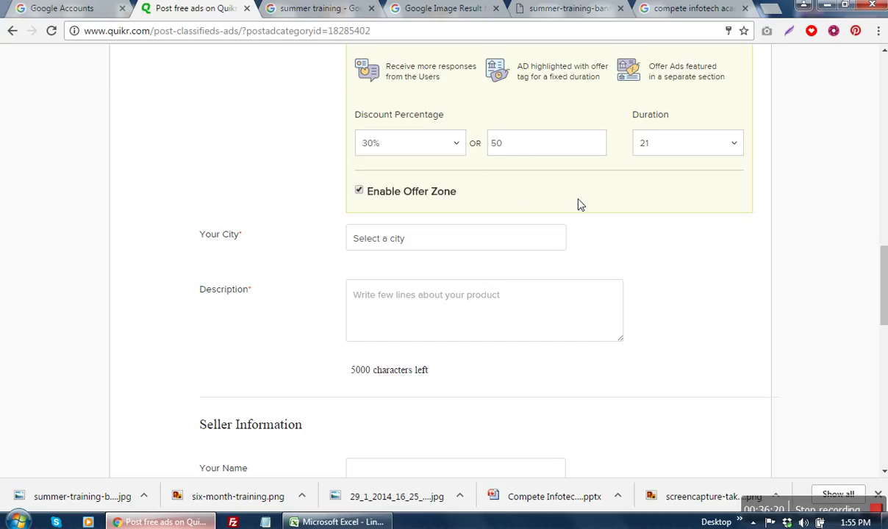
{"action": "scroll", "coordinate": [744, 257], "scroll_direction": "down", "scroll_amount": 1}
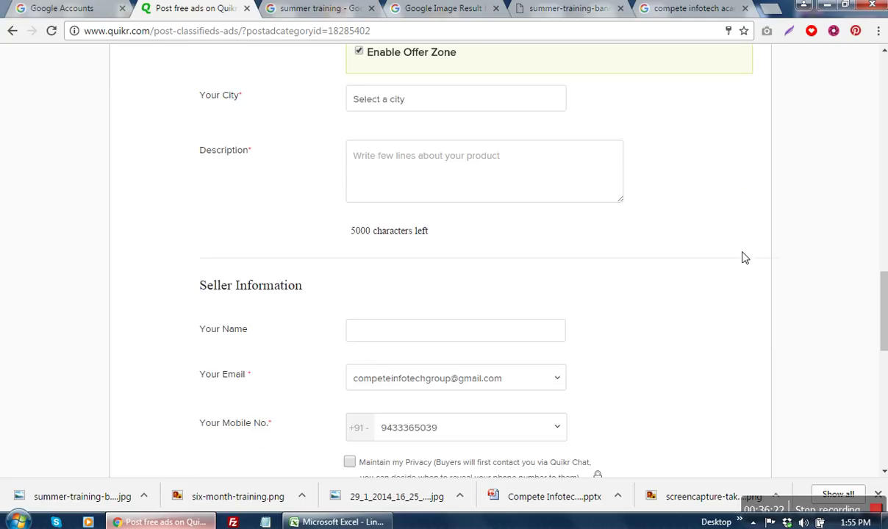
Step: After trying Saltlake in the city field, choose Kolkata from the full city list
{"action": "left_click", "coordinate": [478, 99]}
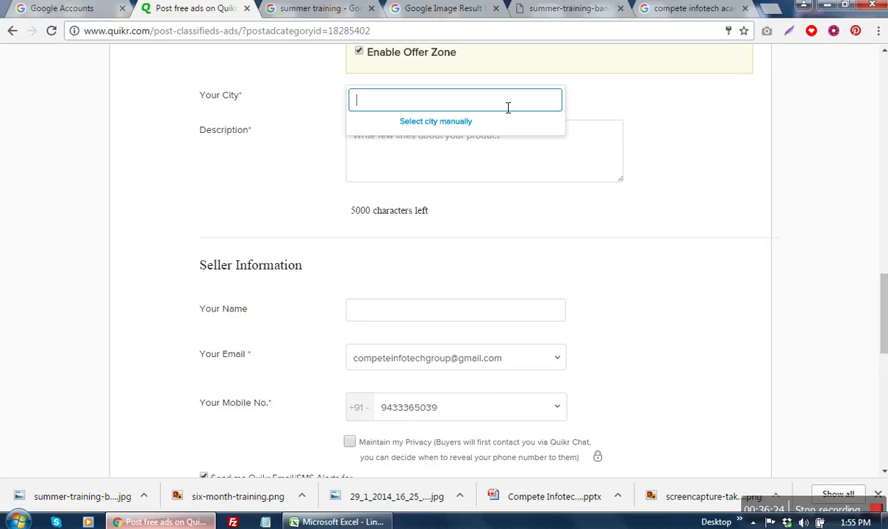
{"action": "type", "text": "sal"}
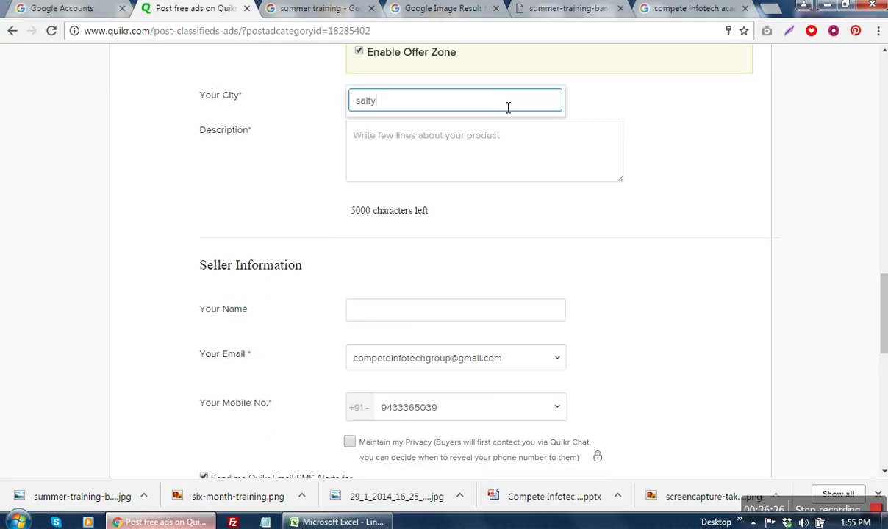
{"action": "type", "text": "ty"}
{"action": "key", "text": "BackSpace"}
{"action": "type", "text": "lake"}
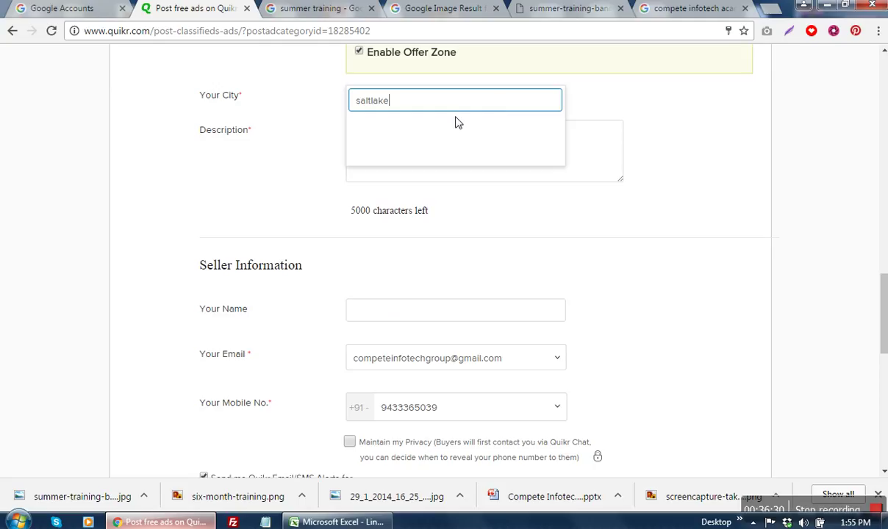
{"action": "key", "text": "BackSpace"}
{"action": "key", "text": "BackSpace"}
{"action": "key", "text": "BackSpace"}
{"action": "key", "text": "BackSpace"}
{"action": "key", "text": "BackSpace"}
{"action": "key", "text": "BackSpace"}
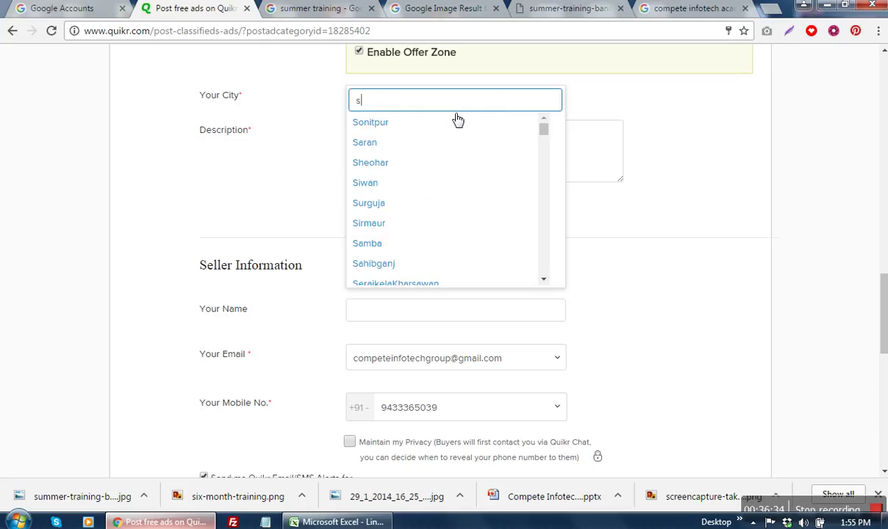
{"action": "key", "text": "BackSpace"}
{"action": "type", "text": "Salt"}
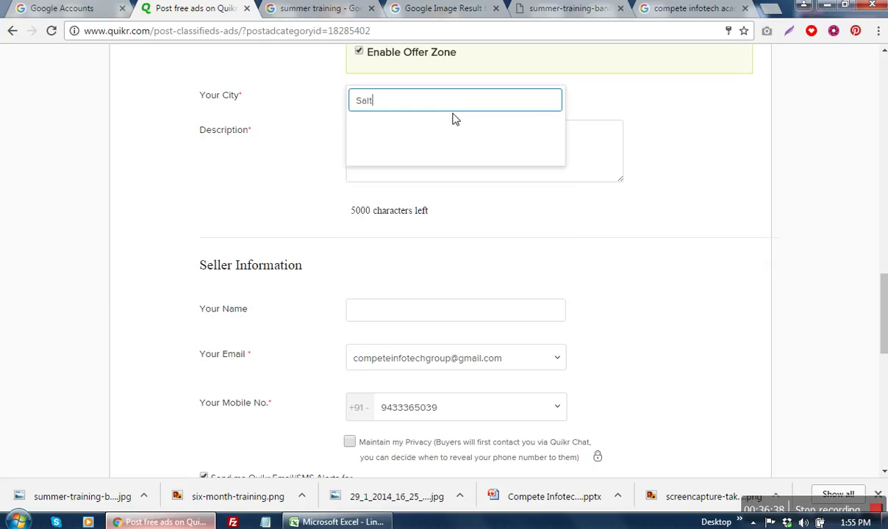
{"action": "type", "text": "lake"}
{"action": "left_click", "coordinate": [588, 234]}
{"action": "scroll", "coordinate": [630, 265], "scroll_direction": "up", "scroll_amount": 1}
{"action": "left_click", "coordinate": [452, 178]}
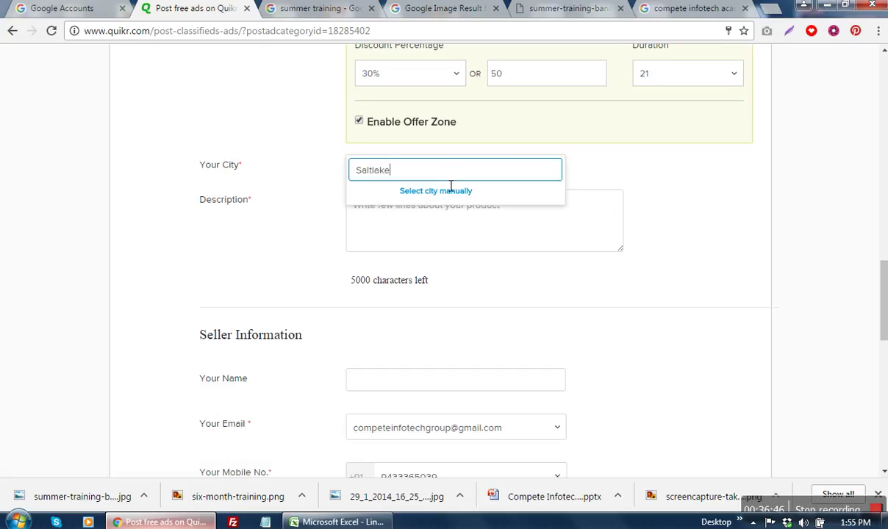
{"action": "left_click", "coordinate": [629, 199]}
{"action": "left_click", "coordinate": [522, 170]}
{"action": "left_click", "coordinate": [463, 194]}
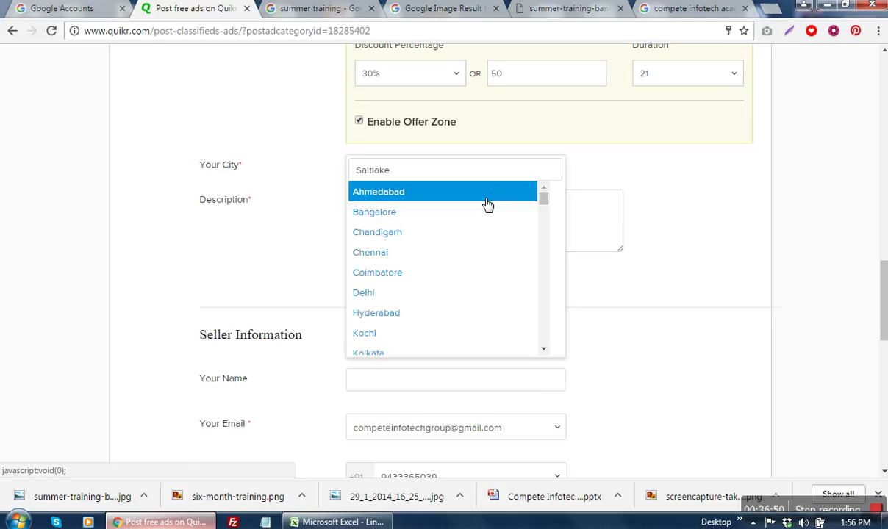
{"action": "left_click", "coordinate": [408, 354]}
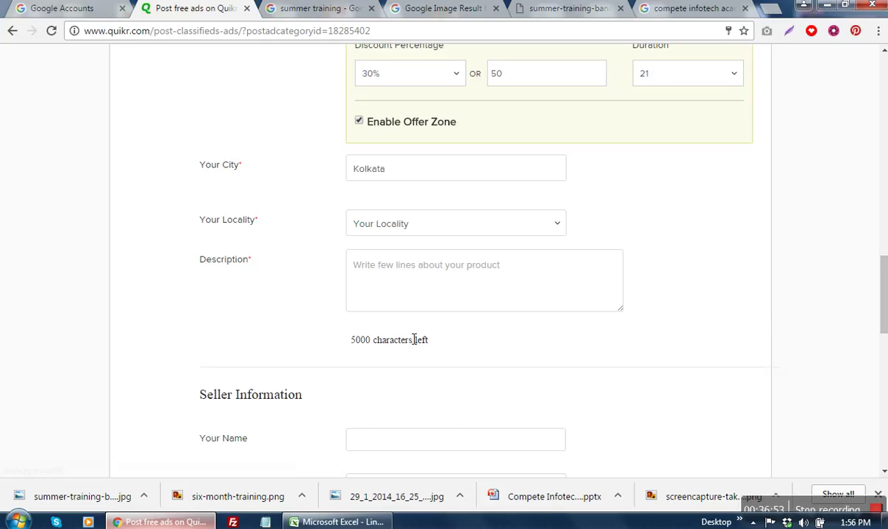
Step: Type salt into the Kolkata locality field to filter the choices
{"action": "left_click", "coordinate": [420, 226]}
{"action": "left_click", "coordinate": [409, 228]}
{"action": "type", "text": "d"}
{"action": "key", "text": "BackSpace"}
{"action": "type", "text": "salt"}
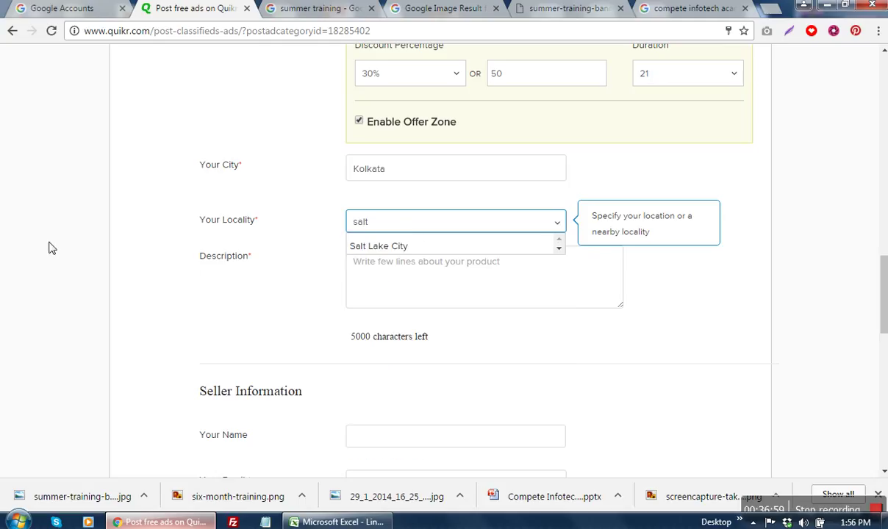
Step: Pick Salt Lake City as locality and start the description asking about summer training institutes in Kolkata
{"action": "left_click", "coordinate": [372, 247]}
{"action": "left_click", "coordinate": [373, 276]}
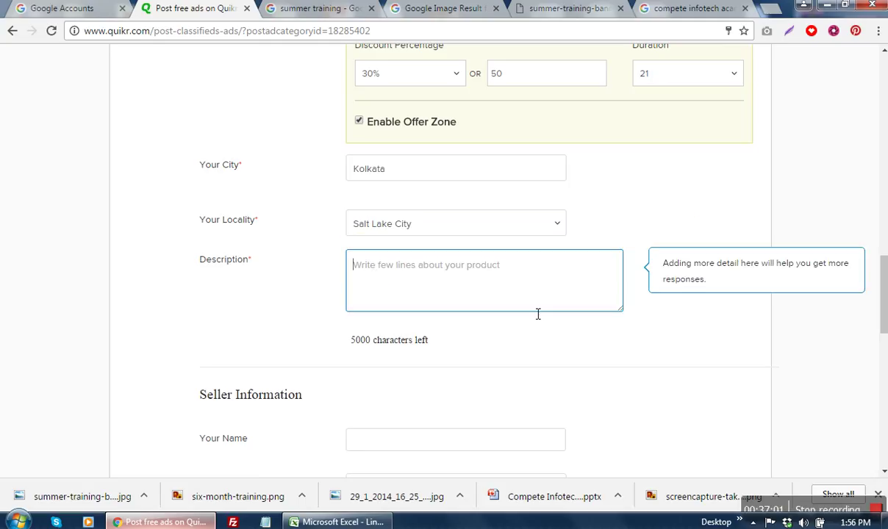
{"action": "type", "text": "Are u"}
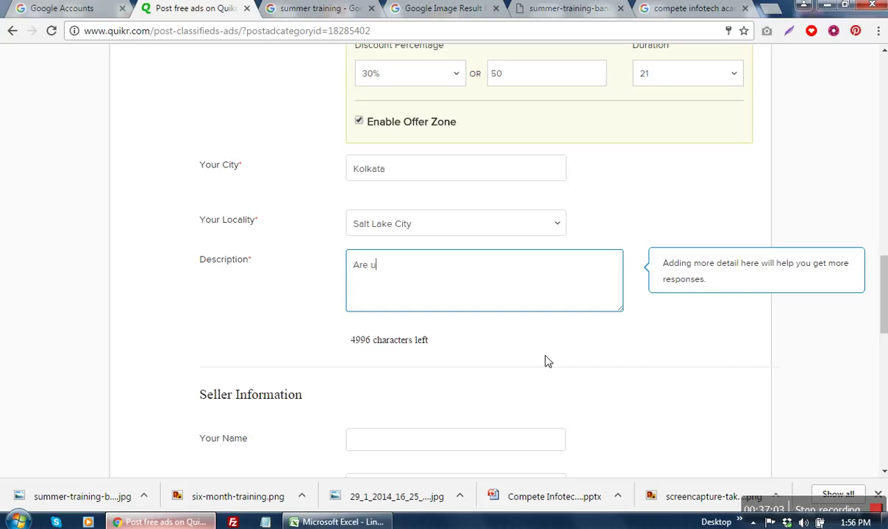
{"action": "type", "text": " looking for Best Sum"}
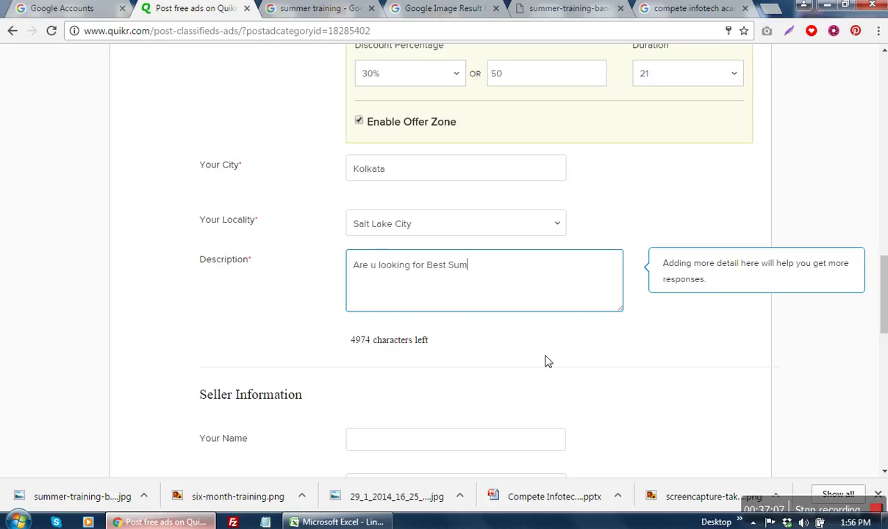
{"action": "type", "text": "mer training ins"}
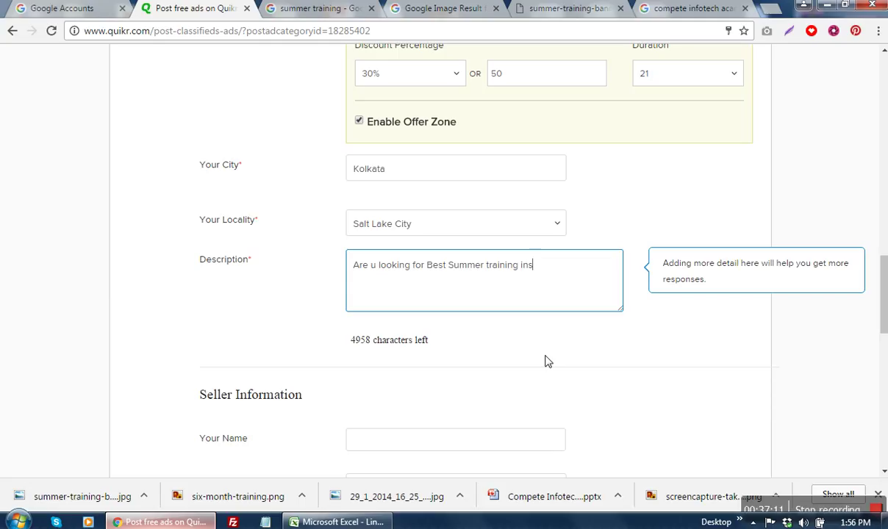
{"action": "type", "text": "titute in Kolkata?"}
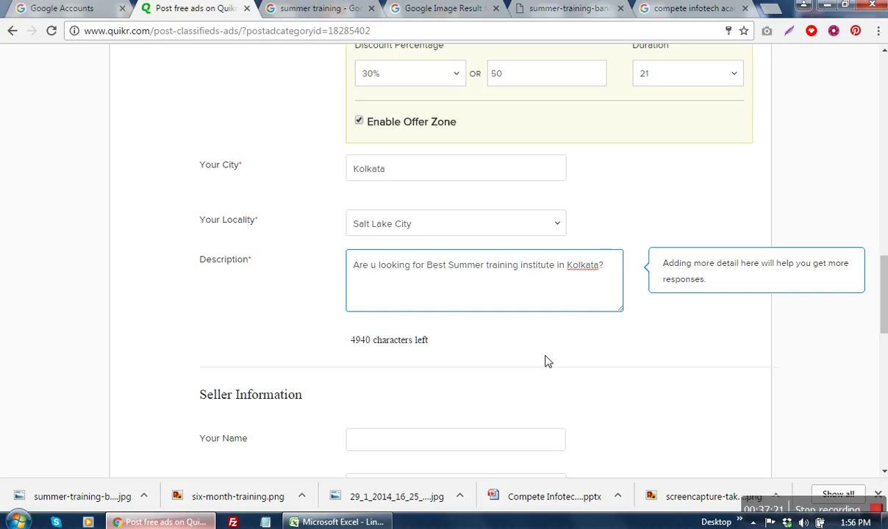
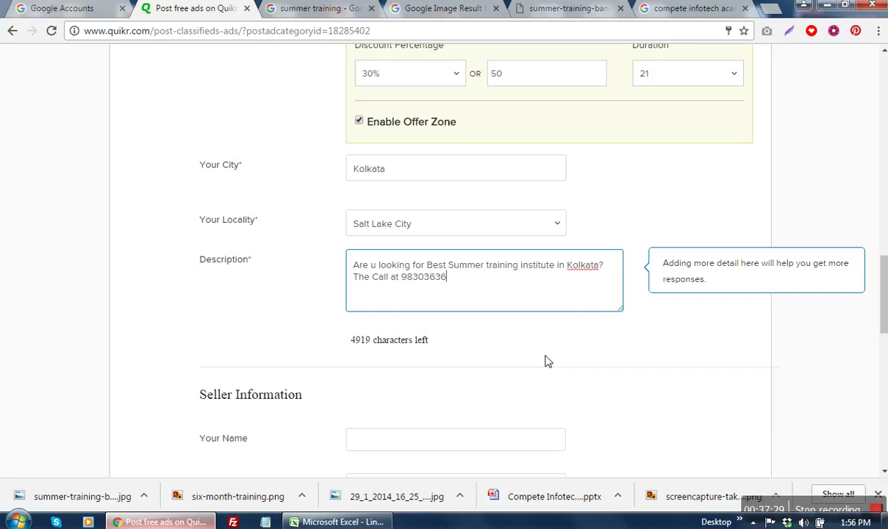
Step: Add phone, WhatsApp and email booking details with the free demo offer, then enlarge the description box
{"action": "type", "text": "n"}
{"action": "left_click", "coordinate": [522, 284]}
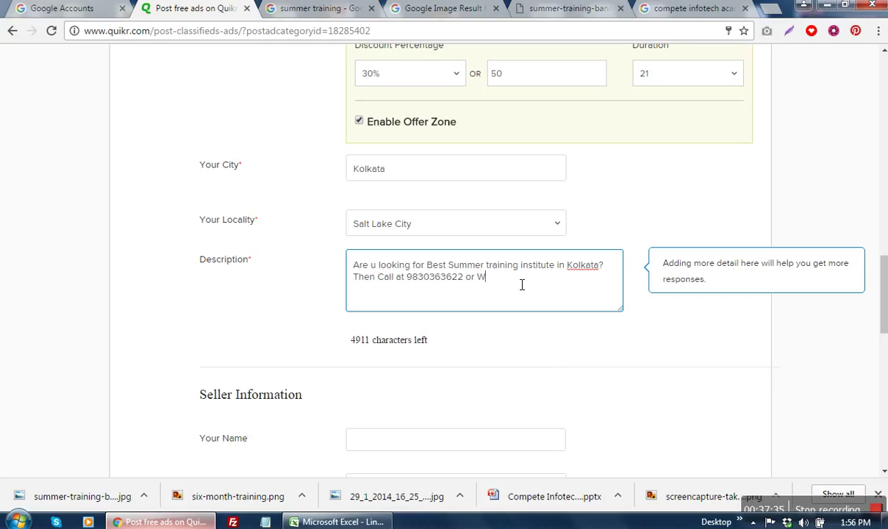
{"action": "type", "text": "hat"}
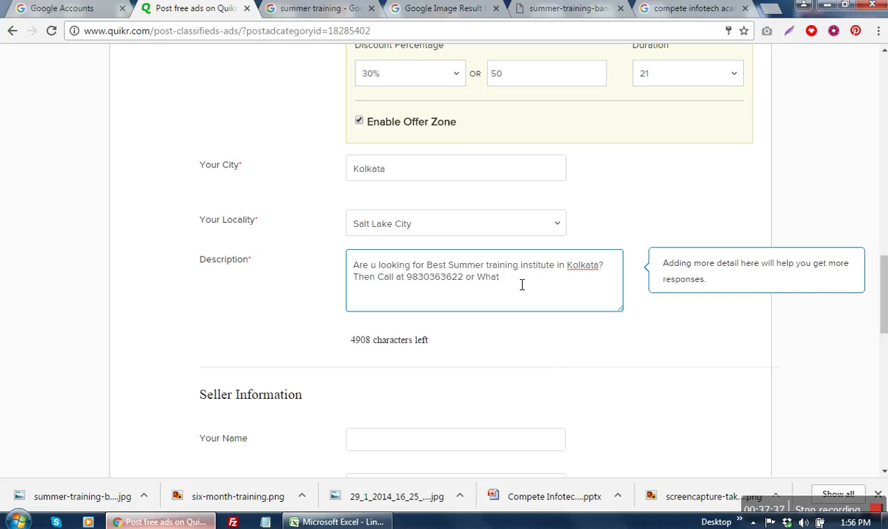
{"action": "type", "text": "sApp at"}
{"action": "type", "text": "l us at "}
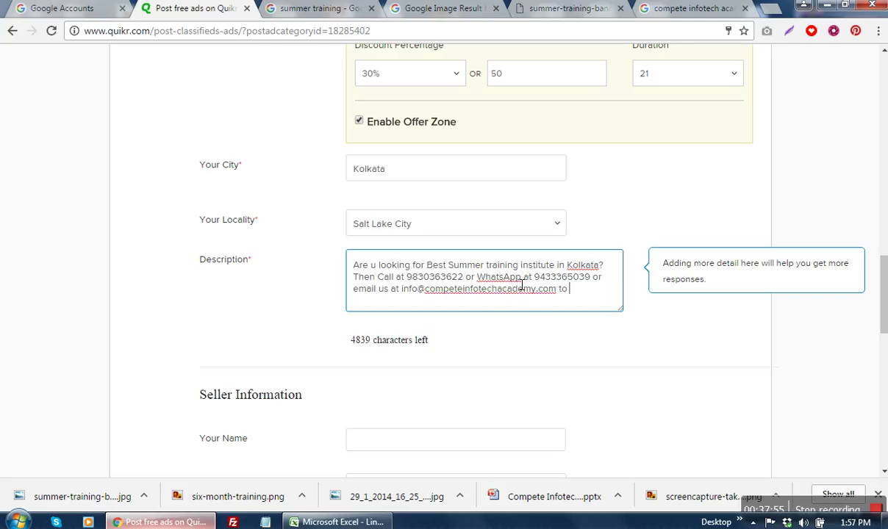
{"action": "type", "text": " book your seat and get "}
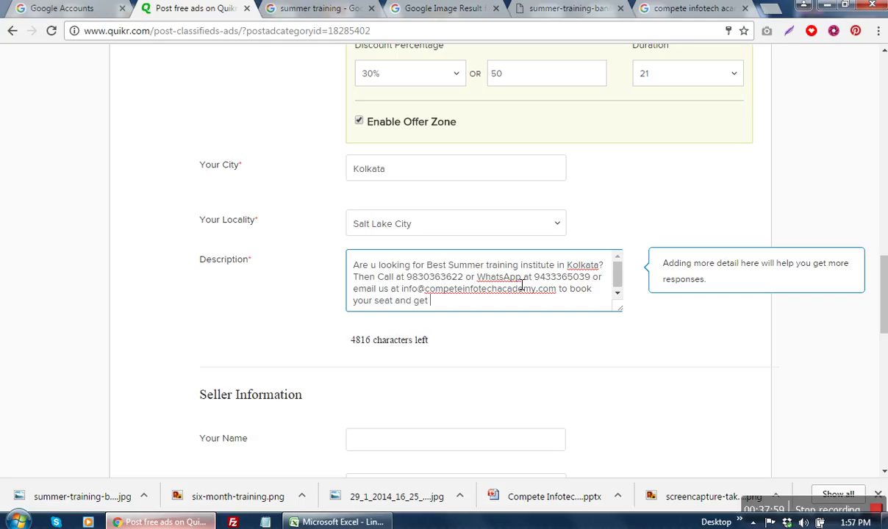
{"action": "type", "text": "FREE Dem"}
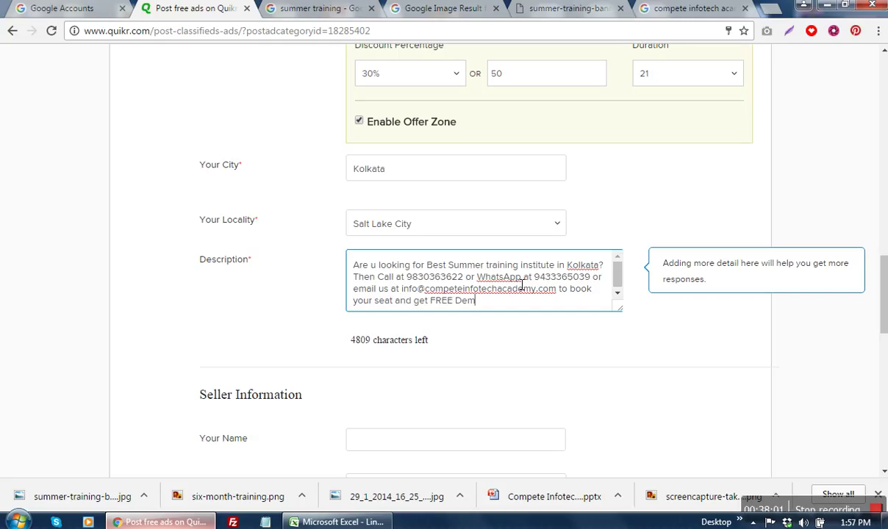
{"action": "type", "text": "o class with Brochure."}
{"action": "key", "text": "Return"}
{"action": "key", "text": "Return"}
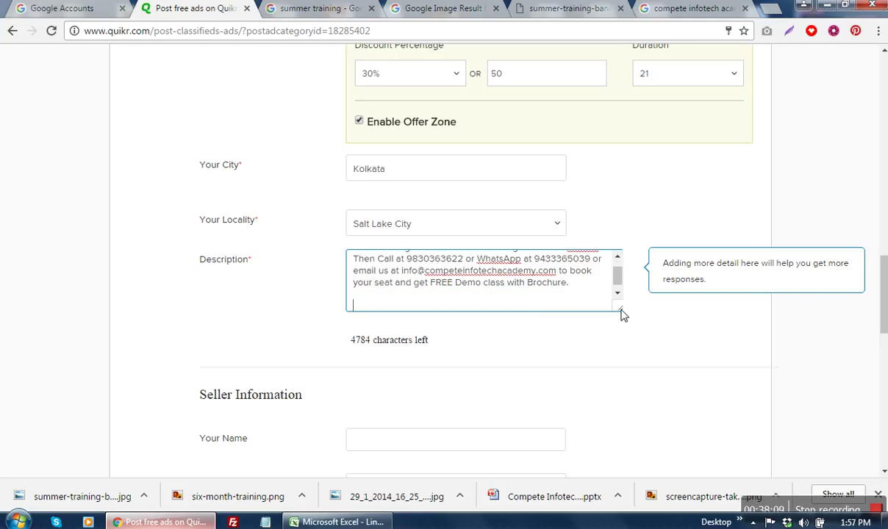
{"action": "left_click_drag", "start_coordinate": [619, 308], "coordinate": [654, 402]}
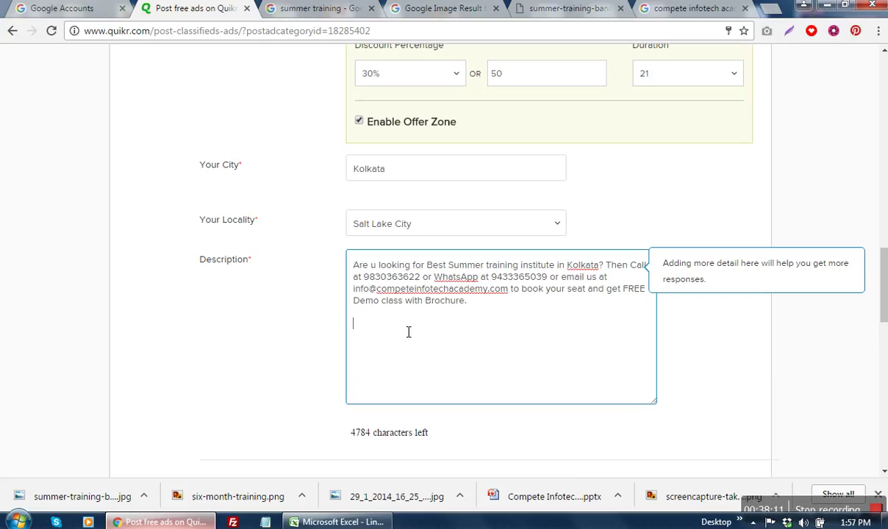
Step: Copy the academy's address, phone and hours from Google into the Quikr description
{"action": "left_click", "coordinate": [669, 12]}
{"action": "left_click", "coordinate": [649, 186]}
{"action": "left_click_drag", "start_coordinate": [579, 174], "coordinate": [748, 236]}
{"action": "key", "text": "ctrl+c"}
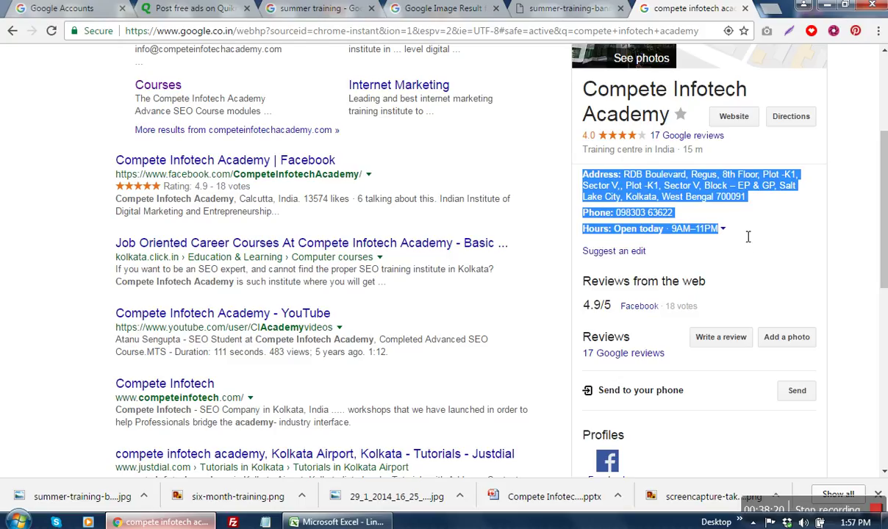
{"action": "left_click", "coordinate": [562, 10]}
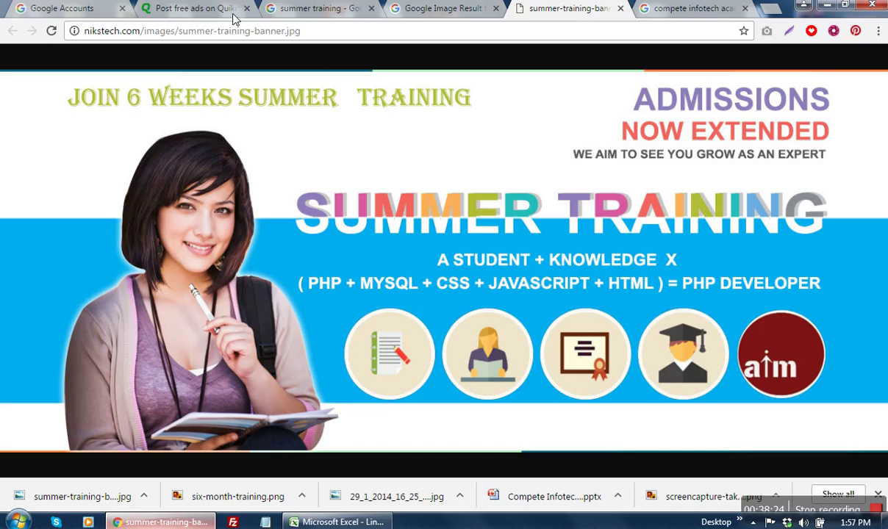
{"action": "left_click", "coordinate": [195, 10]}
{"action": "key", "text": "ctrl+v"}
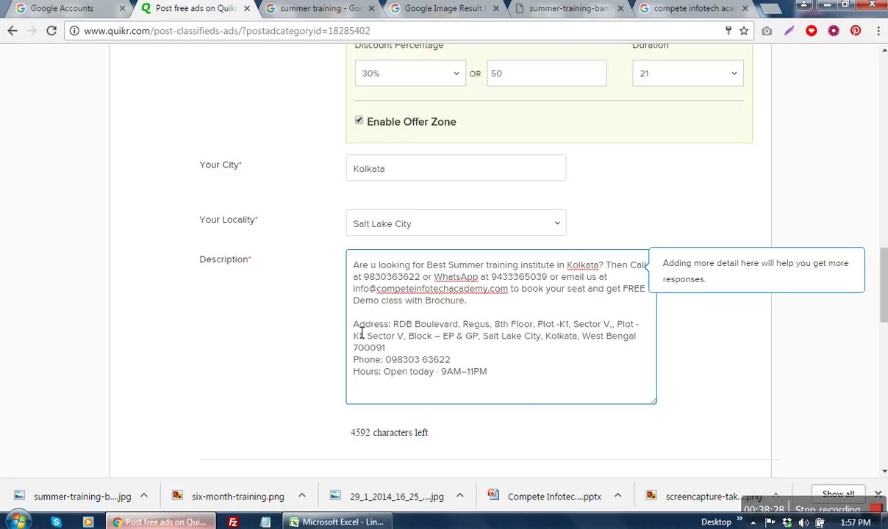
Step: Prefix the address with 'Our' and add a 'Website:' line after the Hours line
{"action": "type", "text": "Our"}
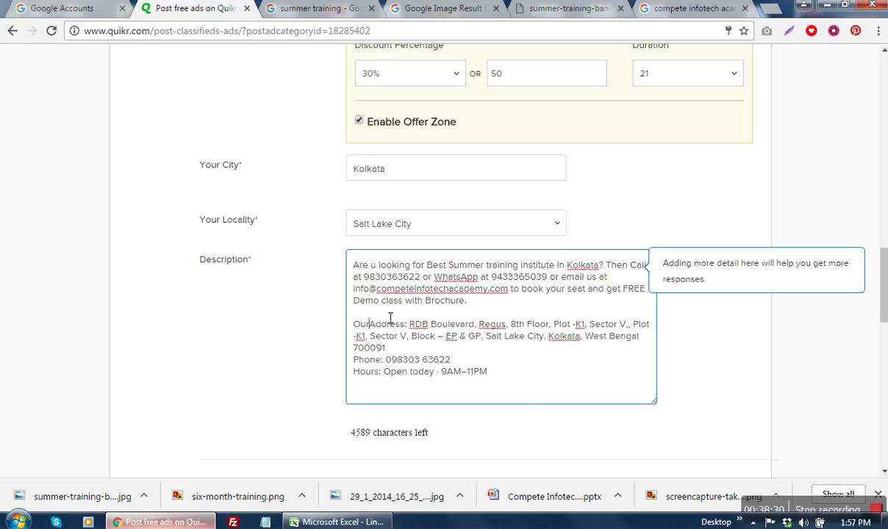
{"action": "left_click", "coordinate": [574, 368]}
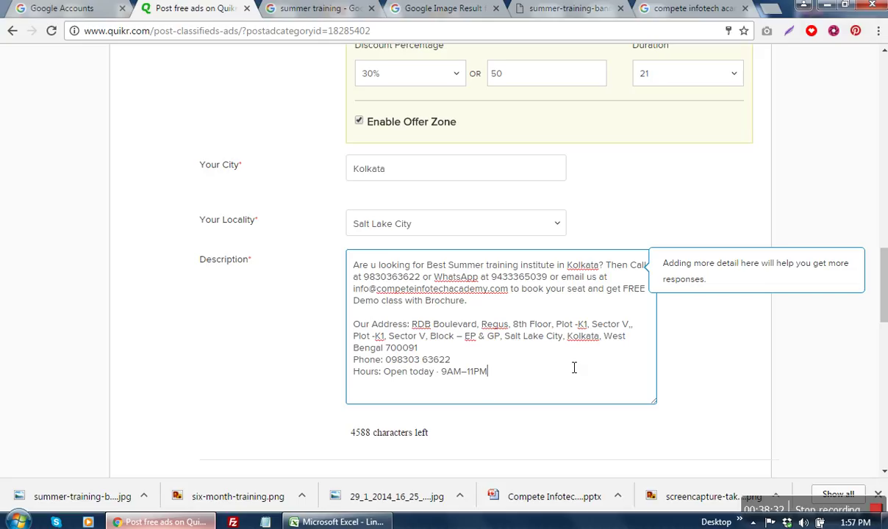
{"action": "key", "text": "Return"}
{"action": "type", "text": "Website:"}
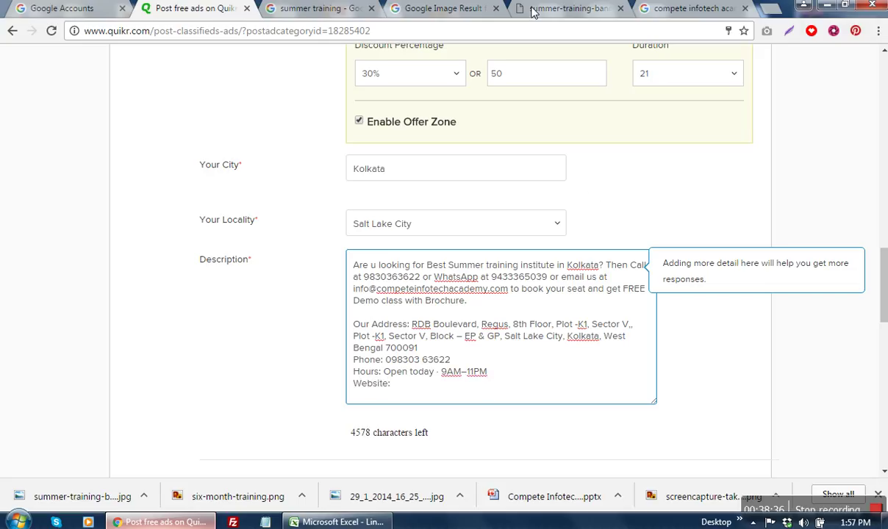
{"action": "left_click", "coordinate": [661, 9]}
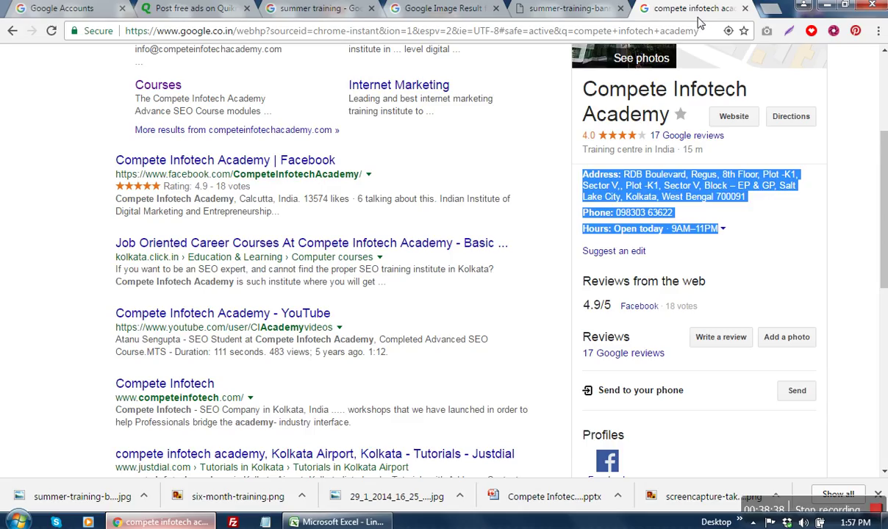
{"action": "scroll", "coordinate": [311, 189], "scroll_direction": "up", "scroll_amount": 3}
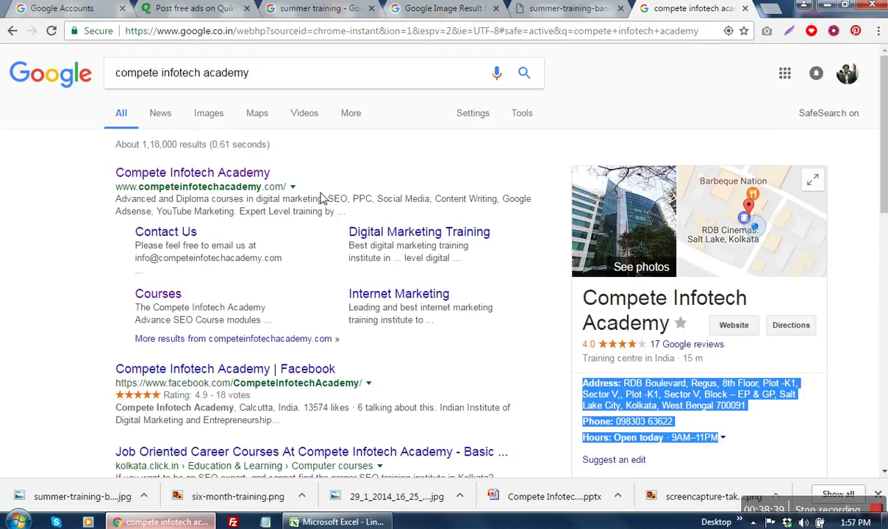
{"action": "right_click", "coordinate": [191, 176]}
{"action": "left_click", "coordinate": [228, 257]}
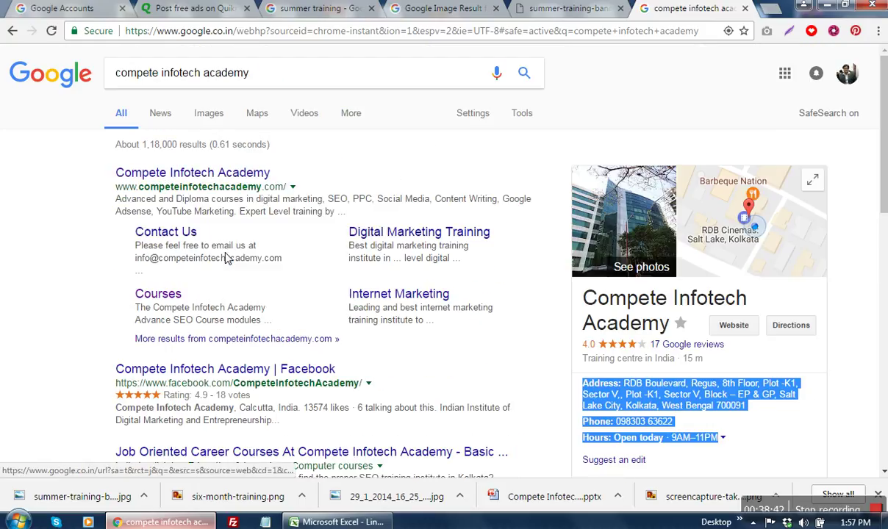
{"action": "left_click", "coordinate": [376, 141]}
{"action": "left_click_drag", "start_coordinate": [115, 186], "coordinate": [282, 186]}
{"action": "key", "text": "ctrl+c"}
{"action": "left_click", "coordinate": [190, 8]}
{"action": "key", "text": "ctrl+v"}
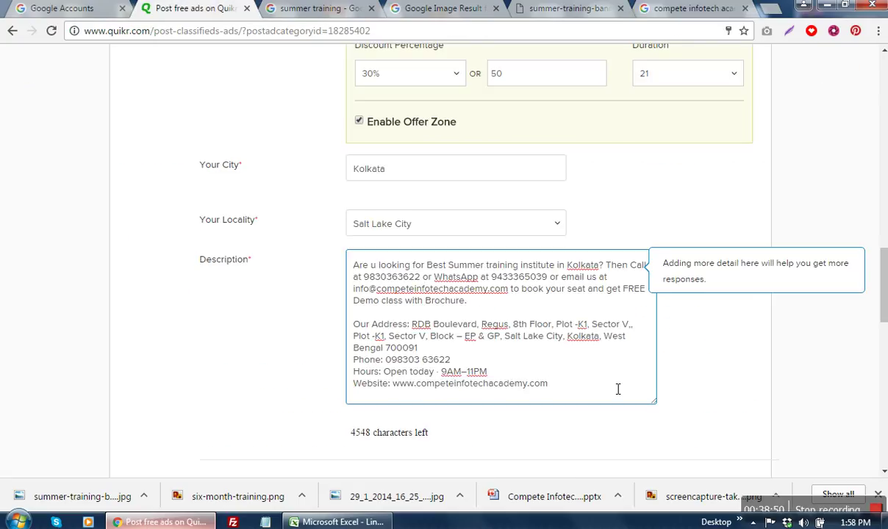
{"action": "type", "text": "http://"}
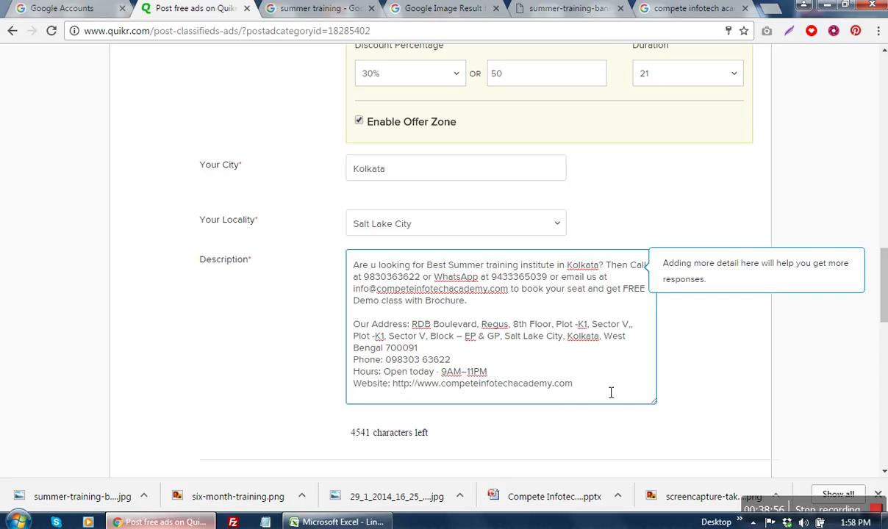
{"action": "left_click_drag", "start_coordinate": [654, 403], "coordinate": [684, 483]}
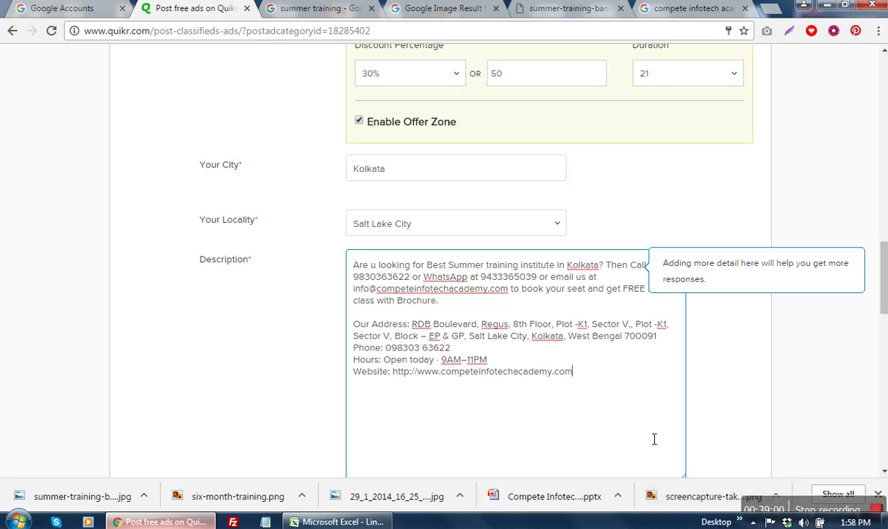
{"action": "key", "text": "Return"}
{"action": "type", "text": "Facebo"}
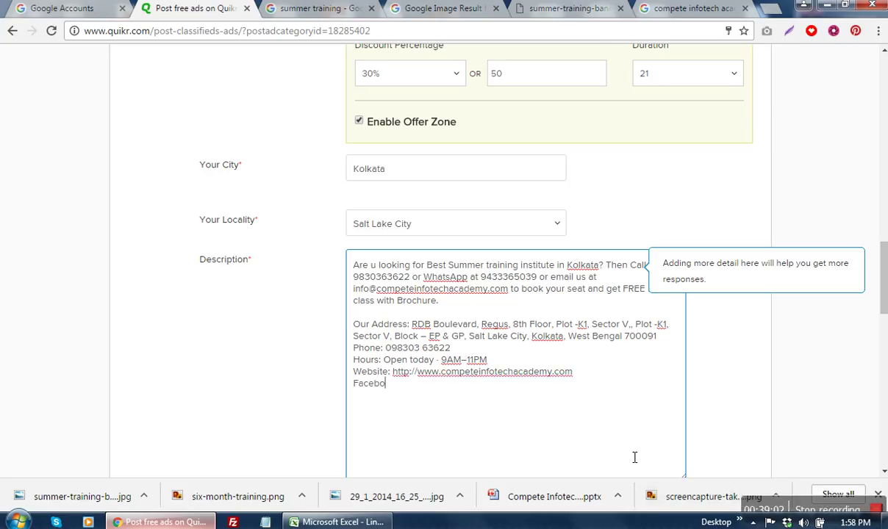
{"action": "type", "text": "ok Page - http://"}
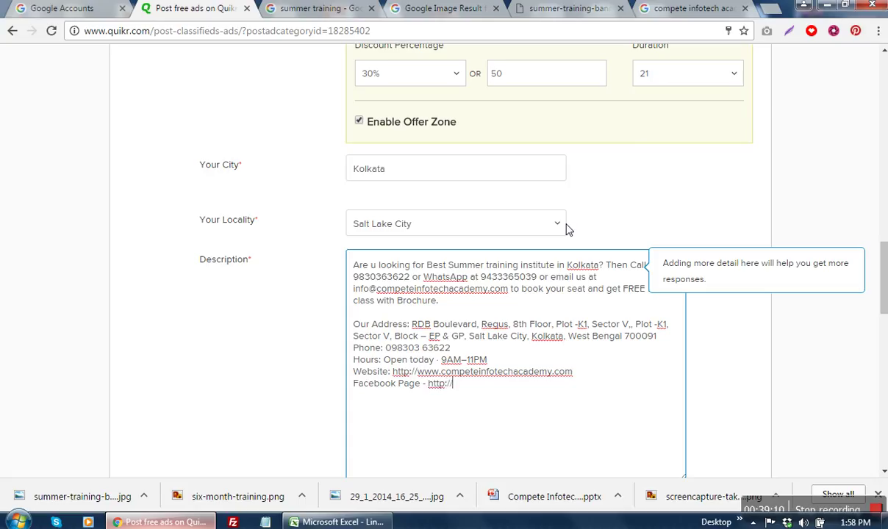
{"action": "type", "text": "www.facebook"}
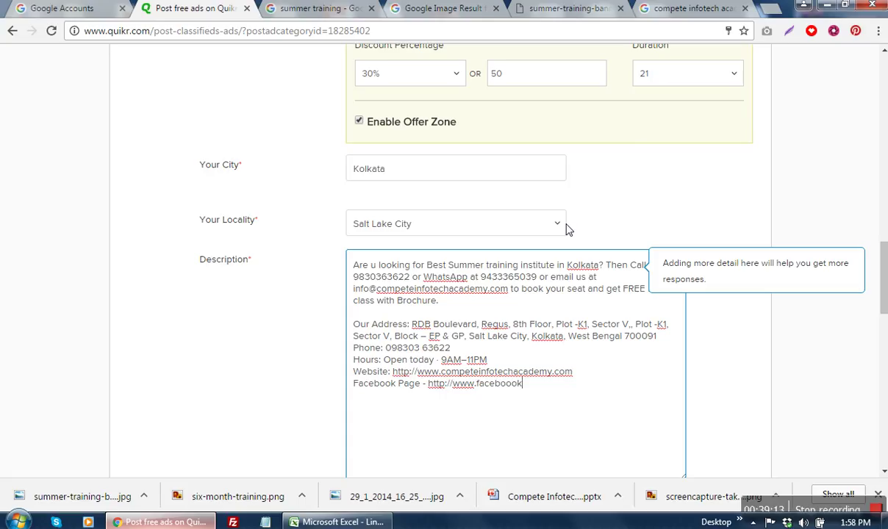
{"action": "key", "text": "BackSpace"}
{"action": "type", "text": "k.com/competeinfotechacademy"}
Step: Insert blank lines after the Hours, Website and Facebook Page lines
{"action": "left_click", "coordinate": [506, 382]}
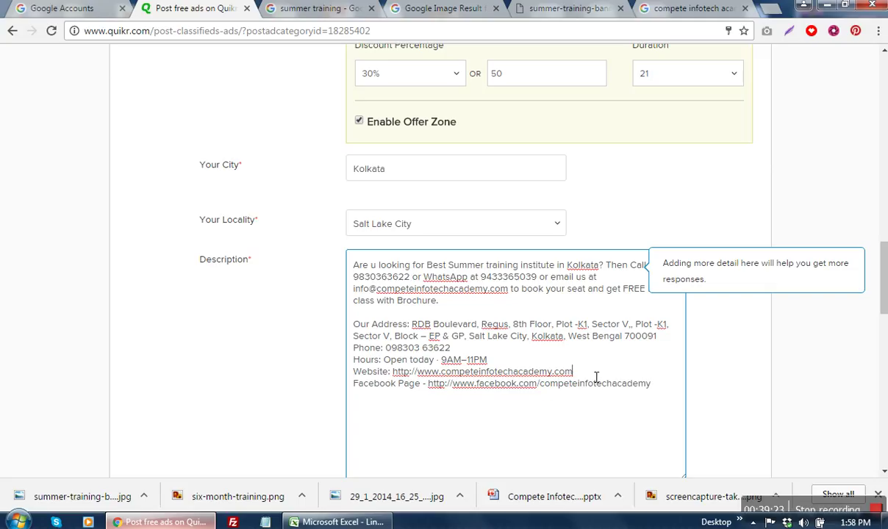
{"action": "key", "text": "Return"}
{"action": "left_click", "coordinate": [567, 363]}
{"action": "key", "text": "Return"}
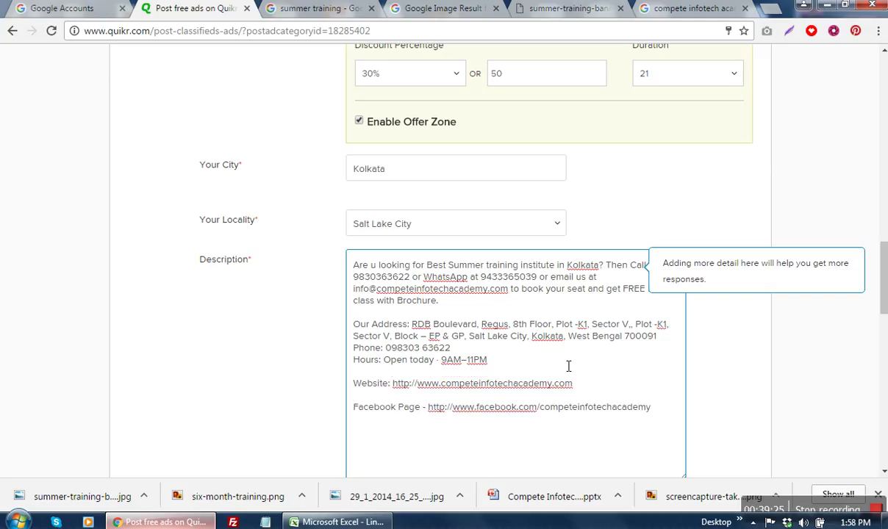
{"action": "left_click", "coordinate": [667, 414]}
{"action": "scroll", "coordinate": [672, 393], "scroll_direction": "down", "scroll_amount": 2}
{"action": "key", "text": "Return"}
{"action": "key", "text": "Return"}
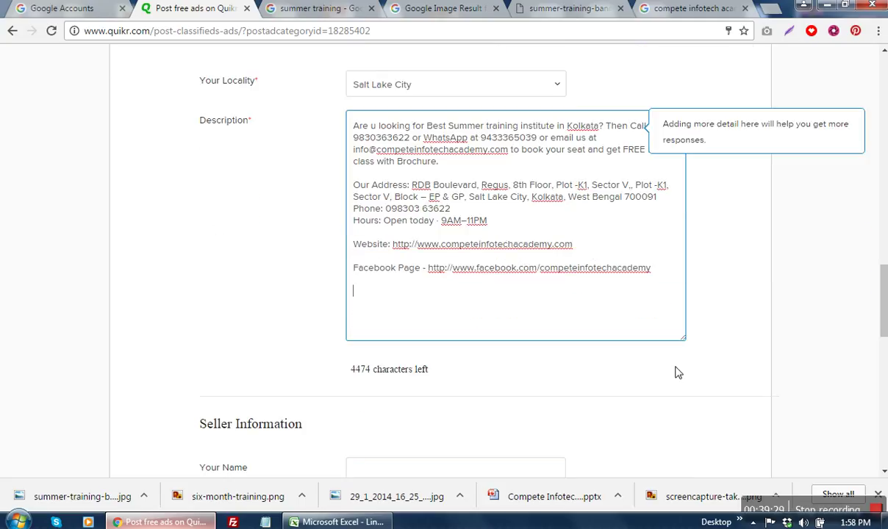
Step: Search Google for 'summer training in kolkata' and paste its related searches into the description
{"action": "left_click", "coordinate": [330, 11]}
{"action": "left_click_drag", "start_coordinate": [885, 199], "coordinate": [886, 70]}
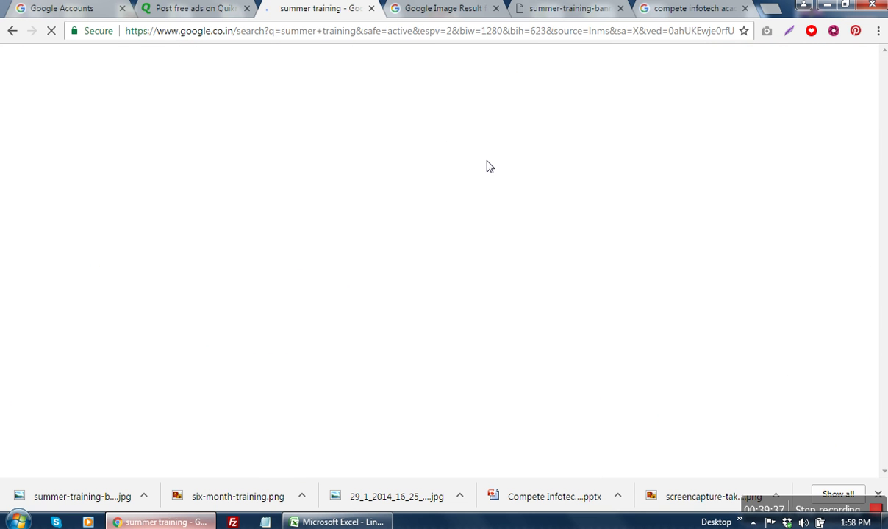
{"action": "left_click", "coordinate": [291, 75]}
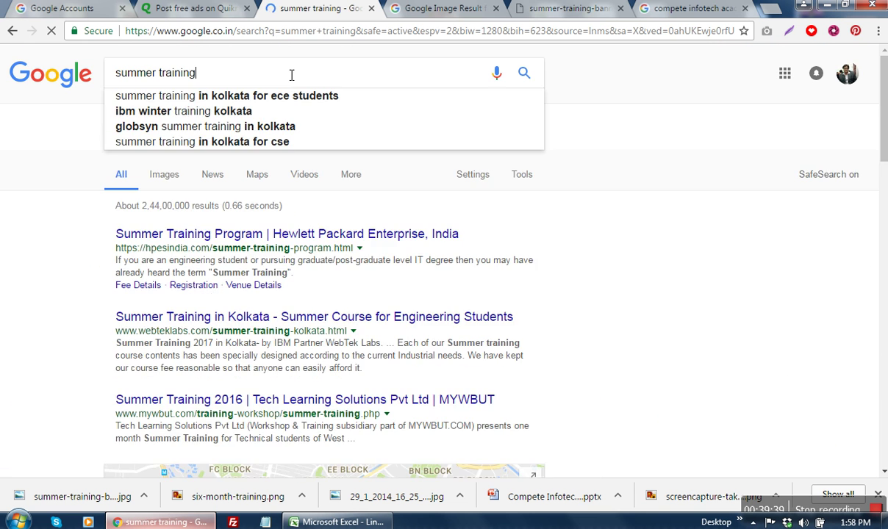
{"action": "type", "text": "in kolkata"}
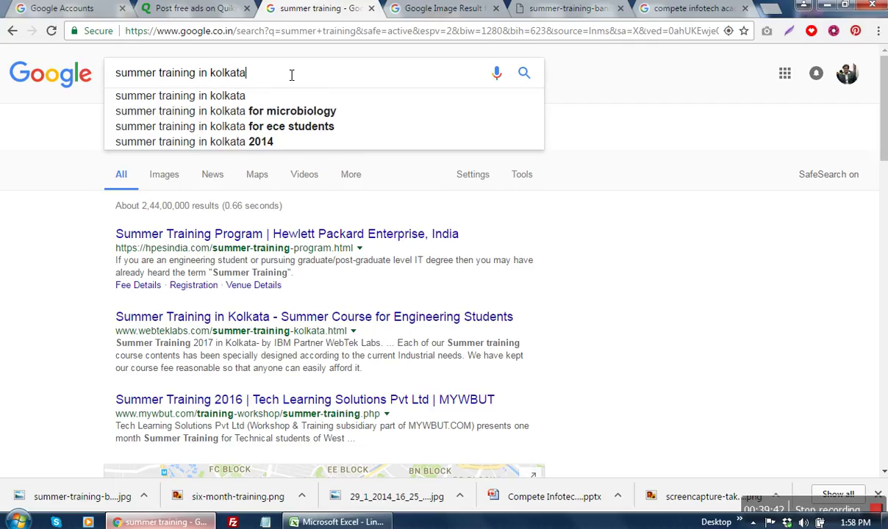
{"action": "key", "text": "Return"}
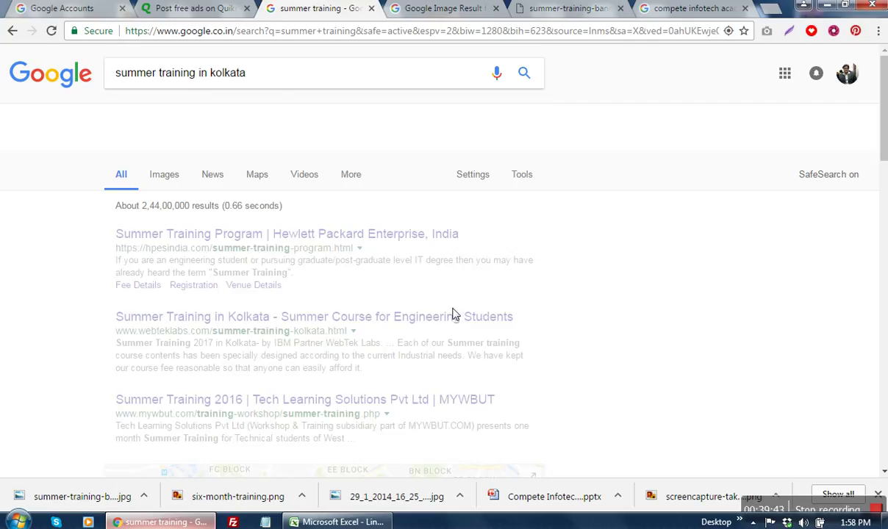
{"action": "scroll", "coordinate": [681, 264], "scroll_direction": "down", "scroll_amount": 5}
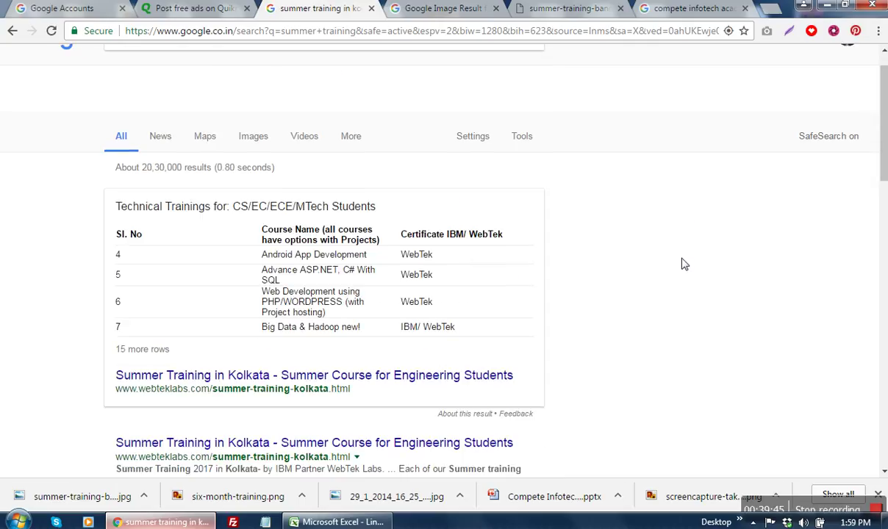
{"action": "scroll", "coordinate": [682, 264], "scroll_direction": "down", "scroll_amount": 10}
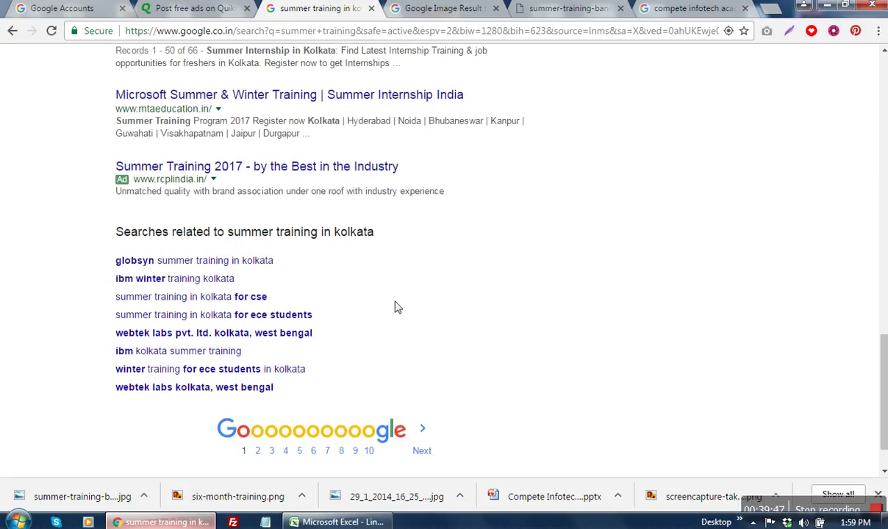
{"action": "left_click_drag", "start_coordinate": [122, 232], "coordinate": [288, 393]}
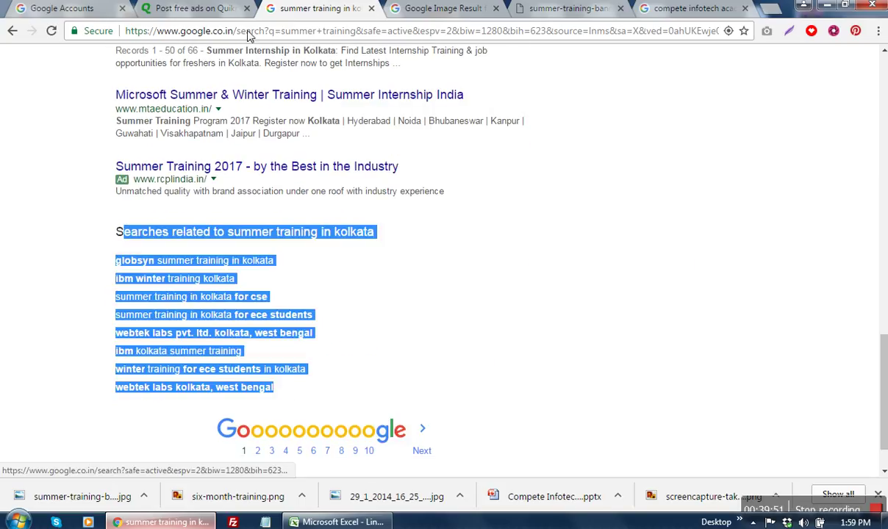
{"action": "left_click", "coordinate": [194, 8]}
{"action": "key", "text": "ctrl+v"}
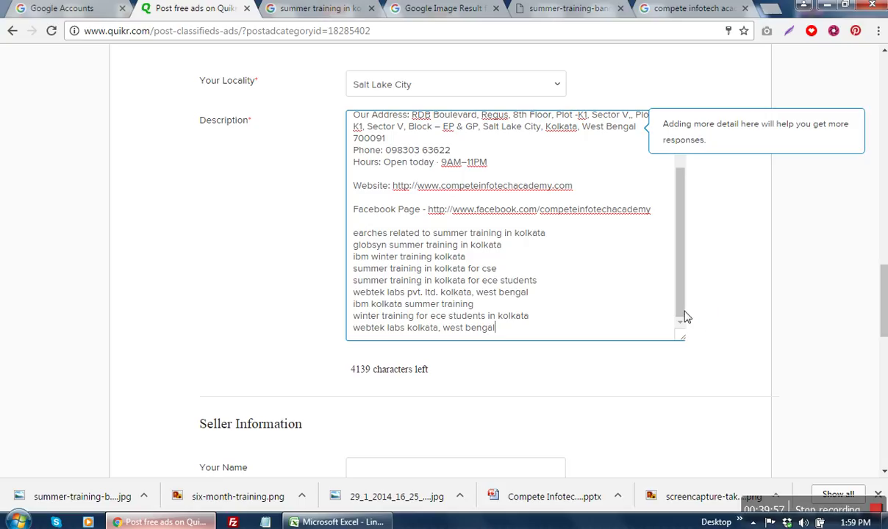
Step: Restore the S in 'Searches related to summer training in kolkata' and enter the seller's full name
{"action": "type", "text": "S"}
{"action": "left_click", "coordinate": [493, 259]}
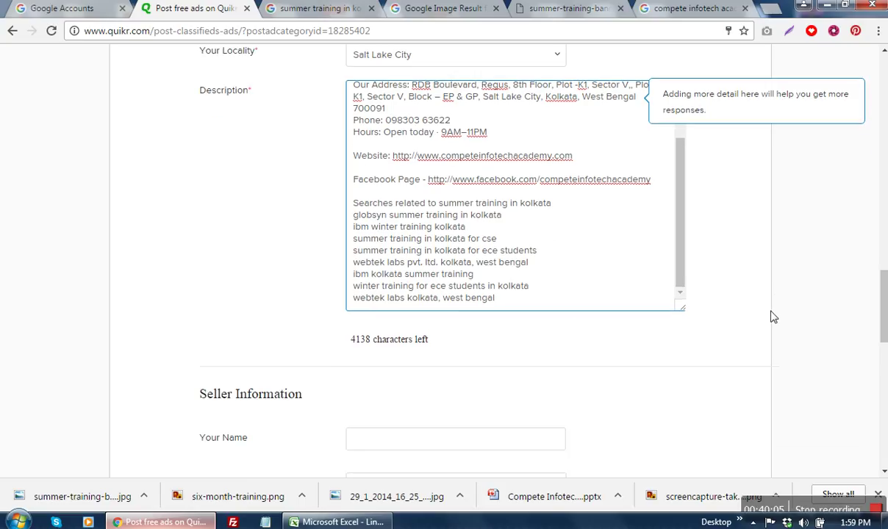
{"action": "scroll", "coordinate": [772, 313], "scroll_direction": "down", "scroll_amount": 3}
{"action": "left_click", "coordinate": [482, 266]}
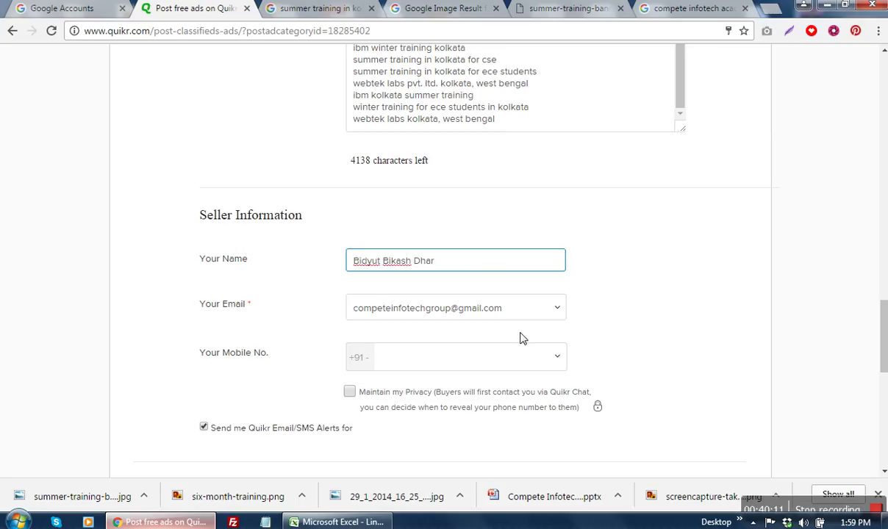
Step: Fill the Mobile No. field with the saved mobile number suggestion
{"action": "left_click", "coordinate": [457, 360]}
{"action": "left_click", "coordinate": [464, 376]}
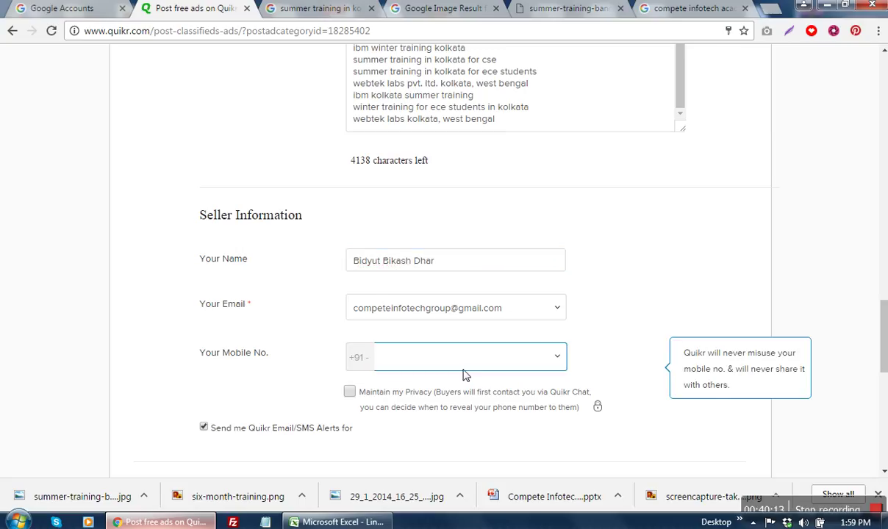
{"action": "left_click", "coordinate": [468, 365]}
{"action": "left_click", "coordinate": [464, 378]}
{"action": "scroll", "coordinate": [631, 277], "scroll_direction": "down", "scroll_amount": 3}
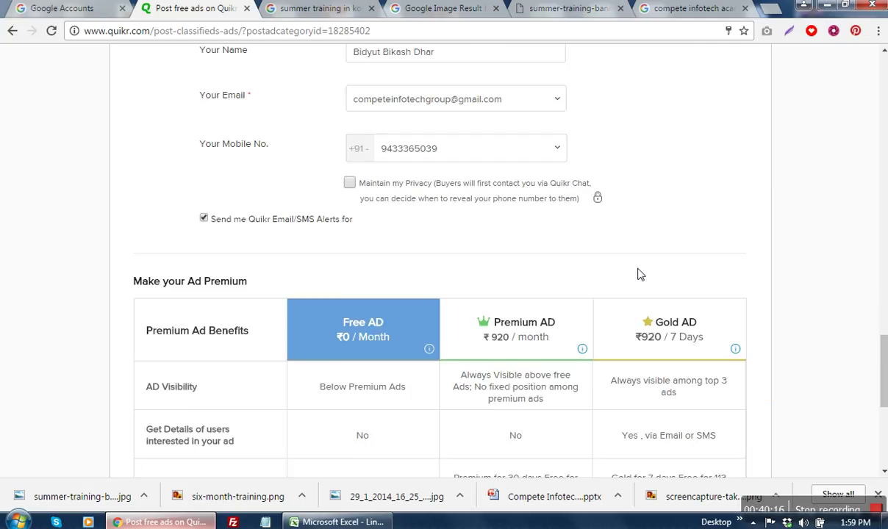
{"action": "scroll", "coordinate": [659, 271], "scroll_direction": "up", "scroll_amount": 7}
Step: Delete 'globsyn' and 'ibm' from the starts of the related-search lines in the description
{"action": "left_click", "coordinate": [414, 326]}
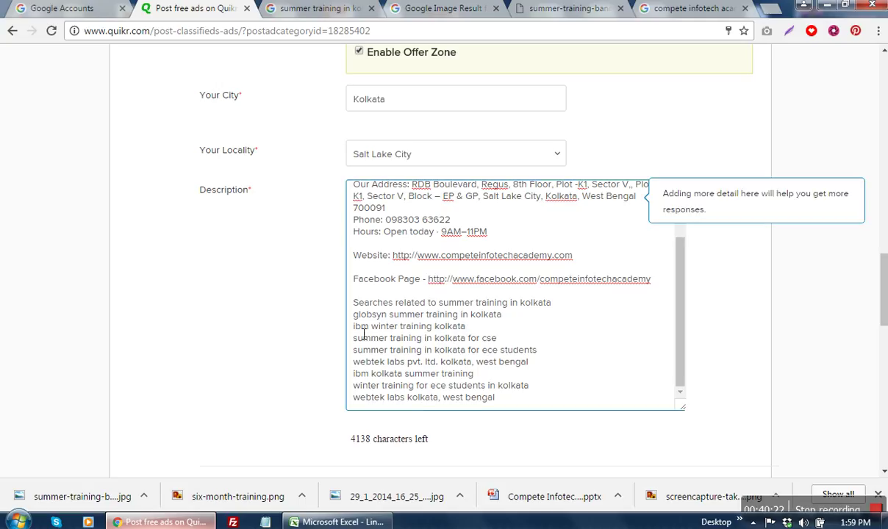
{"action": "left_click_drag", "start_coordinate": [351, 315], "coordinate": [396, 321]}
{"action": "key", "text": "Delete"}
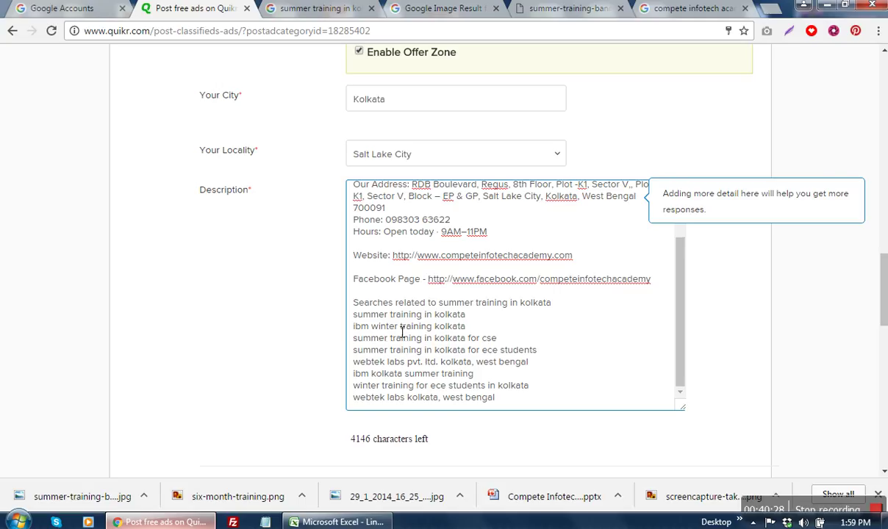
{"action": "left_click_drag", "start_coordinate": [371, 327], "coordinate": [346, 330]}
{"action": "key", "text": "Delete"}
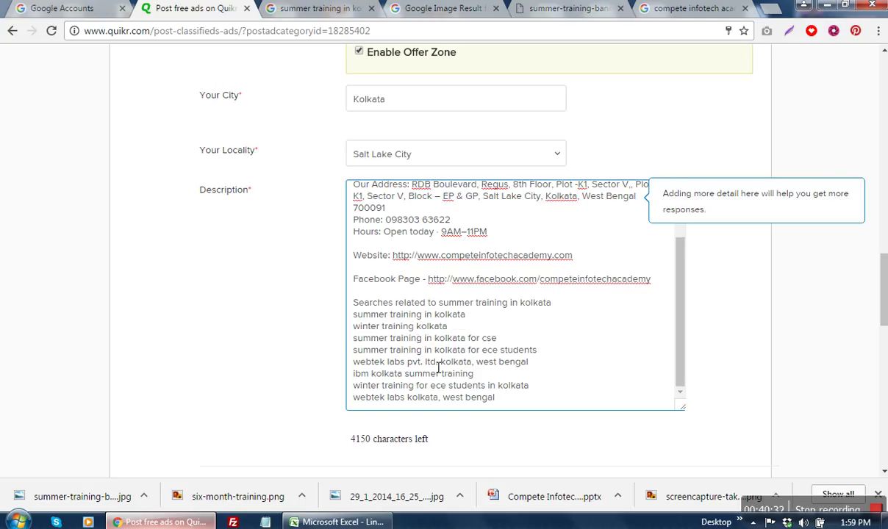
Step: Replace the webtek and ibm wording with 'seo training in' and 'Digital marketing', removing the last 'webtek labs'
{"action": "left_click_drag", "start_coordinate": [439, 363], "coordinate": [359, 367]}
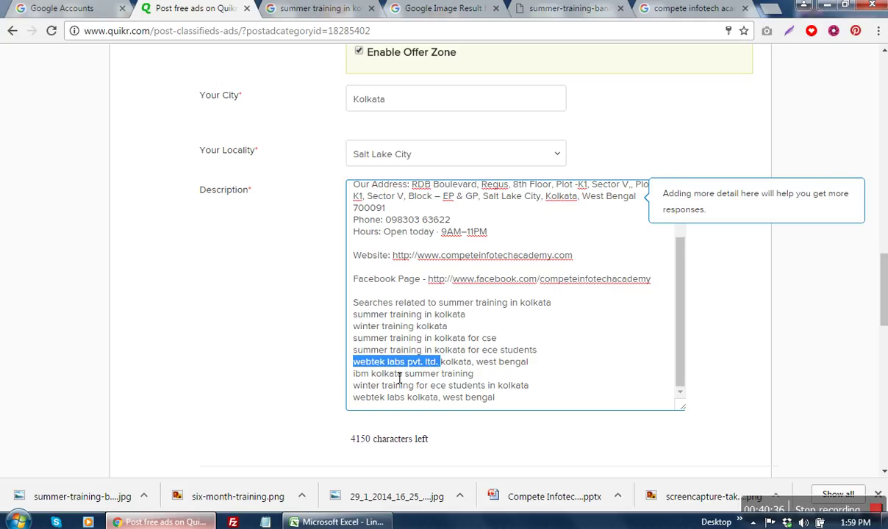
{"action": "type", "text": "seo tra"}
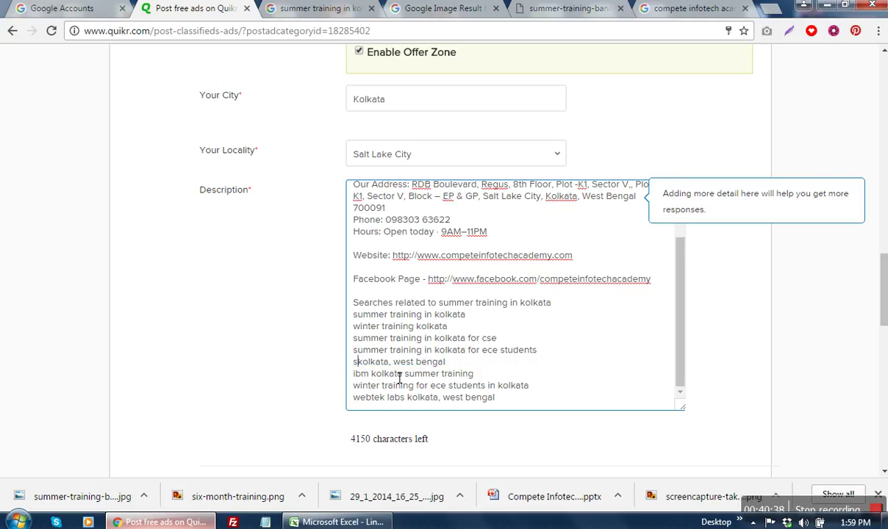
{"action": "key", "text": "BackSpace"}
{"action": "key", "text": "BackSpace"}
{"action": "key", "text": "BackSpace"}
{"action": "key", "text": "BackSpace"}
{"action": "key", "text": "BackSpace"}
{"action": "key", "text": "BackSpace"}
{"action": "key", "text": "BackSpace"}
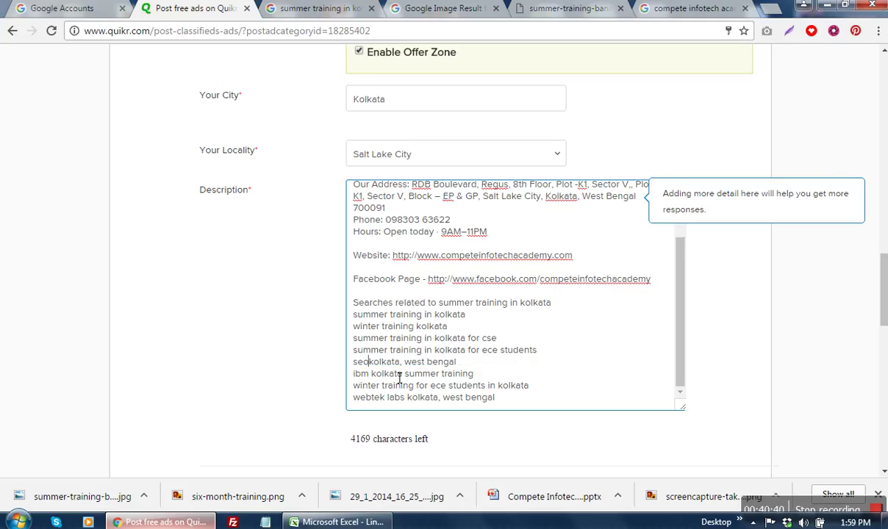
{"action": "type", "text": "seo training "}
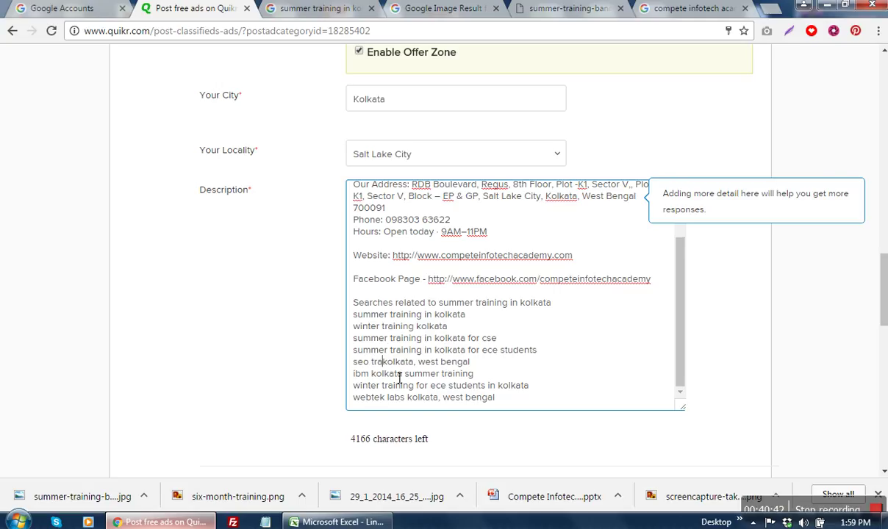
{"action": "type", "text": "in"}
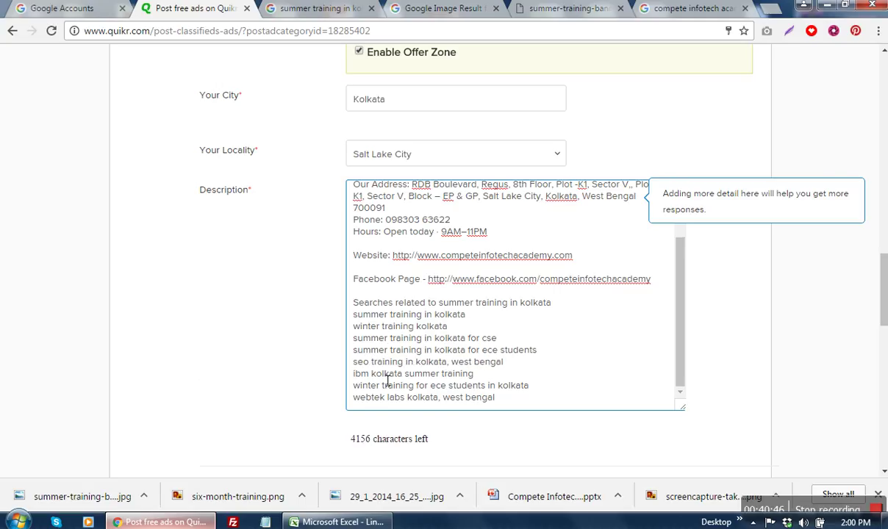
{"action": "left_click_drag", "start_coordinate": [373, 378], "coordinate": [324, 382]}
{"action": "type", "text": "Digital marketing"}
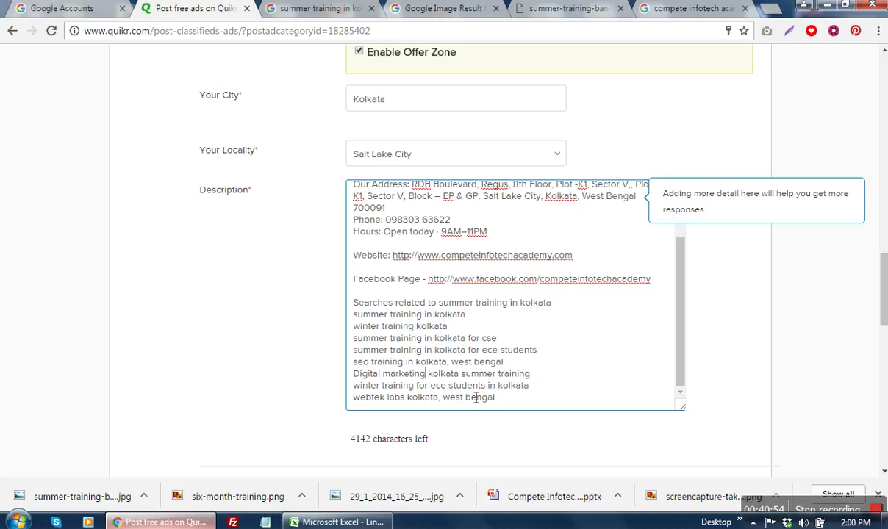
{"action": "left_click_drag", "start_coordinate": [407, 397], "coordinate": [330, 405]}
{"action": "key", "text": "BackSpace"}
Step: Fill in the mobile number from the autofill suggestion and dismiss its tip
{"action": "scroll", "coordinate": [705, 382], "scroll_direction": "down", "scroll_amount": 5}
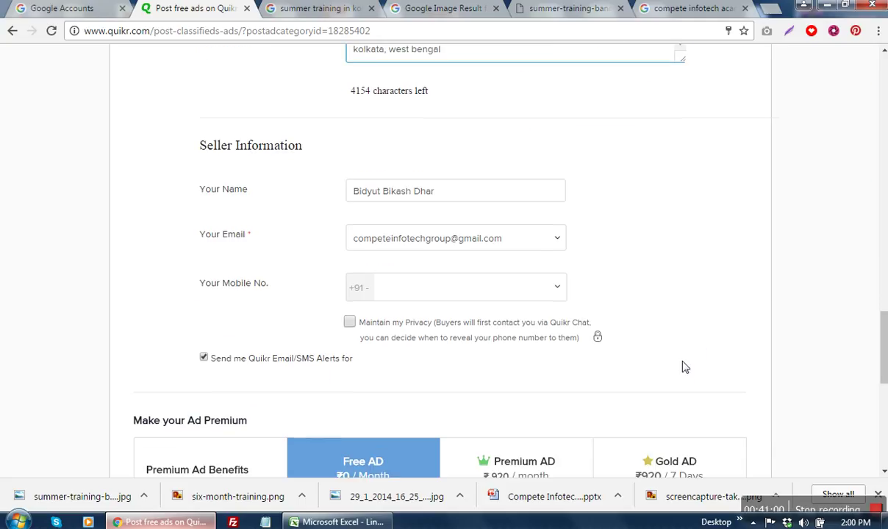
{"action": "left_click", "coordinate": [481, 290]}
{"action": "left_click", "coordinate": [475, 308]}
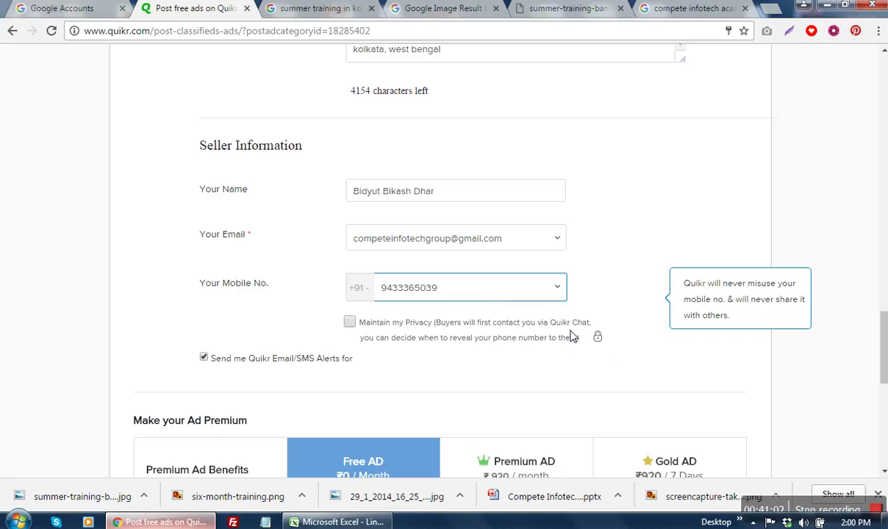
{"action": "left_click", "coordinate": [622, 371]}
{"action": "scroll", "coordinate": [620, 382], "scroll_direction": "down", "scroll_amount": 2}
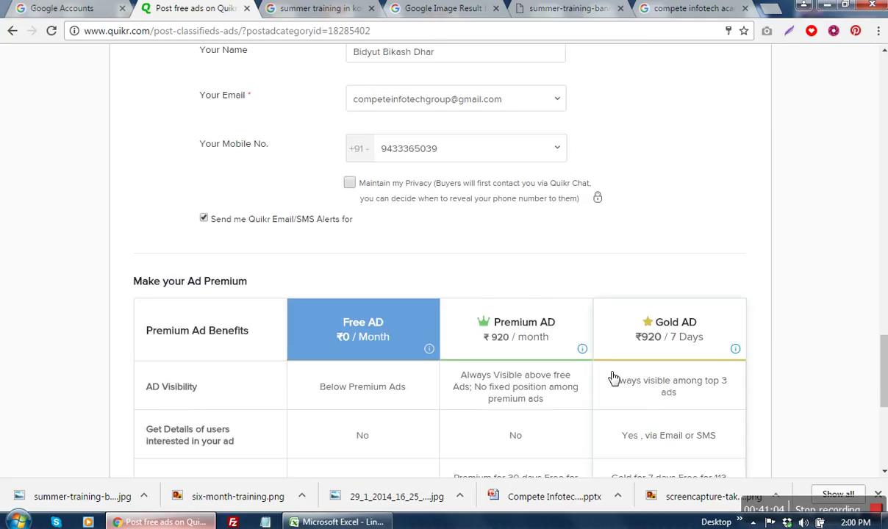
{"action": "scroll", "coordinate": [612, 376], "scroll_direction": "down", "scroll_amount": 2}
Step: Post the training ad and skip the premium payment offer to reach the thank-you page
{"action": "scroll", "coordinate": [612, 376], "scroll_direction": "down", "scroll_amount": 2}
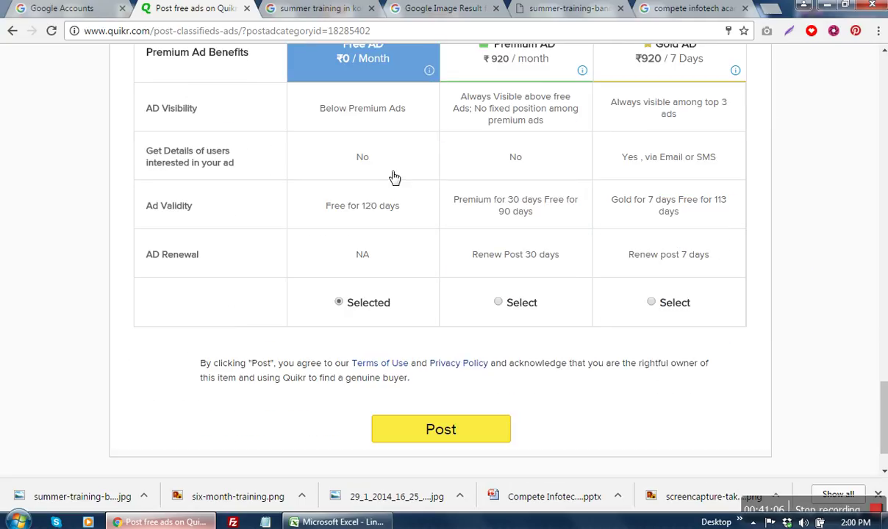
{"action": "scroll", "coordinate": [382, 213], "scroll_direction": "up", "scroll_amount": 1}
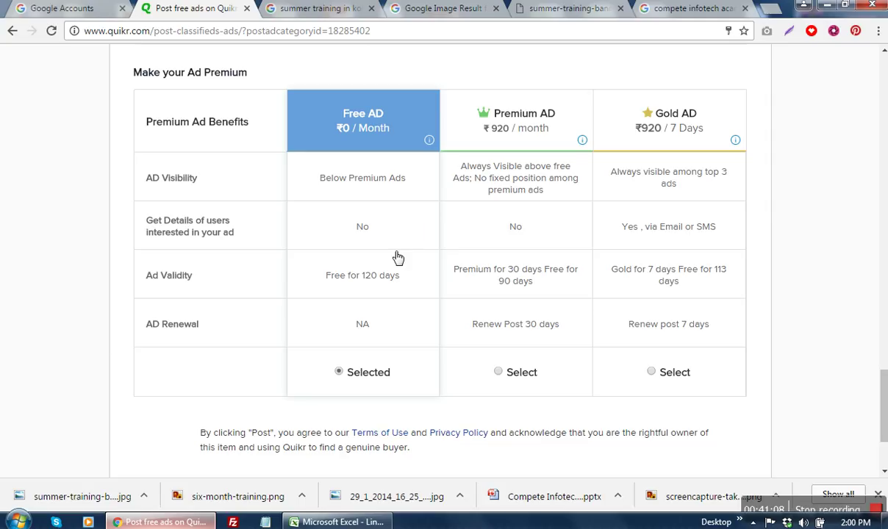
{"action": "scroll", "coordinate": [501, 339], "scroll_direction": "down", "scroll_amount": 2}
{"action": "left_click", "coordinate": [436, 370]}
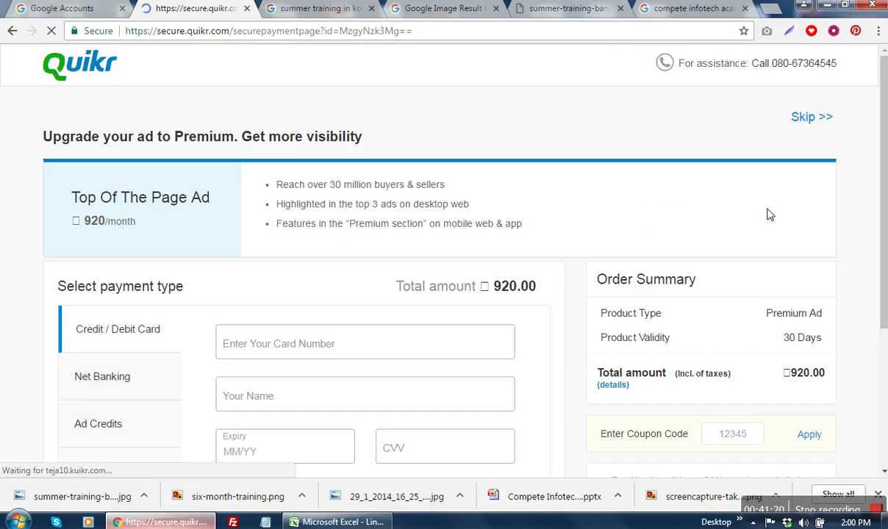
{"action": "scroll", "coordinate": [769, 214], "scroll_direction": "down", "scroll_amount": 3}
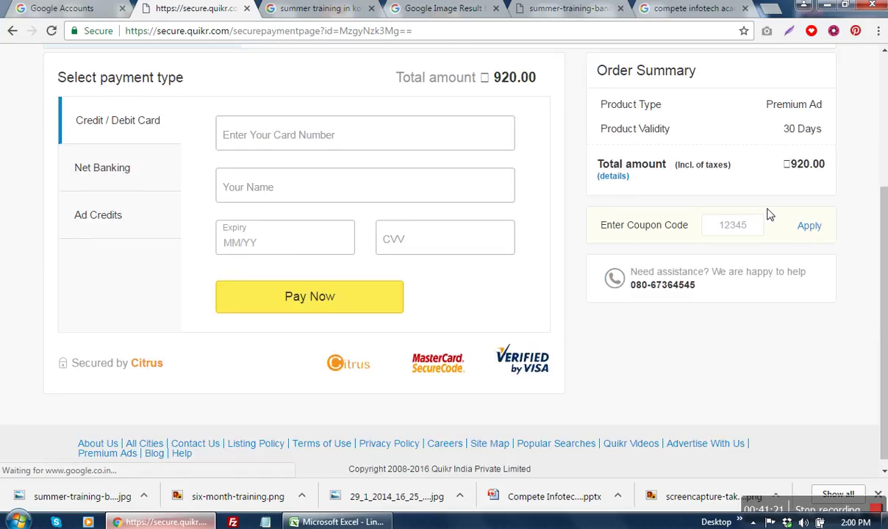
{"action": "scroll", "coordinate": [792, 353], "scroll_direction": "up", "scroll_amount": 3}
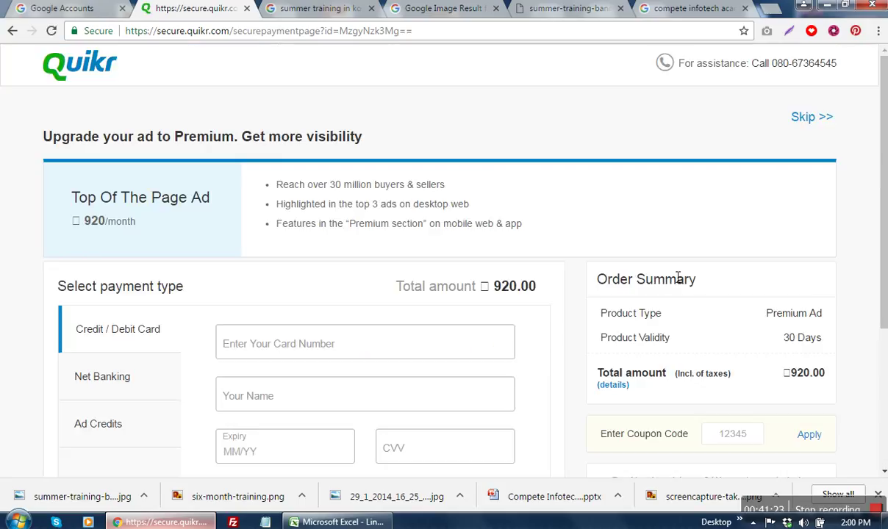
{"action": "left_click", "coordinate": [801, 118]}
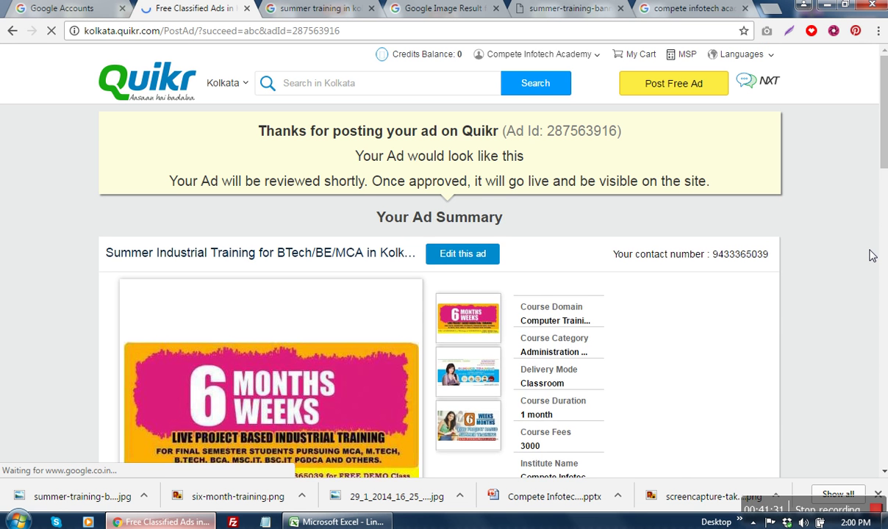
{"action": "scroll", "coordinate": [872, 254], "scroll_direction": "down", "scroll_amount": 4}
{"action": "scroll", "coordinate": [870, 255], "scroll_direction": "down", "scroll_amount": 2}
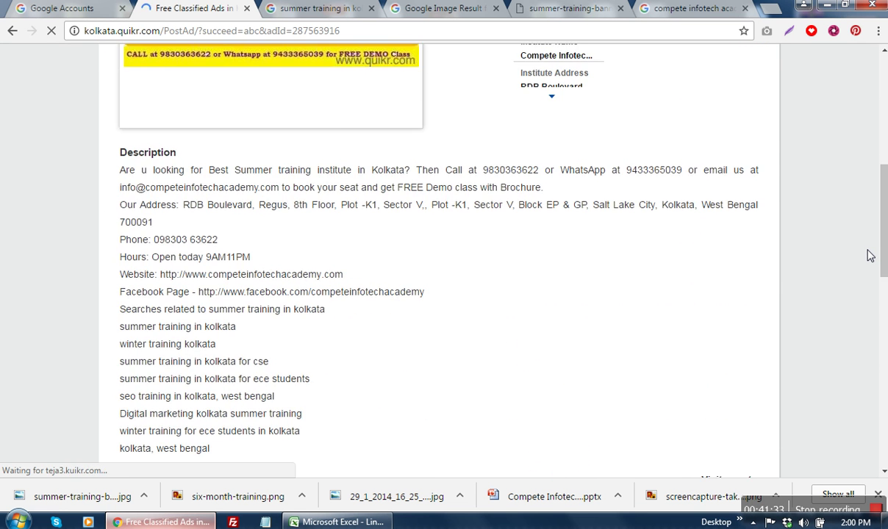
{"action": "scroll", "coordinate": [867, 253], "scroll_direction": "down", "scroll_amount": 2}
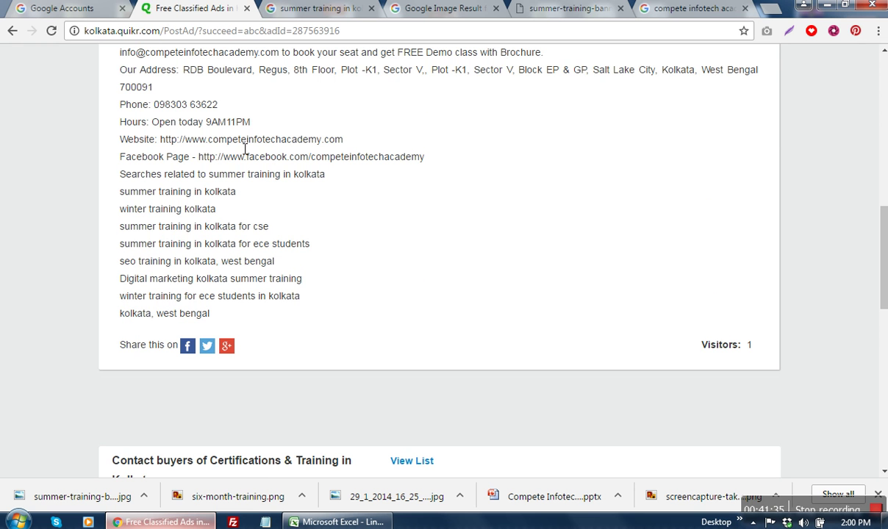
{"action": "left_click_drag", "start_coordinate": [245, 149], "coordinate": [301, 141]}
{"action": "scroll", "coordinate": [347, 216], "scroll_direction": "down", "scroll_amount": 5}
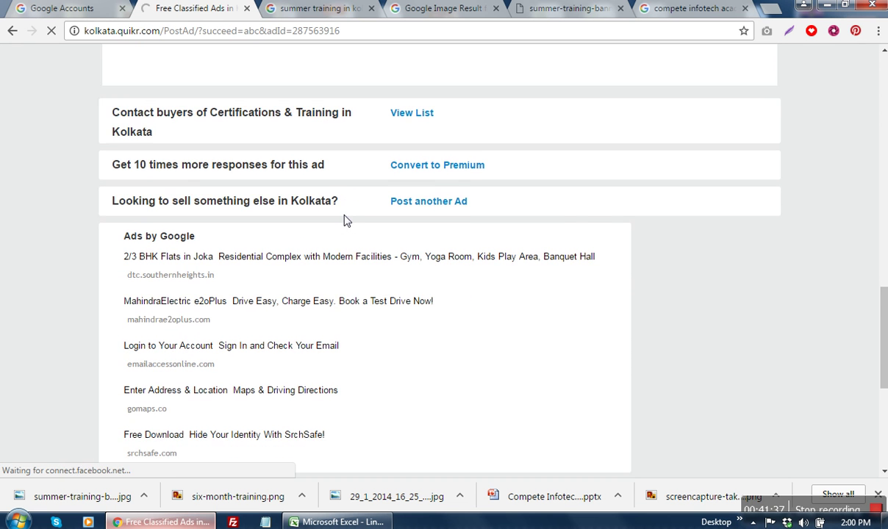
{"action": "scroll", "coordinate": [347, 220], "scroll_direction": "down", "scroll_amount": 5}
{"action": "scroll", "coordinate": [695, 218], "scroll_direction": "up", "scroll_amount": 15}
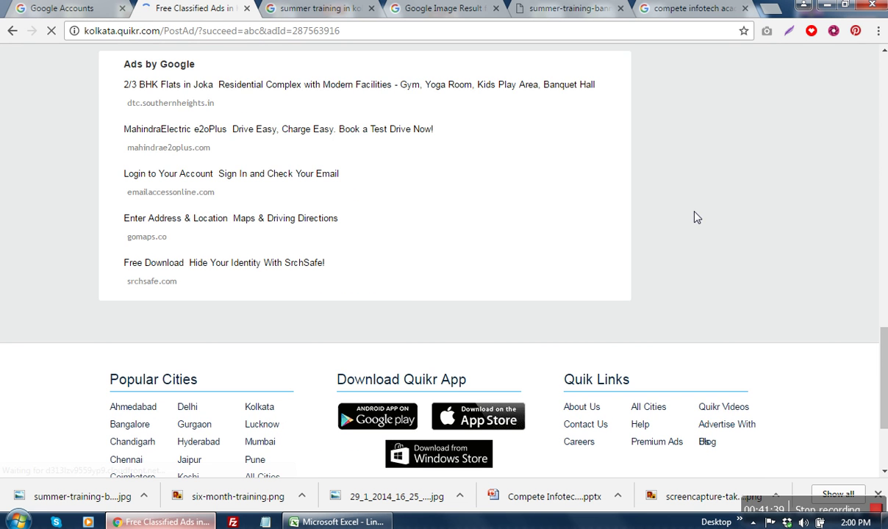
{"action": "scroll", "coordinate": [696, 218], "scroll_direction": "down", "scroll_amount": 3}
{"action": "scroll", "coordinate": [696, 217], "scroll_direction": "down", "scroll_amount": 2}
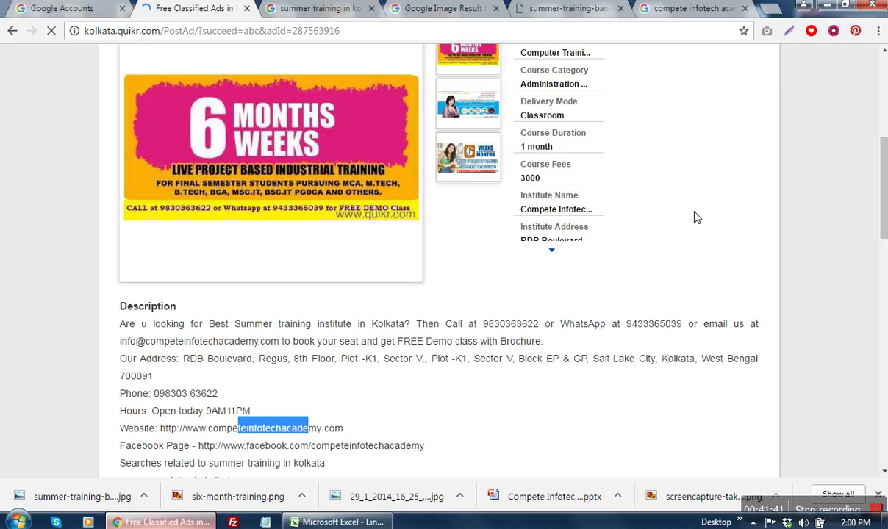
{"action": "left_click", "coordinate": [555, 258]}
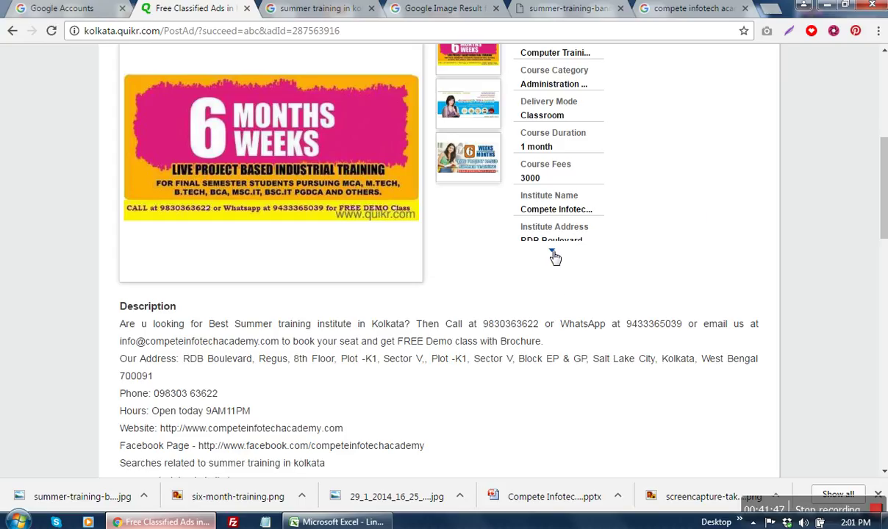
{"action": "scroll", "coordinate": [616, 284], "scroll_direction": "down", "scroll_amount": 5}
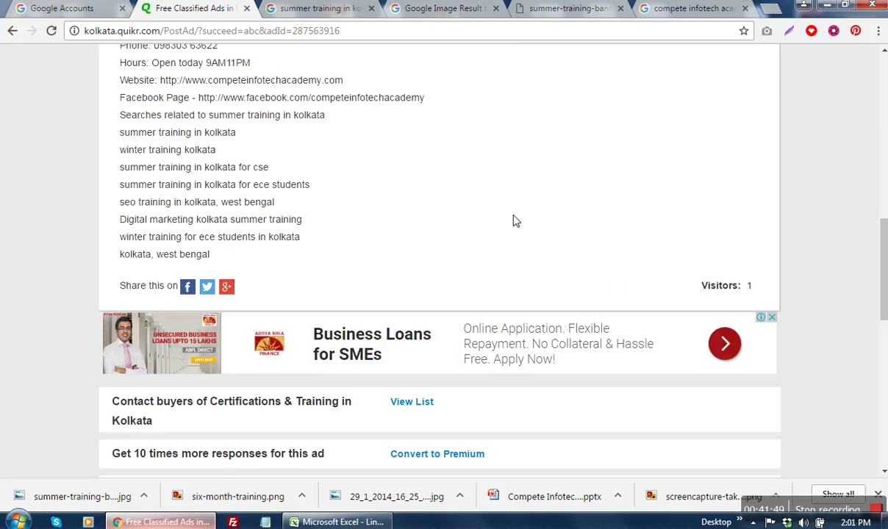
{"action": "scroll", "coordinate": [515, 220], "scroll_direction": "up", "scroll_amount": 4}
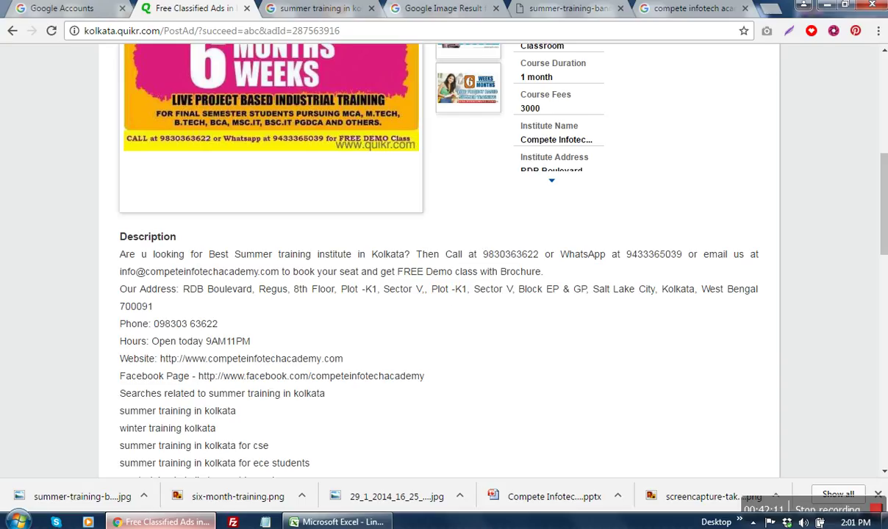
{"action": "left_click", "coordinate": [319, 9]}
Step: Go to locanto.in, choose Kolkata, and search for 'digital marketing training'
{"action": "left_click", "coordinate": [379, 34]}
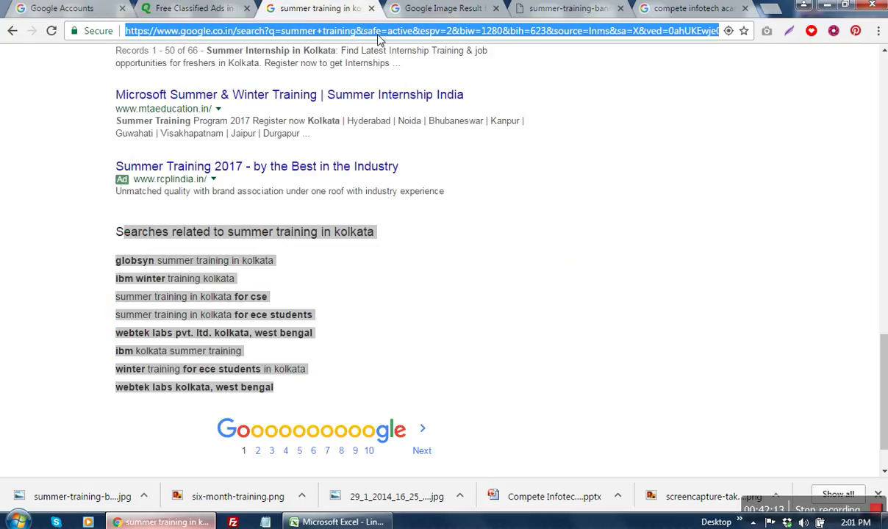
{"action": "type", "text": "locan"}
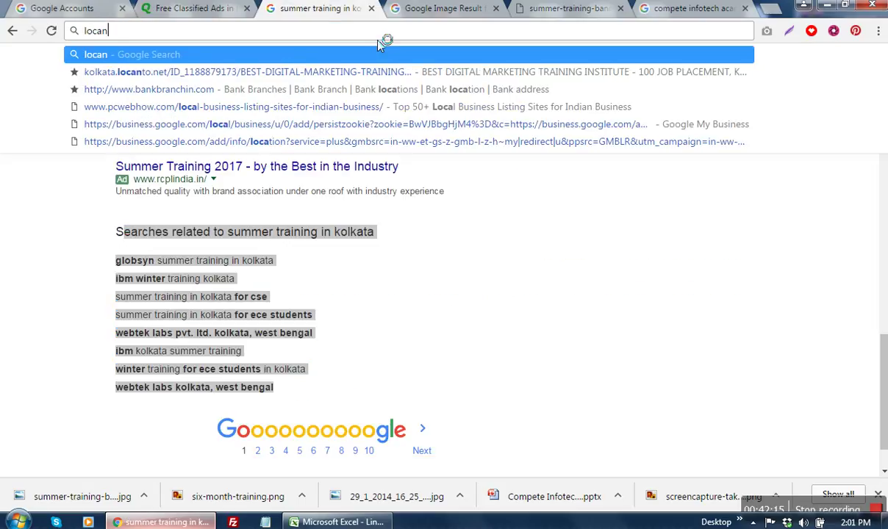
{"action": "type", "text": "to.in"}
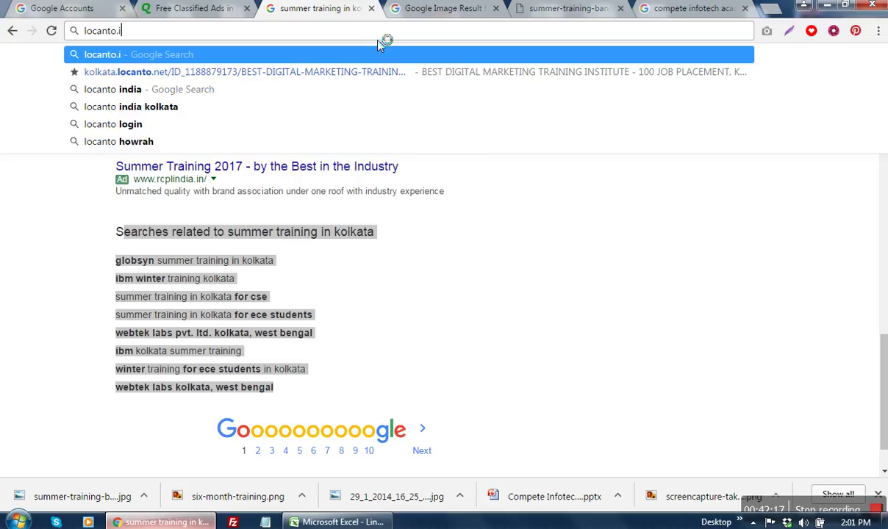
{"action": "key", "text": "Return"}
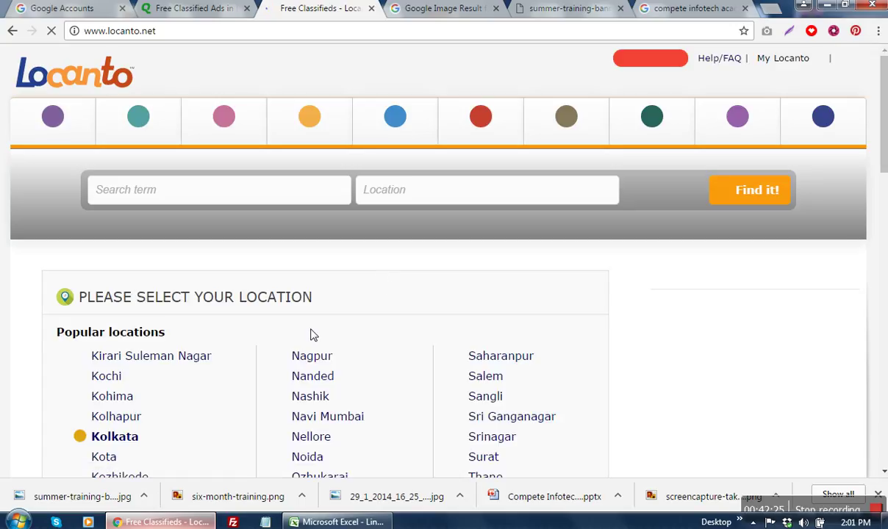
{"action": "left_click", "coordinate": [115, 439]}
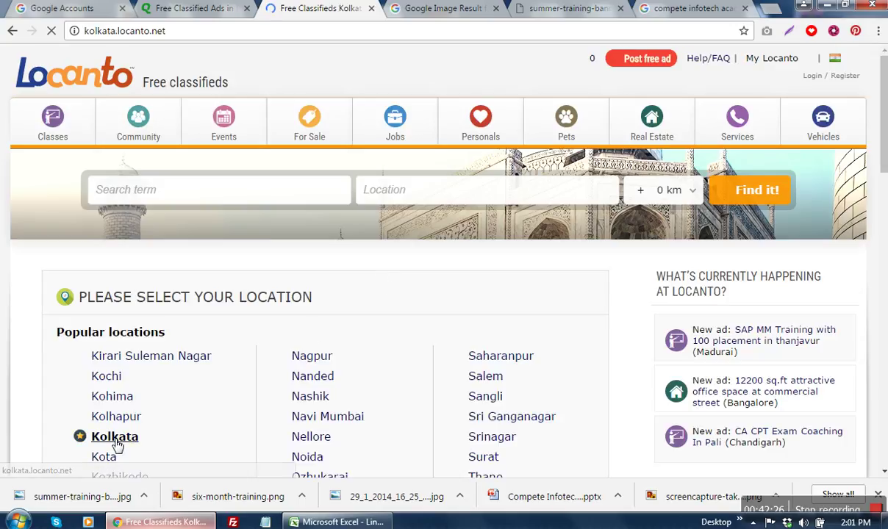
{"action": "left_click", "coordinate": [274, 197]}
{"action": "type", "text": "digital marketing training"}
{"action": "key", "text": "Return"}
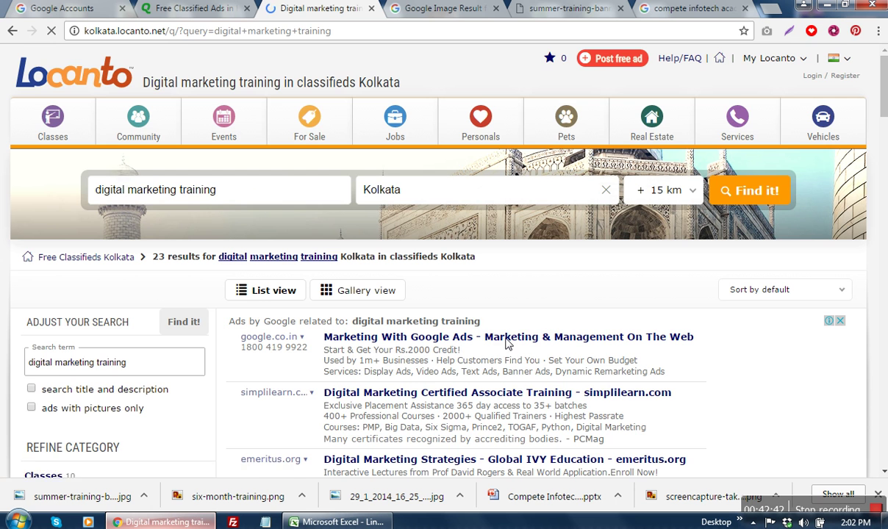
Step: Open the Feb 20th digital marketing training institute ad and check its website link
{"action": "scroll", "coordinate": [665, 318], "scroll_direction": "down", "scroll_amount": 2}
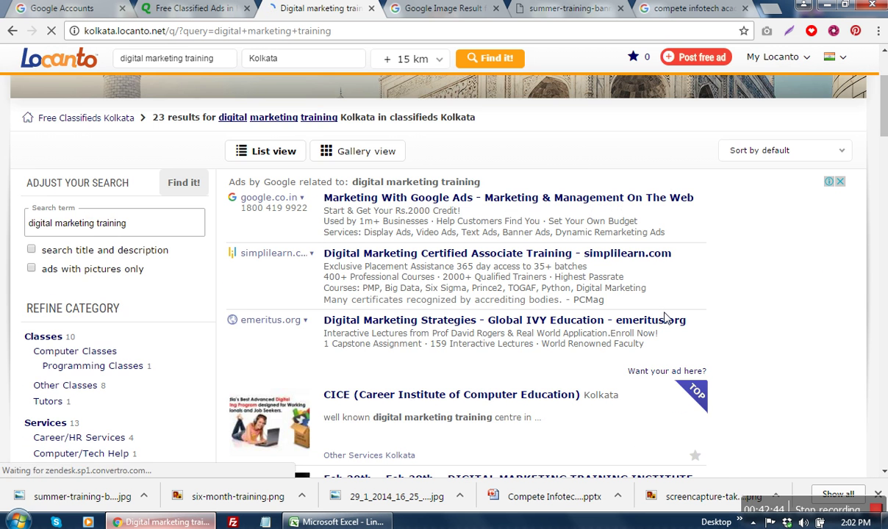
{"action": "scroll", "coordinate": [665, 317], "scroll_direction": "down", "scroll_amount": 3}
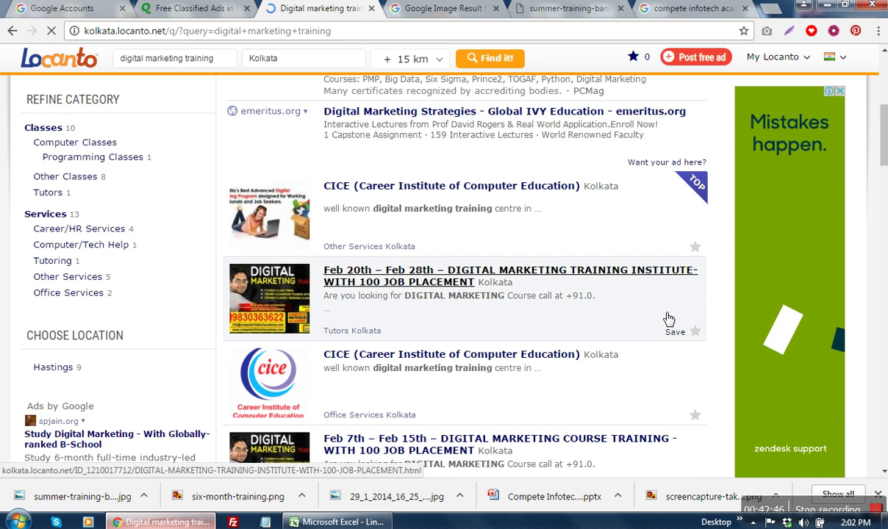
{"action": "scroll", "coordinate": [665, 318], "scroll_direction": "down", "scroll_amount": 1}
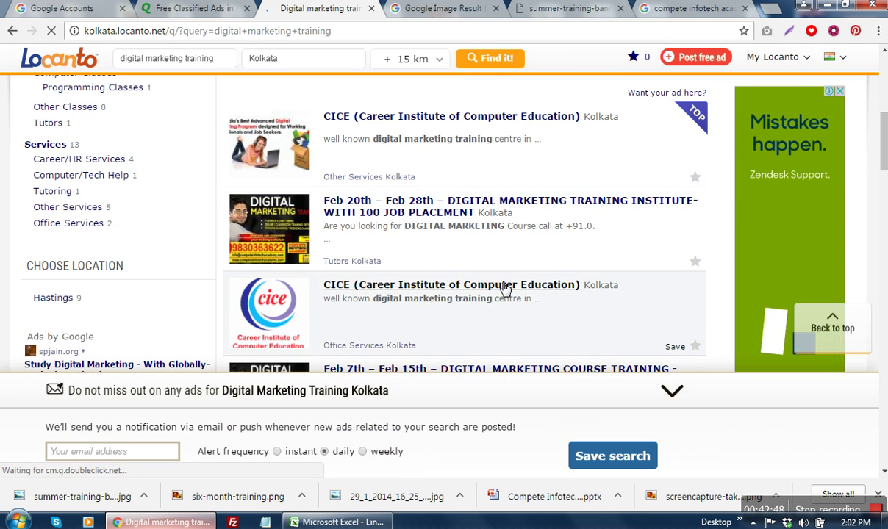
{"action": "left_click", "coordinate": [438, 213]}
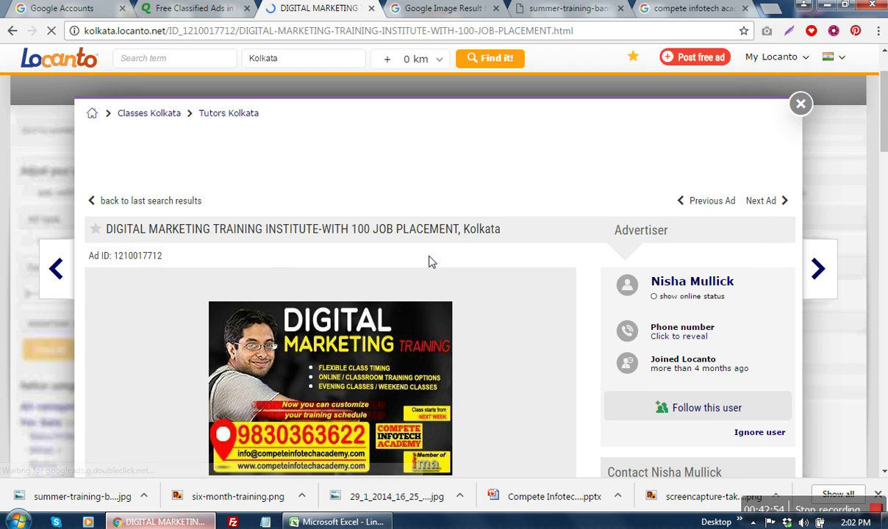
{"action": "scroll", "coordinate": [431, 262], "scroll_direction": "down", "scroll_amount": 3}
{"action": "scroll", "coordinate": [426, 258], "scroll_direction": "down", "scroll_amount": 1}
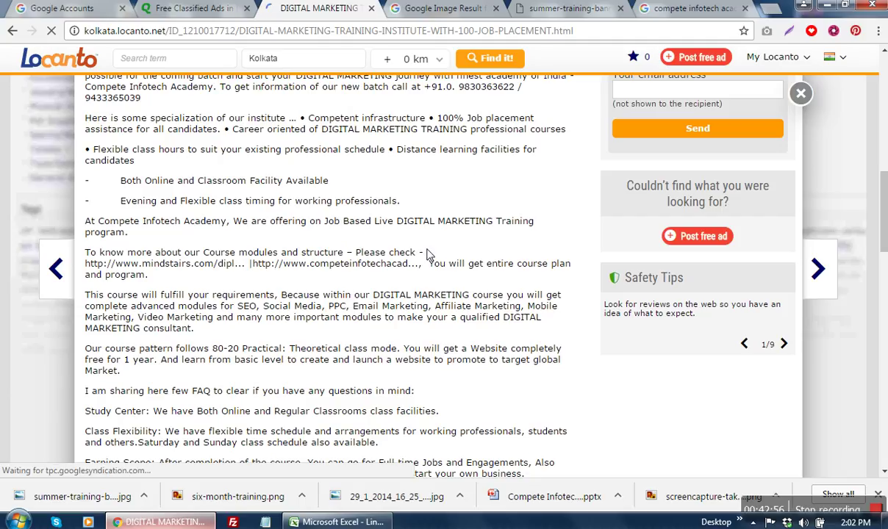
{"action": "scroll", "coordinate": [470, 248], "scroll_direction": "up", "scroll_amount": 2}
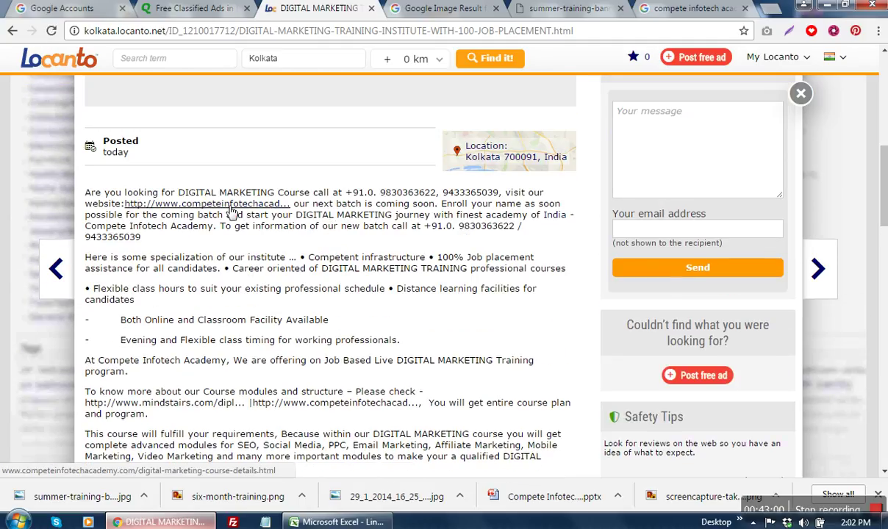
{"action": "left_click", "coordinate": [229, 209]}
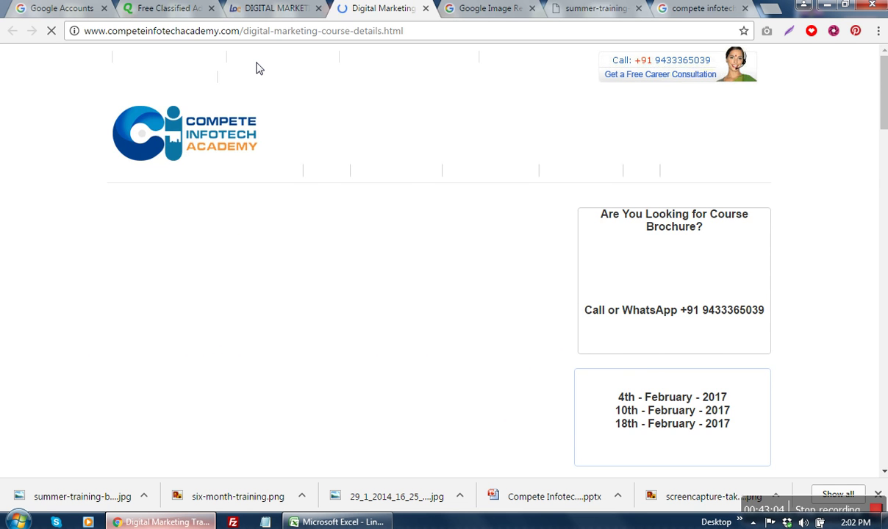
{"action": "left_click", "coordinate": [243, 8]}
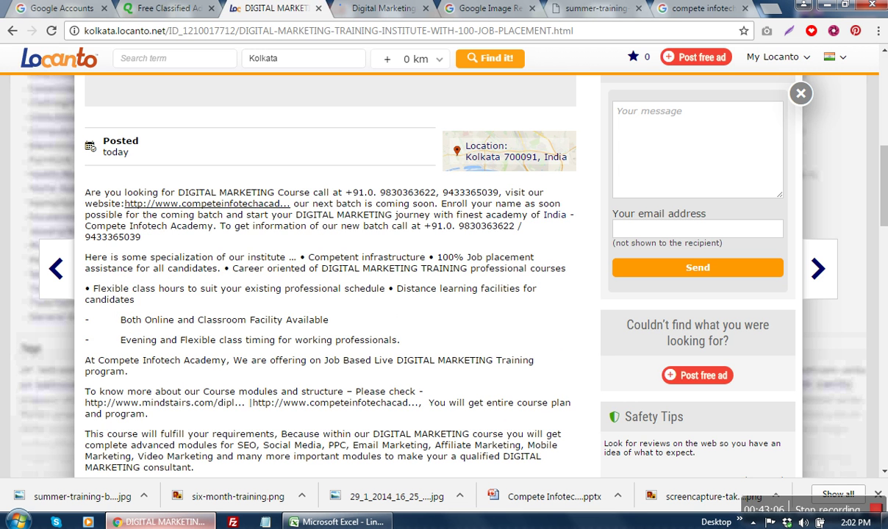
Step: View the ad page's HTML source with Ctrl+U
{"action": "scroll", "coordinate": [234, 277], "scroll_direction": "down", "scroll_amount": 5}
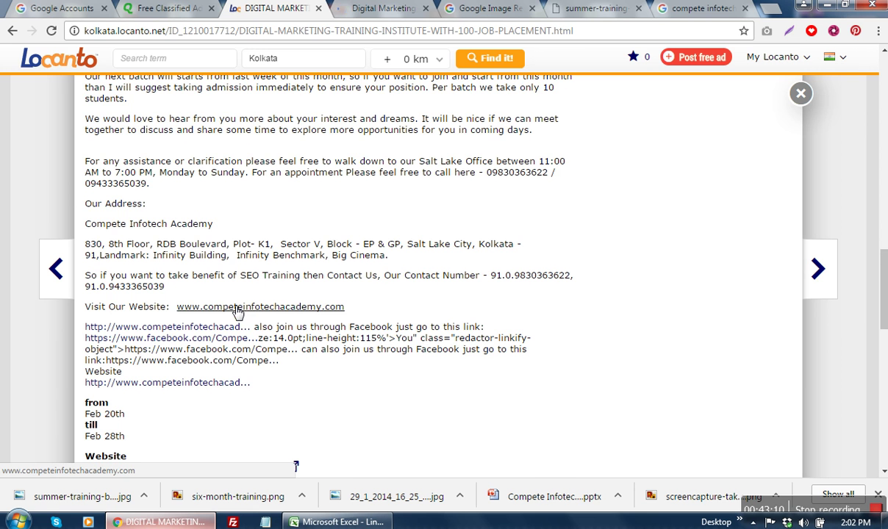
{"action": "scroll", "coordinate": [233, 313], "scroll_direction": "up", "scroll_amount": 5}
{"action": "scroll", "coordinate": [229, 312], "scroll_direction": "up", "scroll_amount": 4}
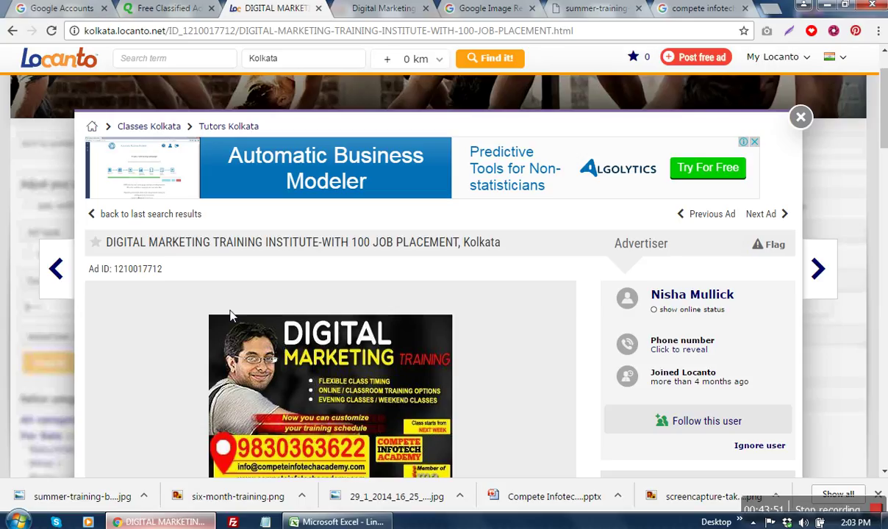
{"action": "scroll", "coordinate": [539, 278], "scroll_direction": "down", "scroll_amount": 3}
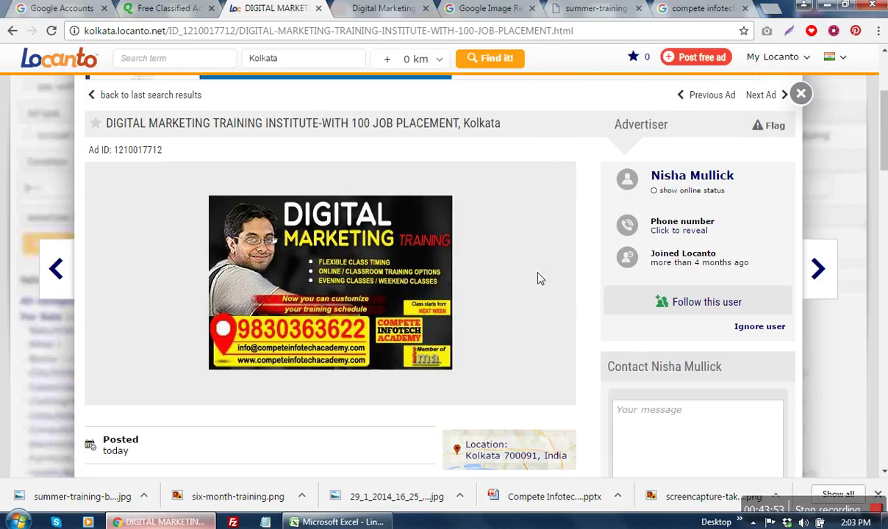
{"action": "scroll", "coordinate": [539, 278], "scroll_direction": "down", "scroll_amount": 2}
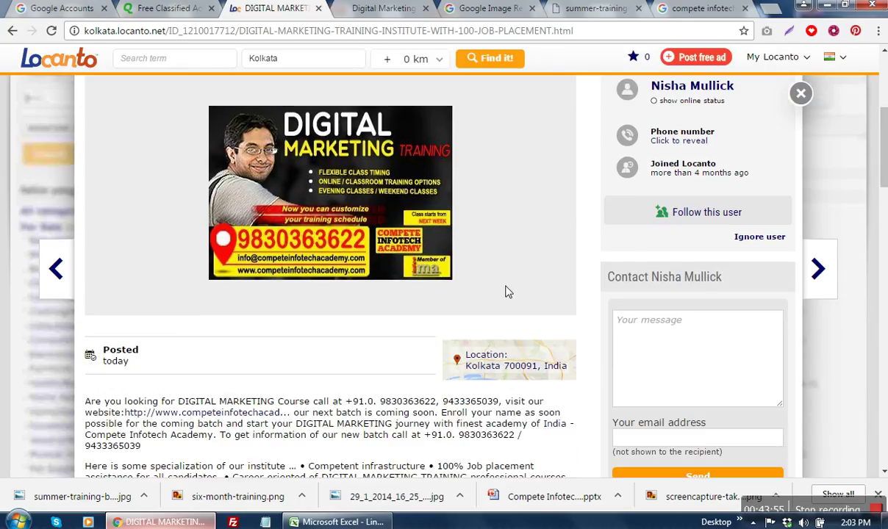
{"action": "key", "text": "ctrl+u"}
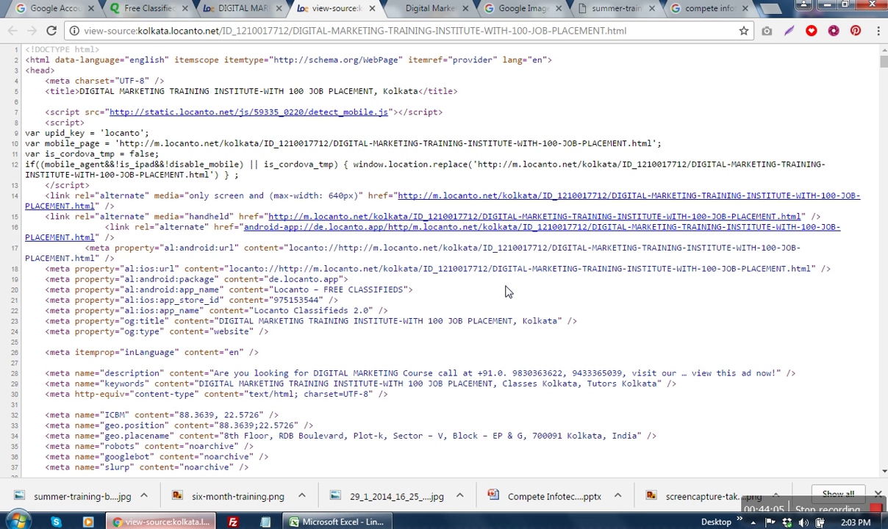
{"action": "key", "text": "ctrl+f"}
{"action": "type", "text": "www.compete"}
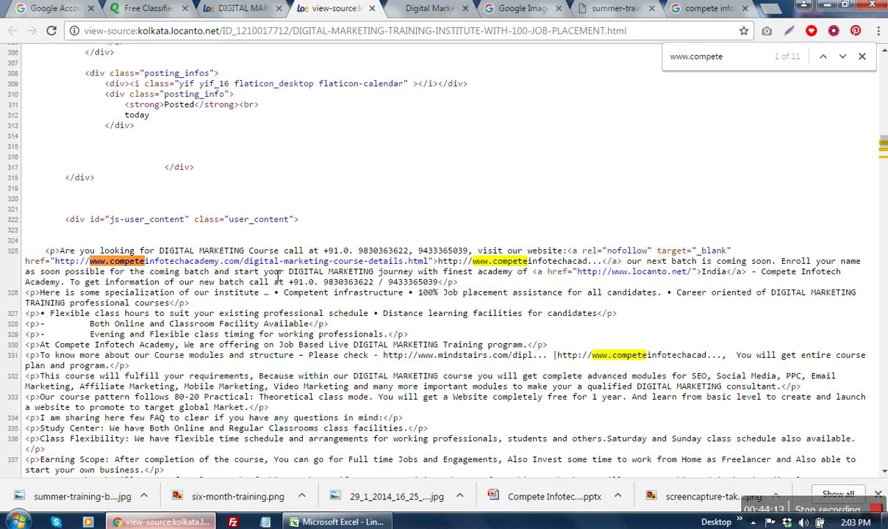
{"action": "left_click_drag", "start_coordinate": [582, 251], "coordinate": [659, 257]}
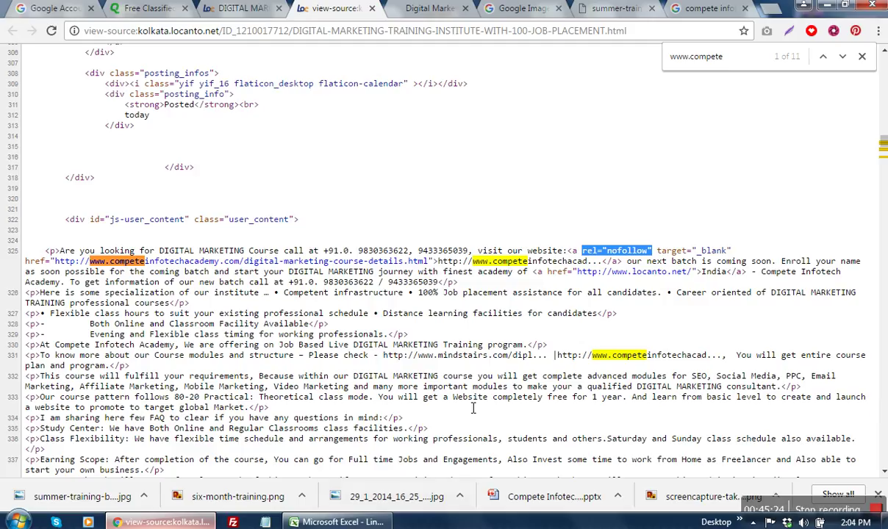
{"action": "left_click", "coordinate": [18, 522]}
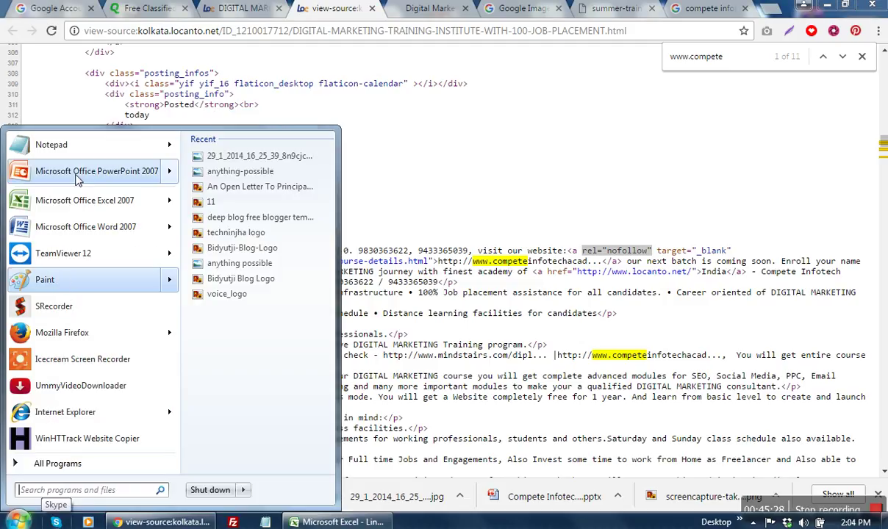
Step: Copy the website link tag from line 325 and paste two copies into Notepad
{"action": "left_click", "coordinate": [545, 260]}
{"action": "left_click_drag", "start_coordinate": [567, 251], "coordinate": [623, 262]}
{"action": "key", "text": "ctrl+c"}
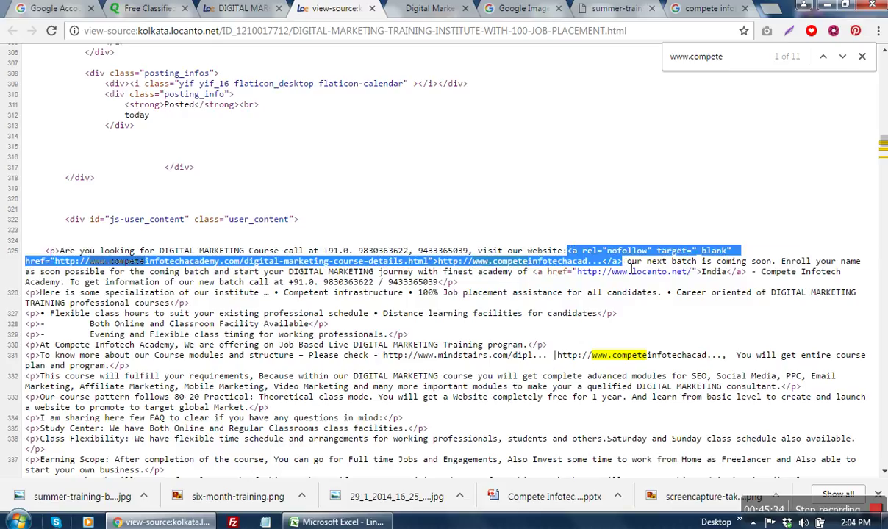
{"action": "left_click", "coordinate": [266, 522]}
{"action": "key", "text": "ctrl+v"}
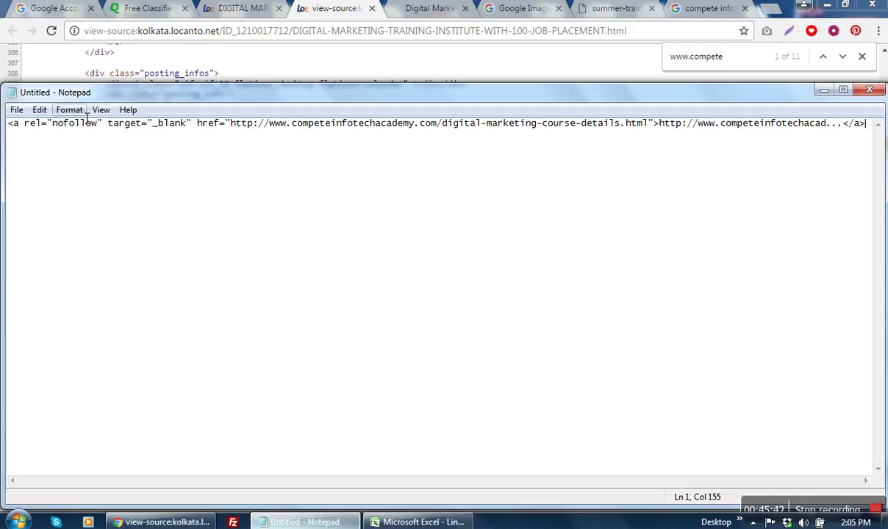
{"action": "key", "text": "Return"}
{"action": "key", "text": "Return"}
{"action": "key", "text": "ctrl+v"}
Step: Remove the rel="nofollow" attribute from the second copy of the tag
{"action": "left_click", "coordinate": [113, 144]}
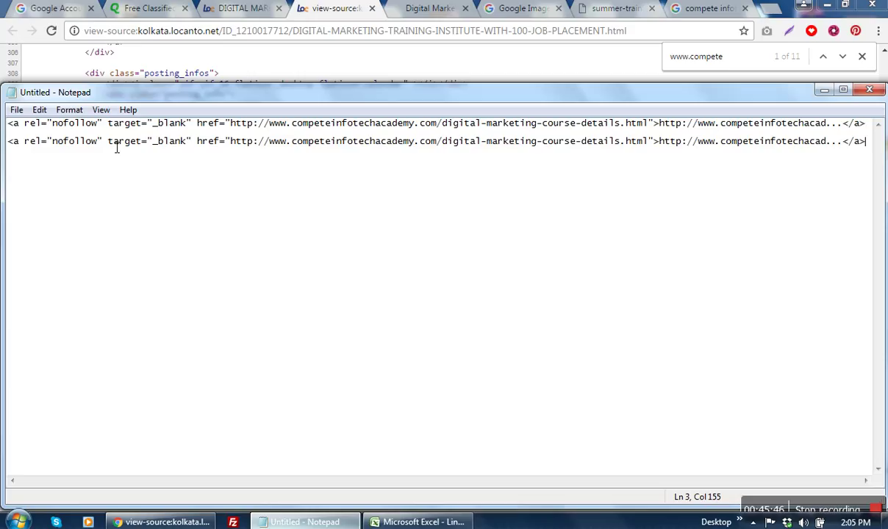
{"action": "key", "text": "BackSpace"}
{"action": "key", "text": "BackSpace"}
{"action": "key", "text": "BackSpace"}
{"action": "key", "text": "BackSpace"}
{"action": "key", "text": "BackSpace"}
{"action": "key", "text": "BackSpace"}
{"action": "key", "text": "BackSpace"}
{"action": "key", "text": "BackSpace"}
{"action": "key", "text": "BackSpace"}
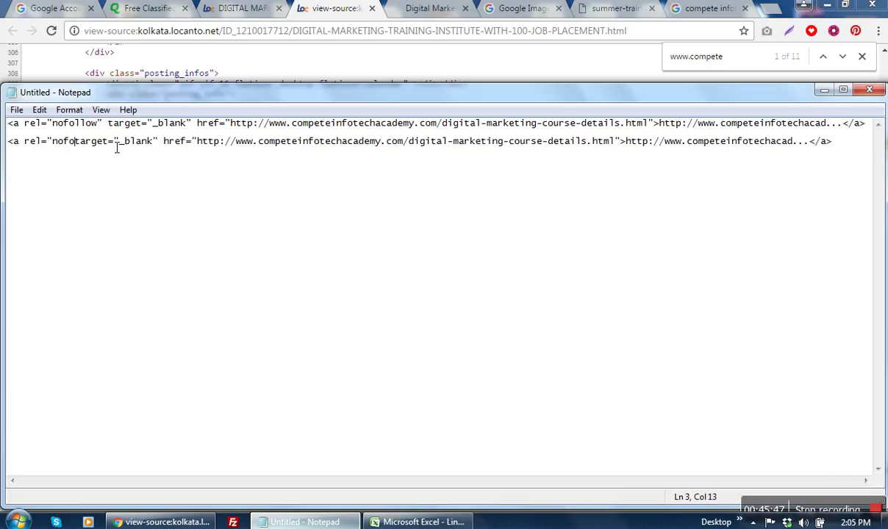
{"action": "key", "text": "BackSpace"}
{"action": "key", "text": "BackSpace"}
{"action": "key", "text": "BackSpace"}
{"action": "key", "text": "BackSpace"}
{"action": "key", "text": "BackSpace"}
{"action": "key", "text": "BackSpace"}
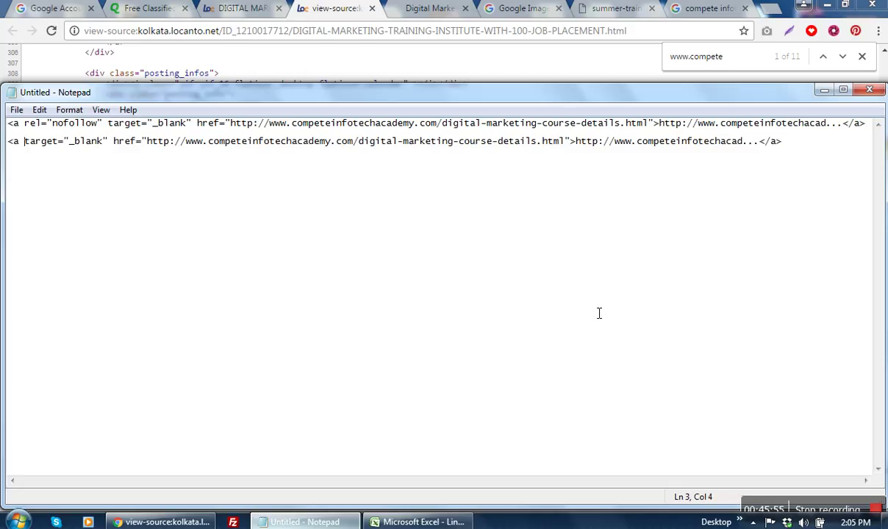
{"action": "key", "text": "End"}
Step: Add a third copy of the tag with nofollow changed to dofollow
{"action": "key", "text": "Return"}
{"action": "key", "text": "ctrl+v"}
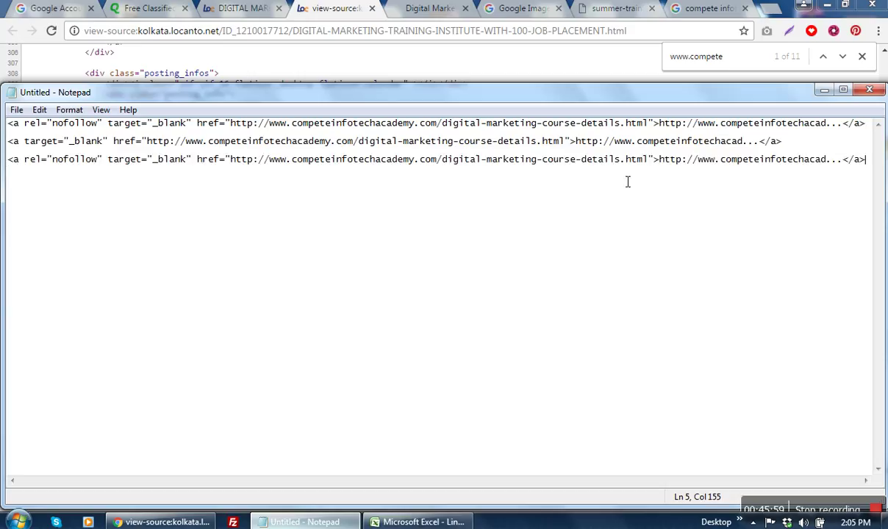
{"action": "left_click", "coordinate": [69, 165]}
{"action": "key", "text": "BackSpace"}
{"action": "key", "text": "BackSpace"}
{"action": "type", "text": "do"}
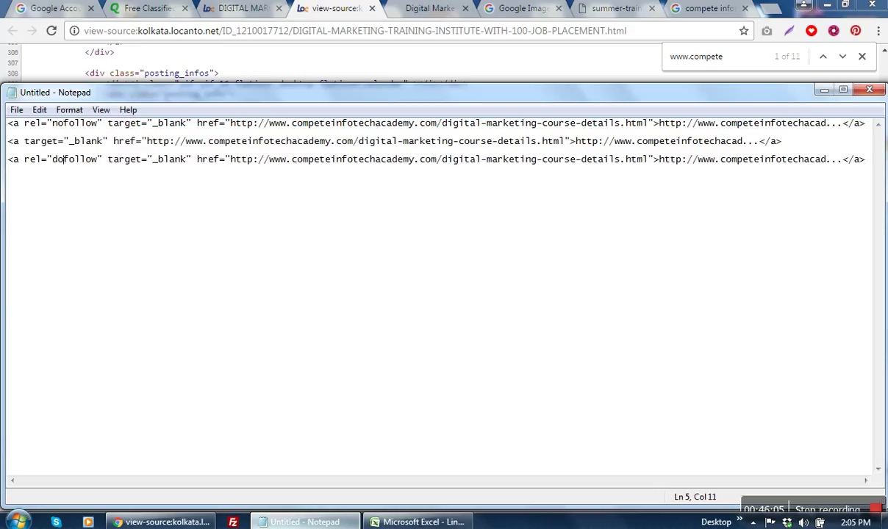